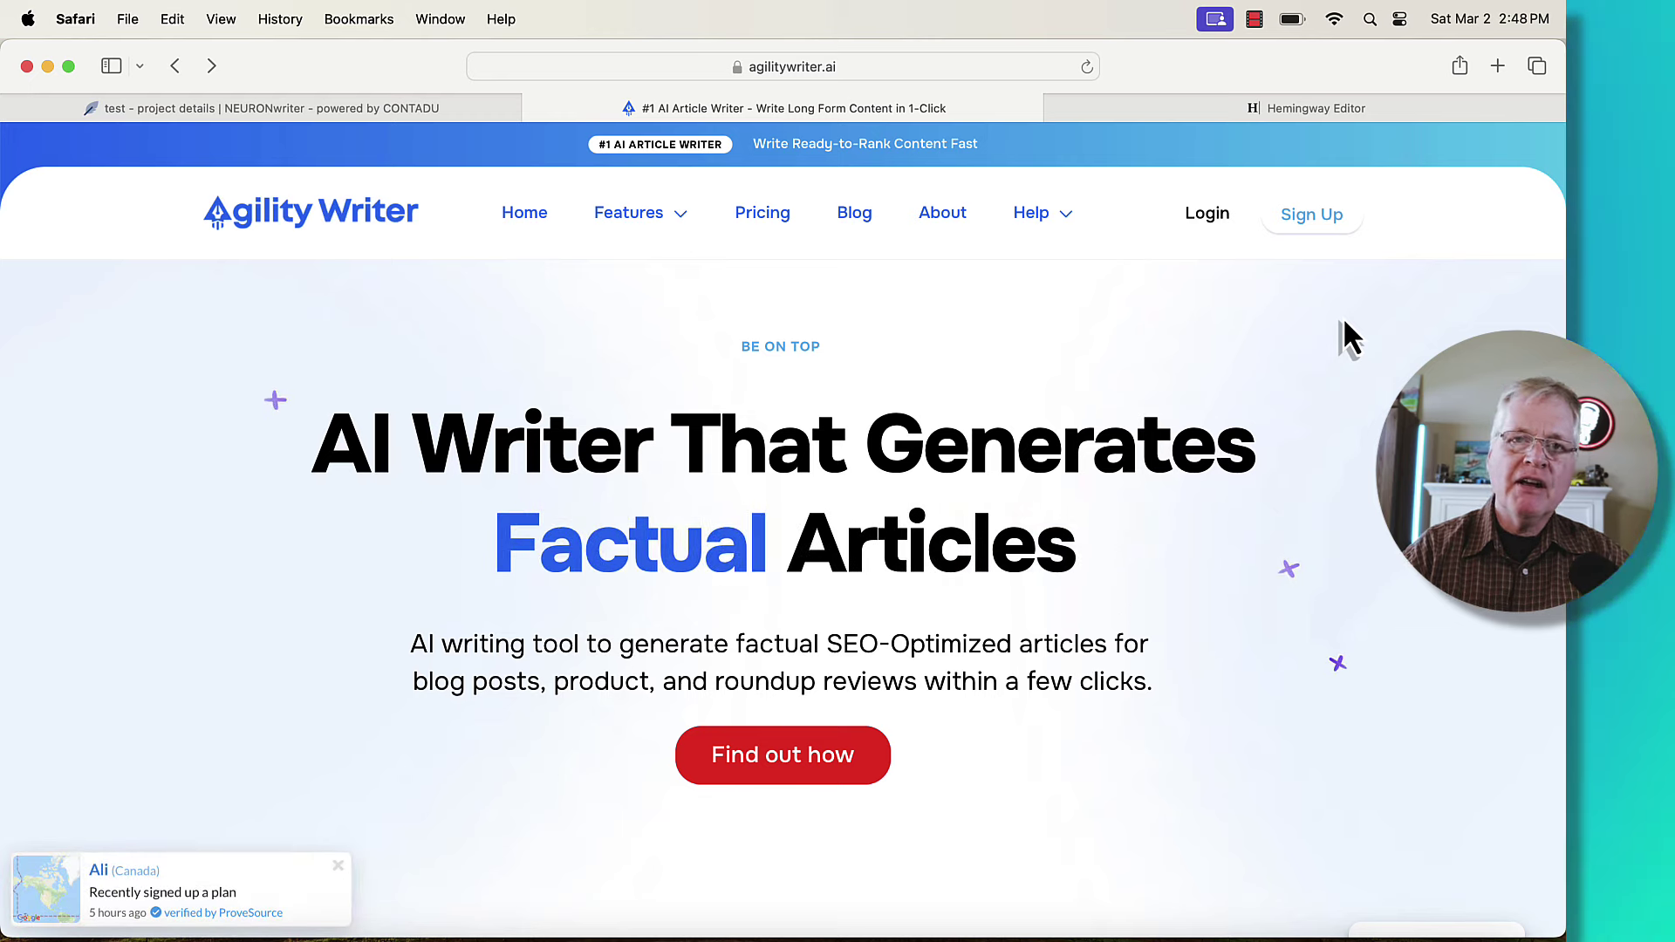
Scroll the agilitywriter.ai homepage through the features and writing modes to Why Choose Us
scroll(1344, 324, "down", 4)
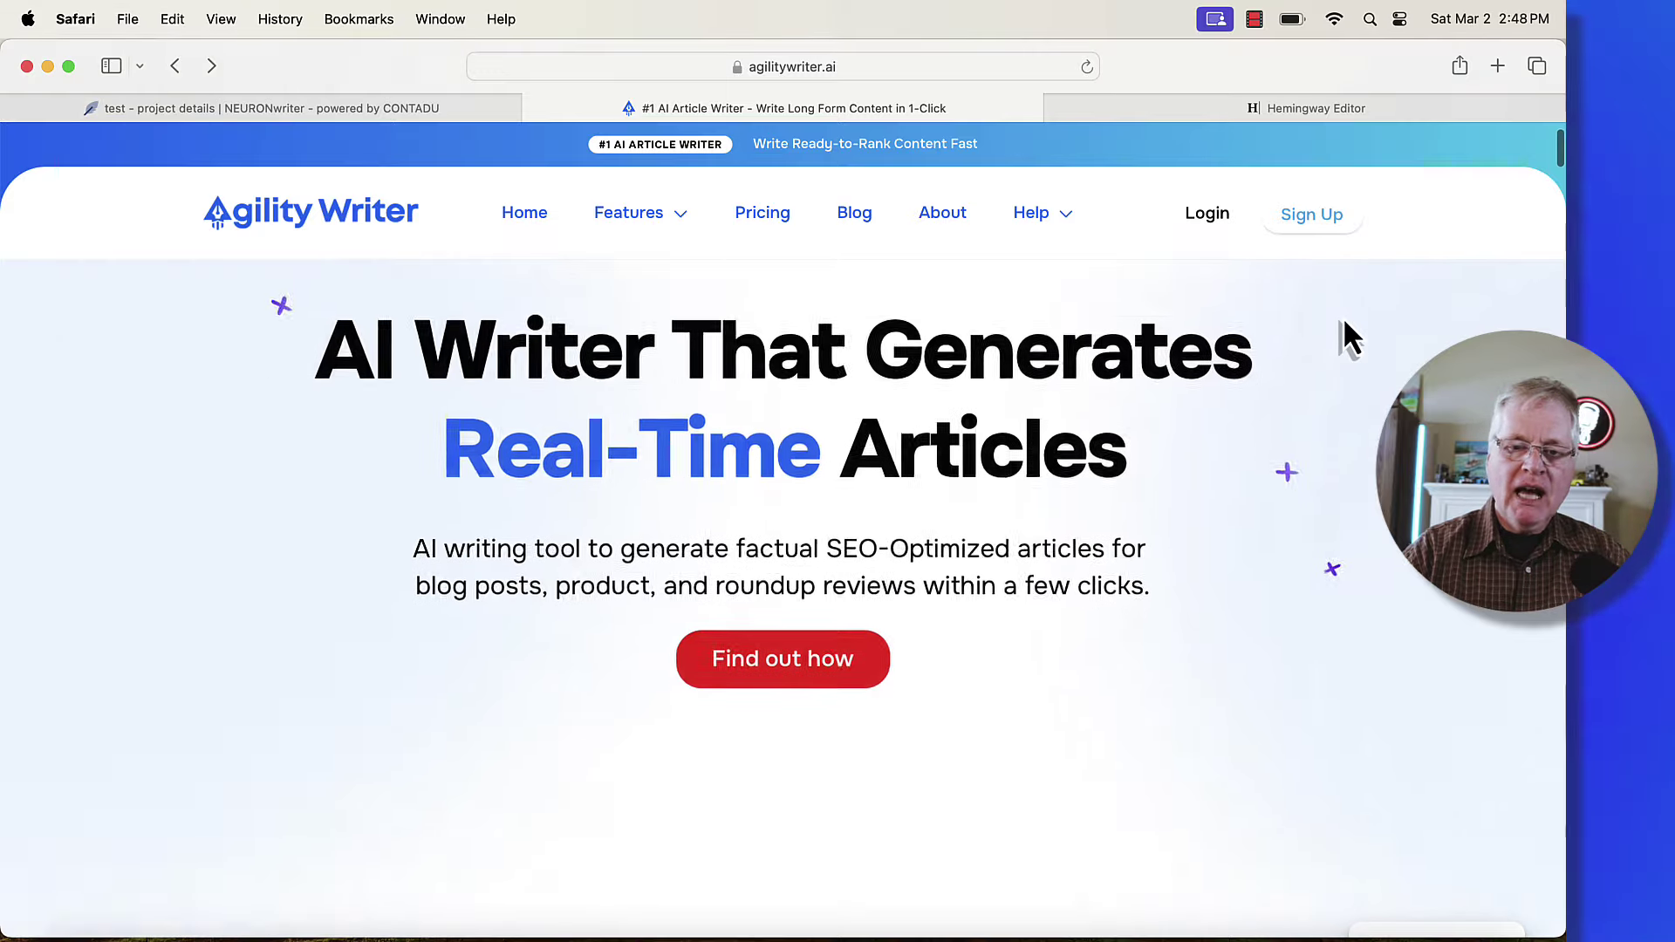
scroll(1343, 316, "down", 3)
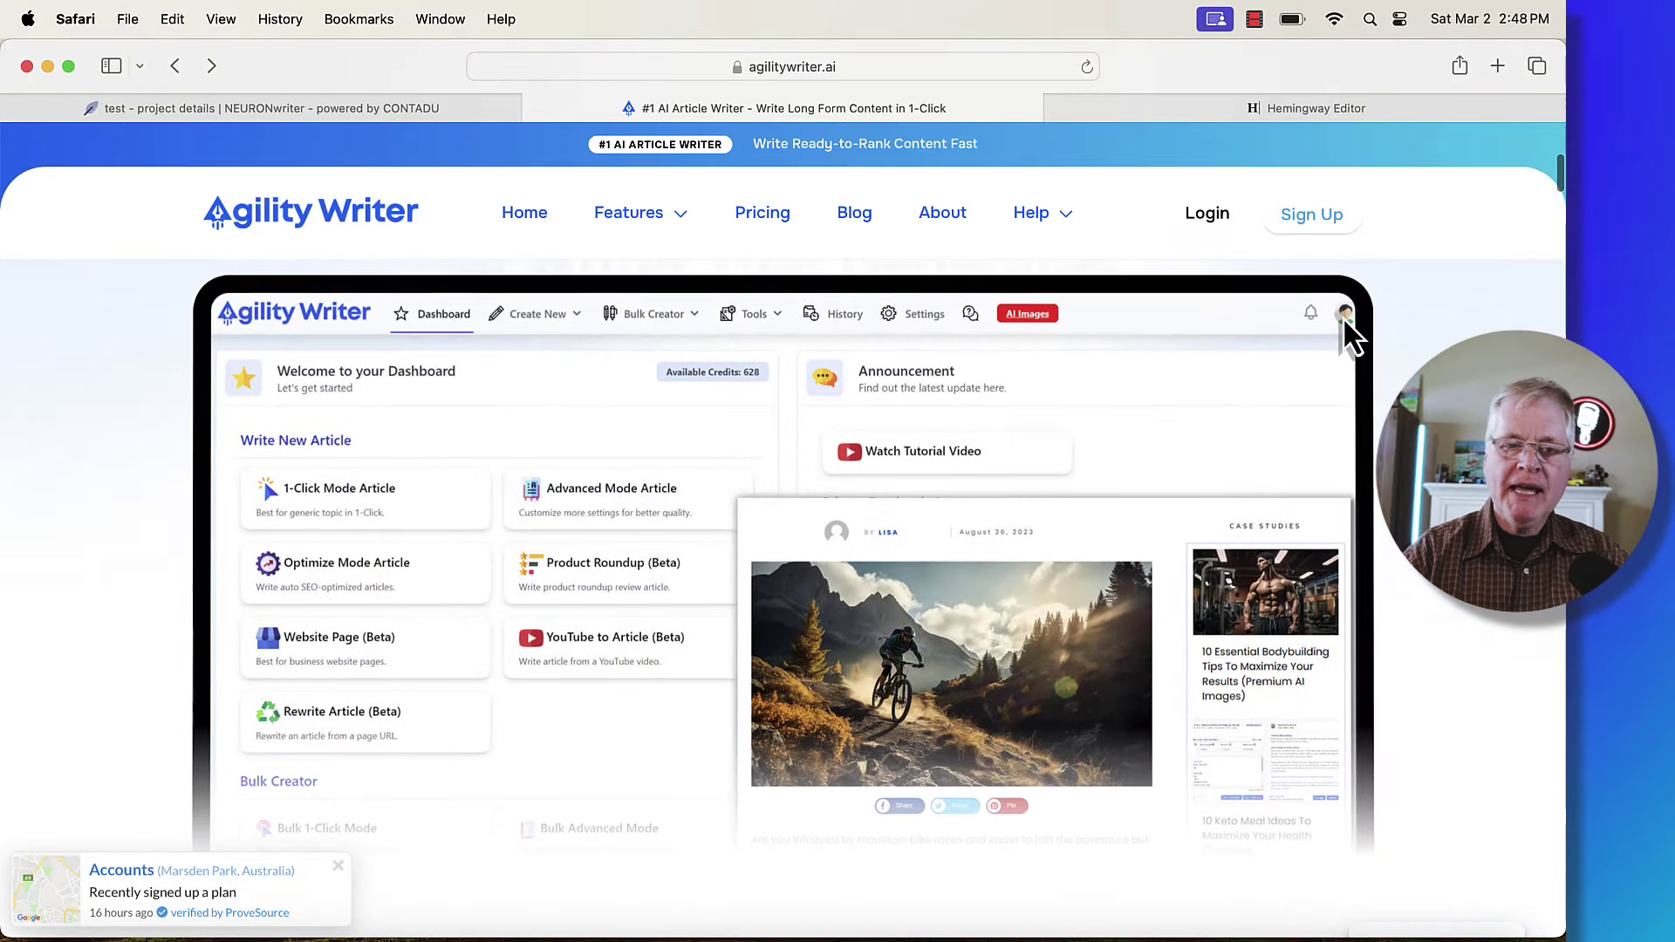
scroll(1343, 317, "down", 10)
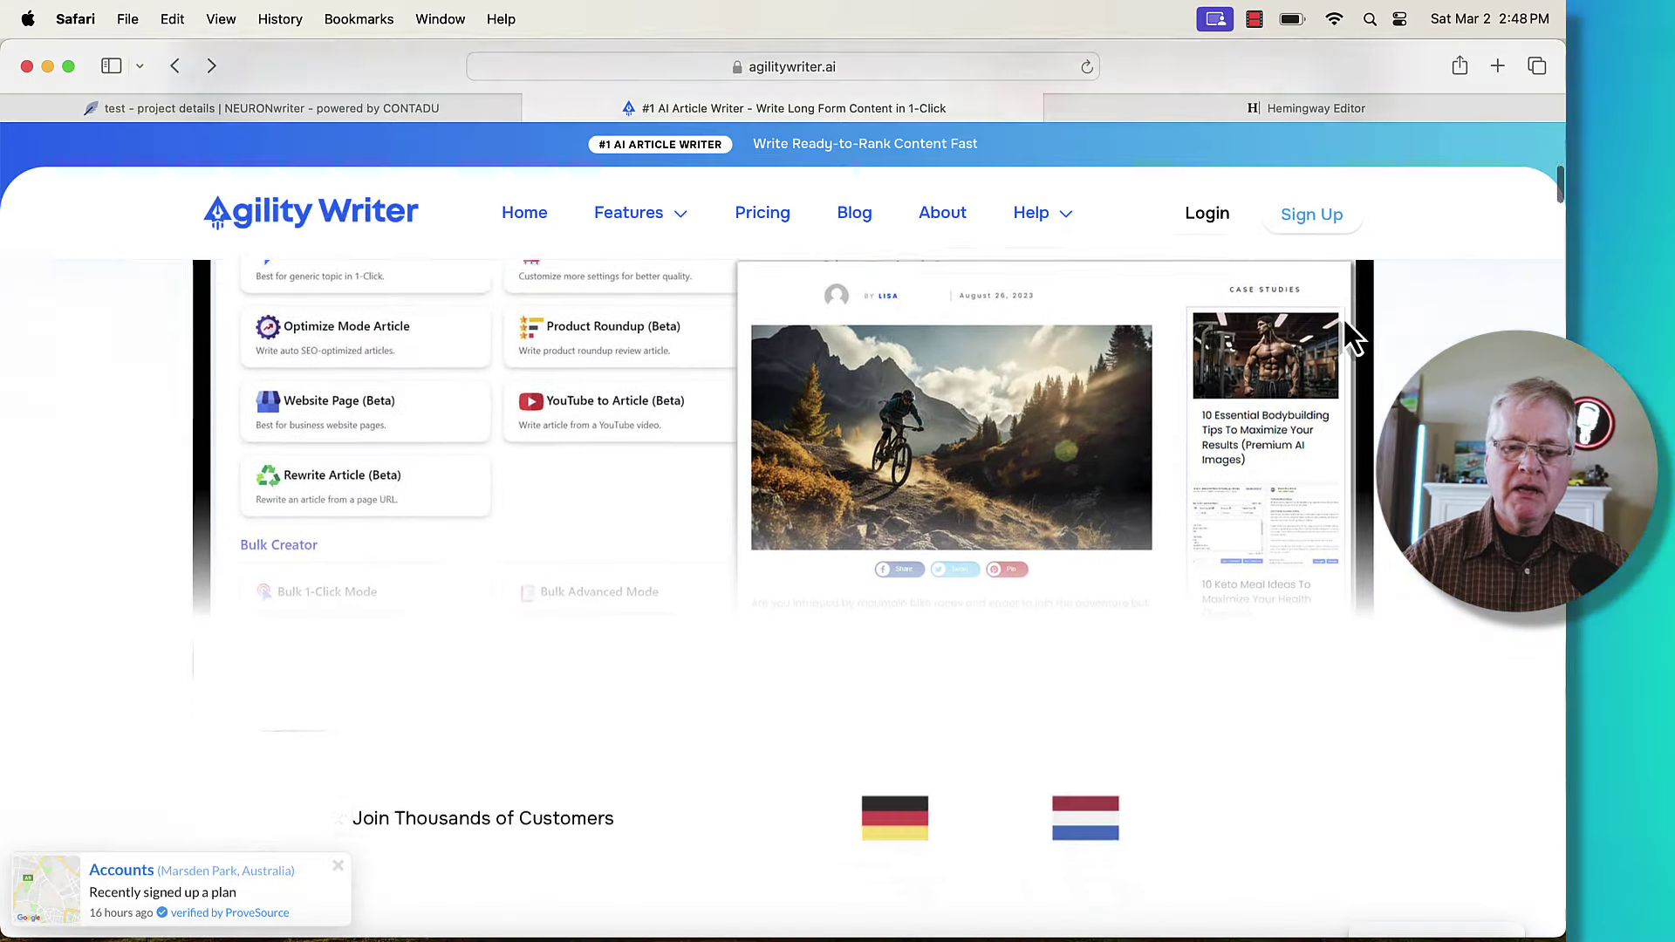
scroll(1344, 323, "down", 10)
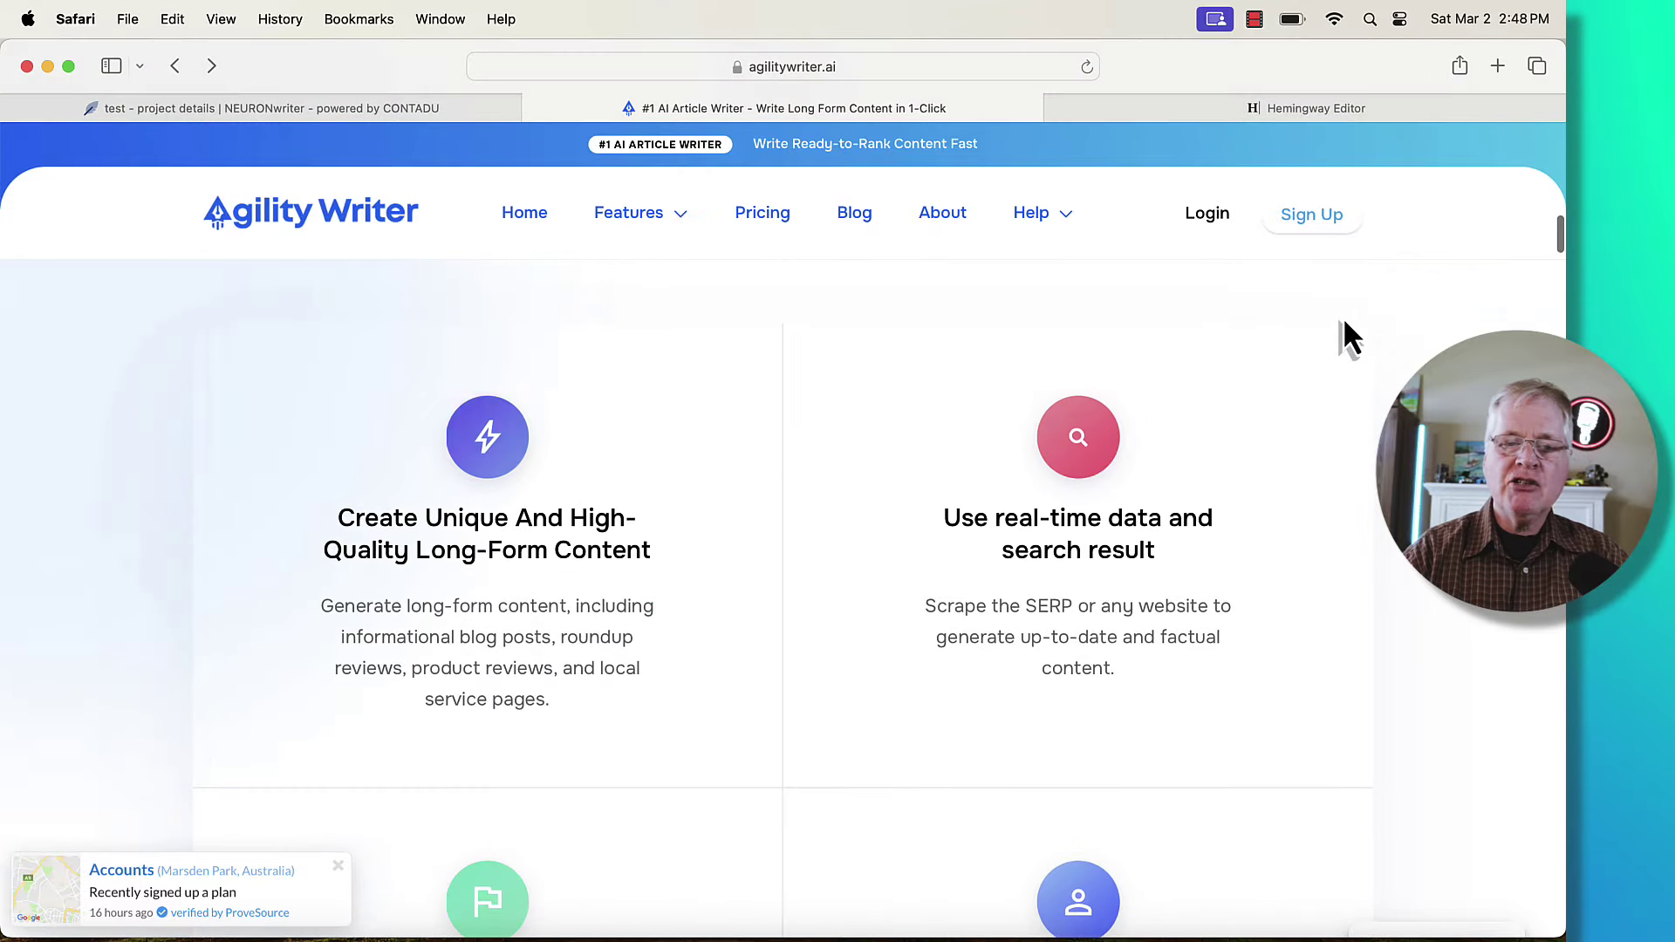
scroll(1344, 322, "down", 1)
scroll(1344, 323, "down", 3)
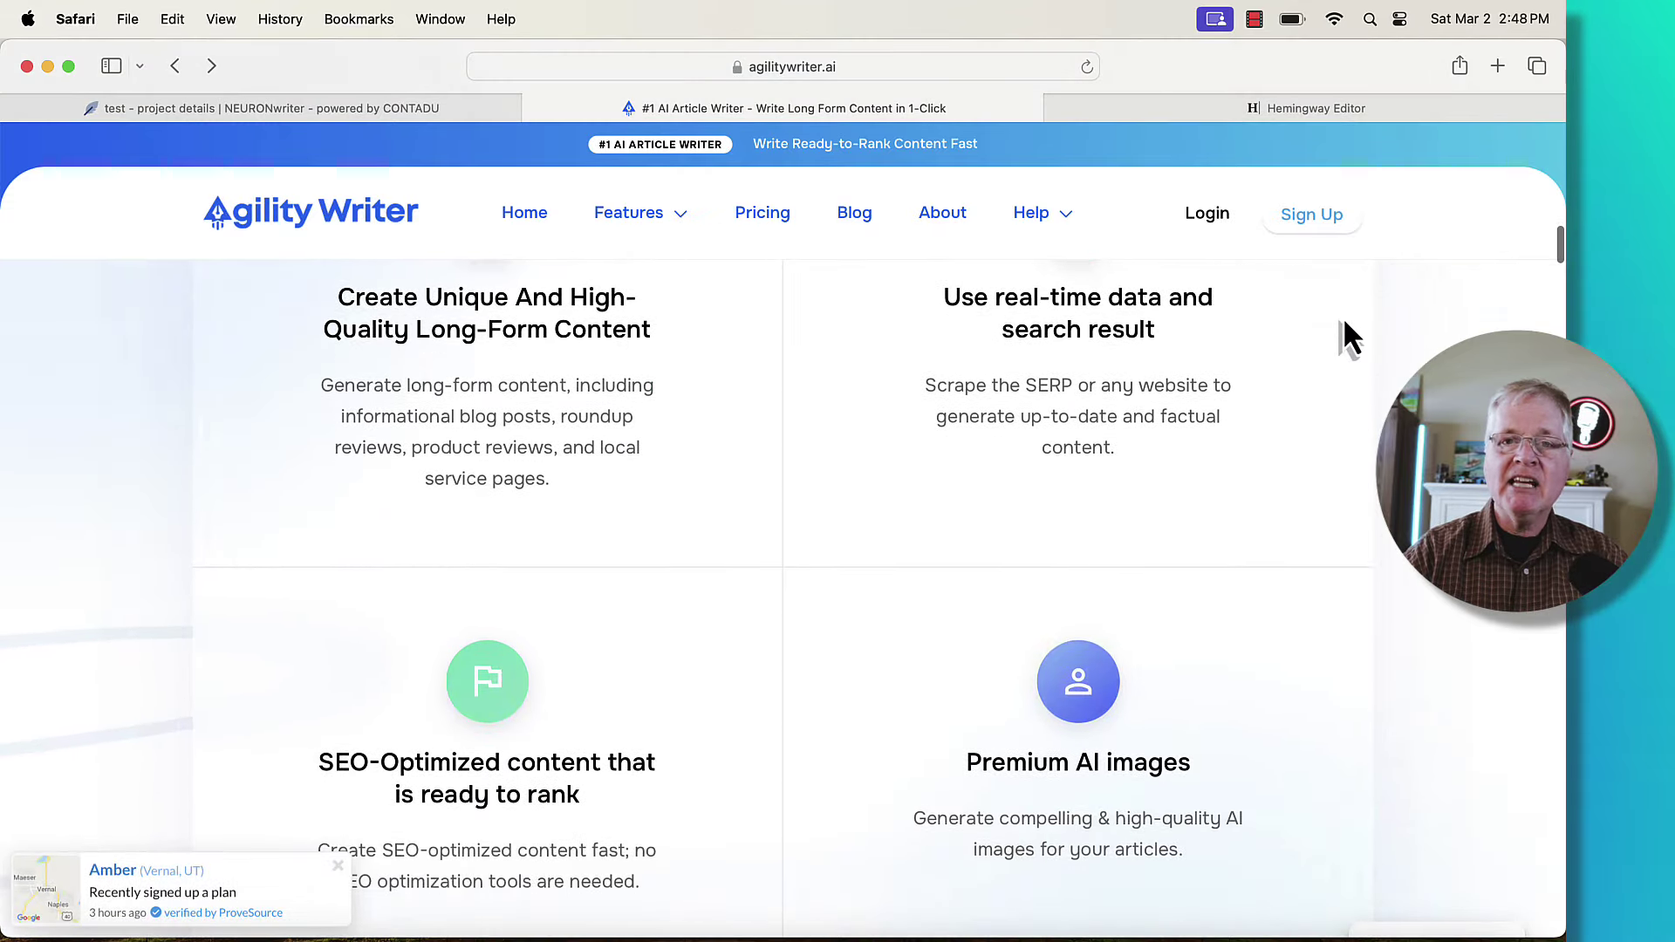
scroll(1344, 322, "down", 9)
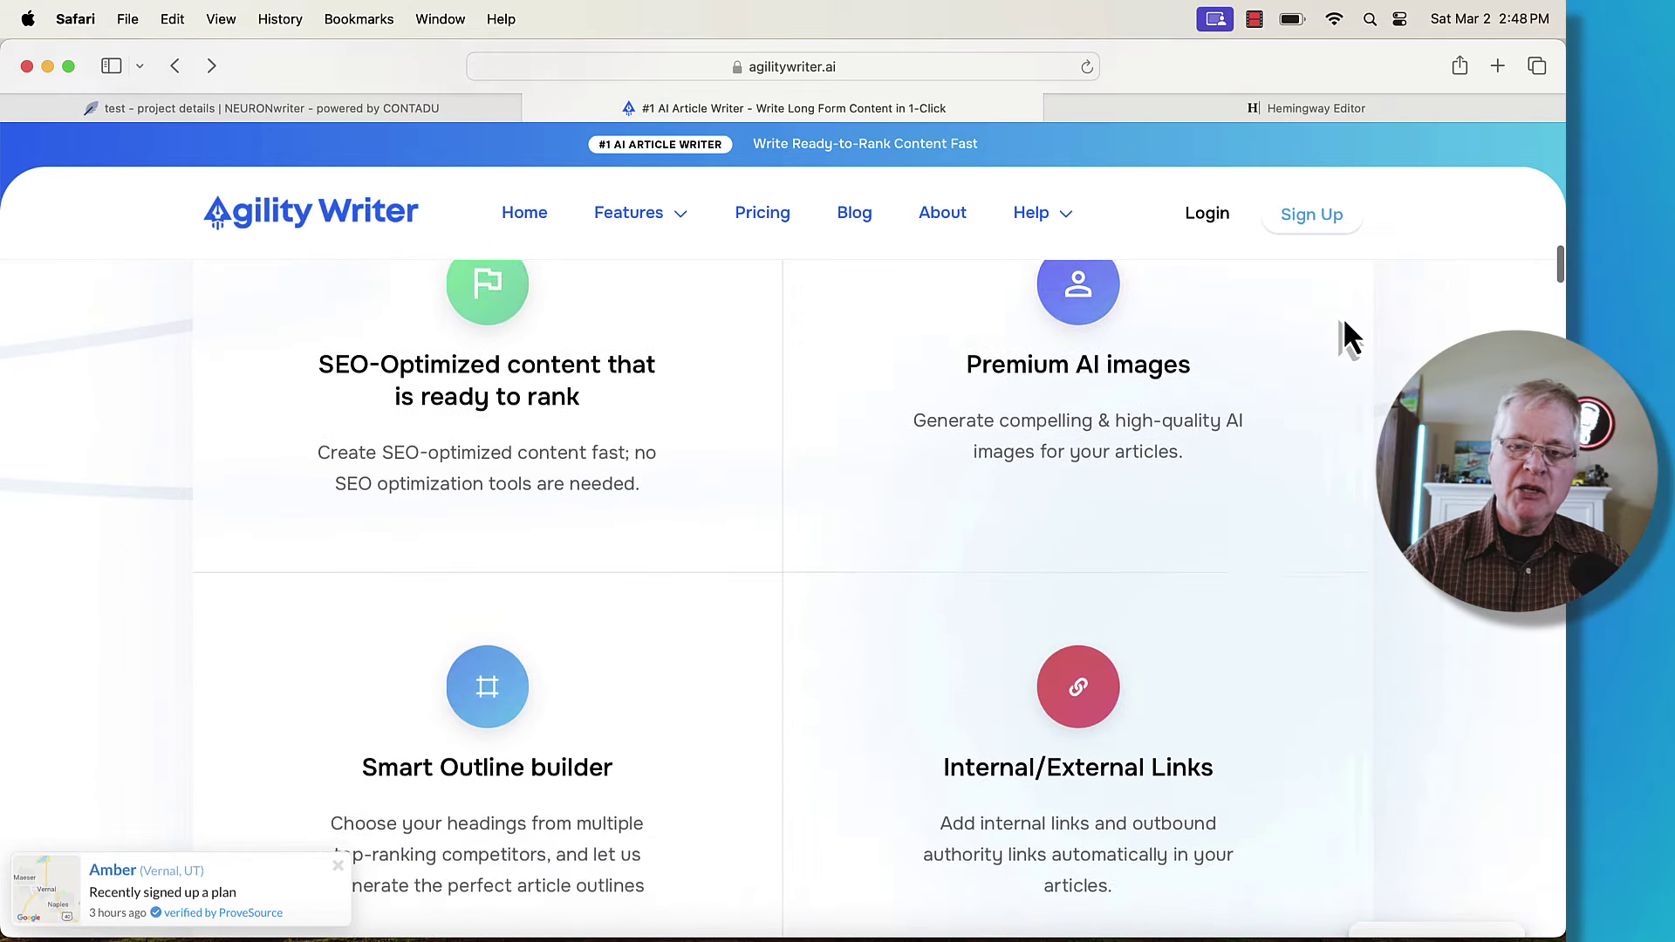
scroll(1344, 323, "down", 4)
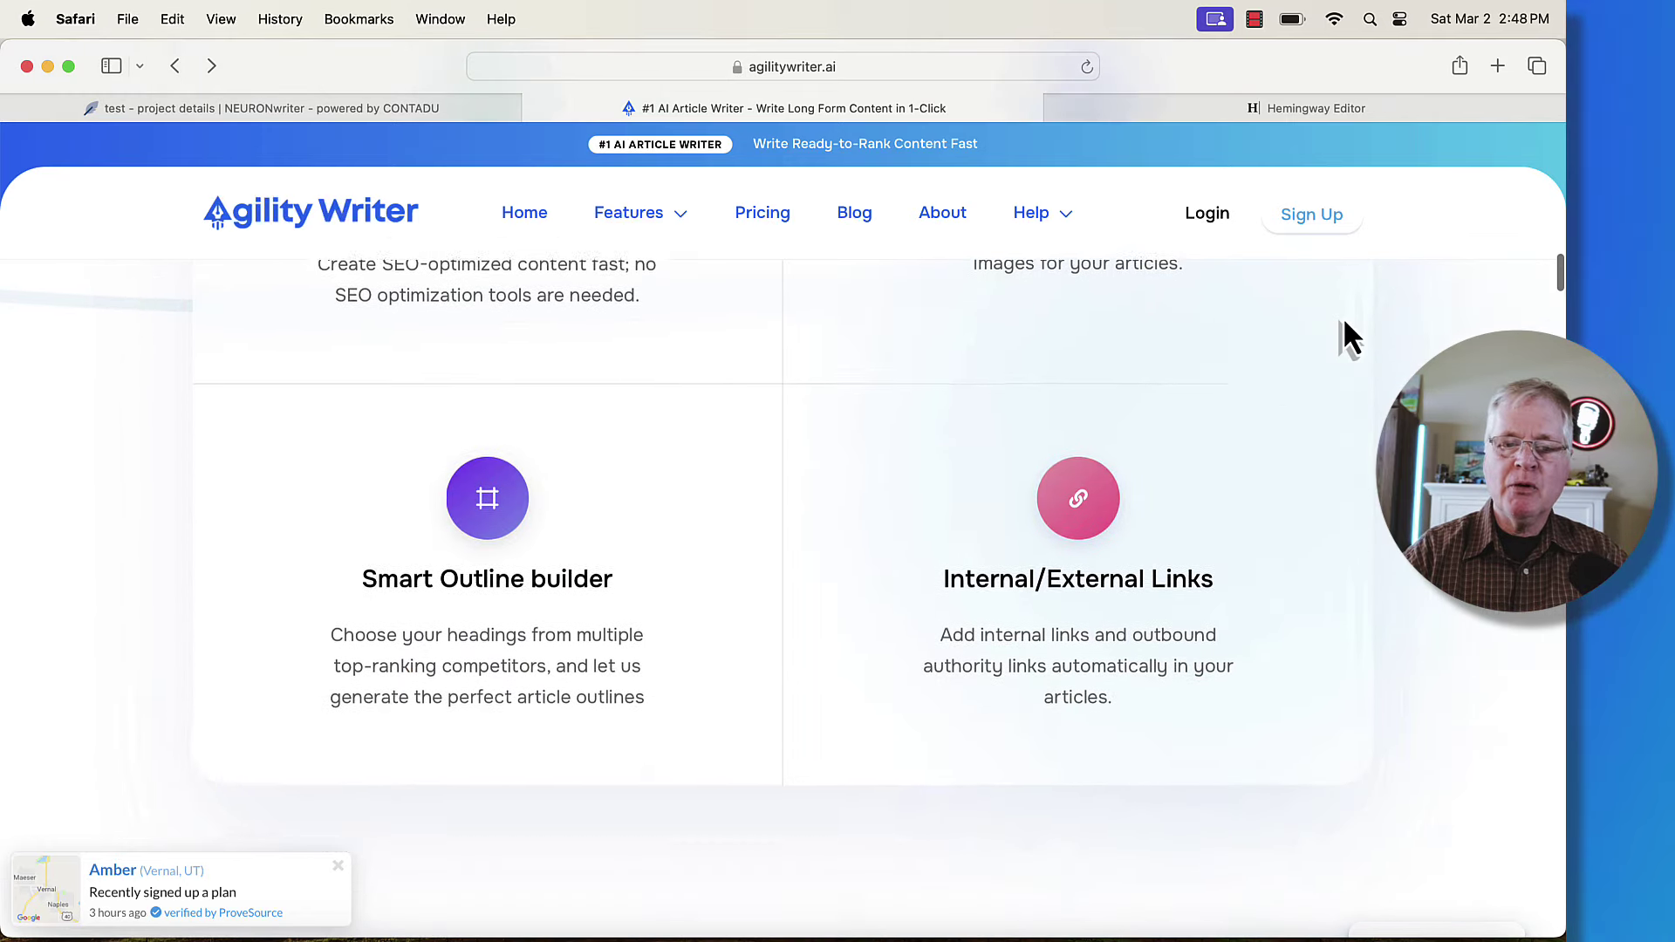
scroll(1344, 321, "down", 3)
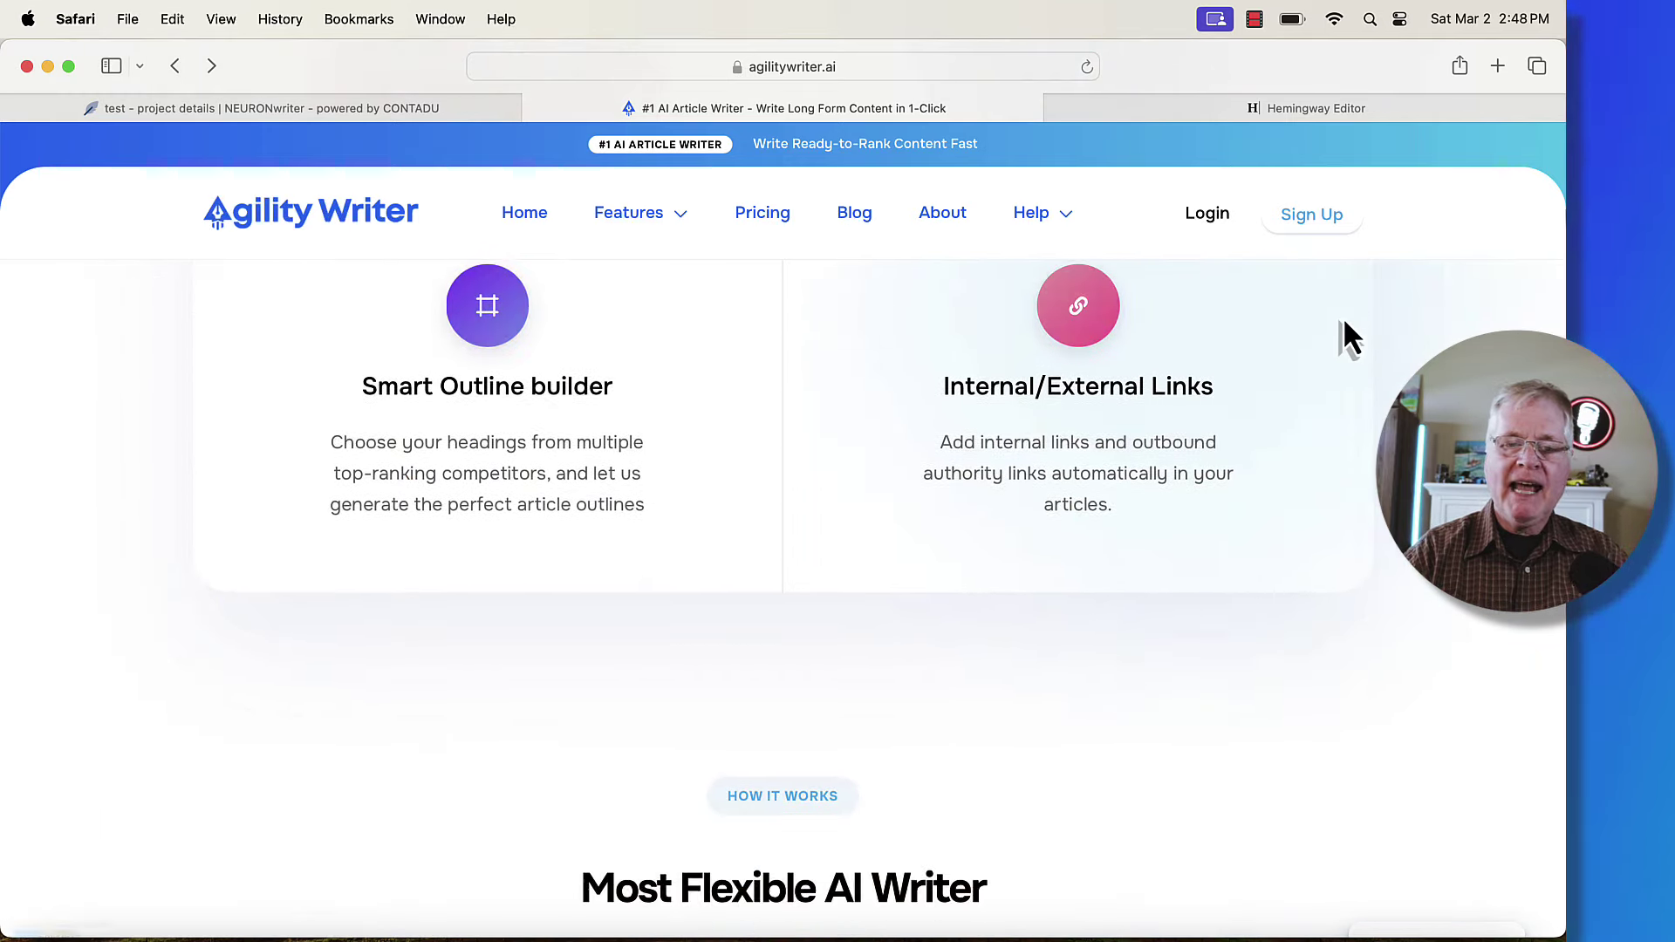
scroll(1345, 322, "down", 12)
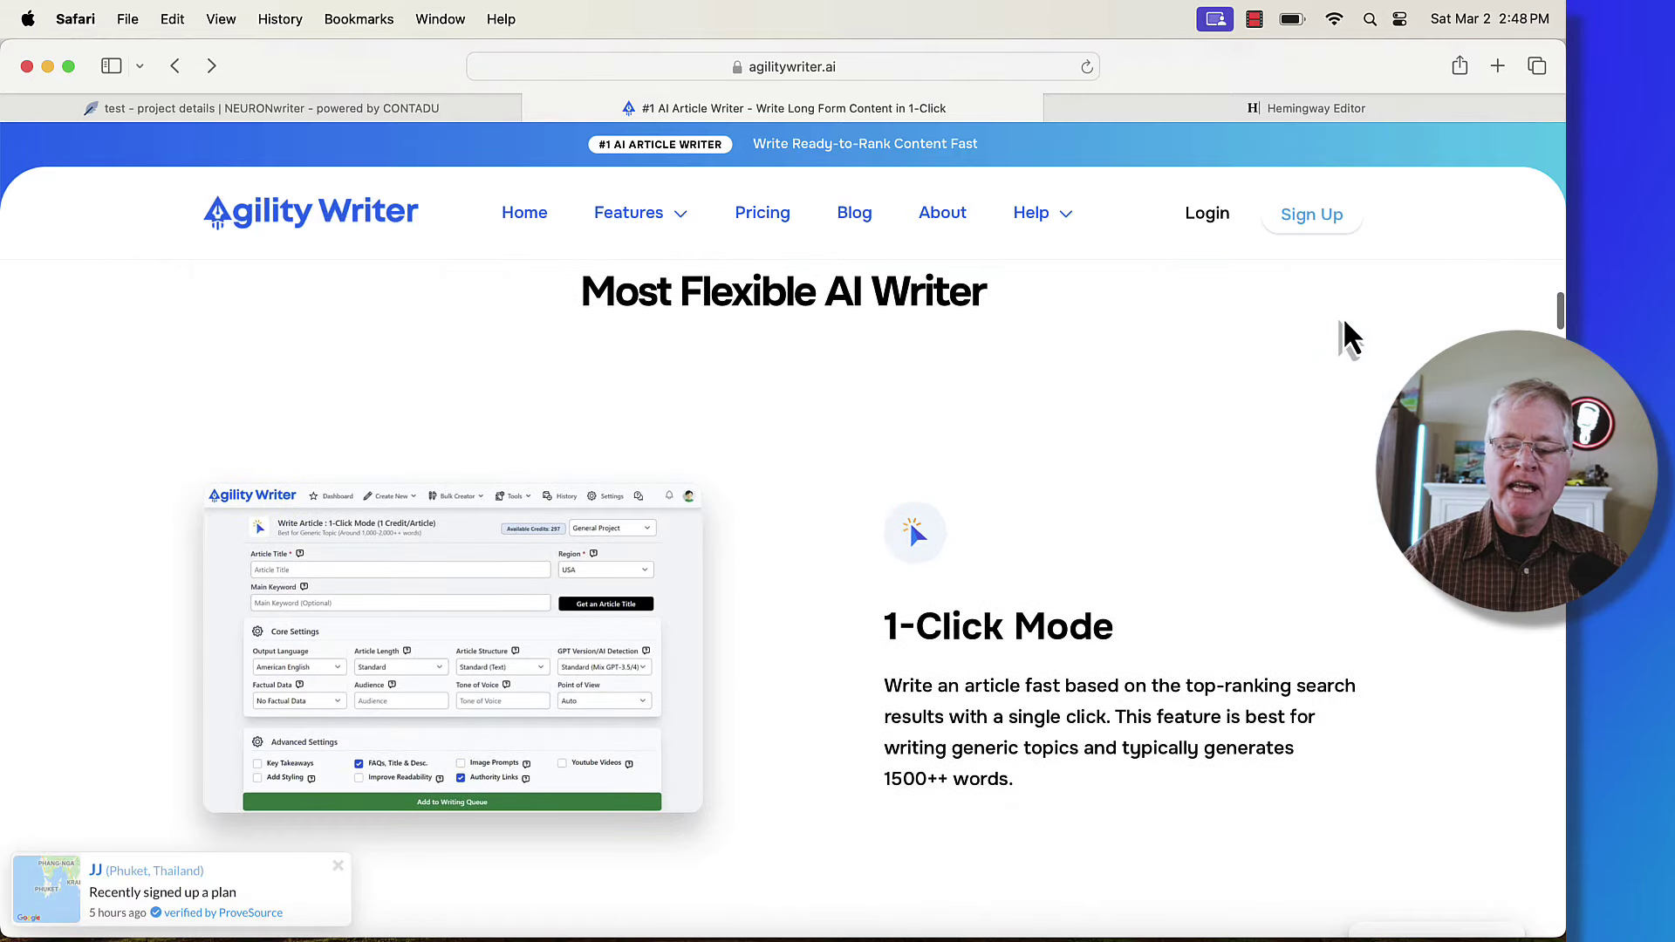
scroll(1343, 323, "down", 3)
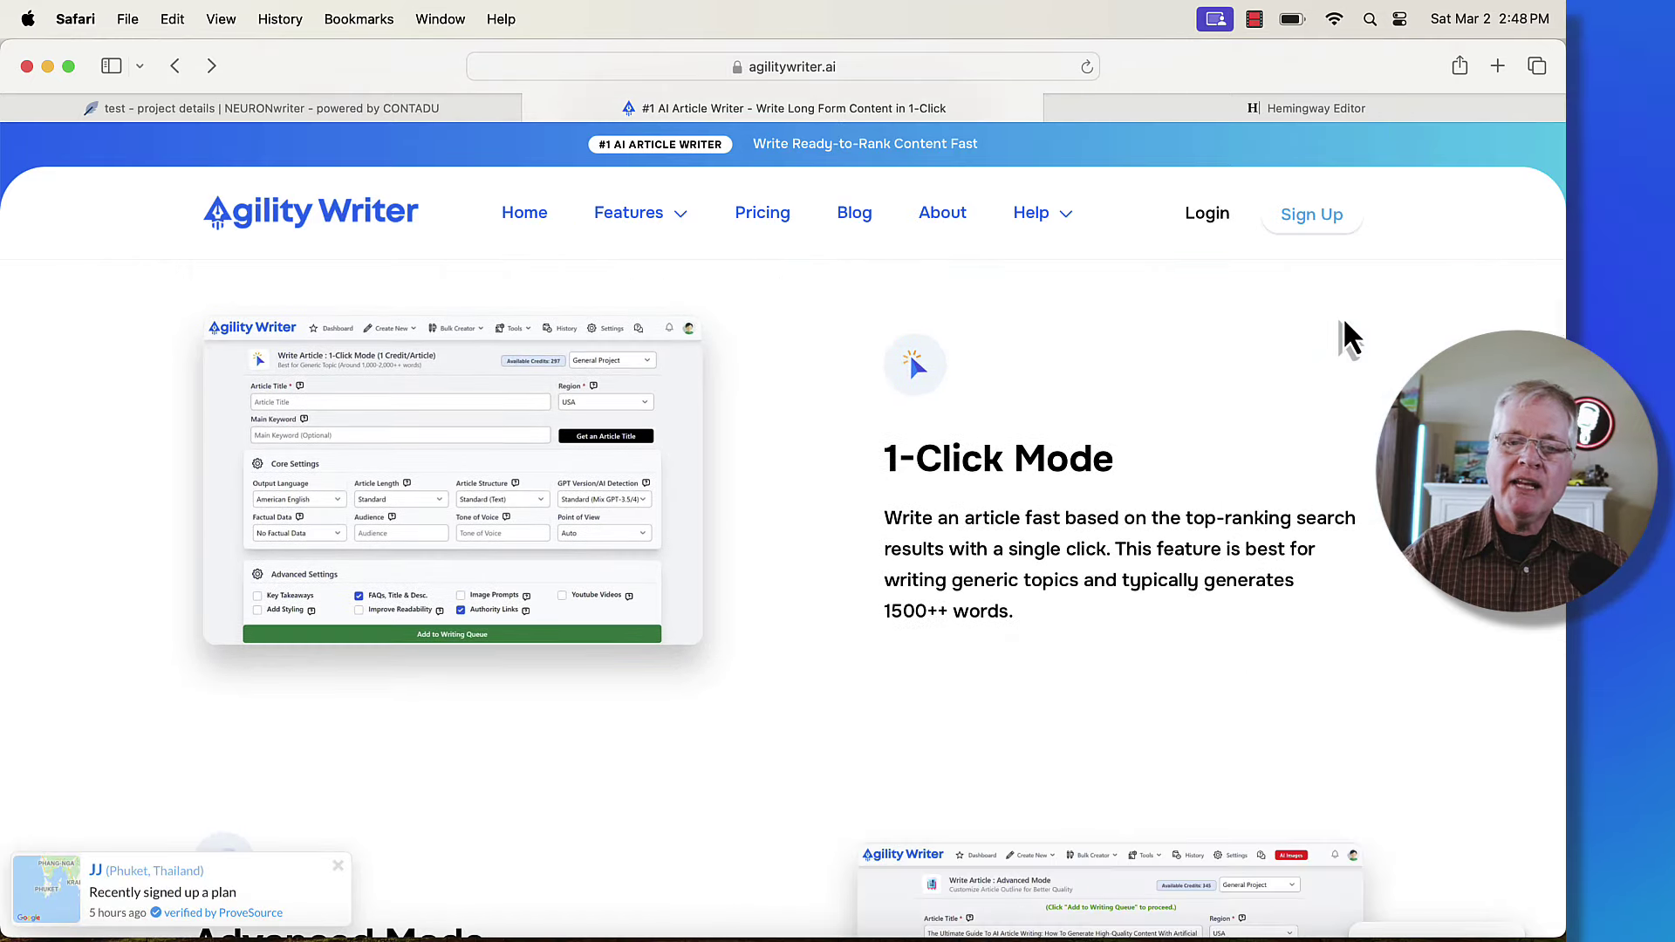
scroll(1344, 322, "down", 5)
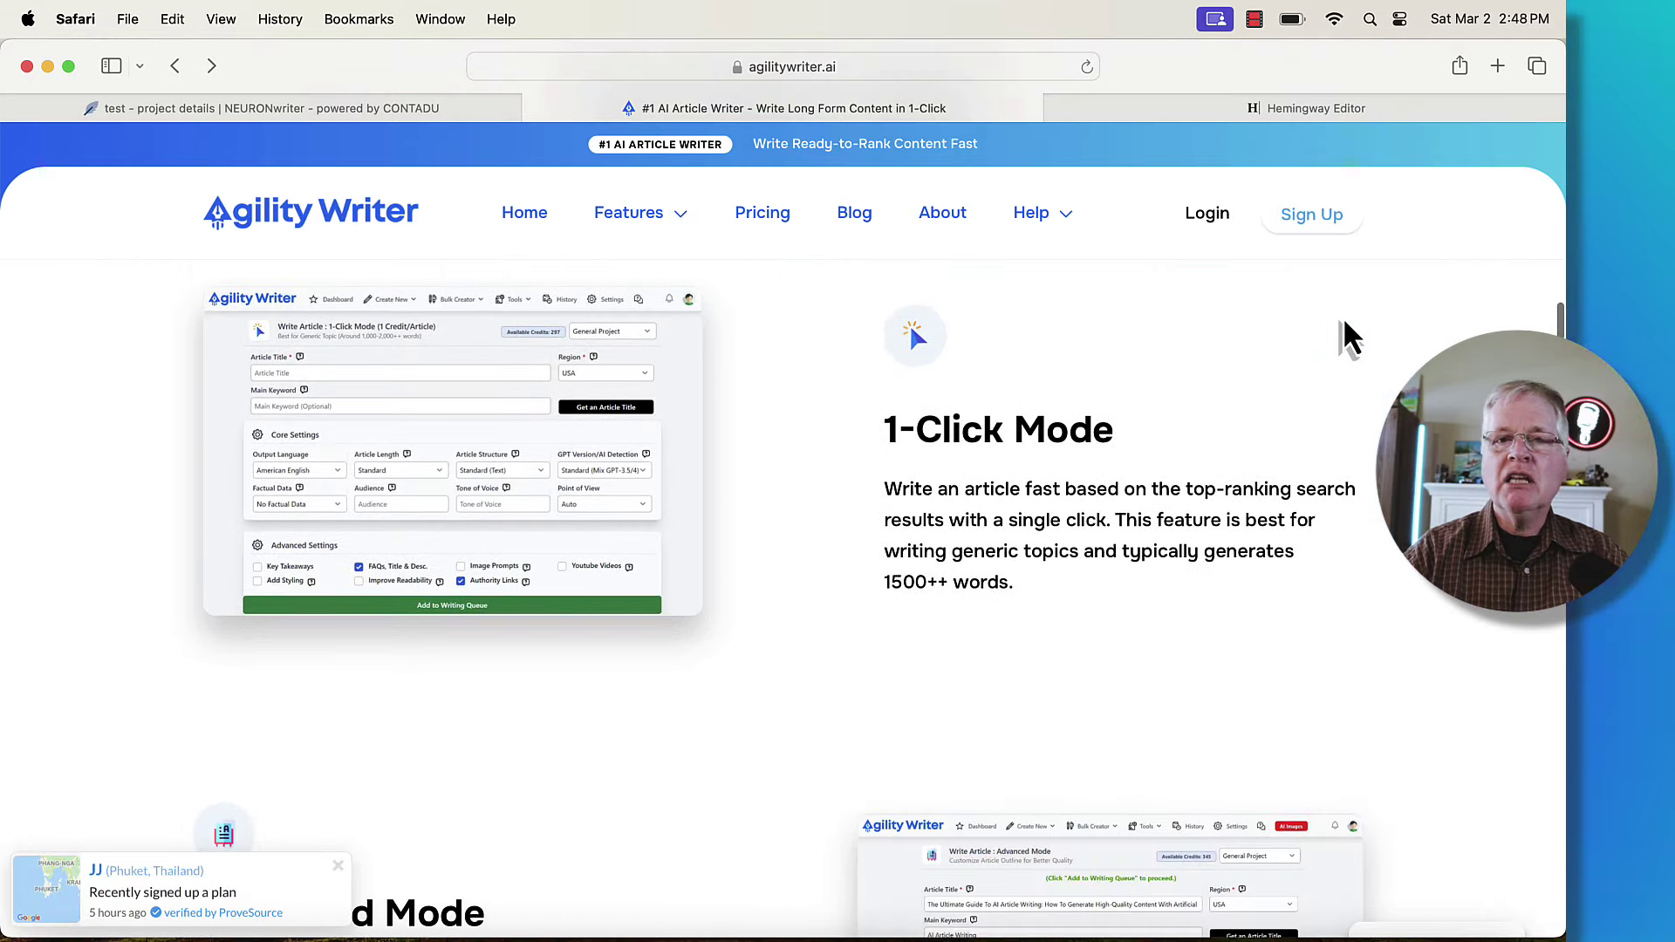
scroll(1344, 322, "down", 4)
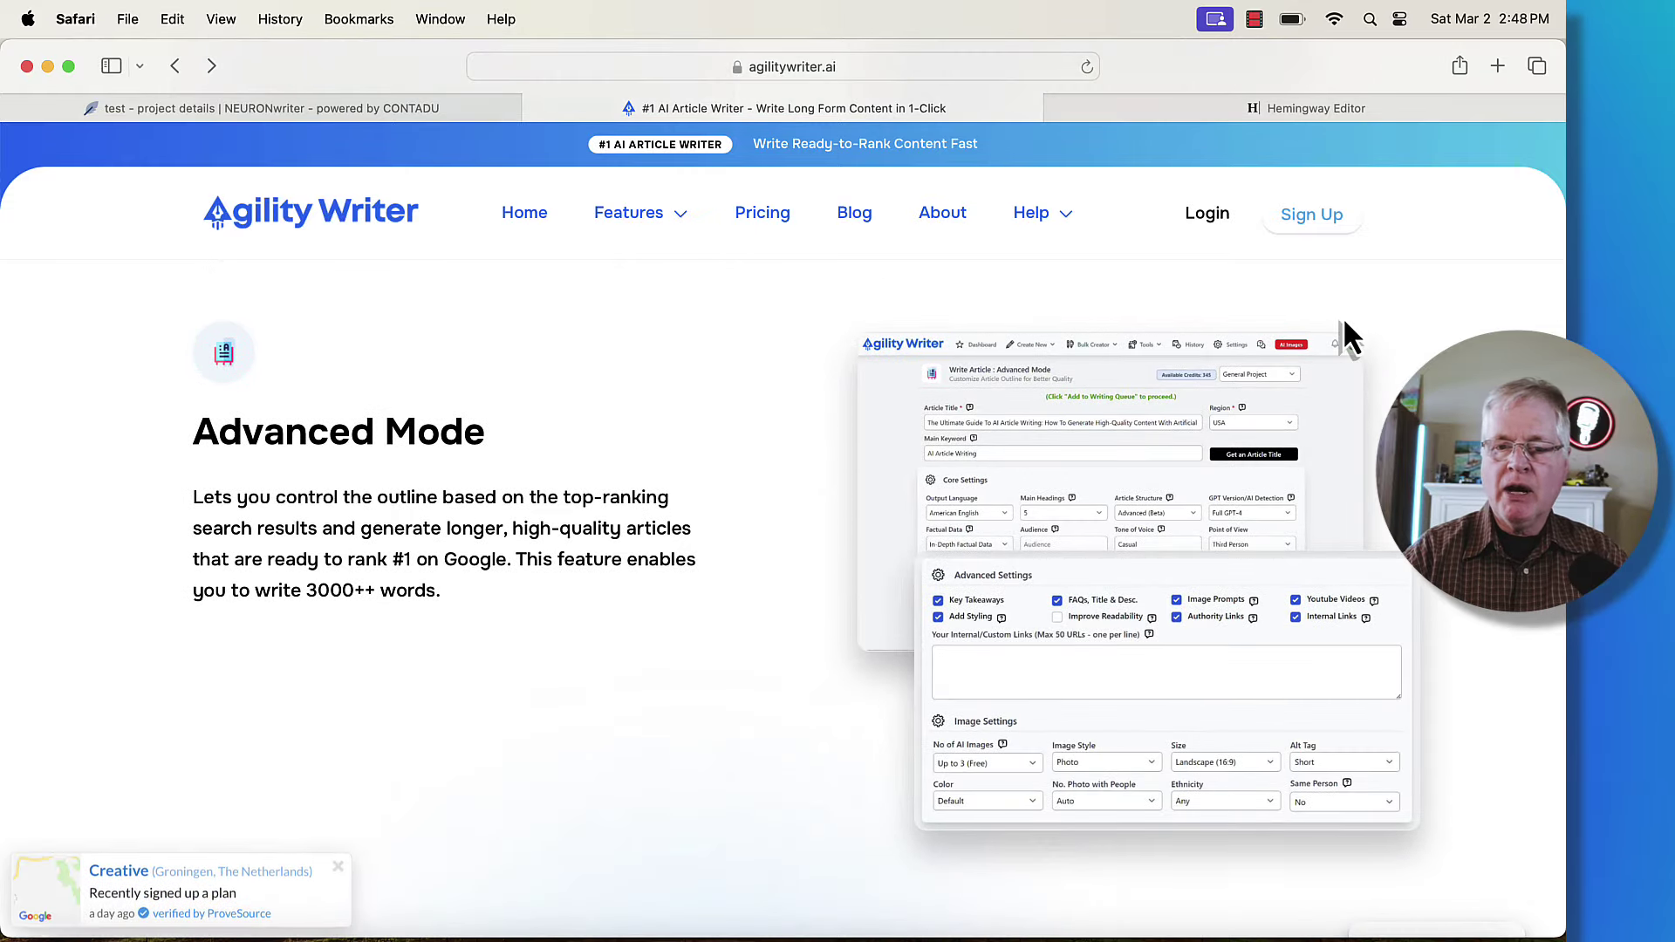
scroll(1344, 322, "down", 2)
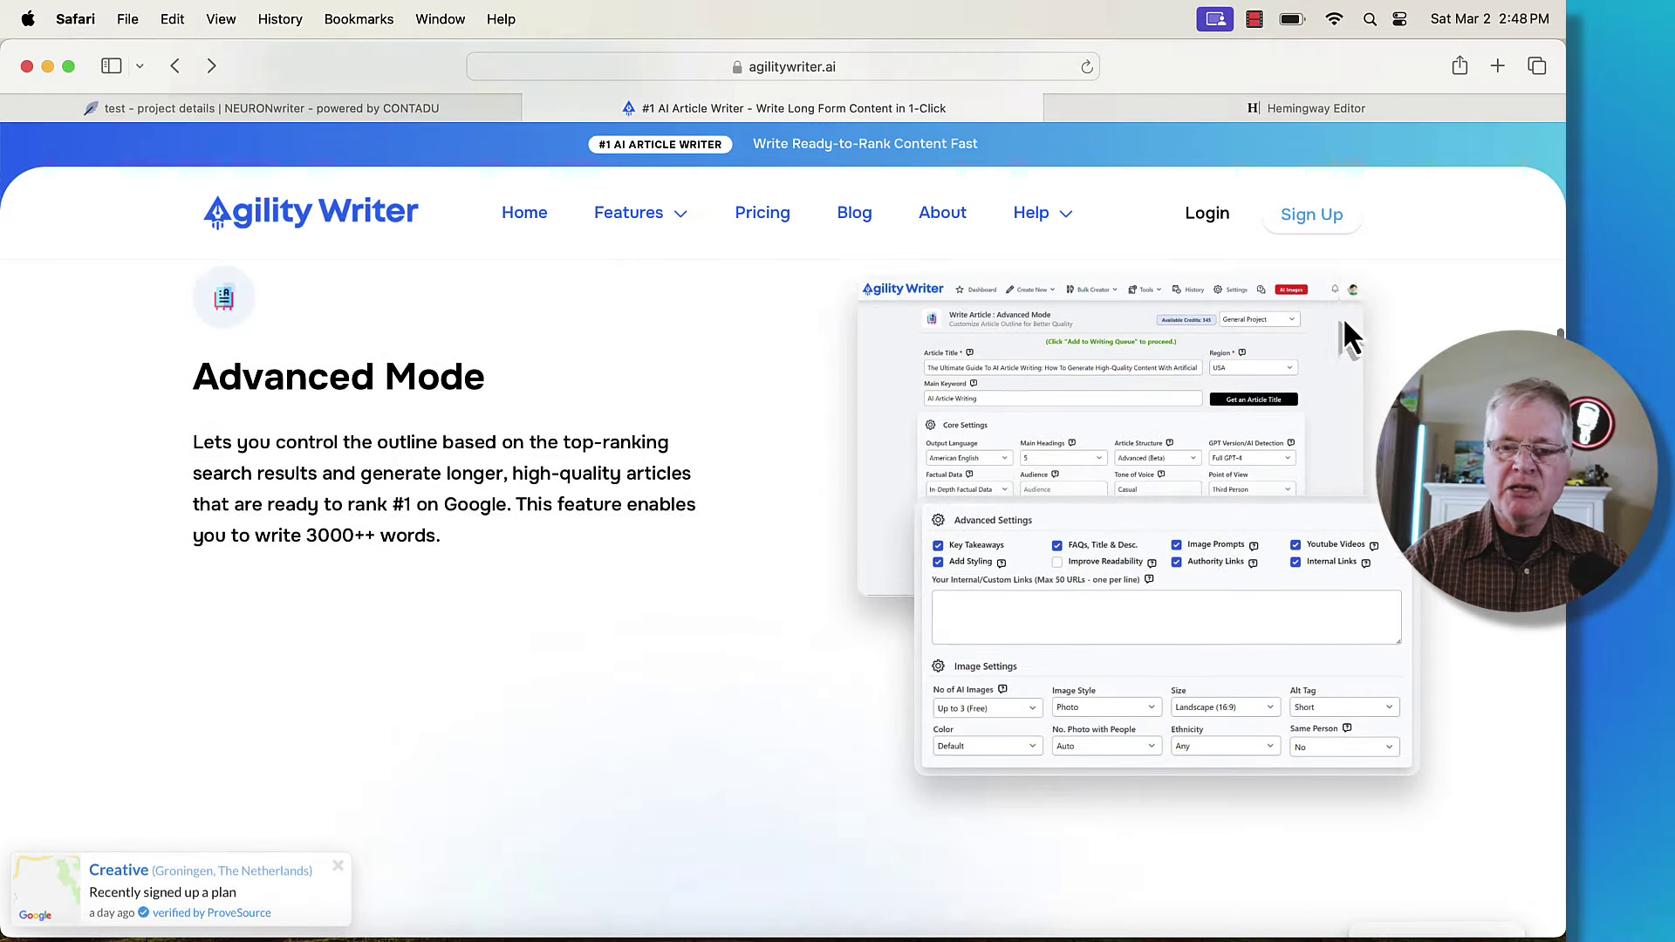
scroll(1344, 322, "down", 20)
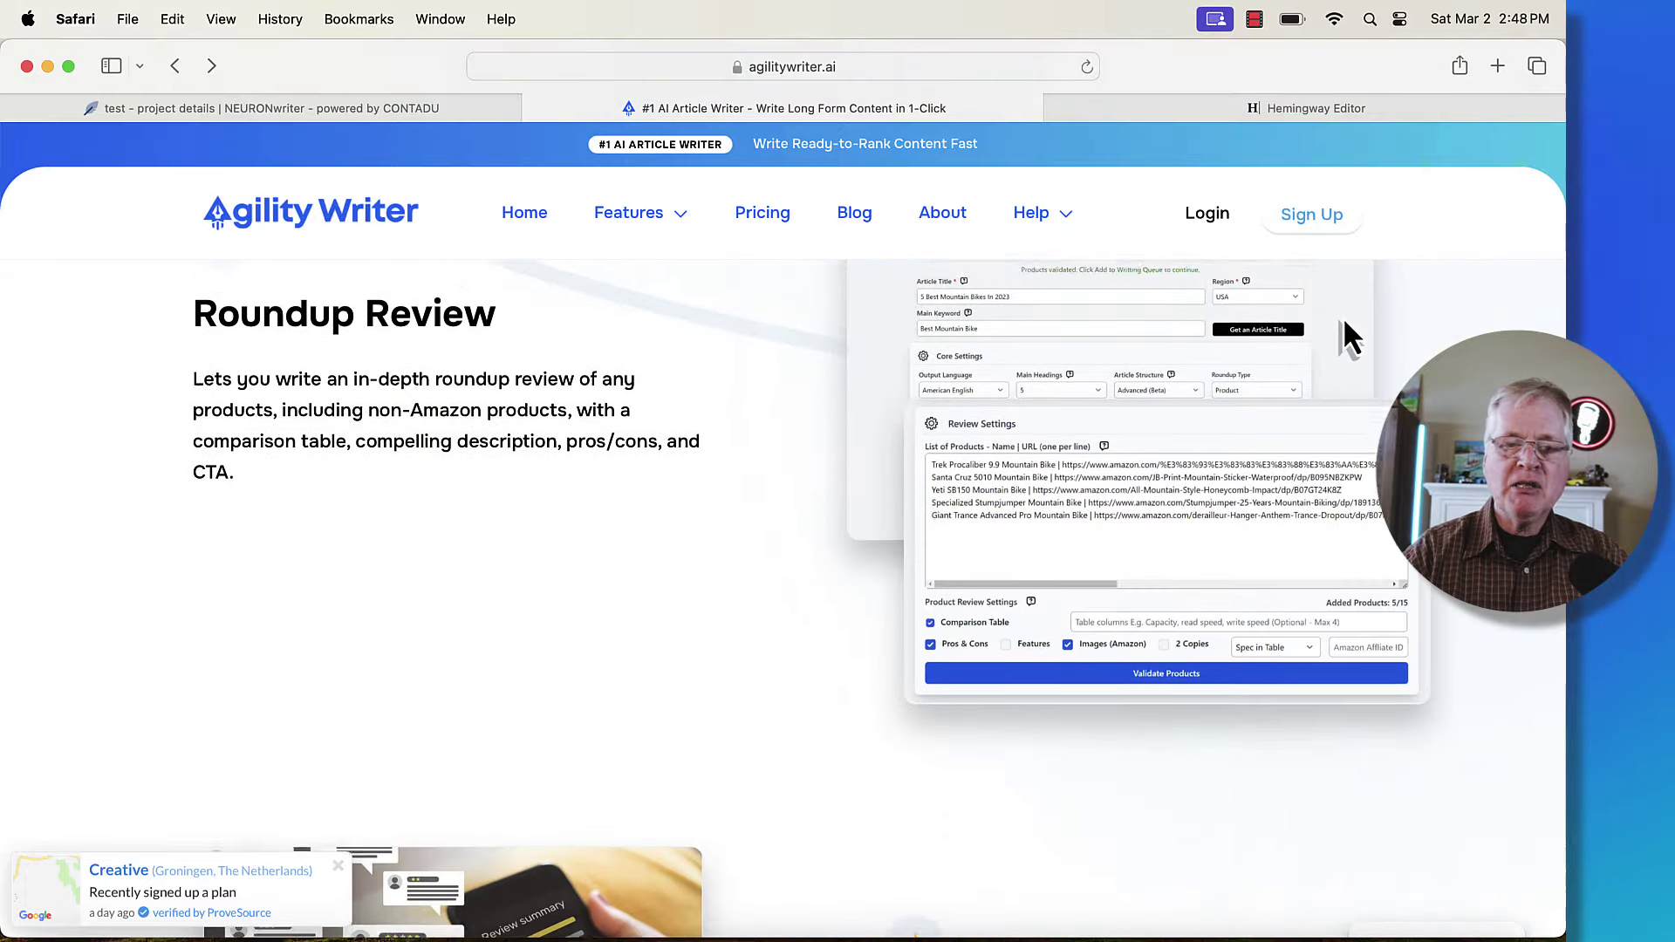
scroll(1345, 321, "down", 12)
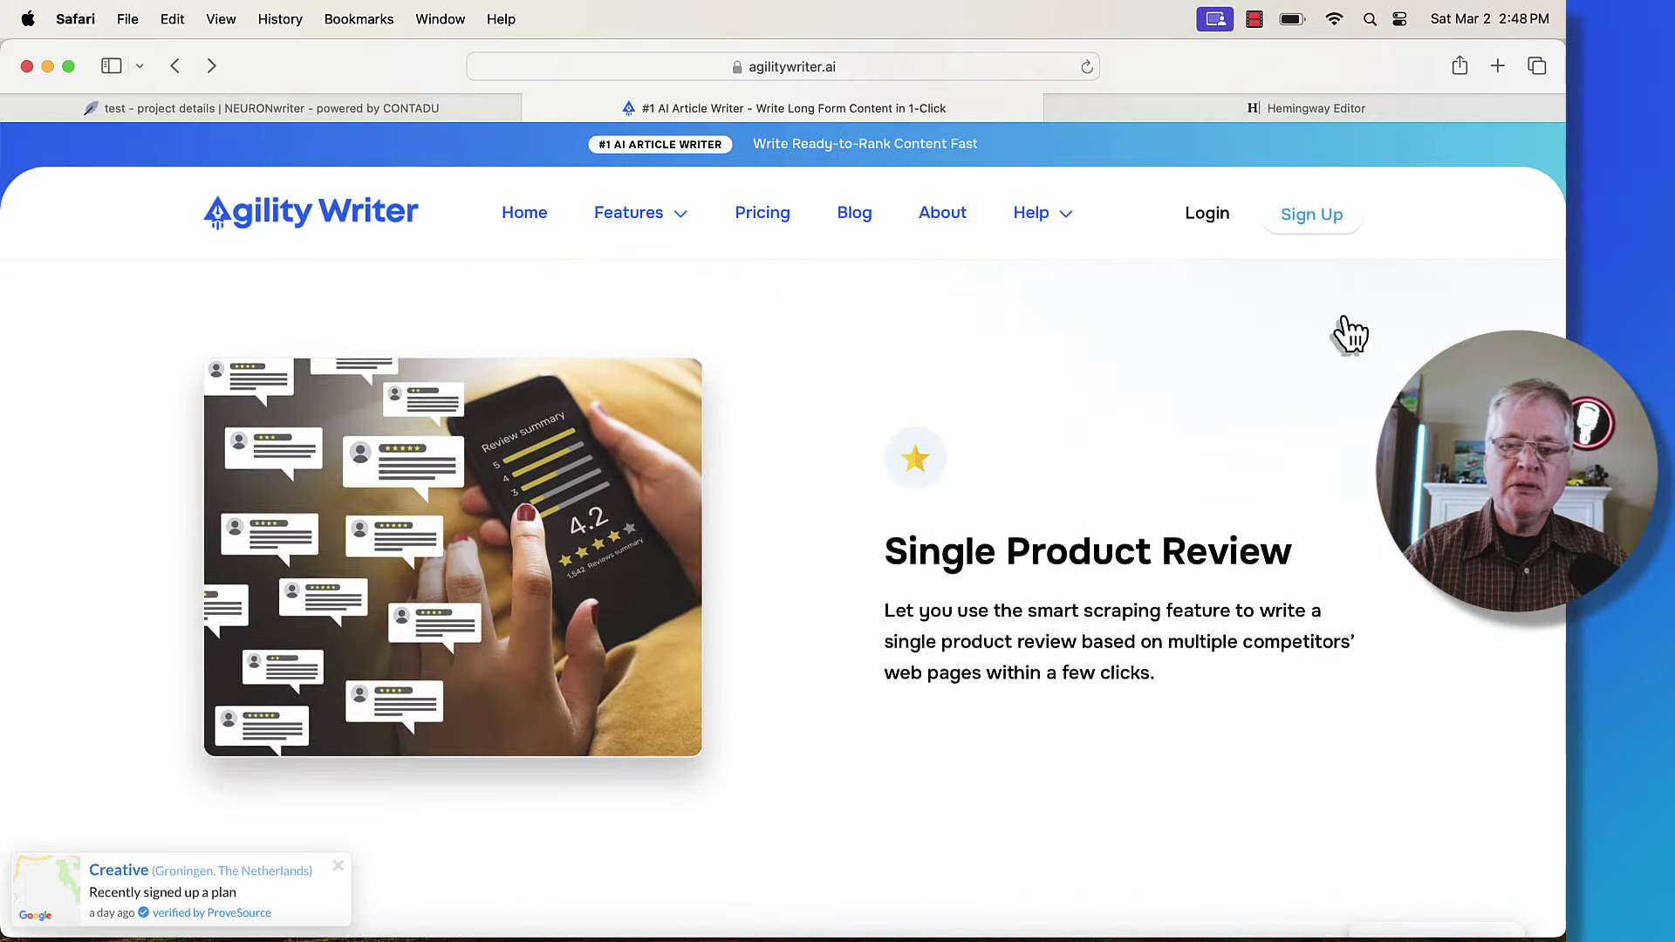
scroll(1350, 332, "down", 15)
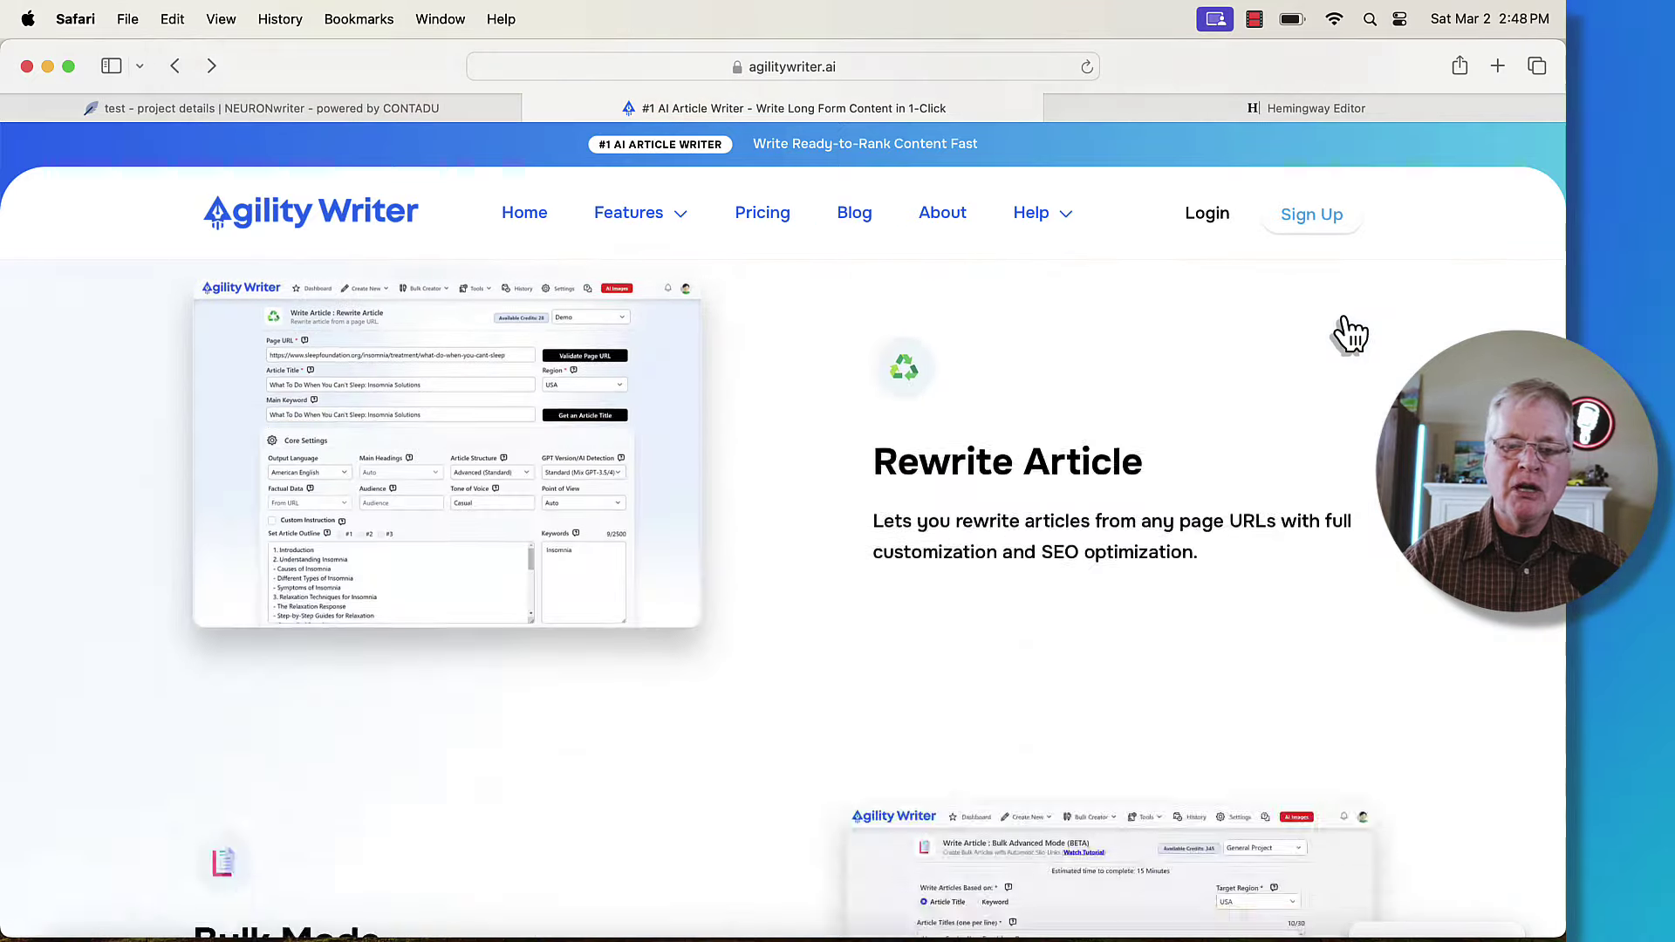
scroll(1344, 322, "down", 2)
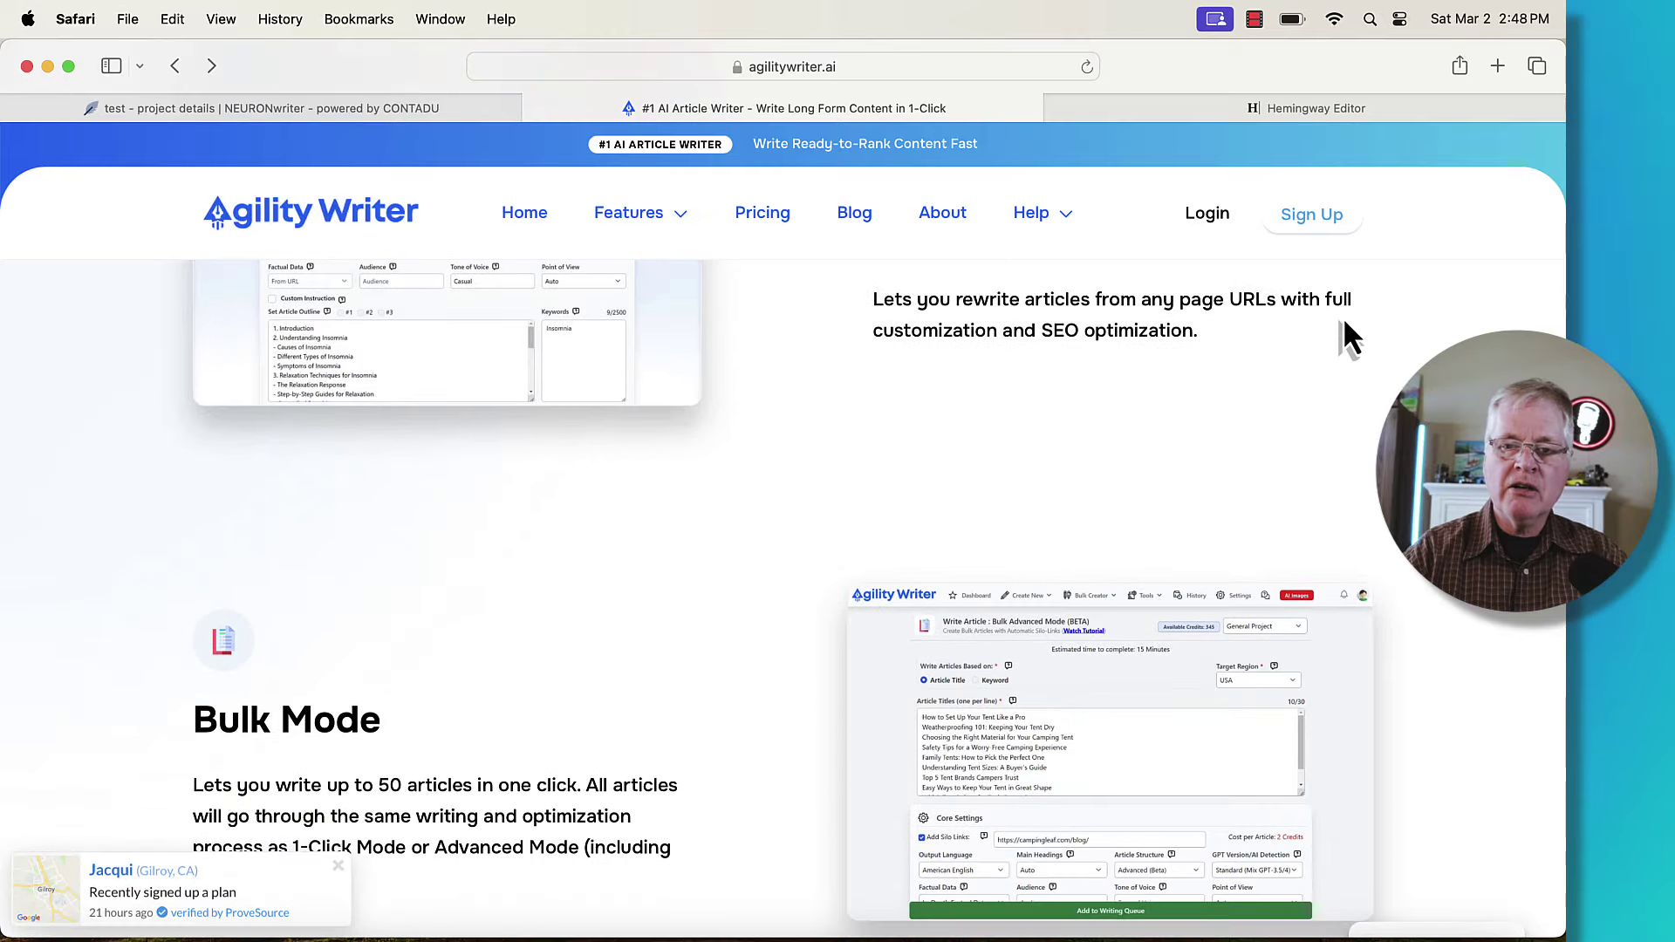
scroll(1344, 323, "down", 10)
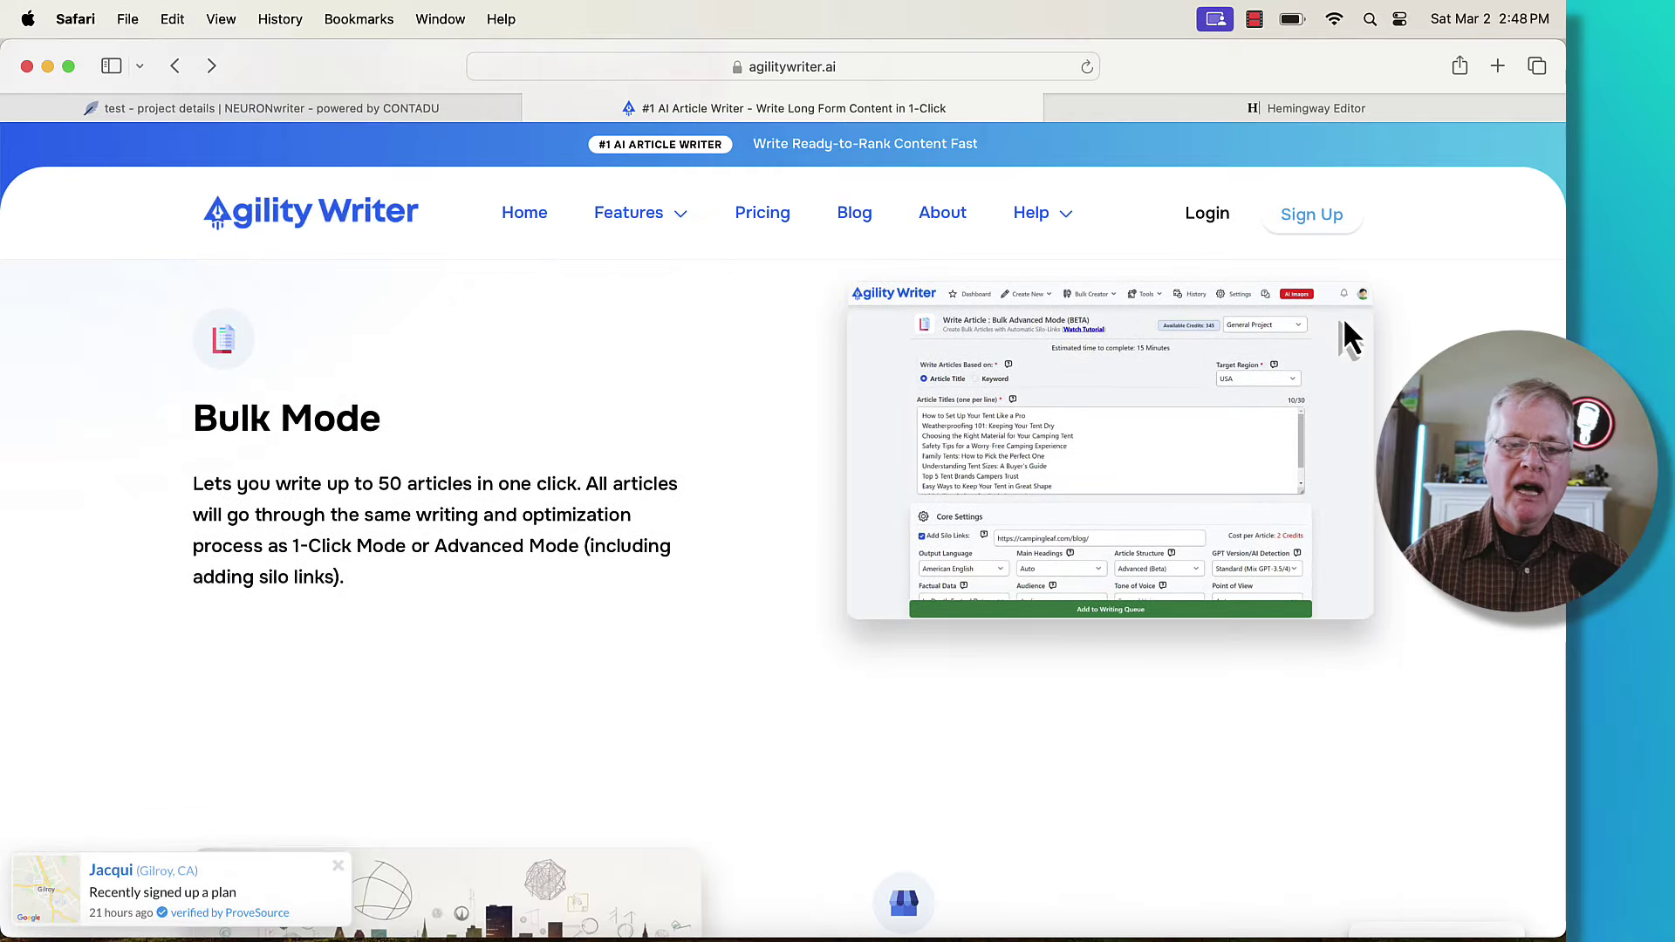
scroll(1349, 332, "down", 15)
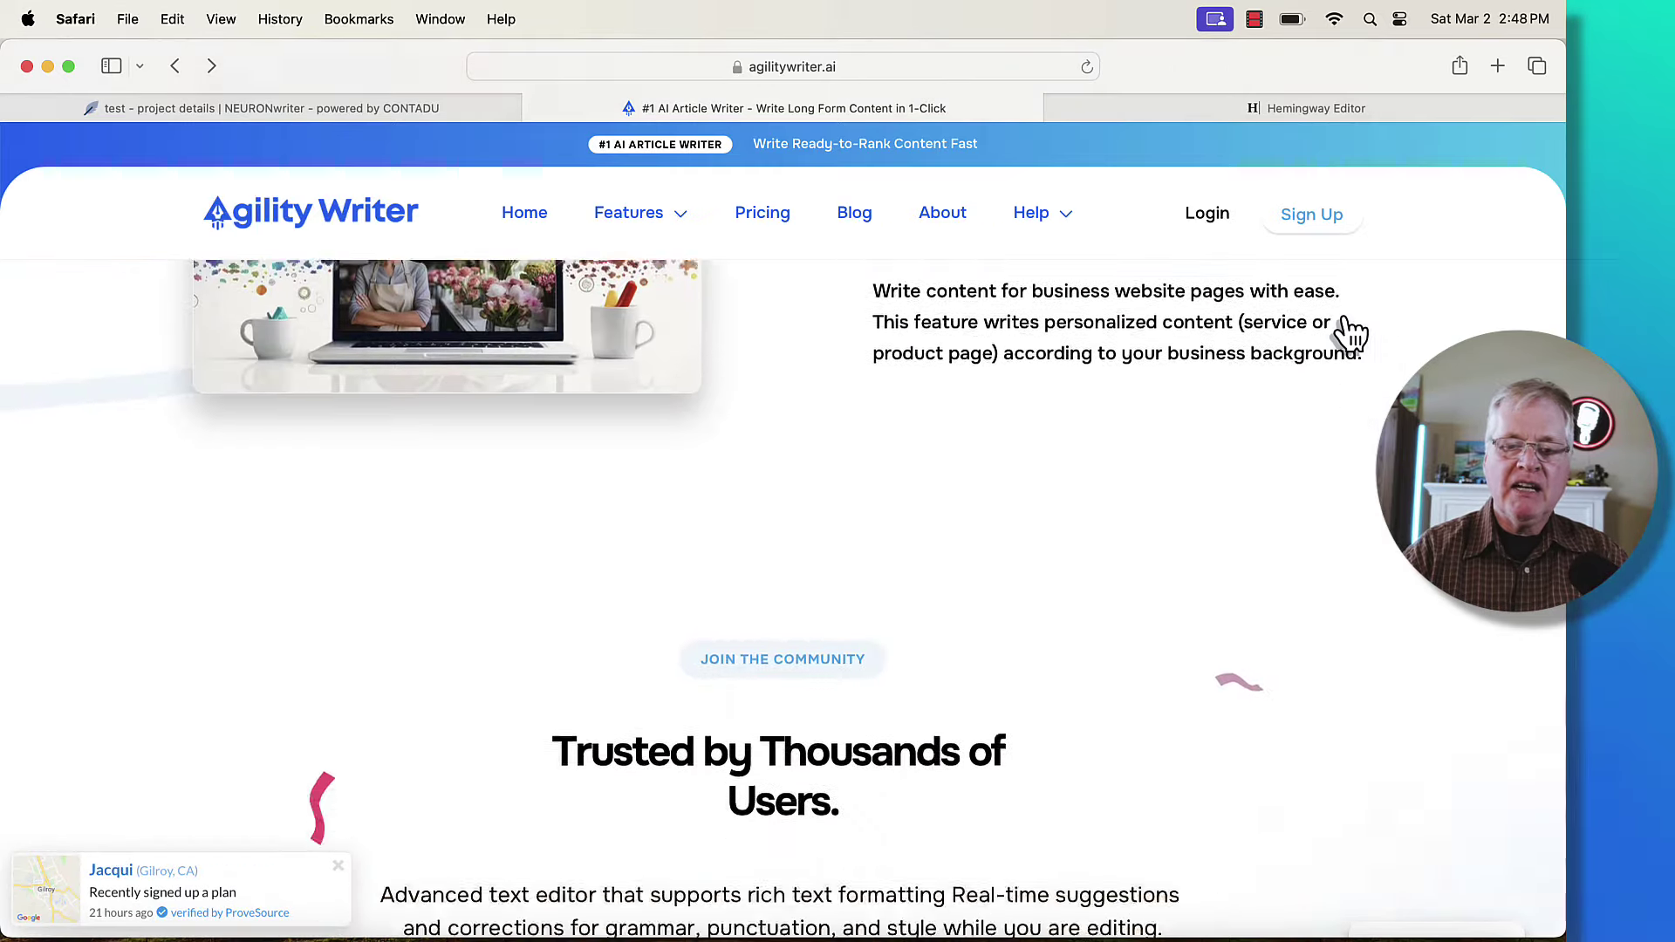
scroll(1349, 333, "down", 10)
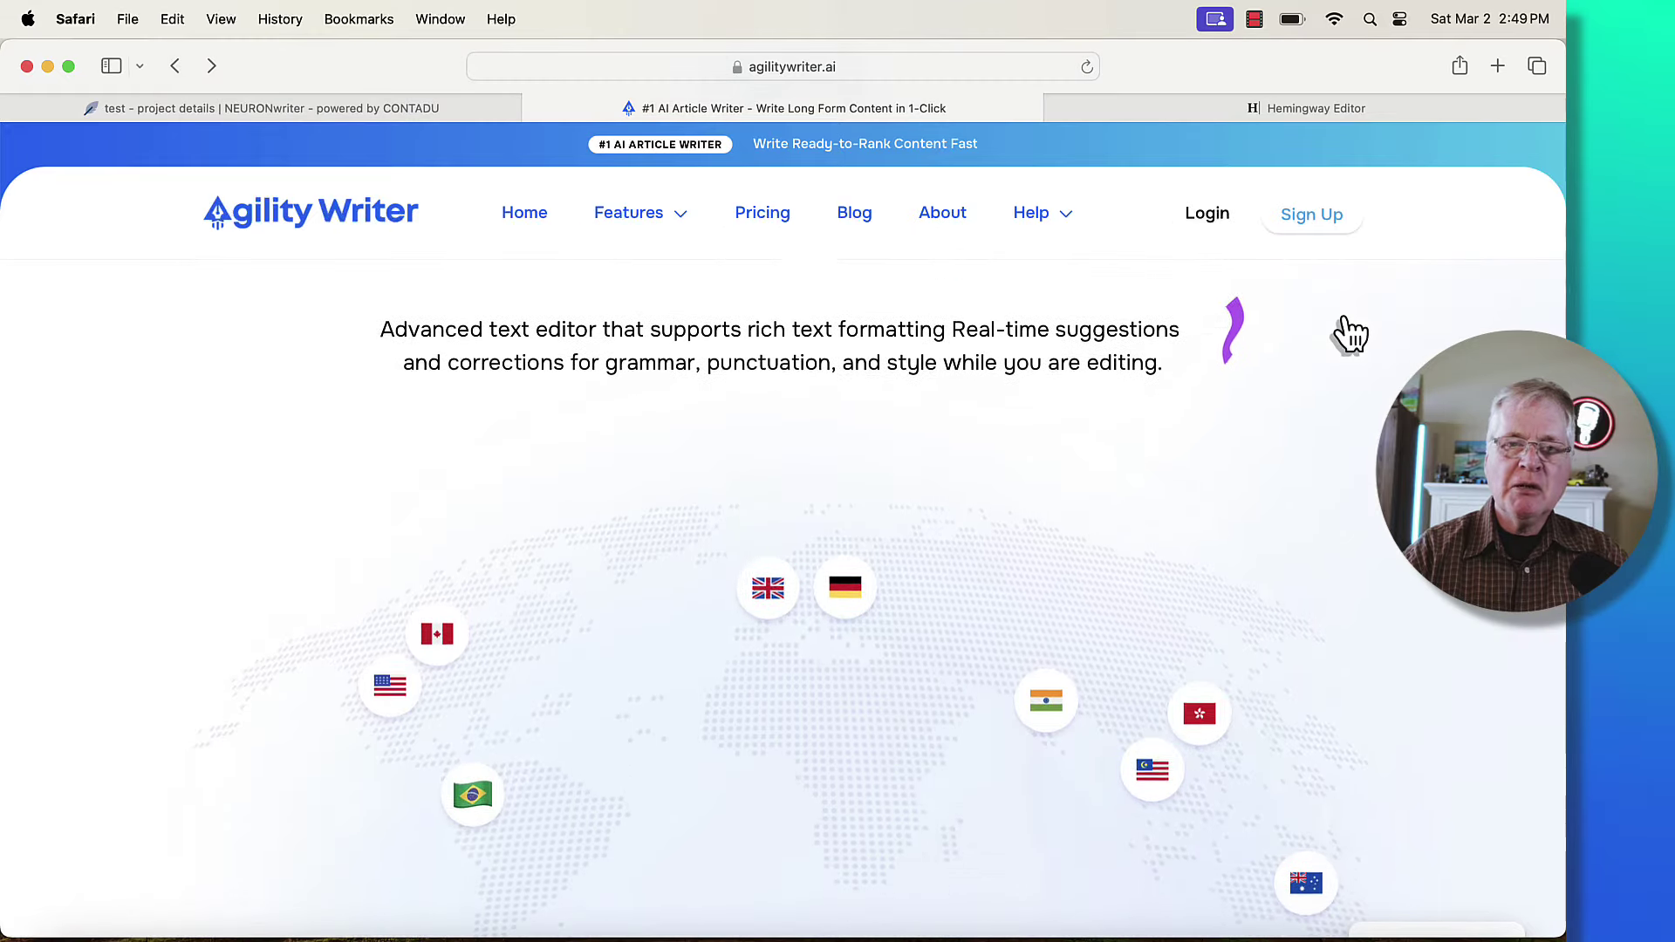
scroll(1347, 330, "down", 12)
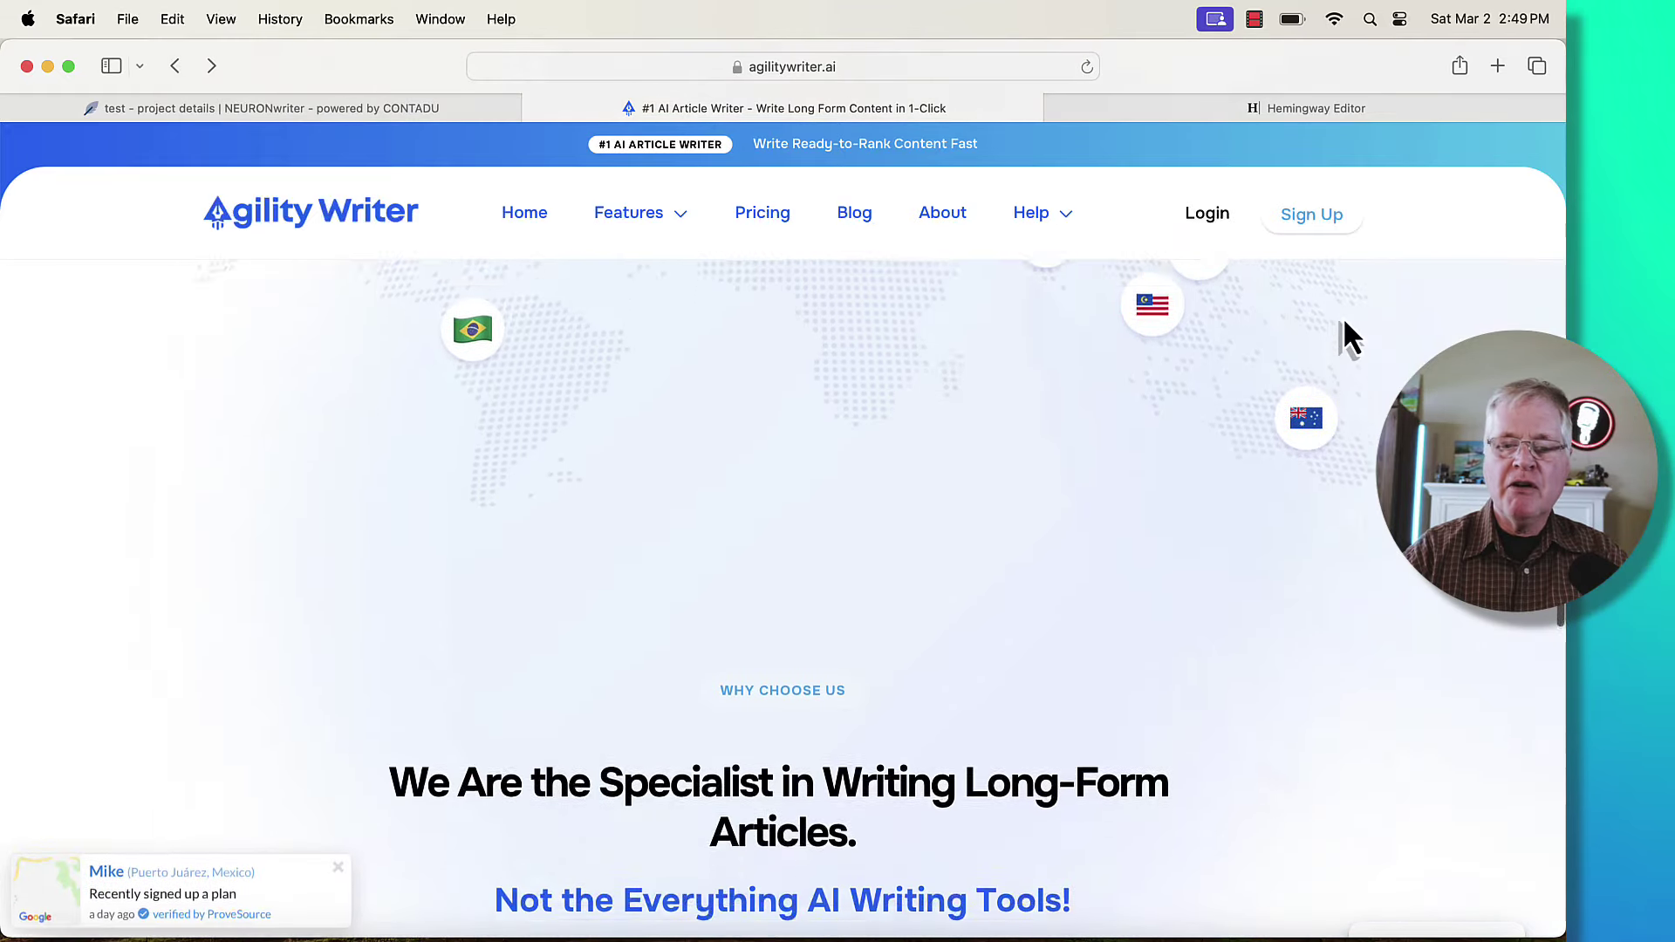
scroll(1342, 316, "down", 6)
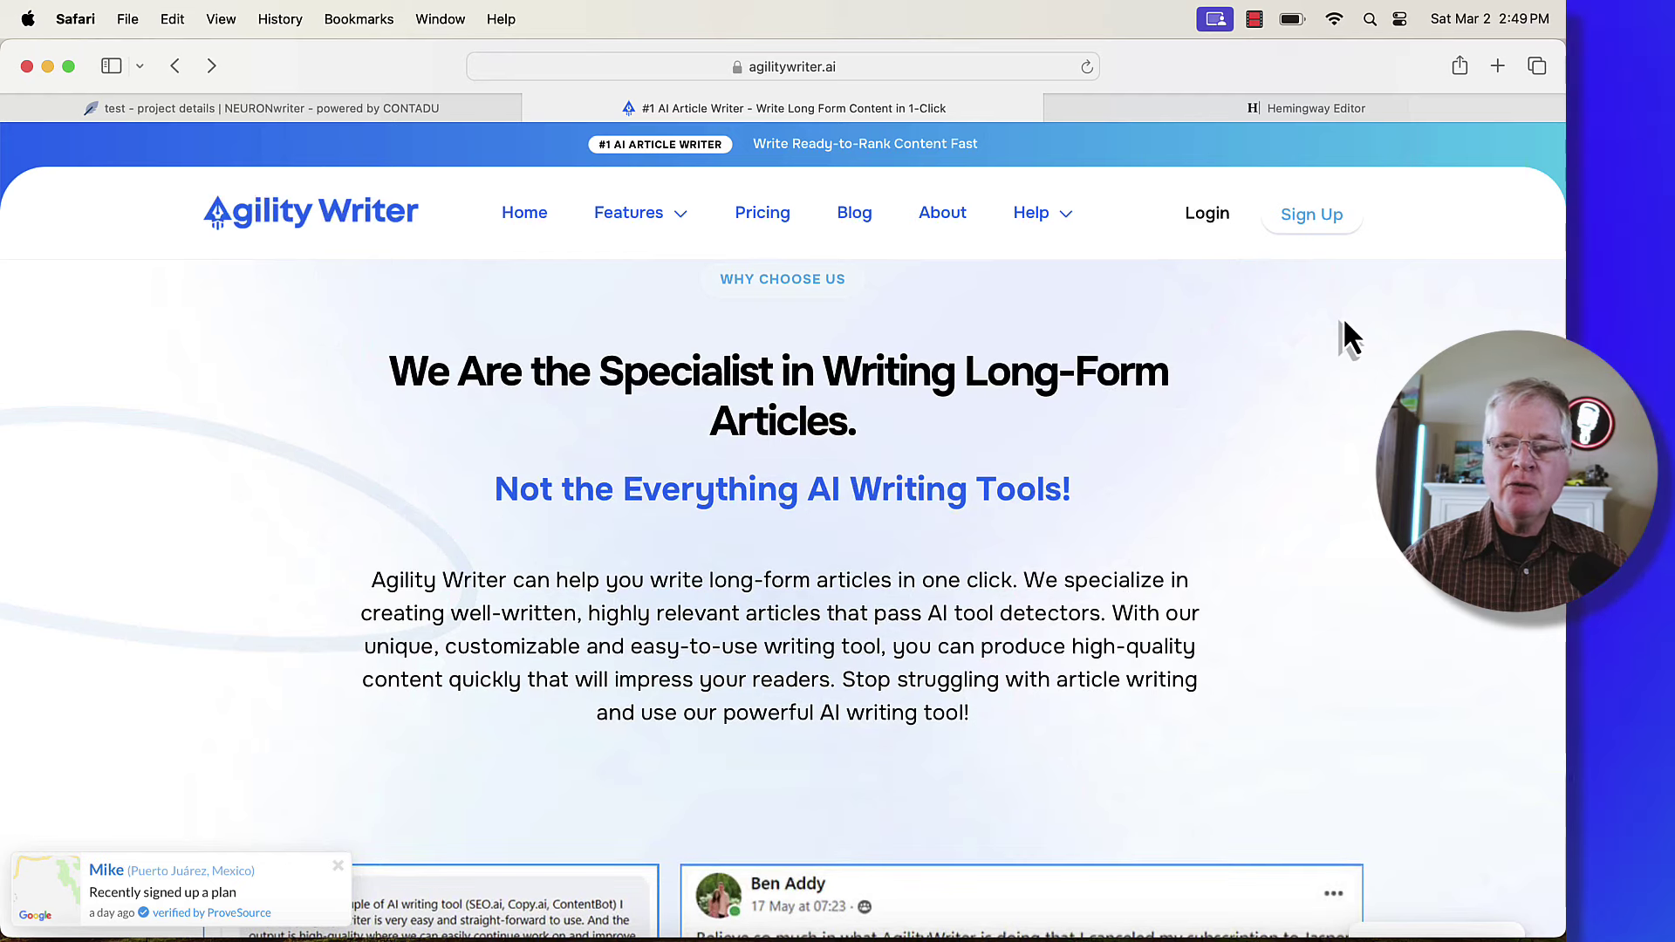
Log in and start a new Advanced Mode Article from the Dashboard
left_click(1207, 218)
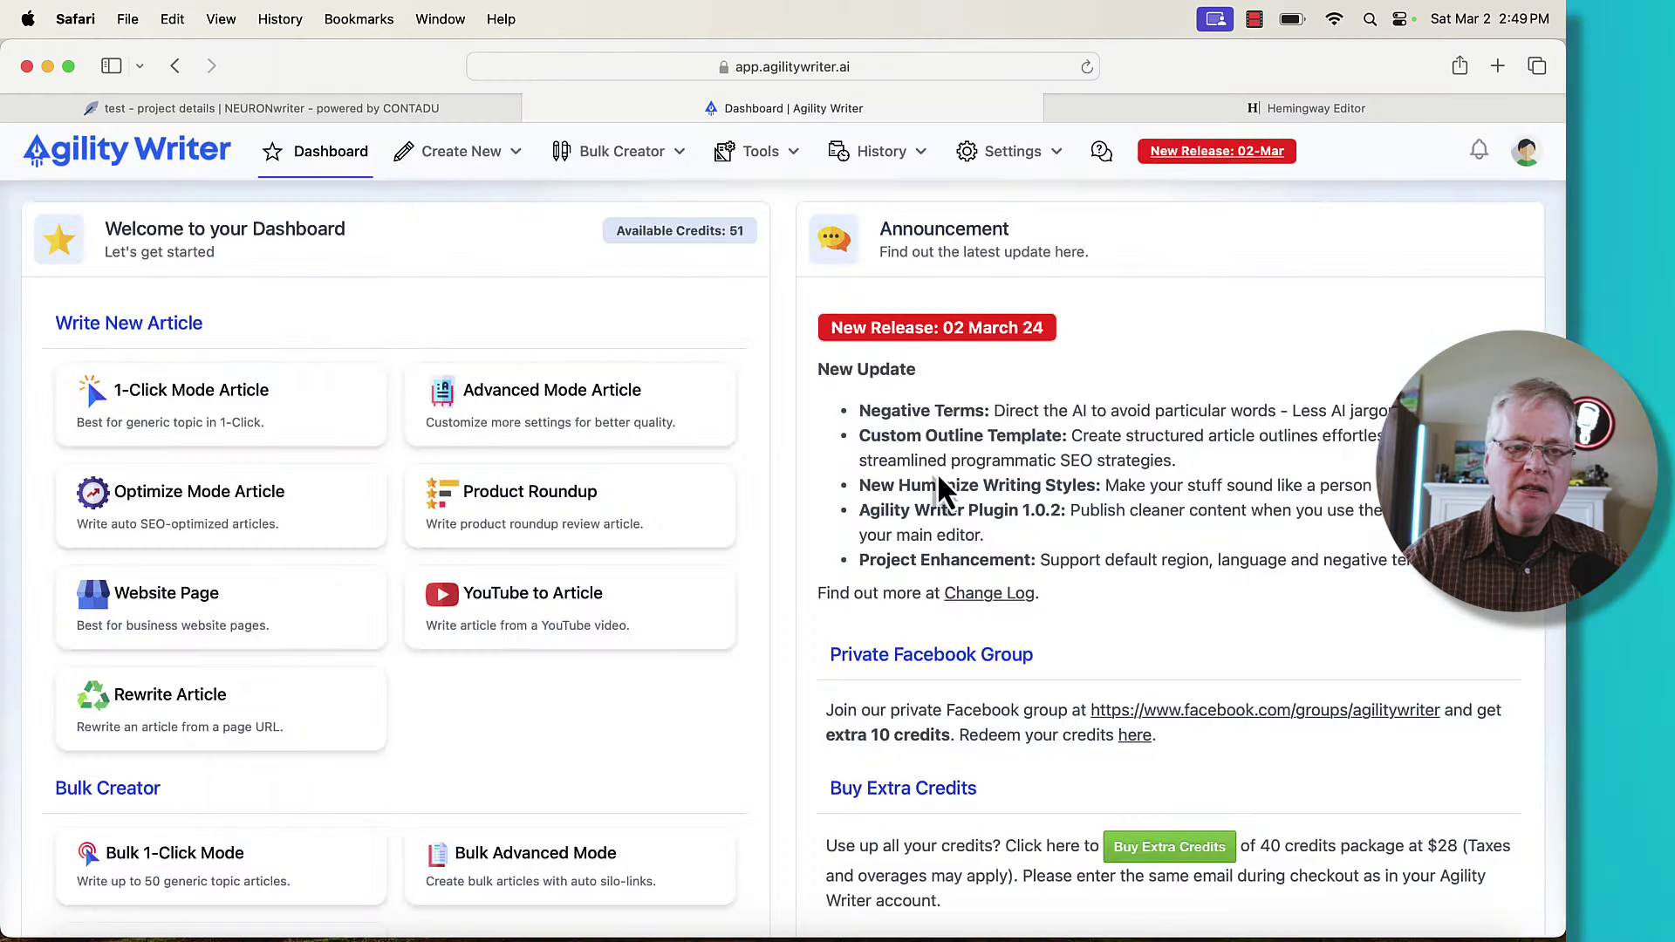
left_click(650, 422)
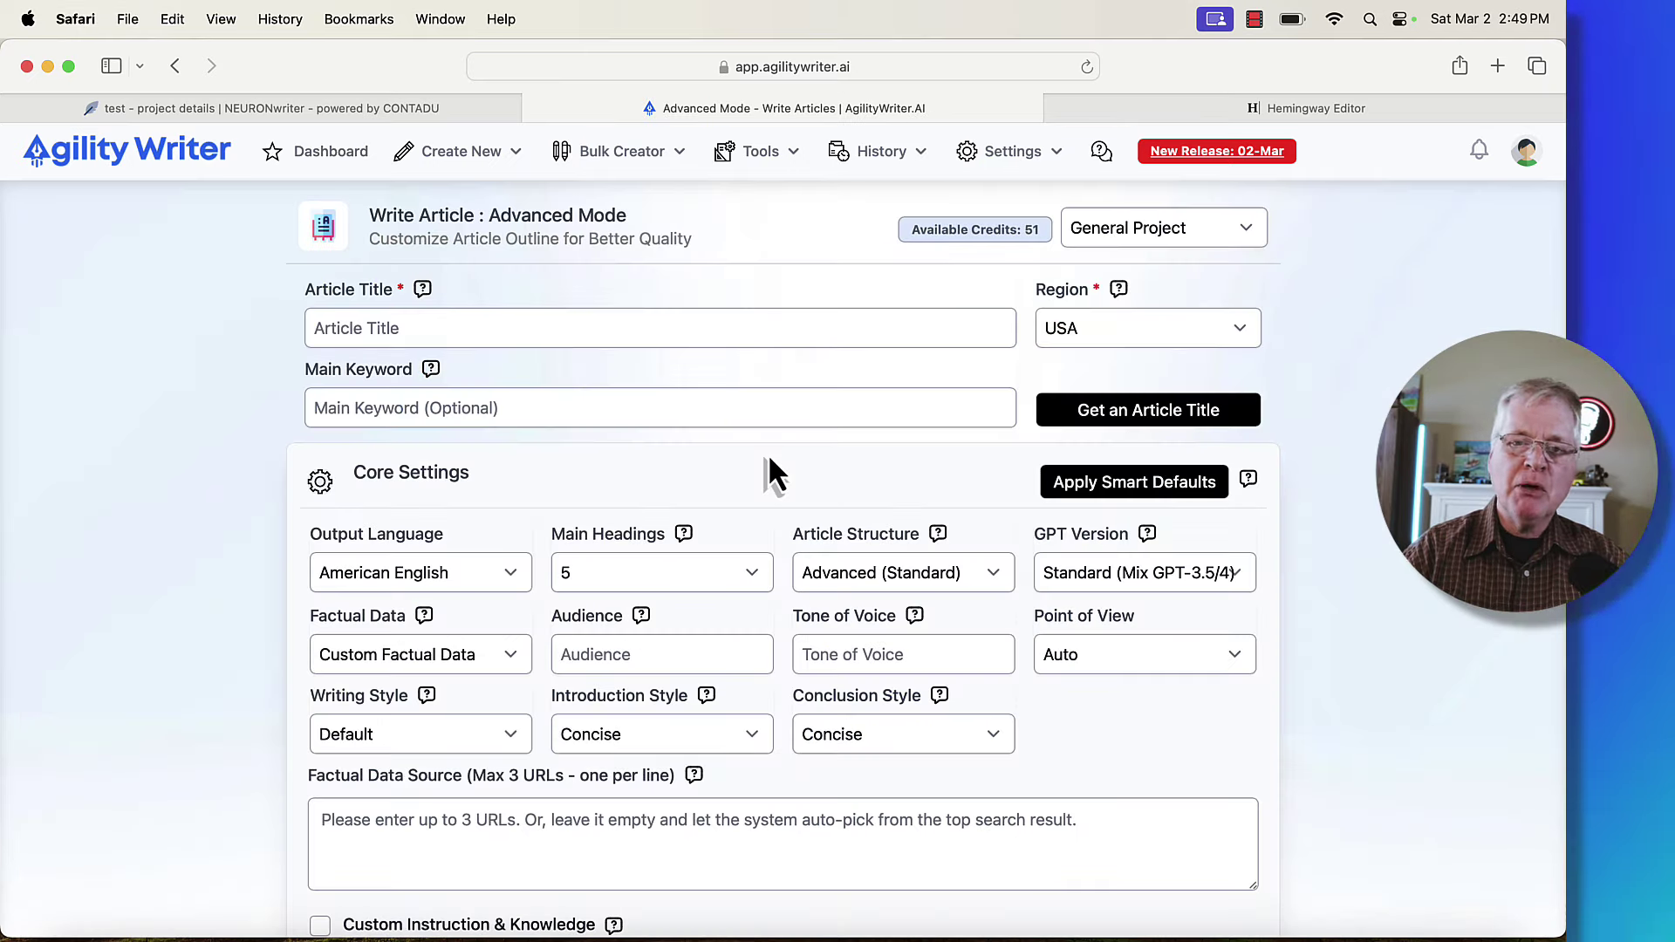
left_click(455, 329)
left_click(459, 407)
scroll(810, 464, "down", 4)
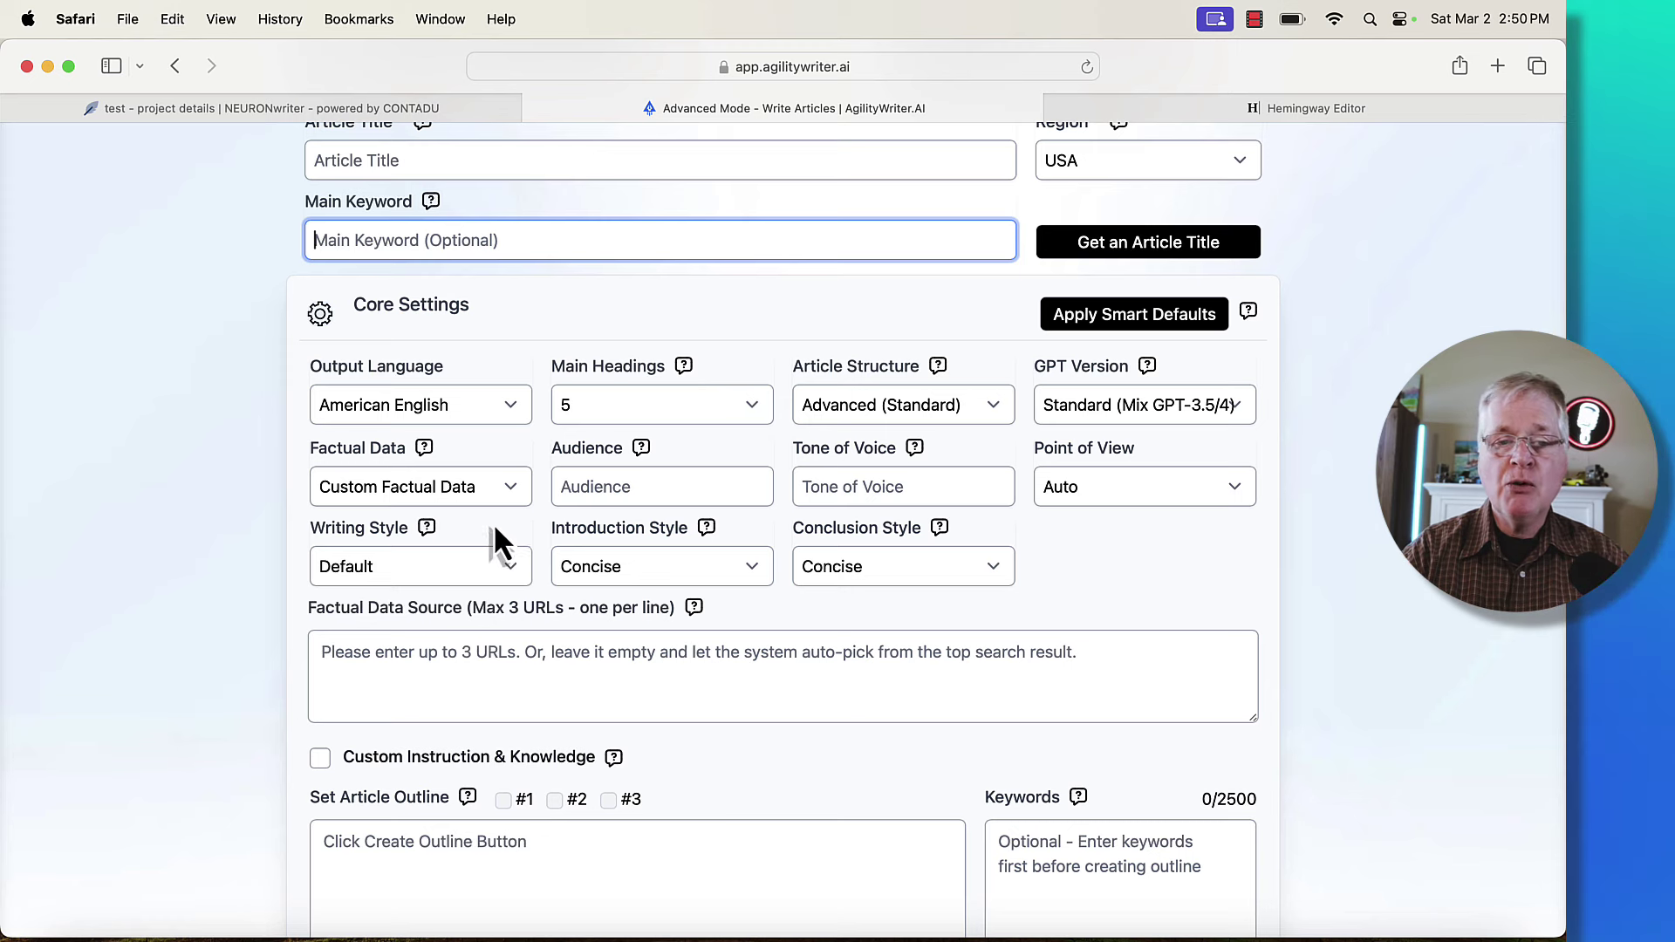
left_click(510, 488)
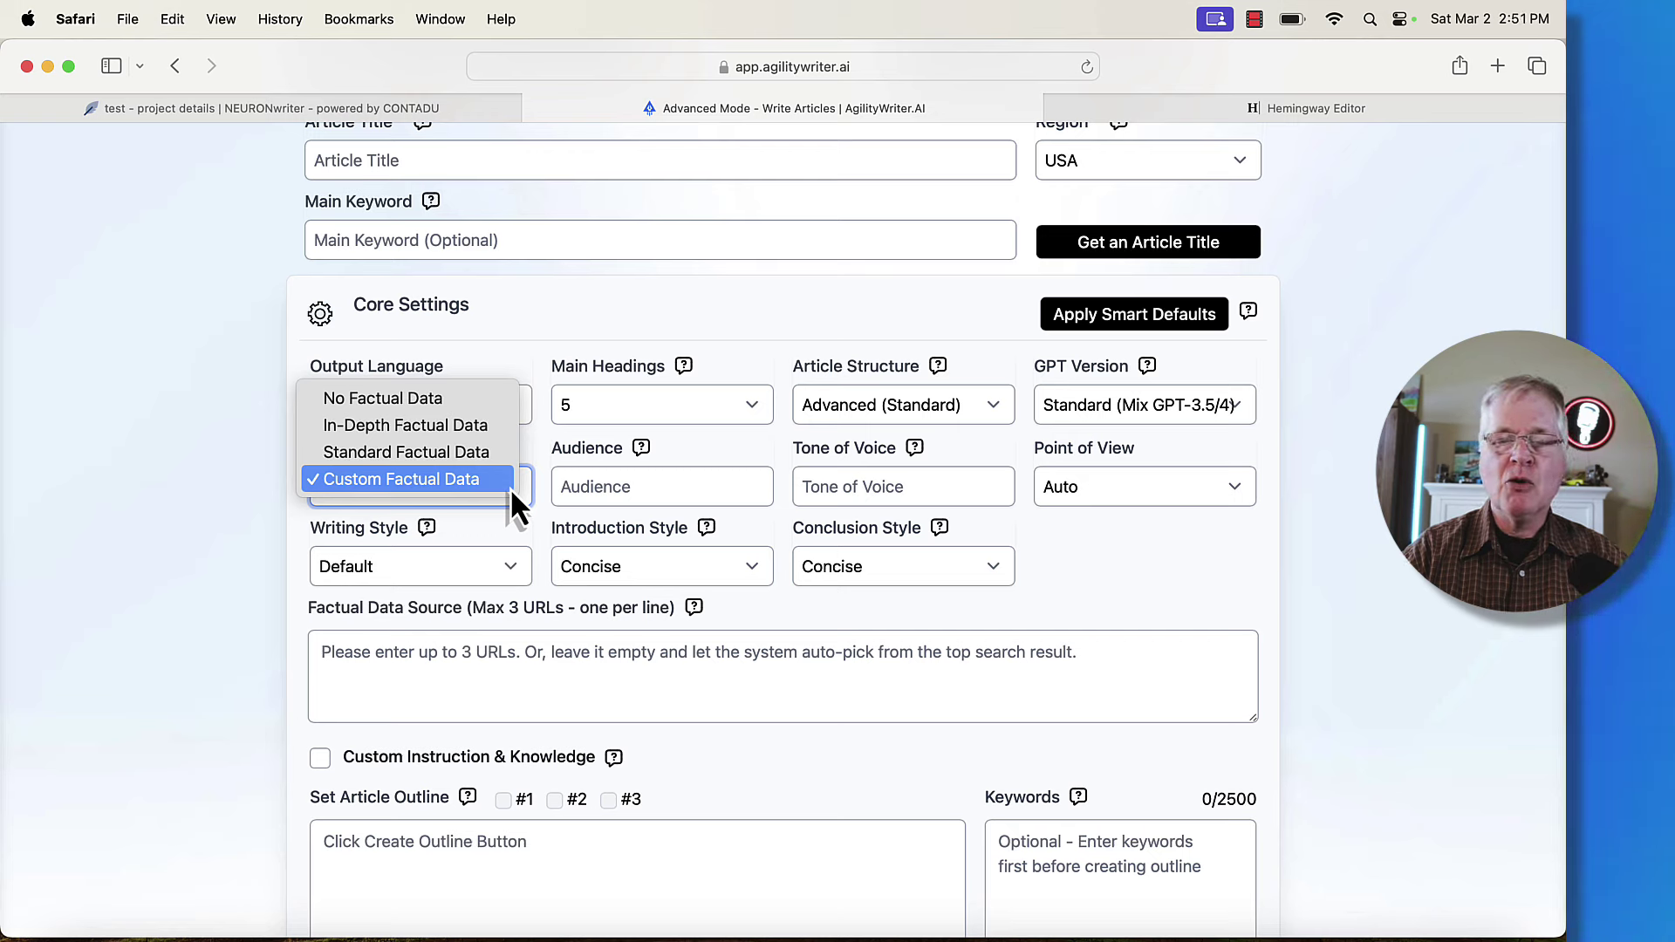
left_click(510, 487)
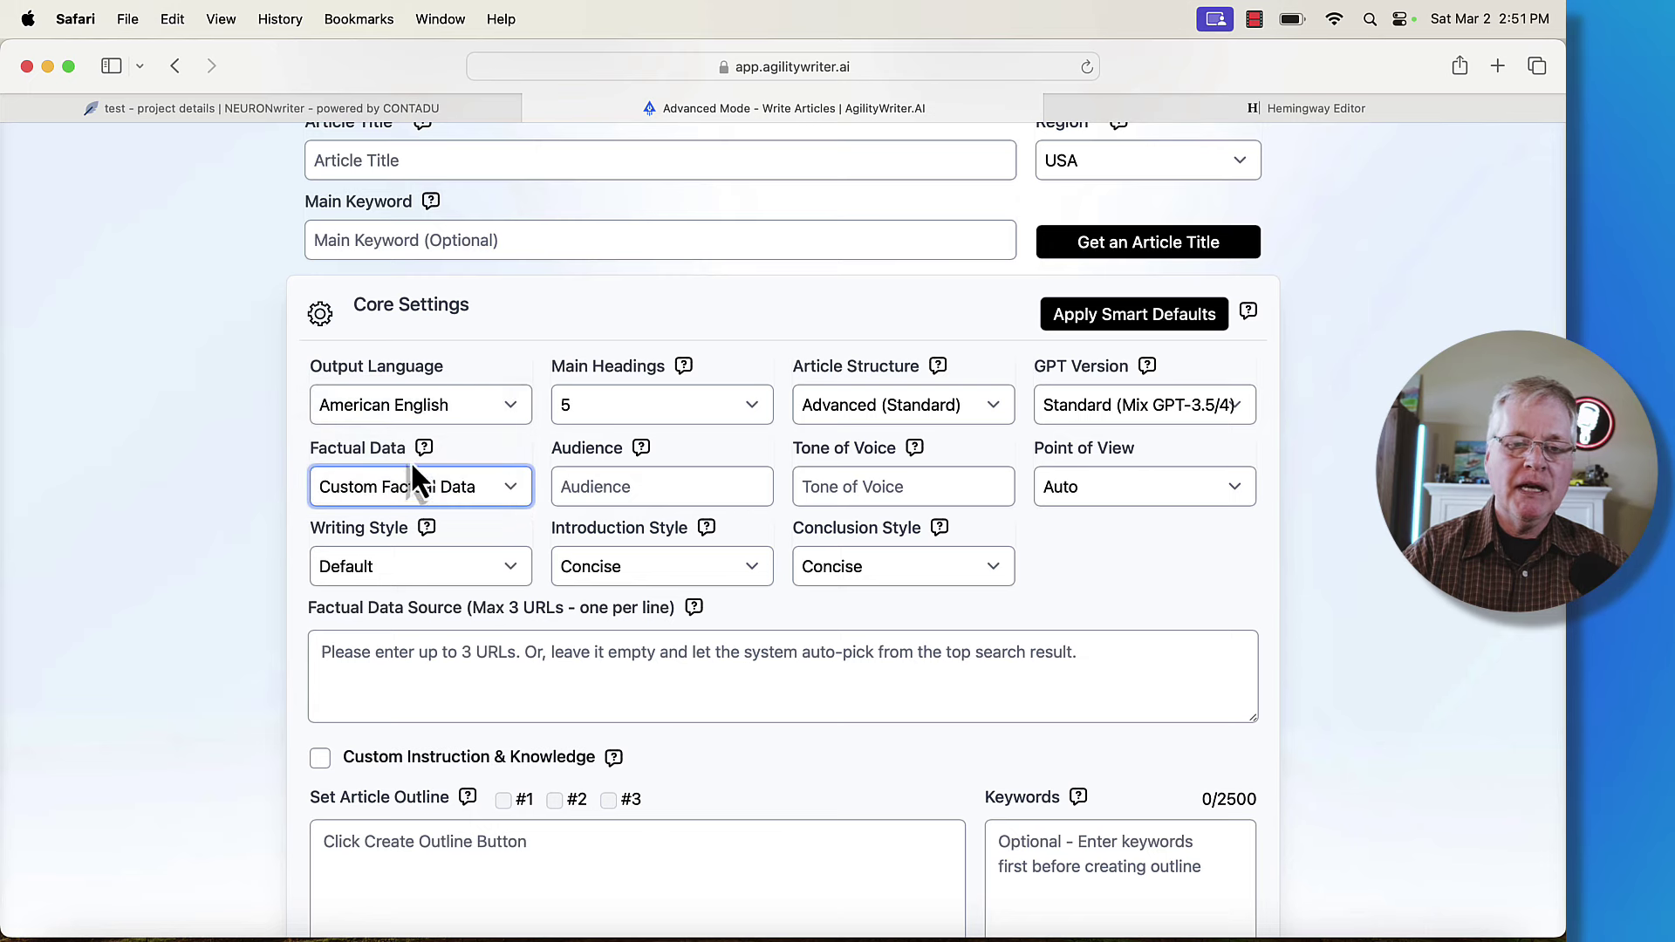
mouse_move(424, 462)
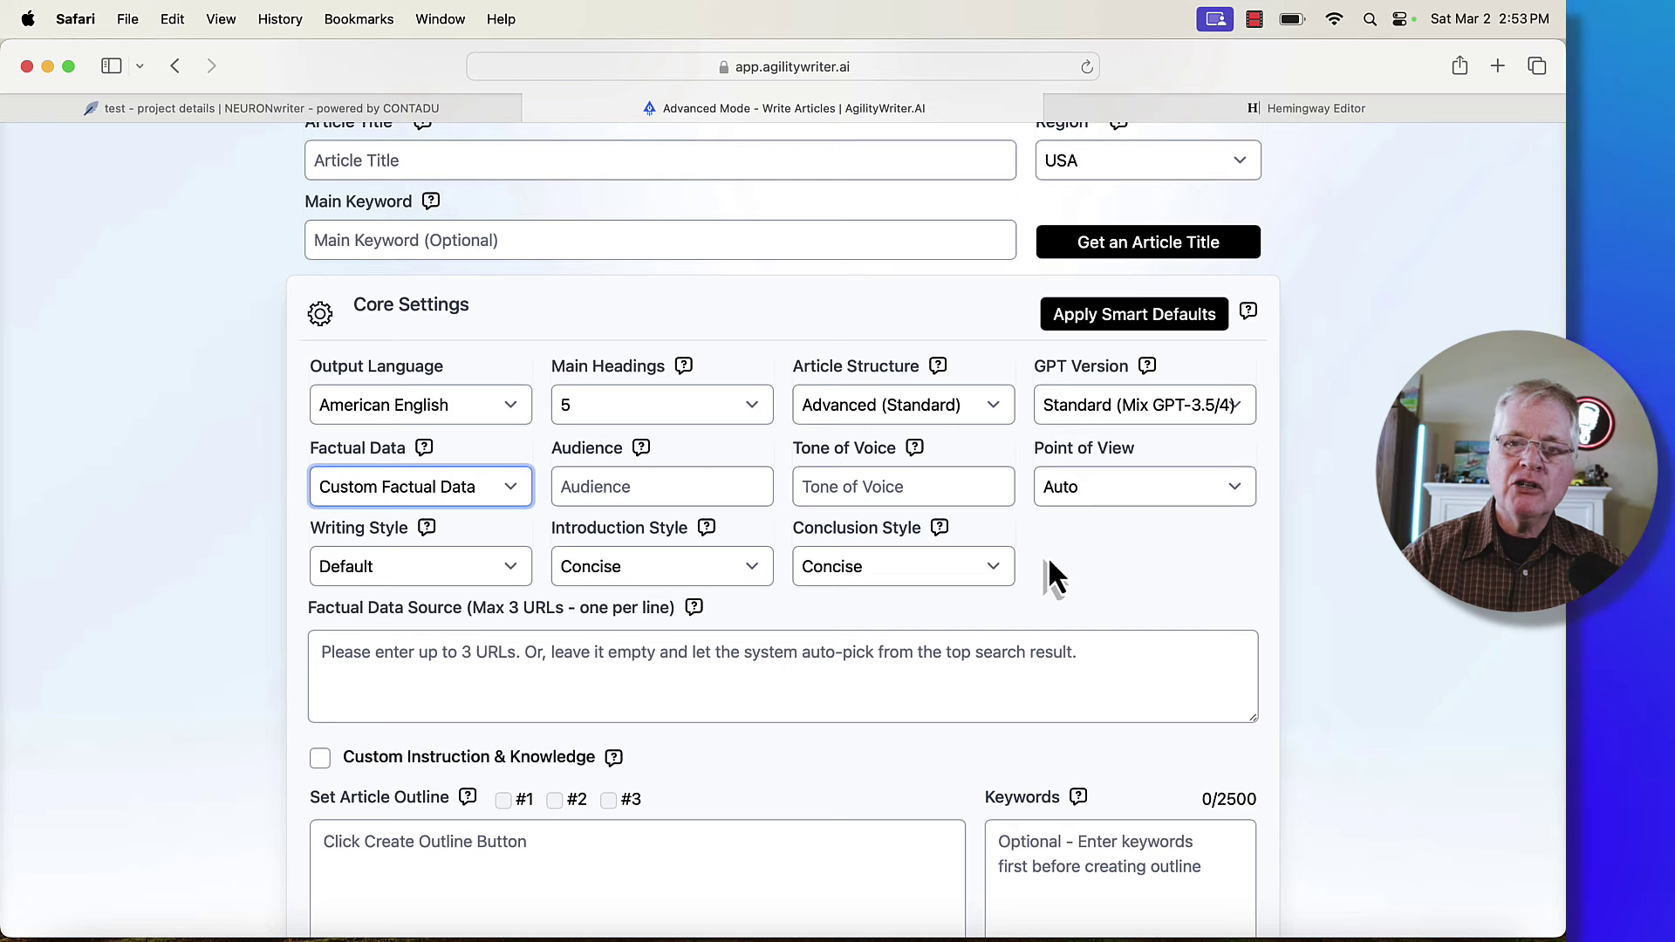
Apply default core settings so Main Headings reads Auto, then select the Audience and Tone of Voice fields
left_click(1201, 334)
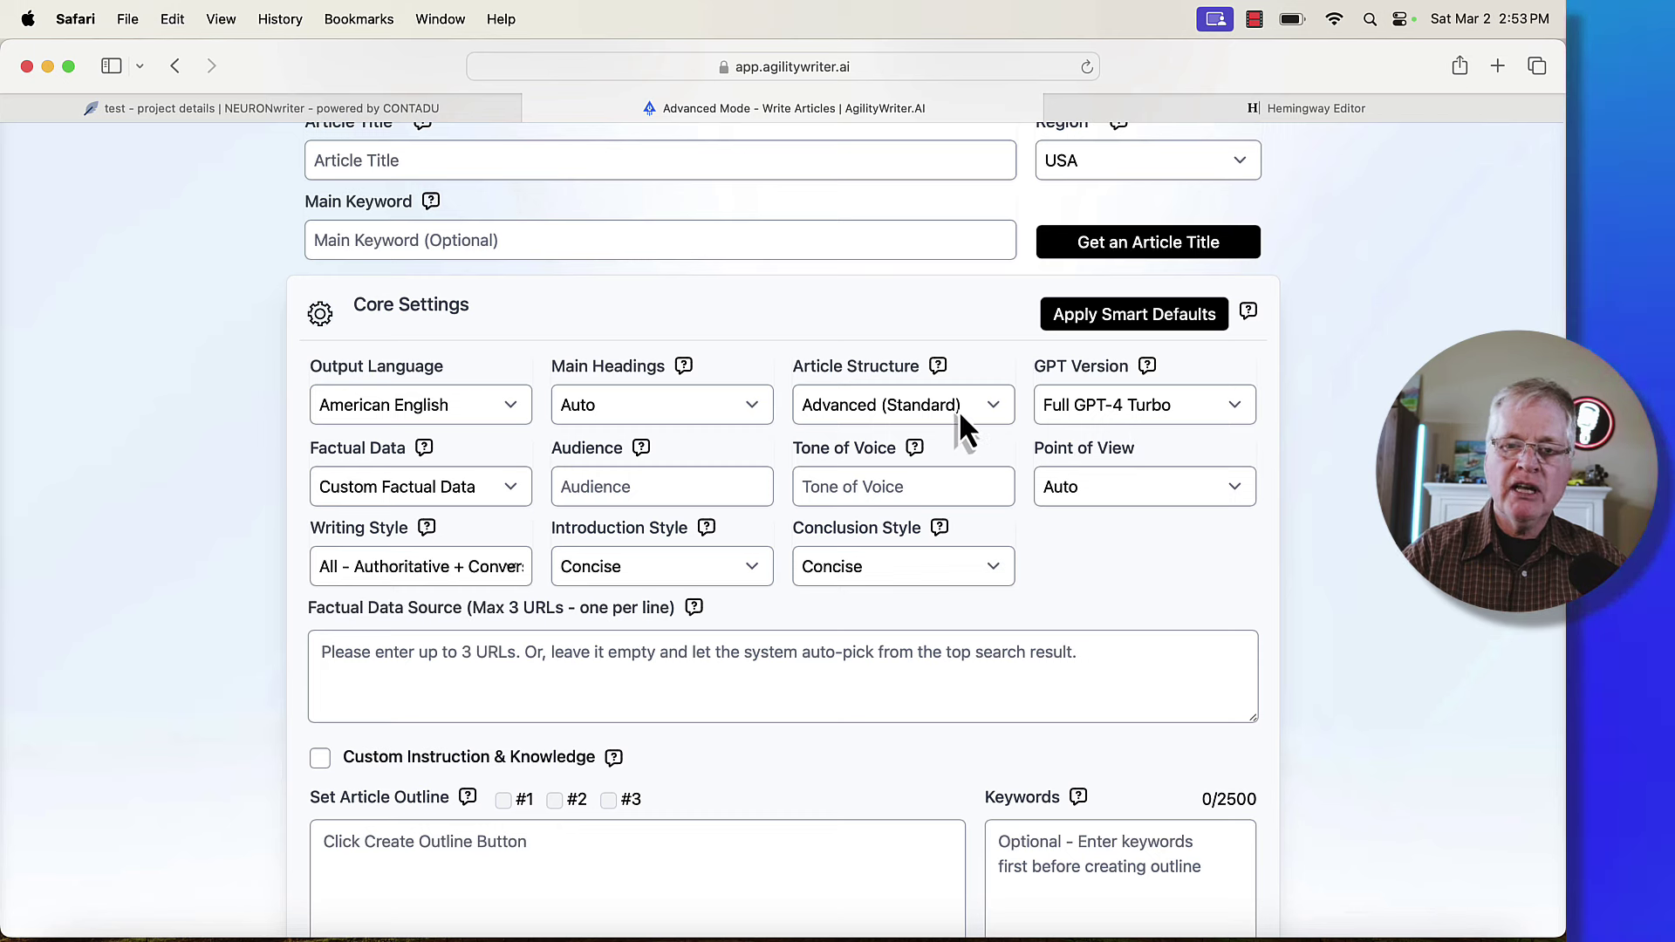
mouse_move(939, 365)
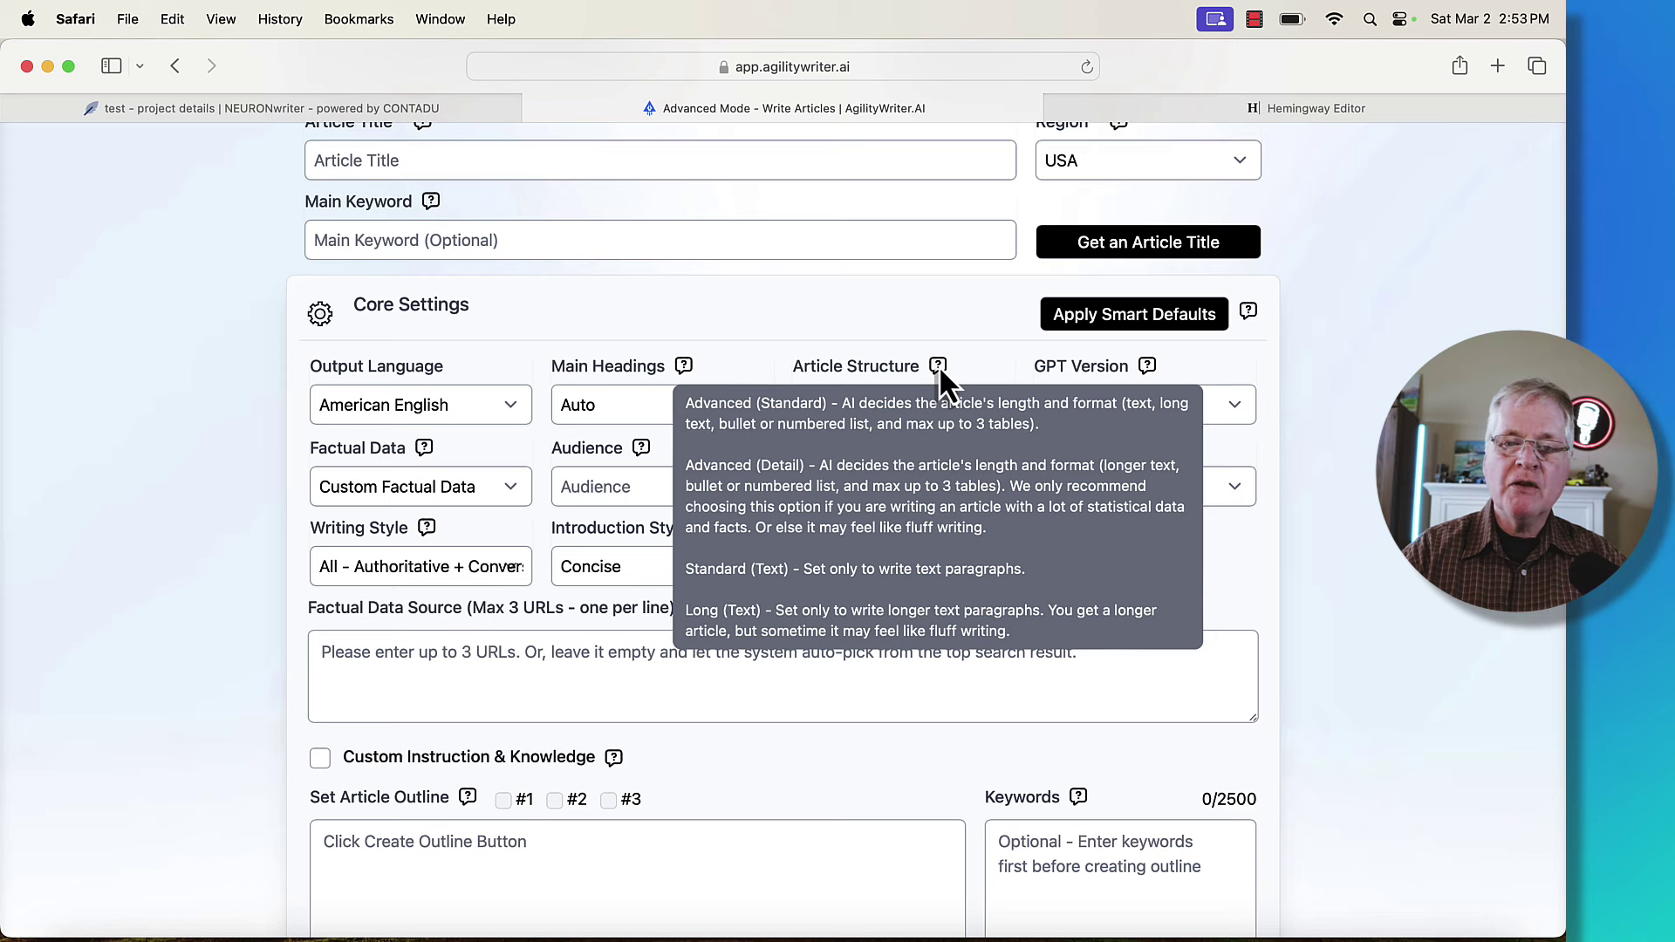
mouse_move(674, 368)
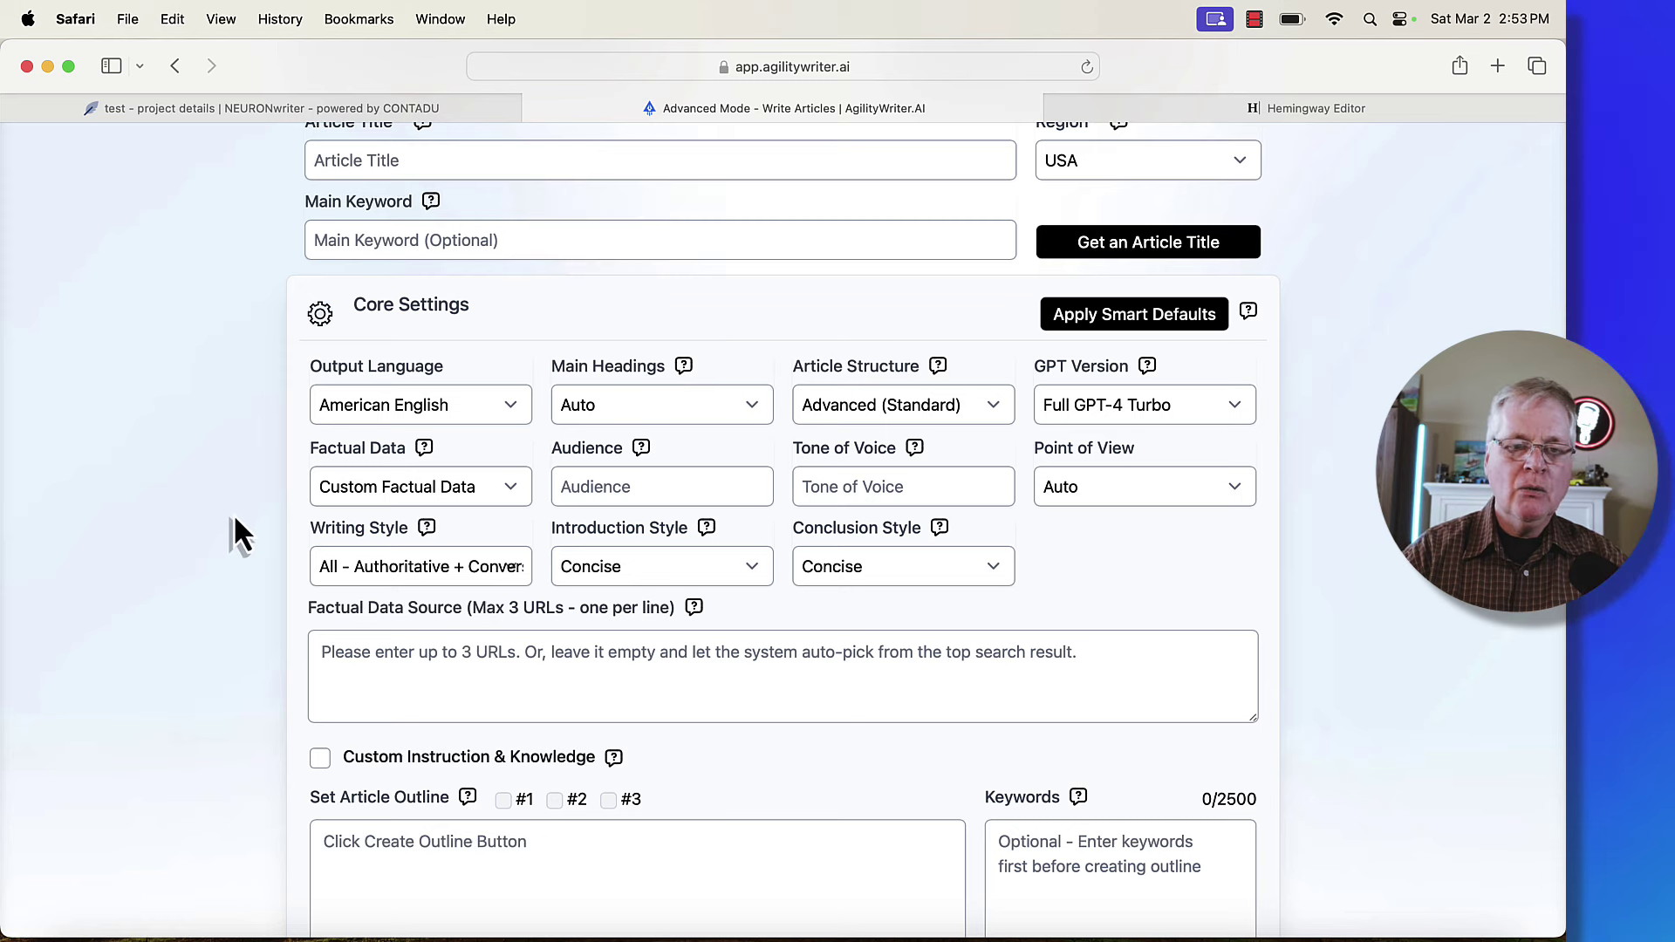
left_click(665, 486)
left_click(918, 486)
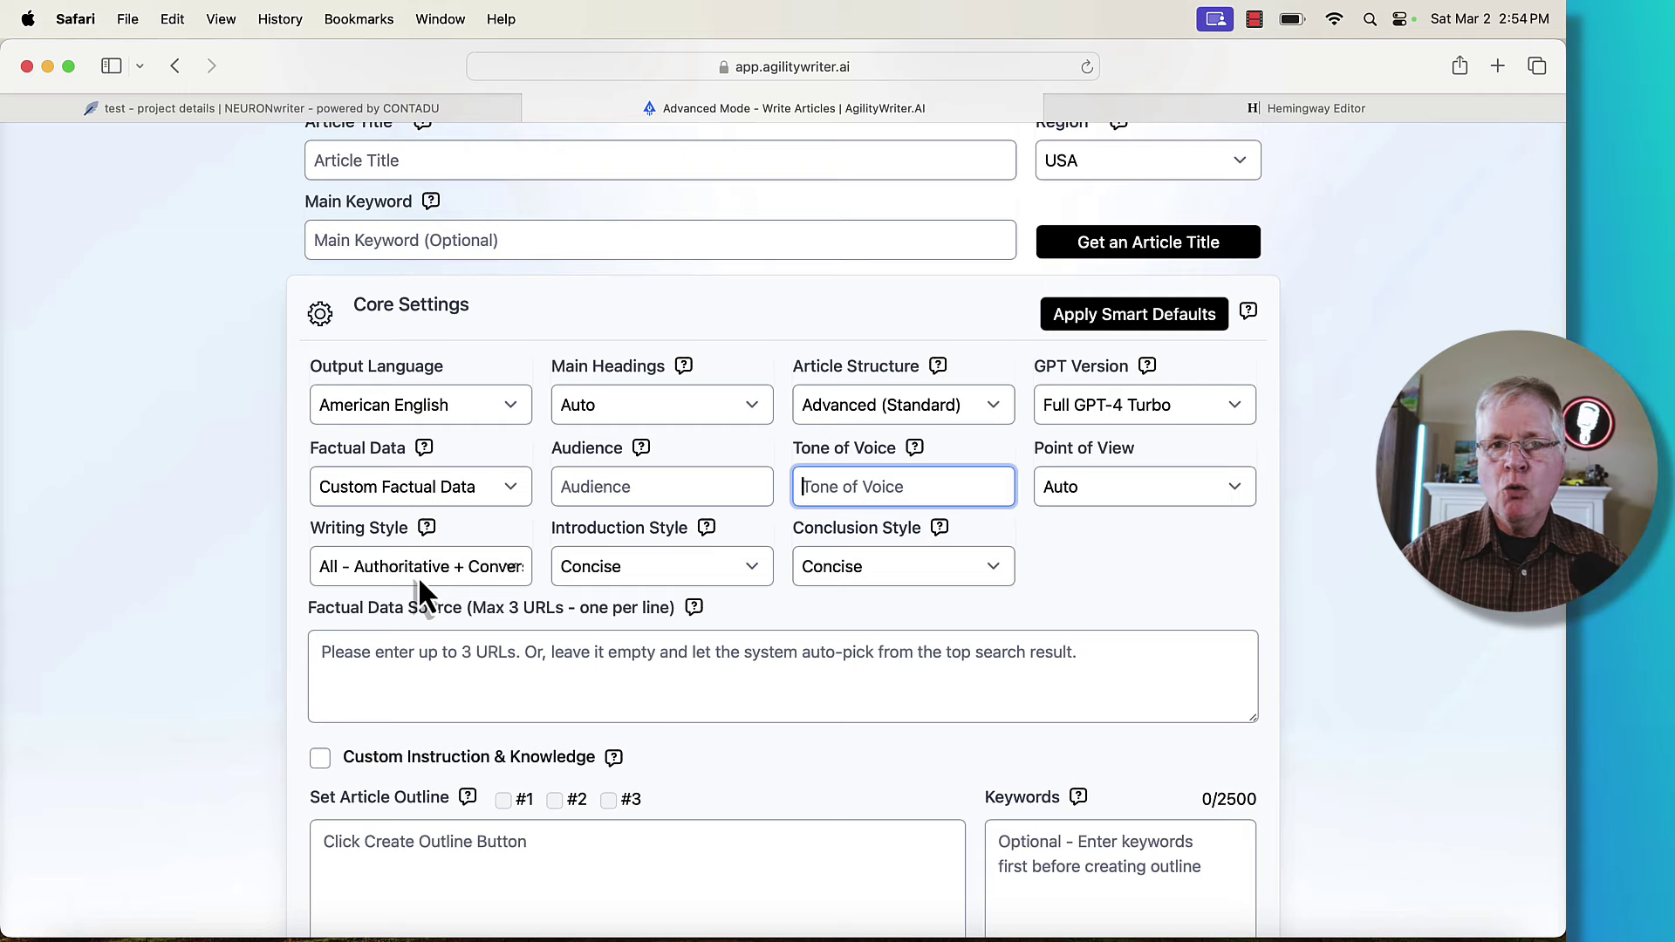
Read the Writing Style and Custom Instruction & Knowledge help notes, then switch to the NEURONwriter tab
mouse_move(427, 528)
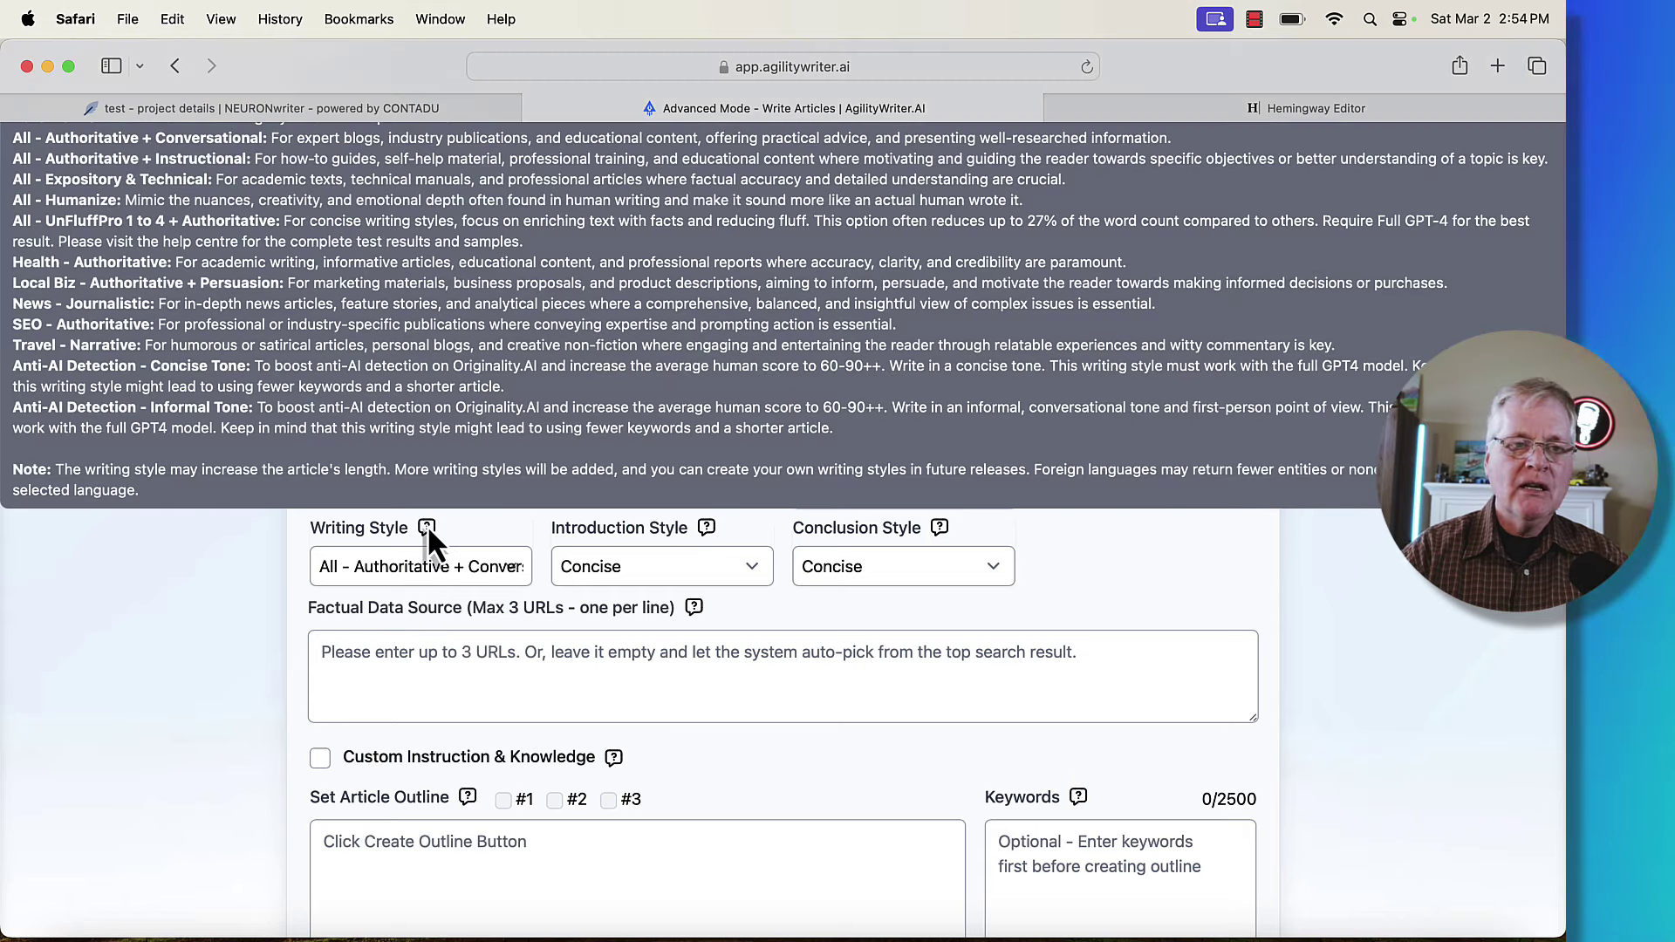
scroll(426, 526, "up", 2)
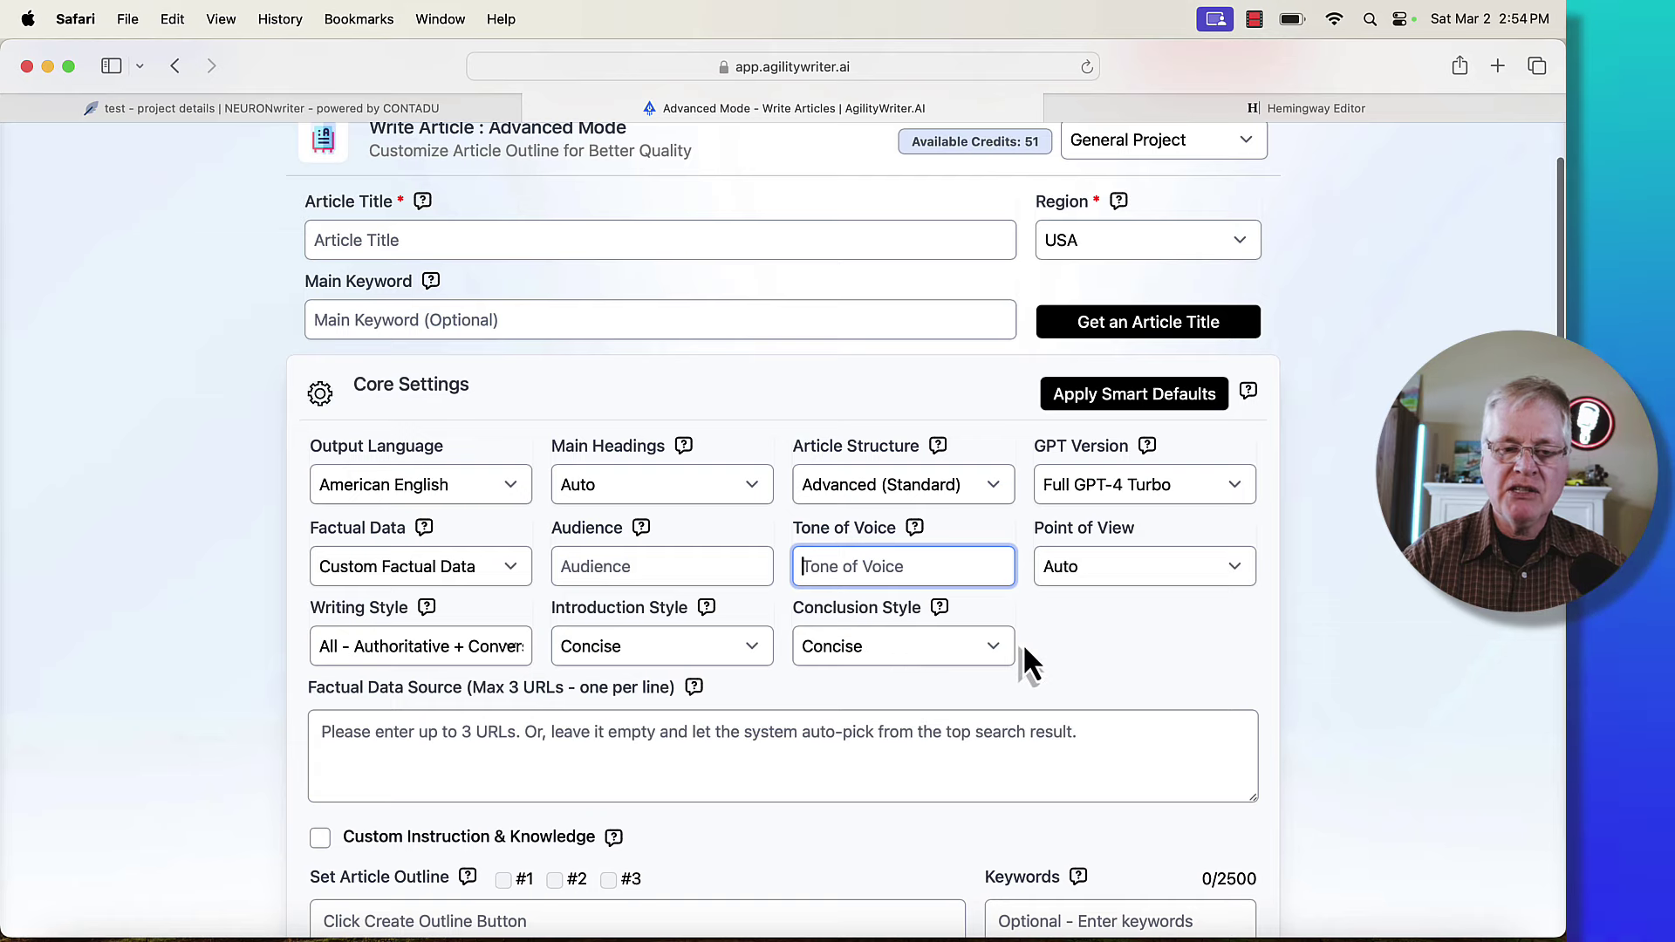
scroll(1022, 645, "down", 3)
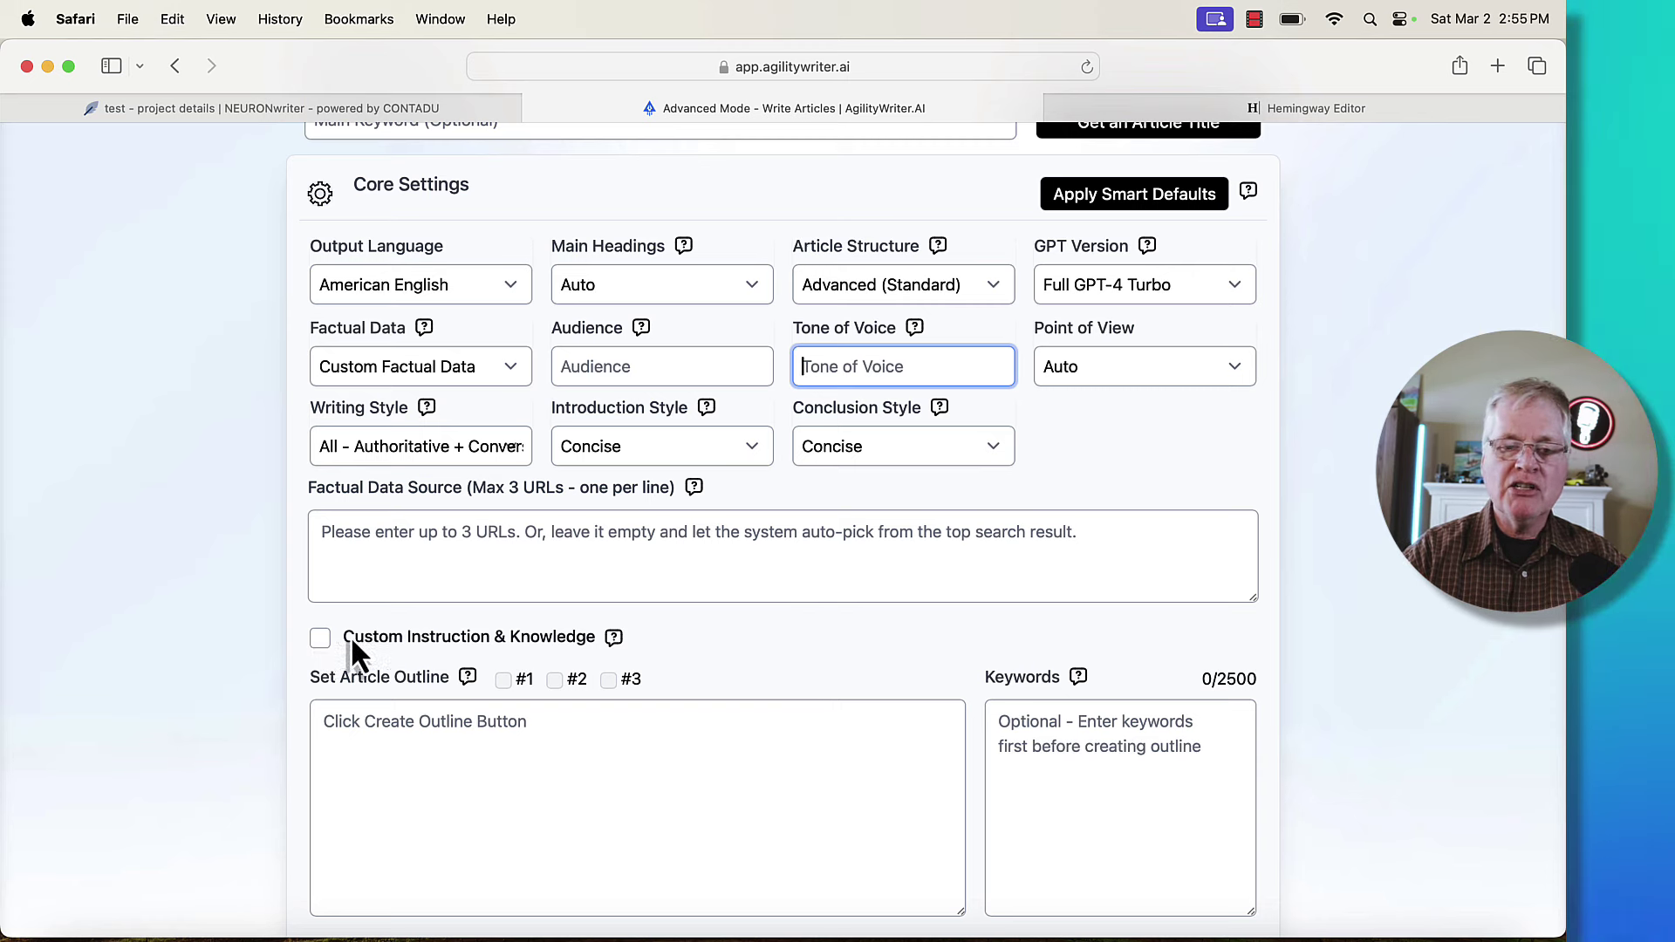
mouse_move(620, 649)
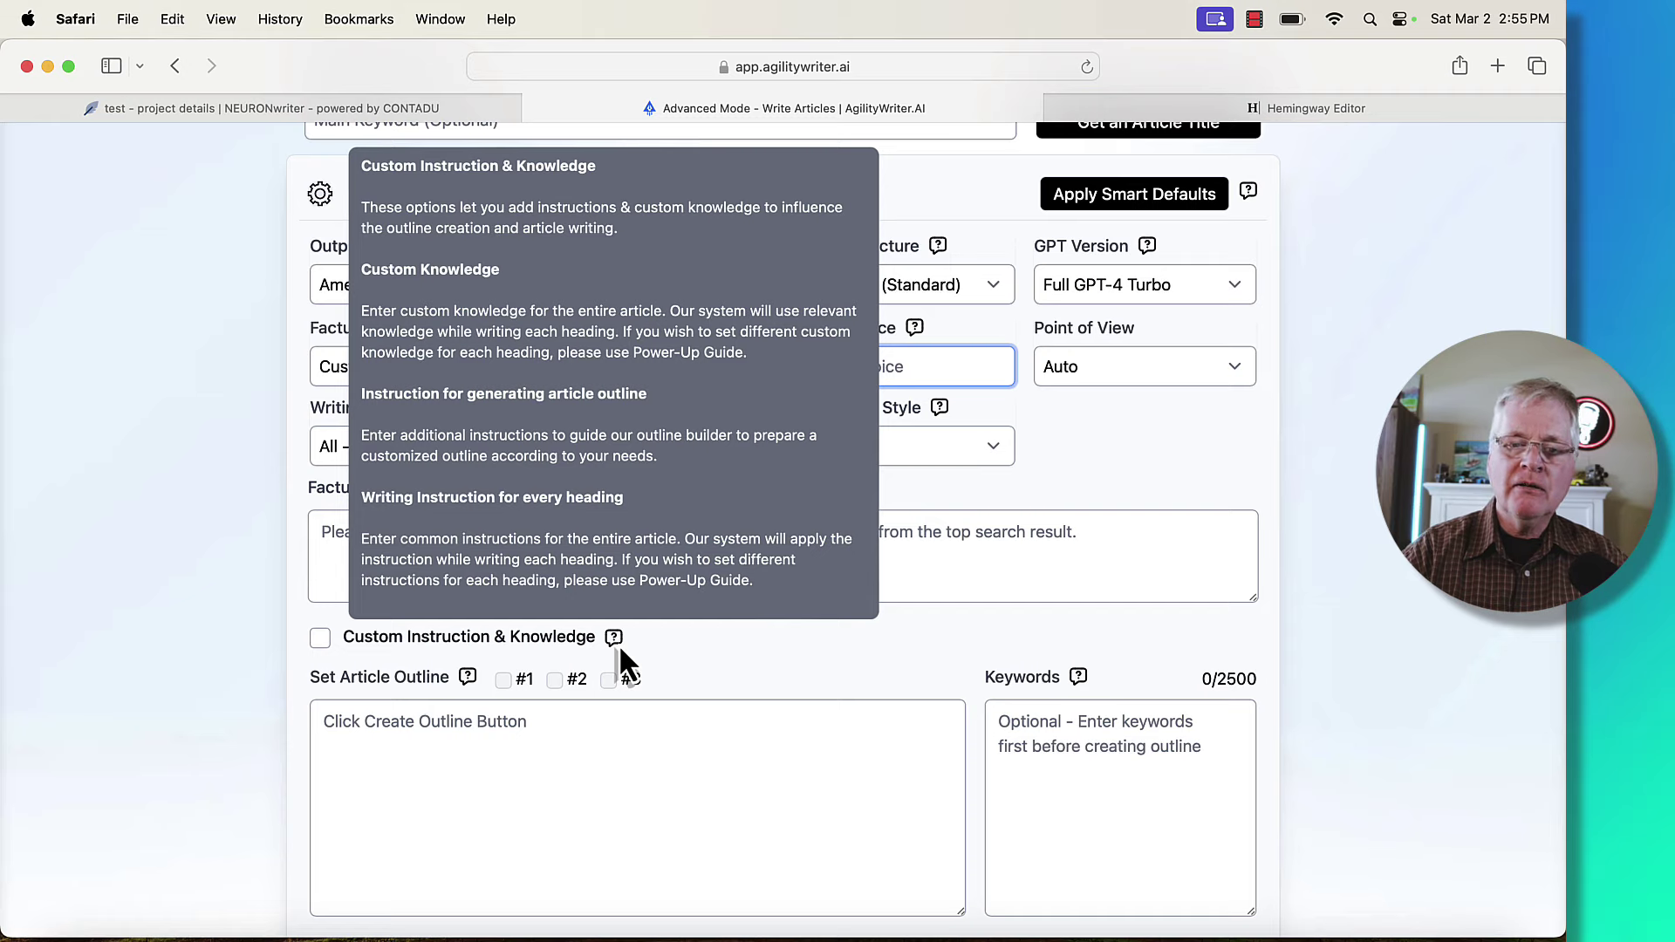
scroll(755, 635, "down", 4)
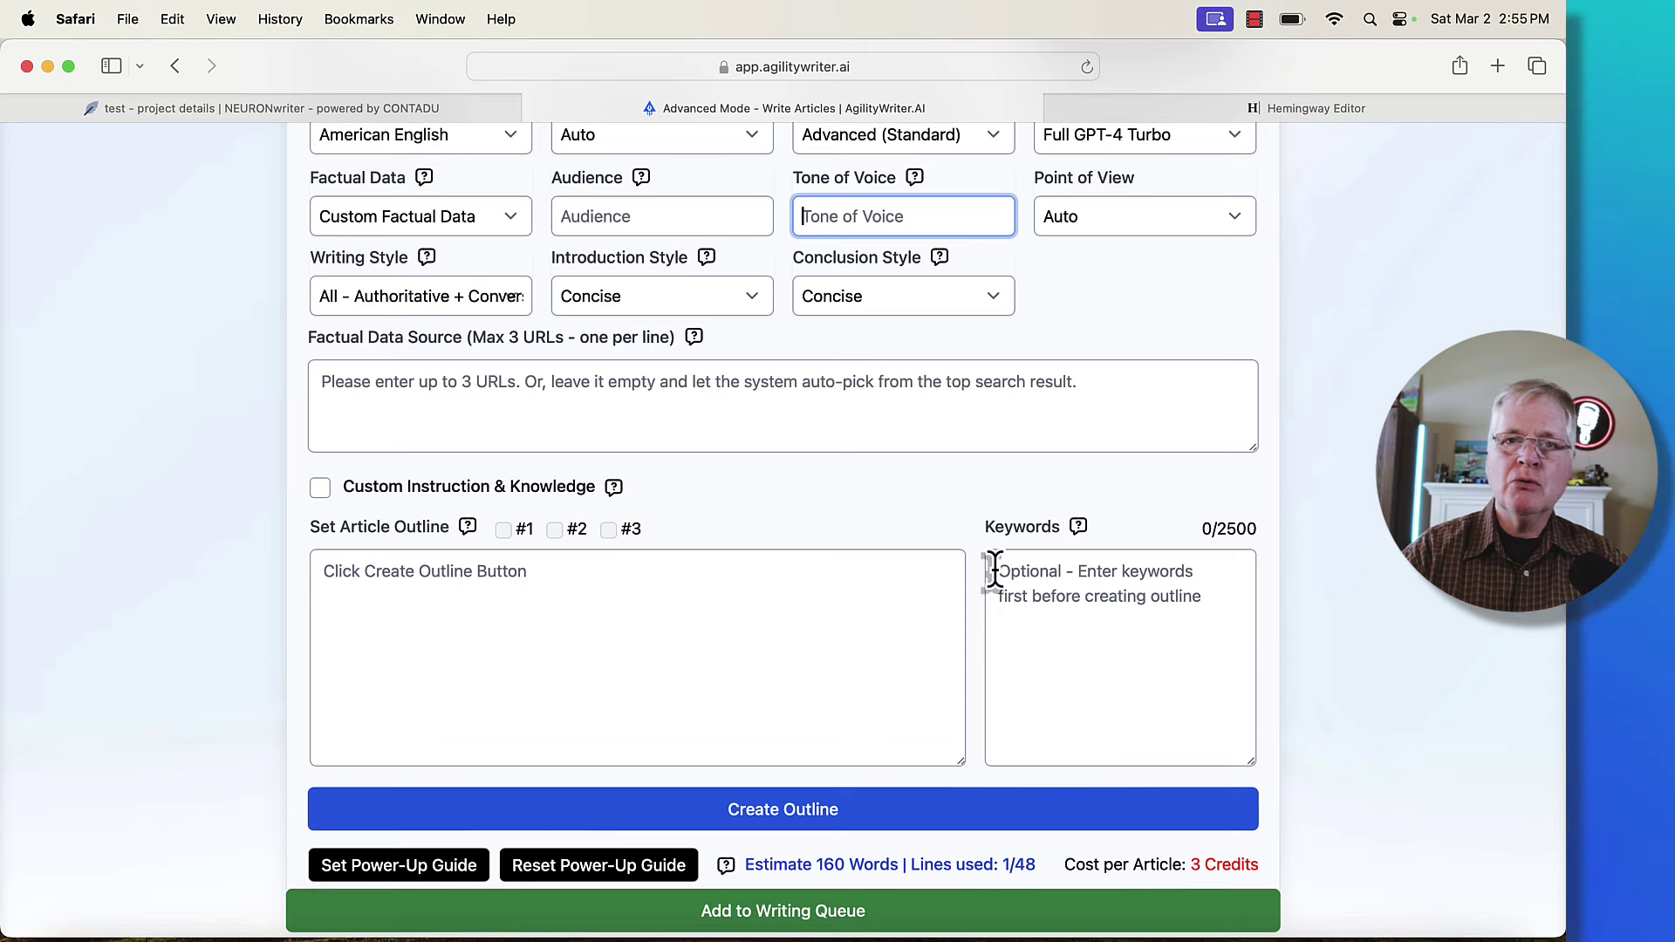
key("ctrl+shift+Tab")
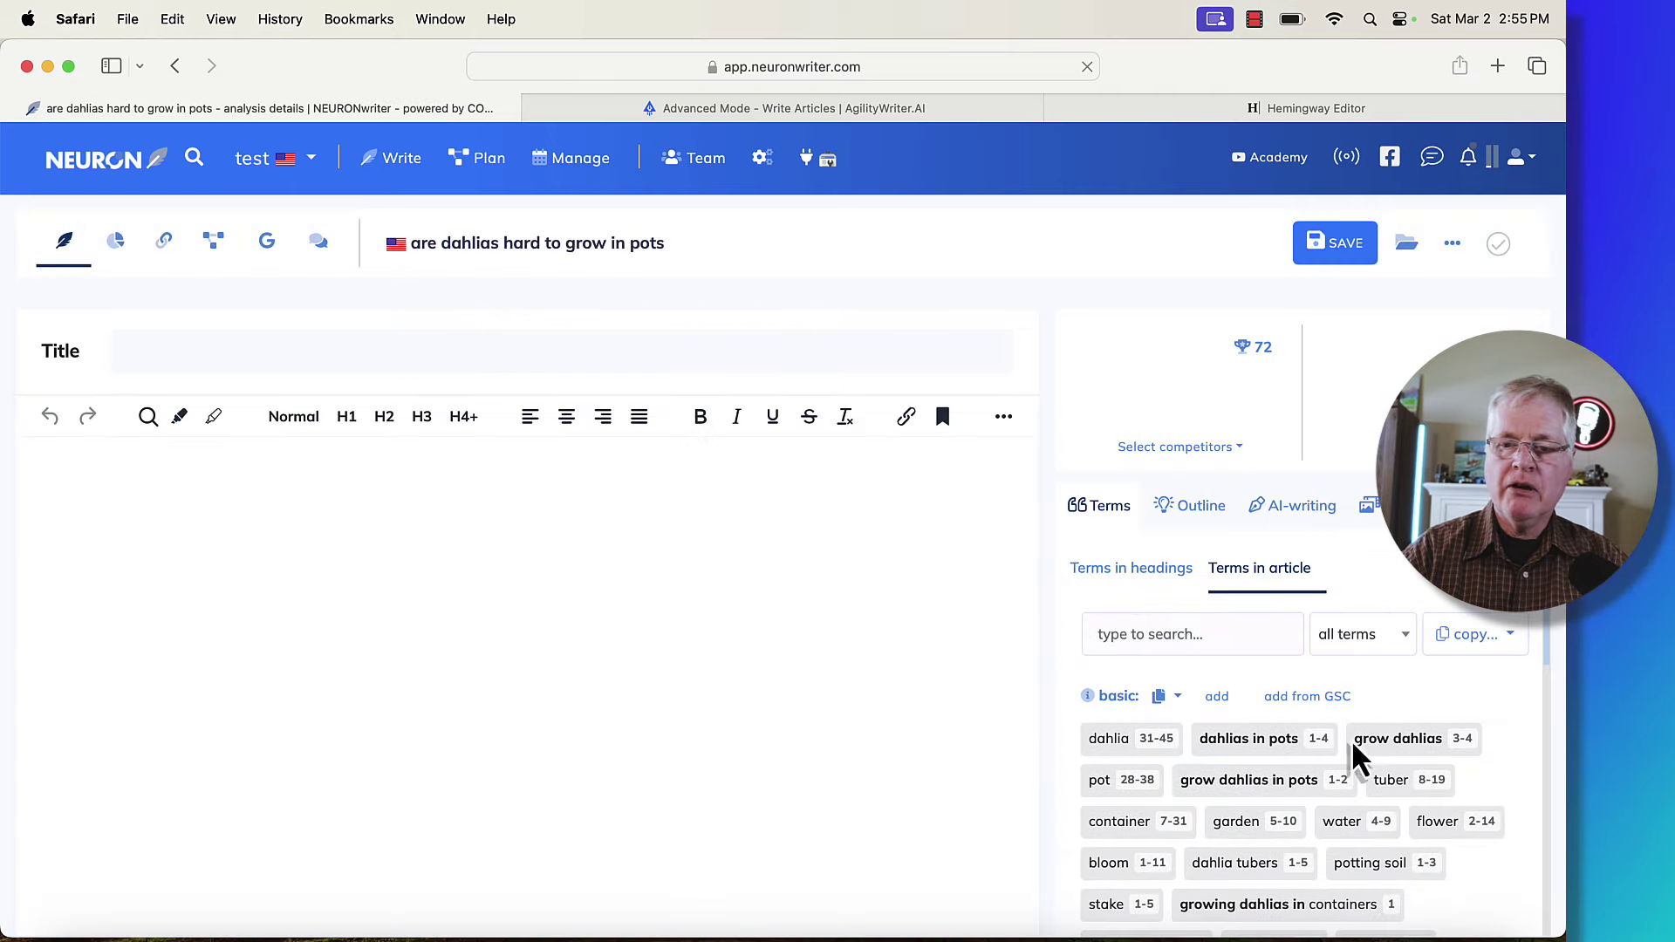
Copy the list of visible terms for 'are dahlias hard to grow in pots' and return to Agility Writer
left_click(1464, 644)
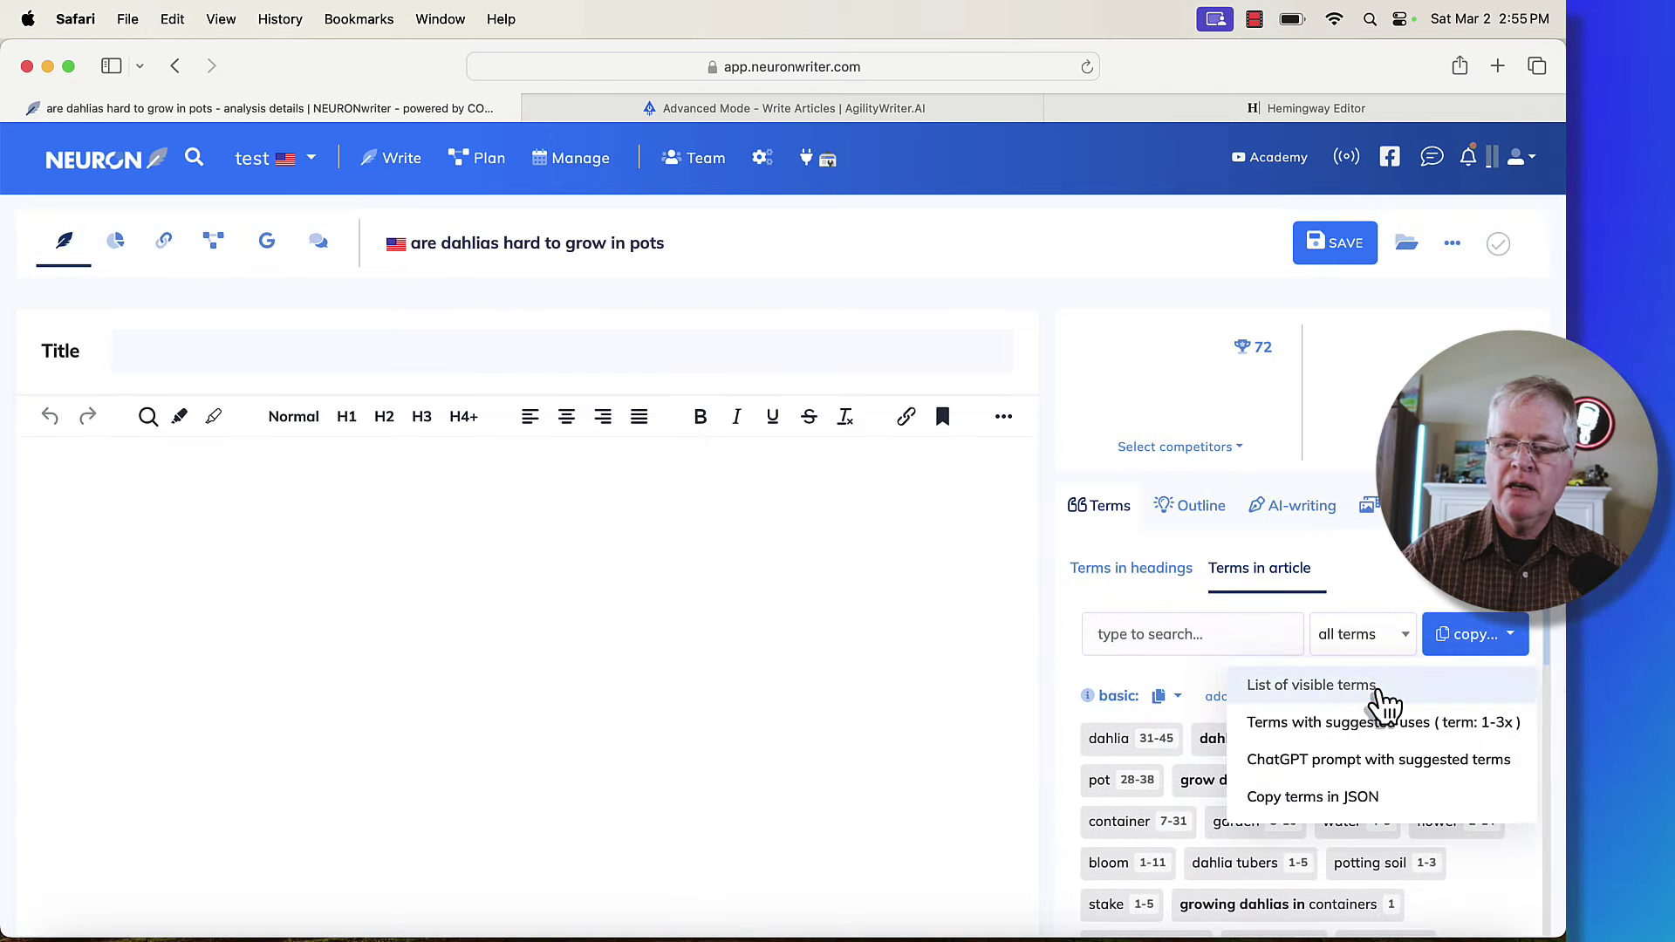
left_click(1383, 689)
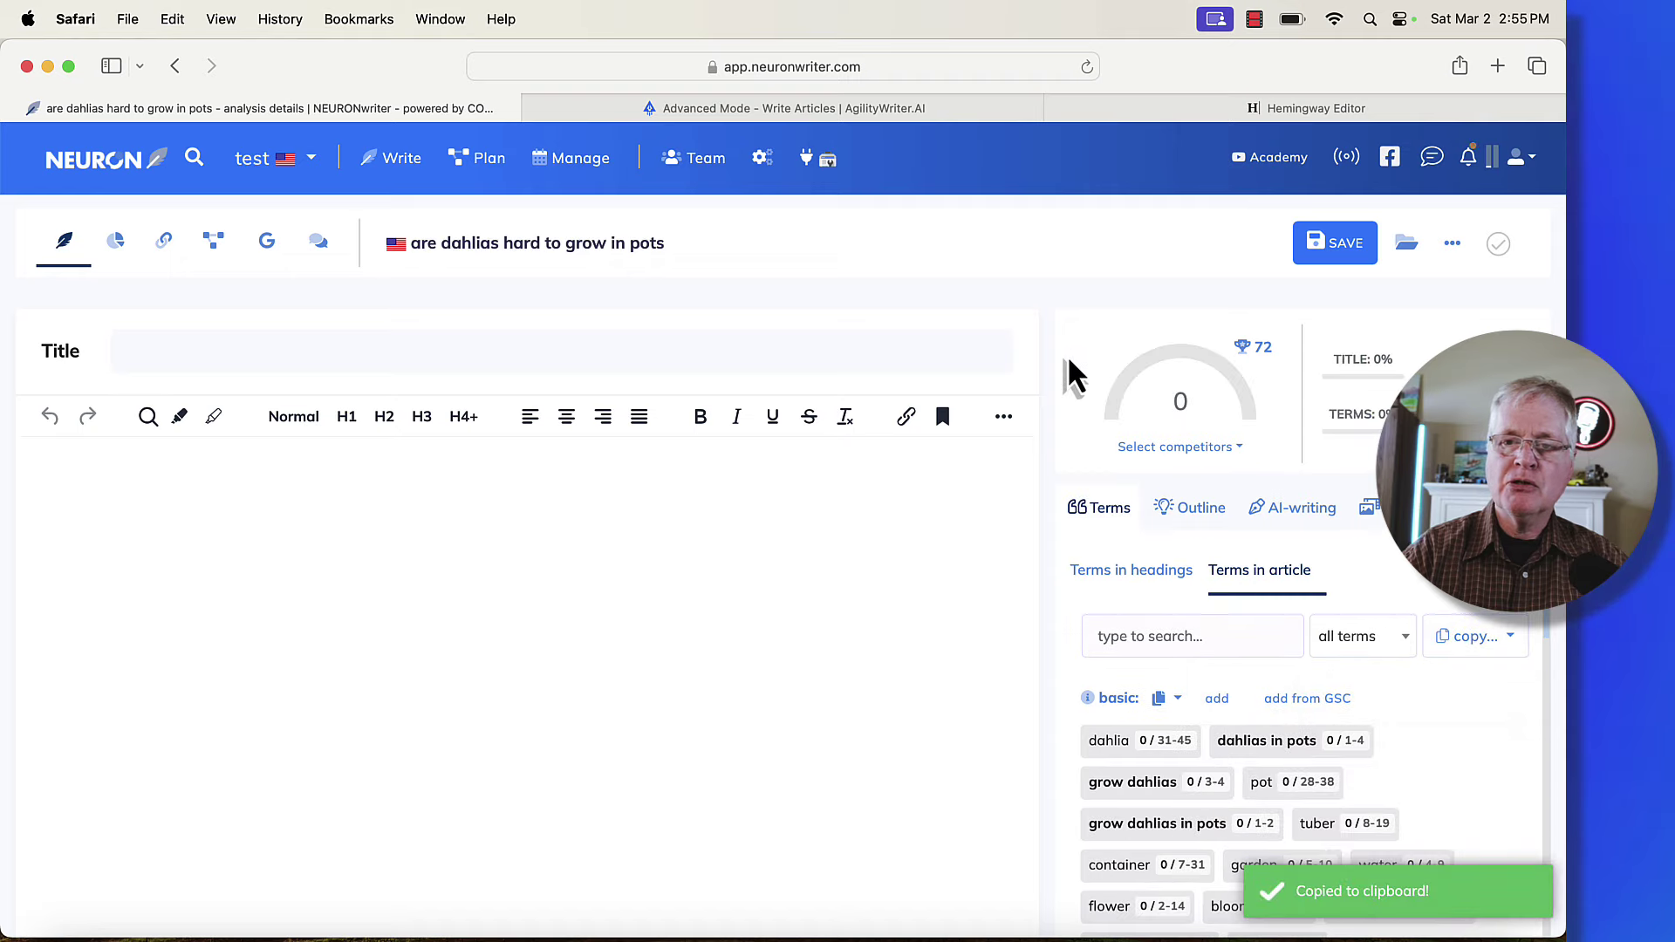
scroll(1118, 678, "down", 5)
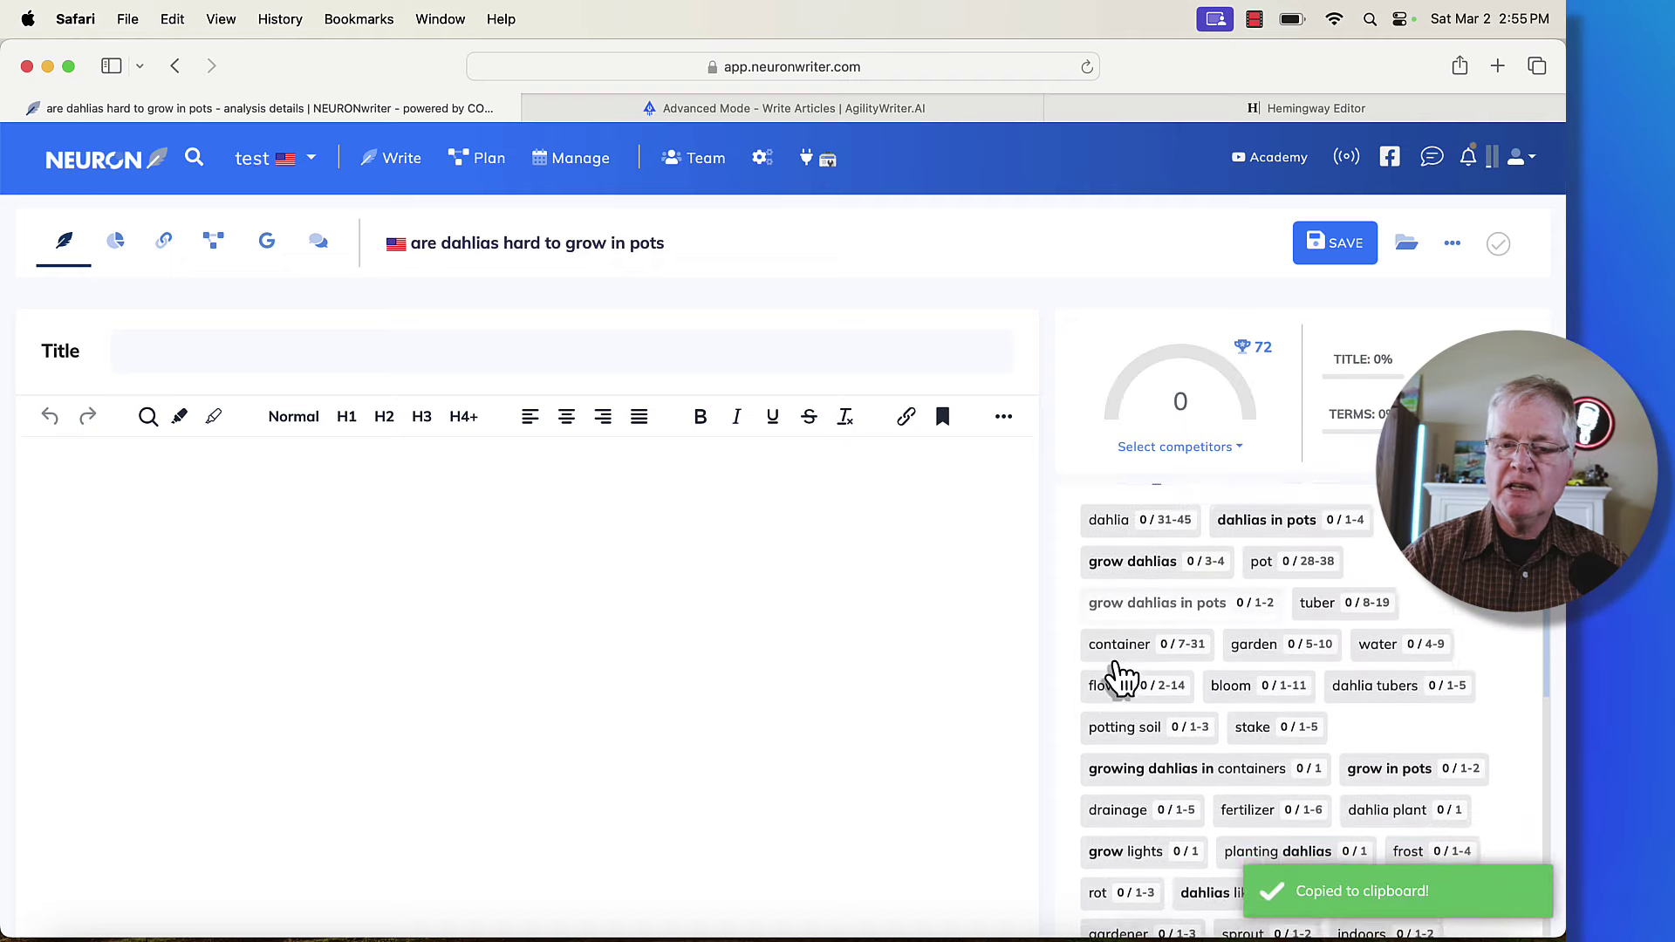
scroll(1118, 678, "down", 15)
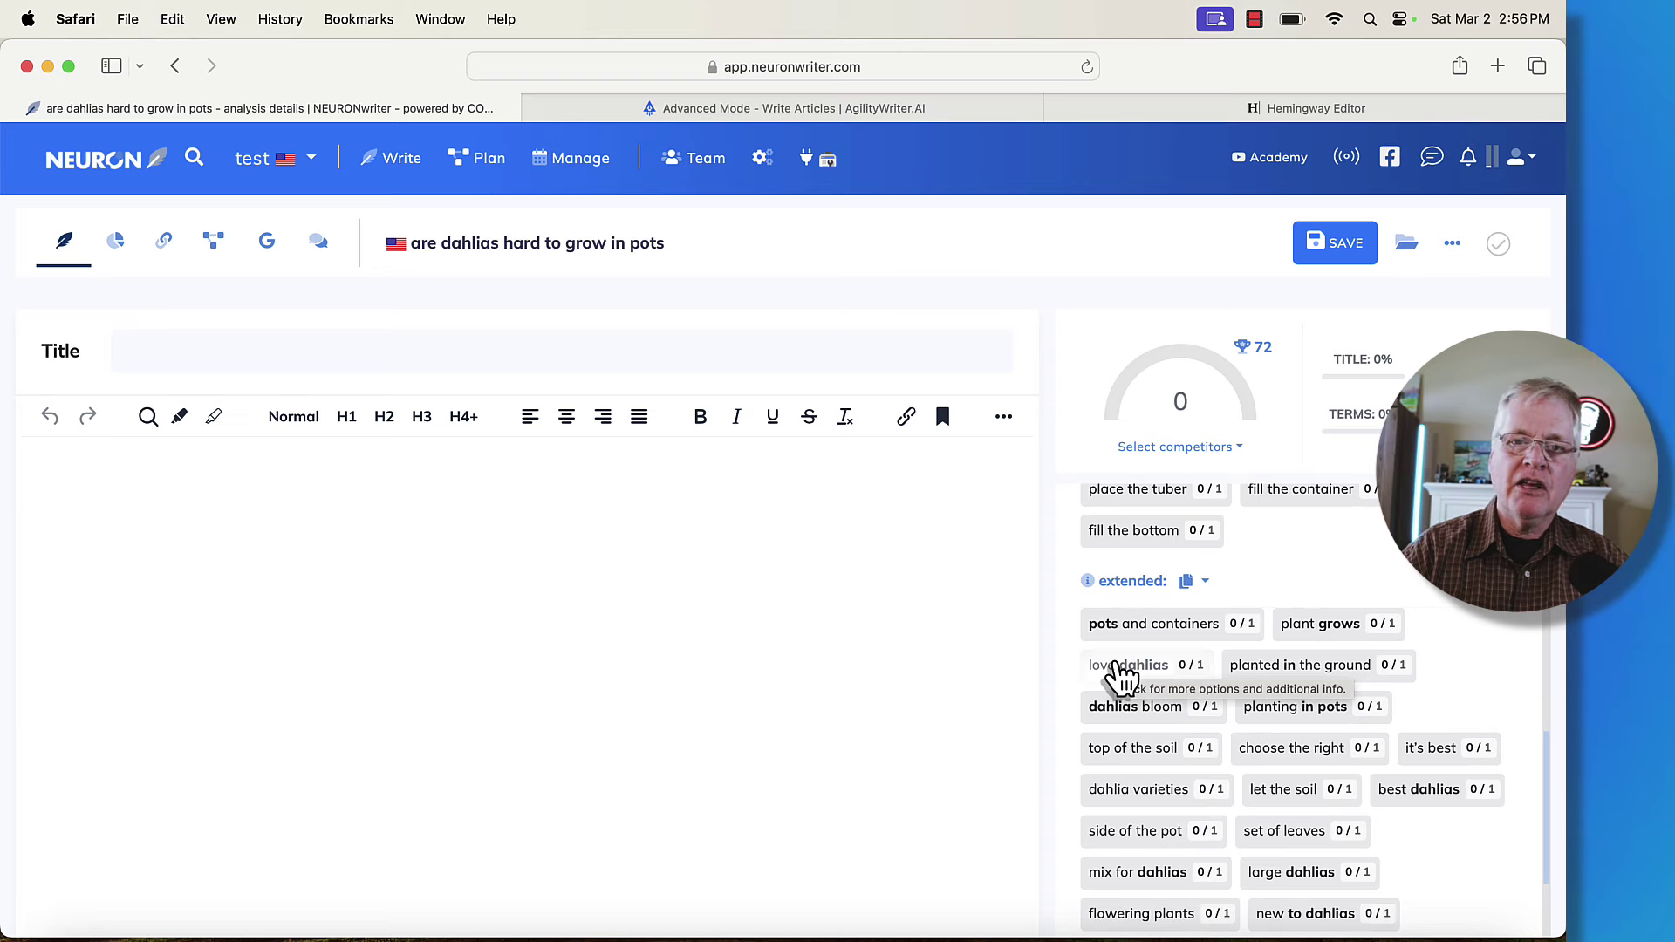
left_click(965, 121)
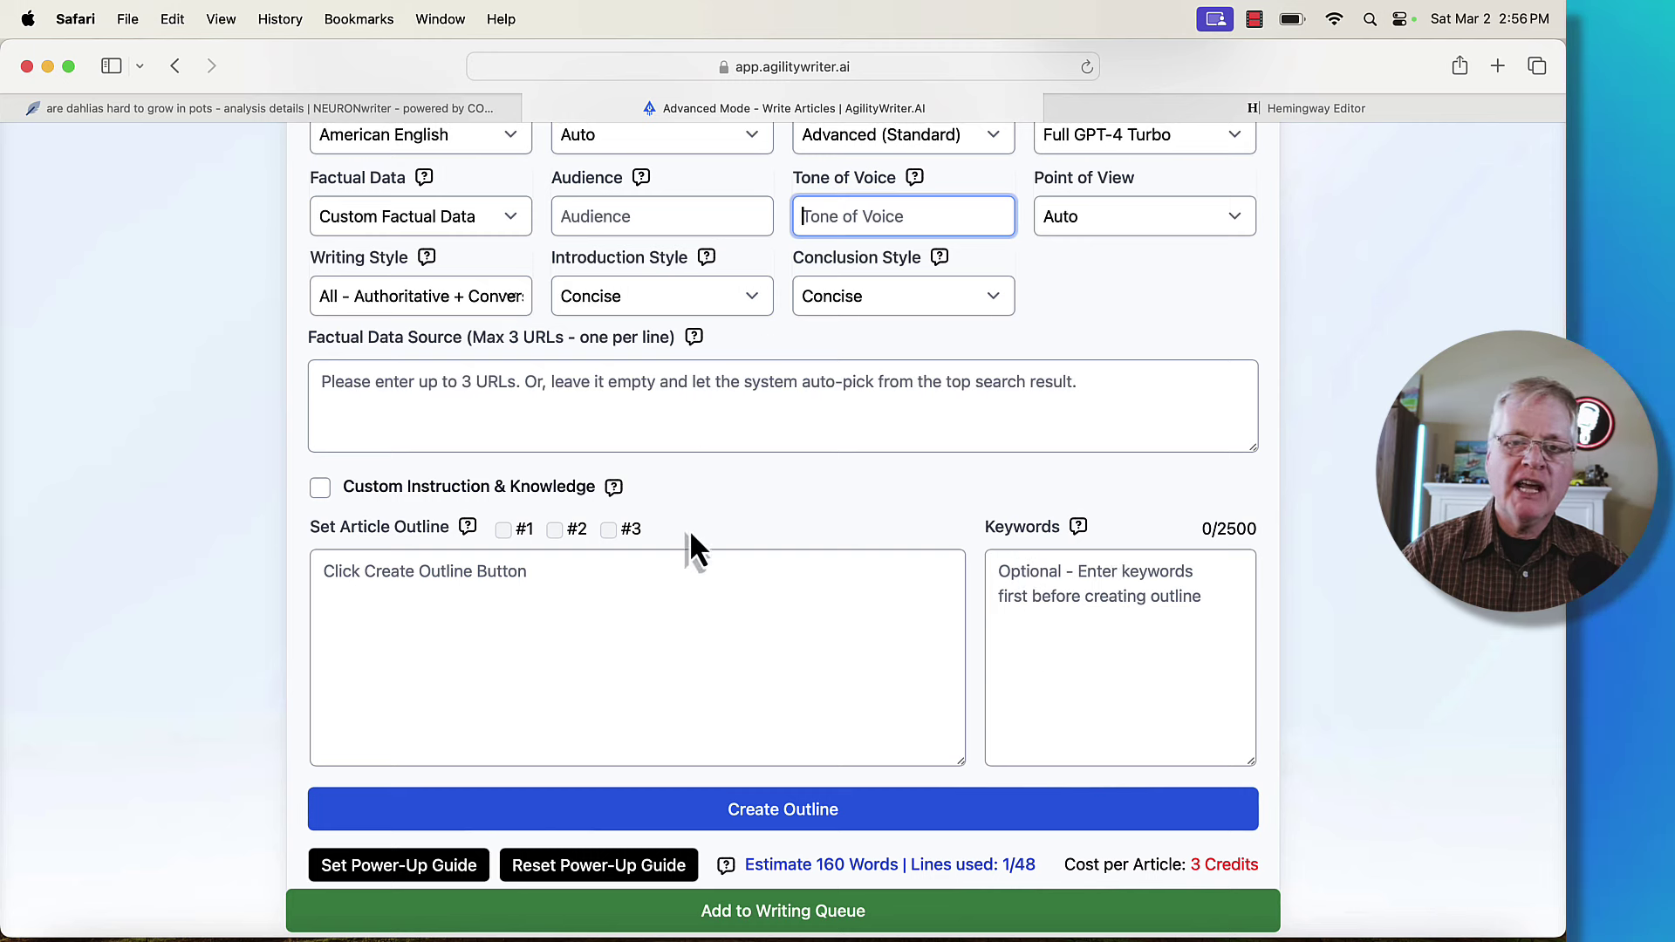
Scroll past Create Outline to show Advanced Settings with Key Takeaways, FAQs and Negative Terms enabled
scroll(956, 490, "down", 1)
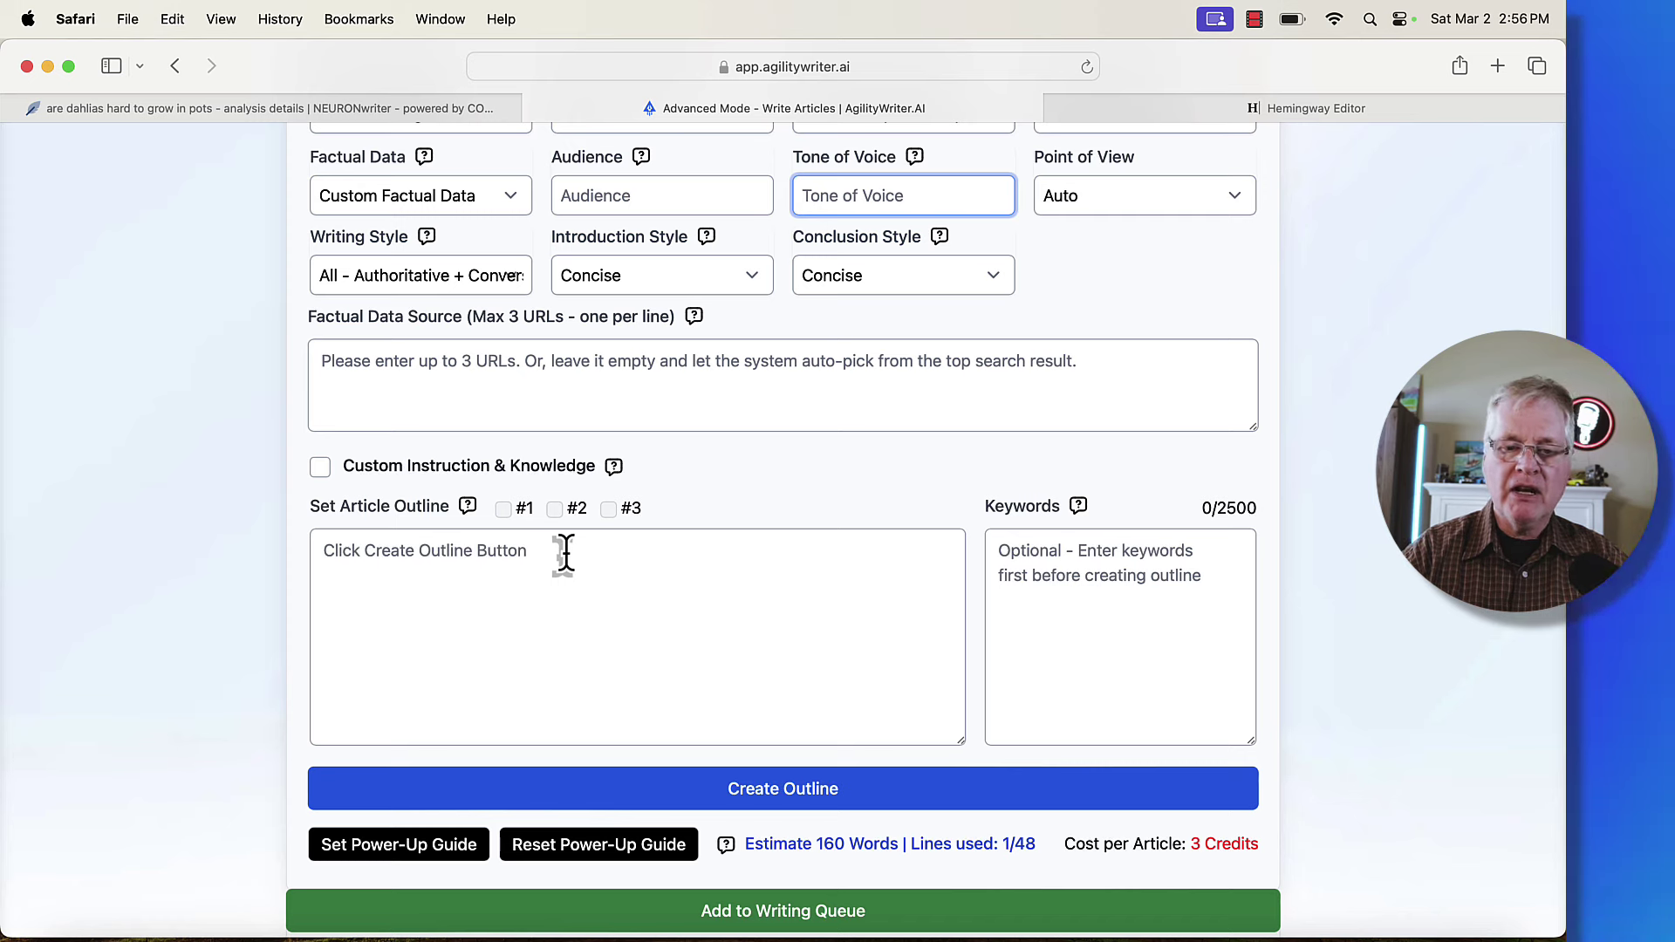
scroll(565, 552, "down", 7)
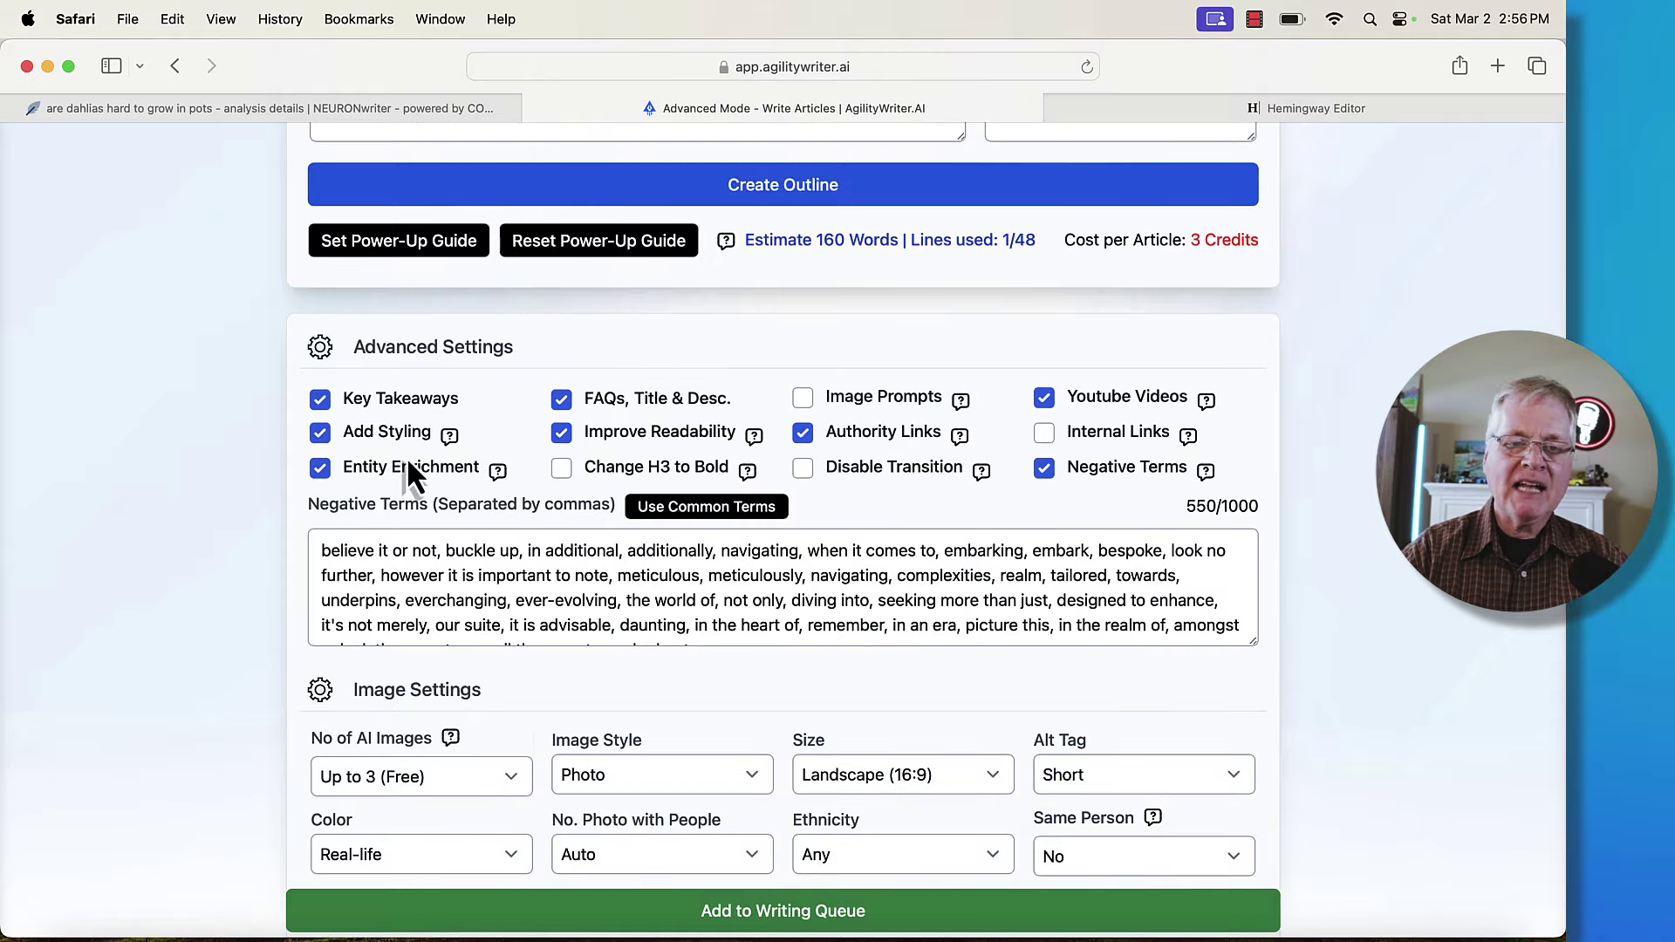
mouse_move(450, 436)
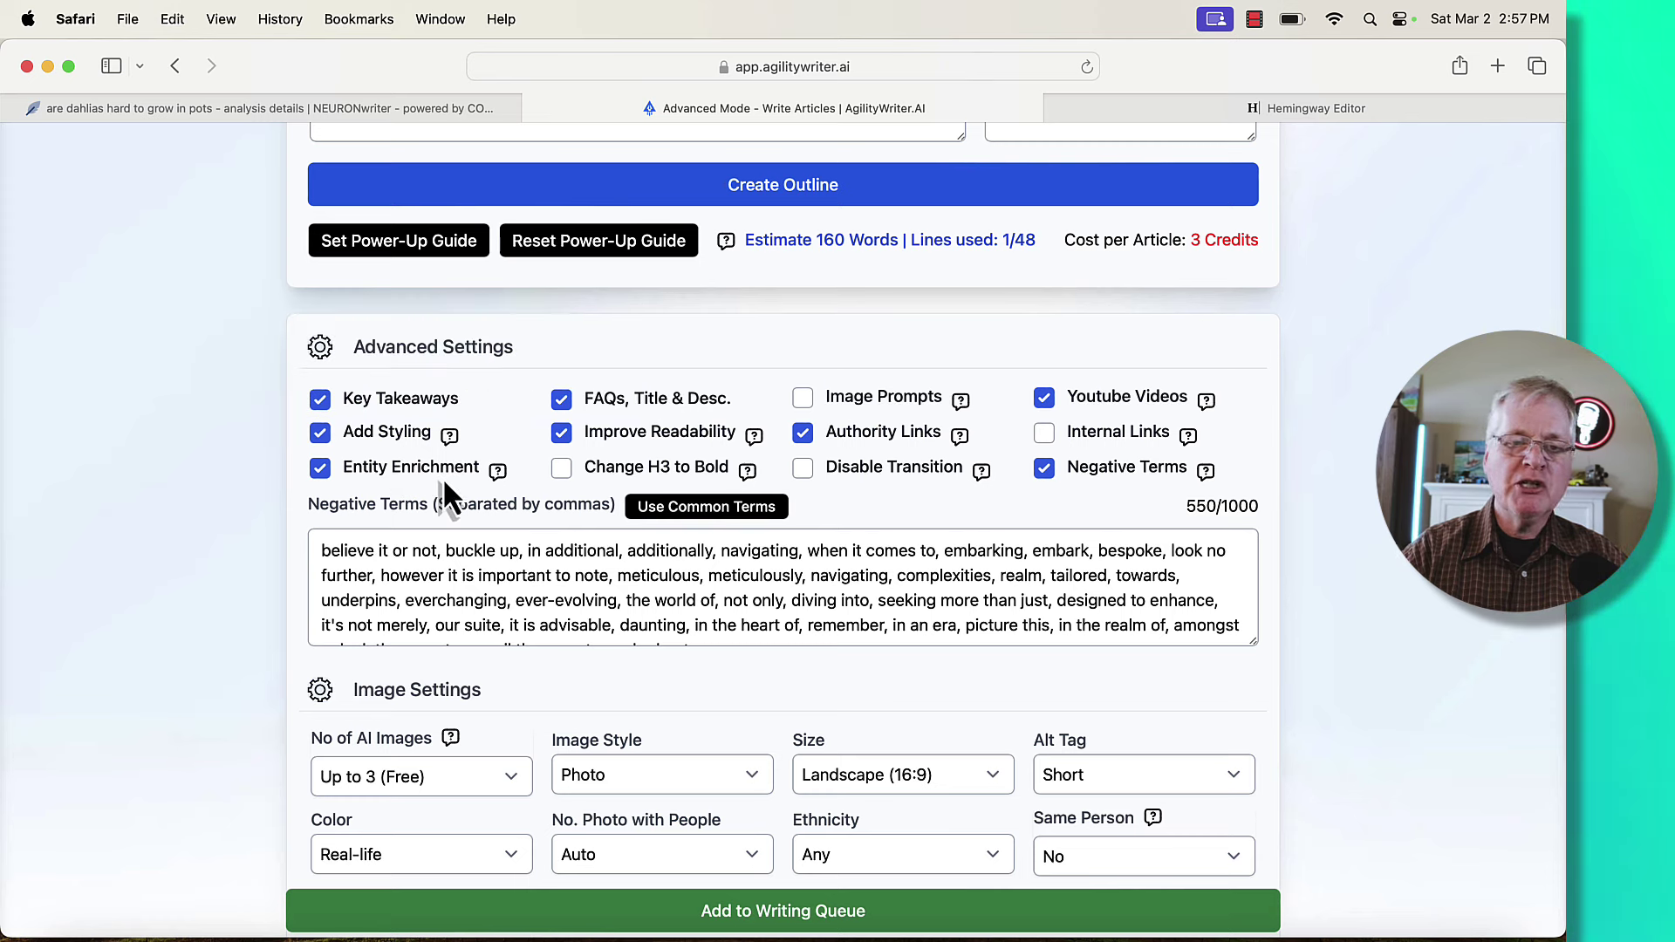
mouse_move(496, 477)
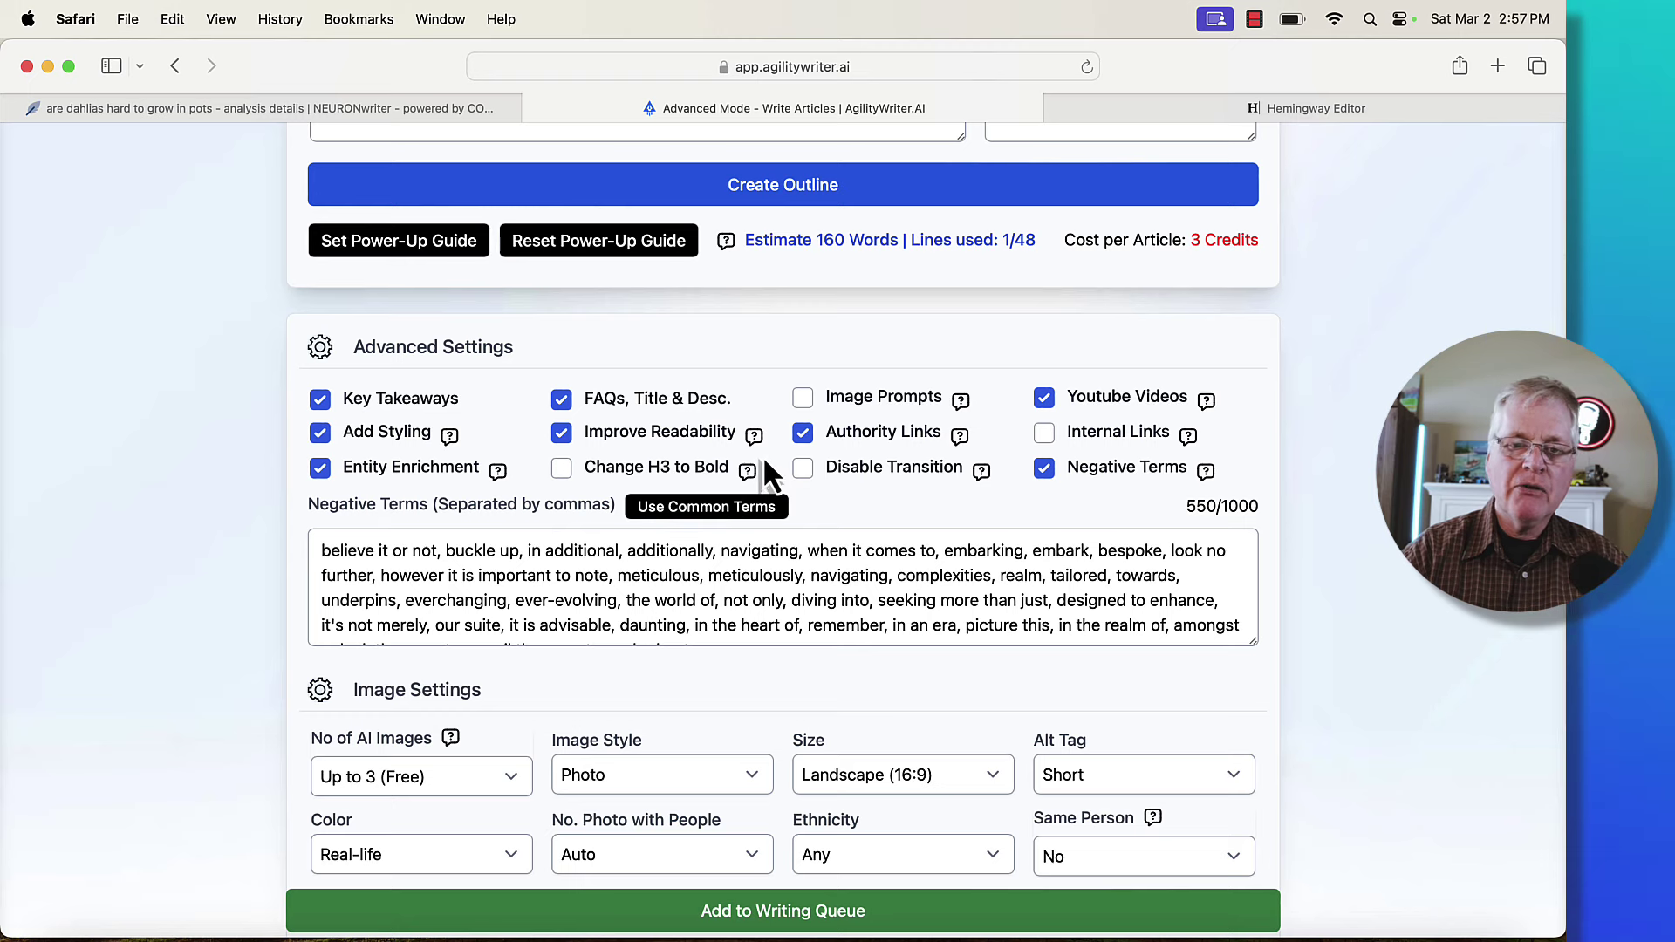
mouse_move(755, 441)
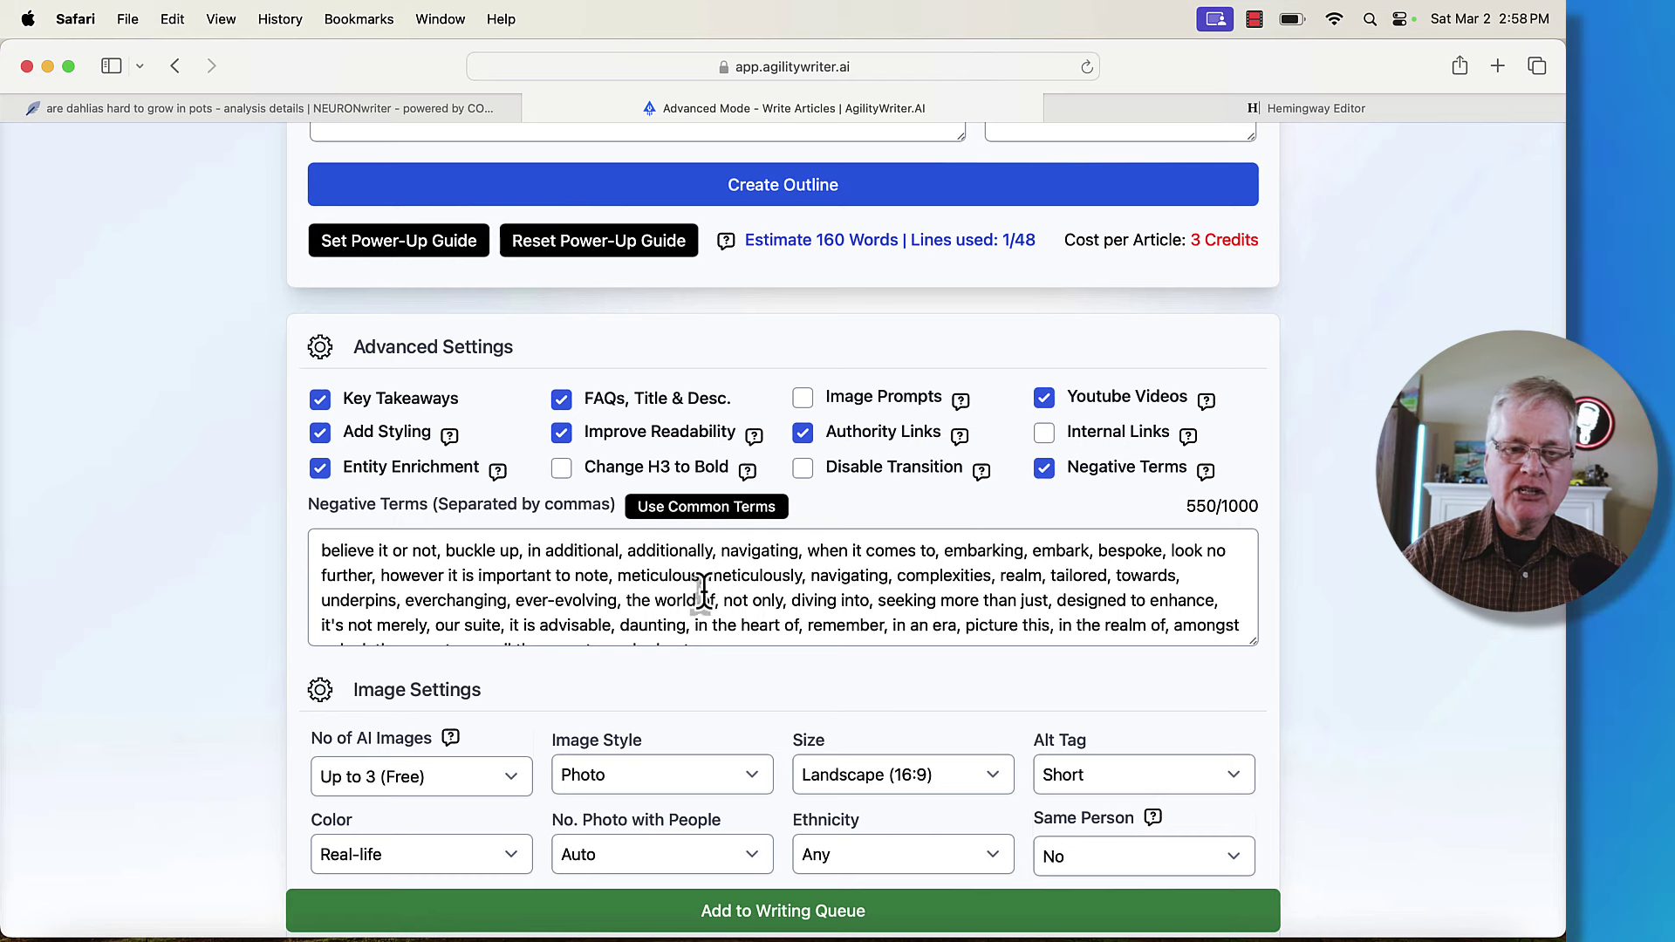
Scroll through the full Negative Terms list, then down past the image settings toward Publish Settings
scroll(899, 602, "down", 1)
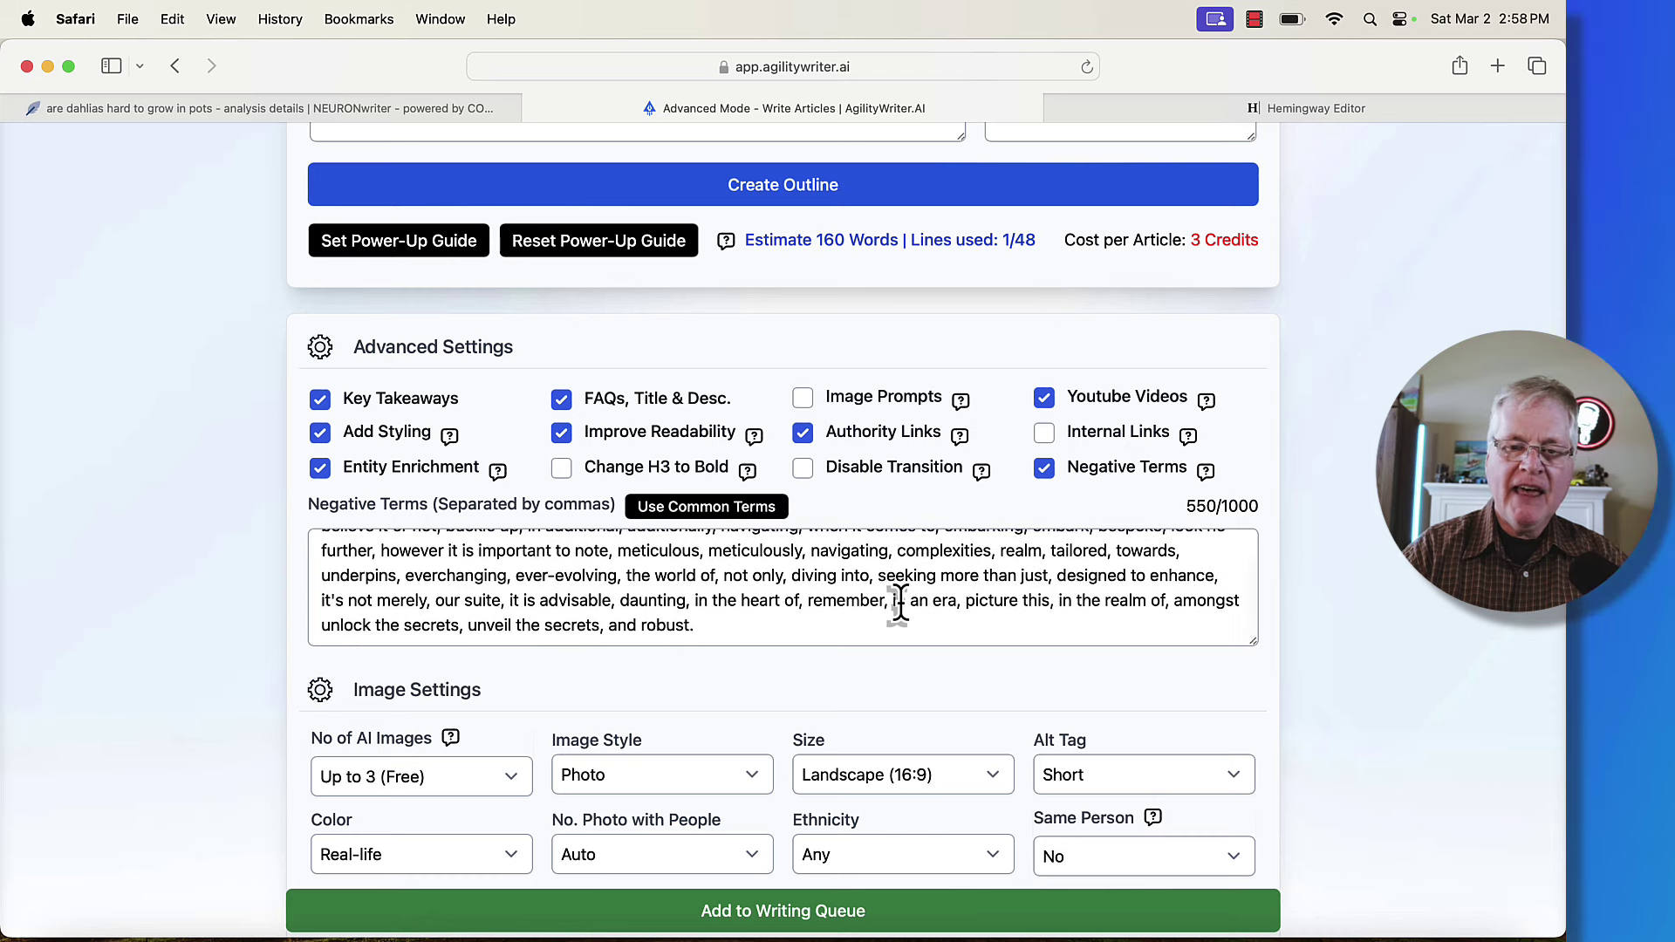
scroll(898, 602, "up", 1)
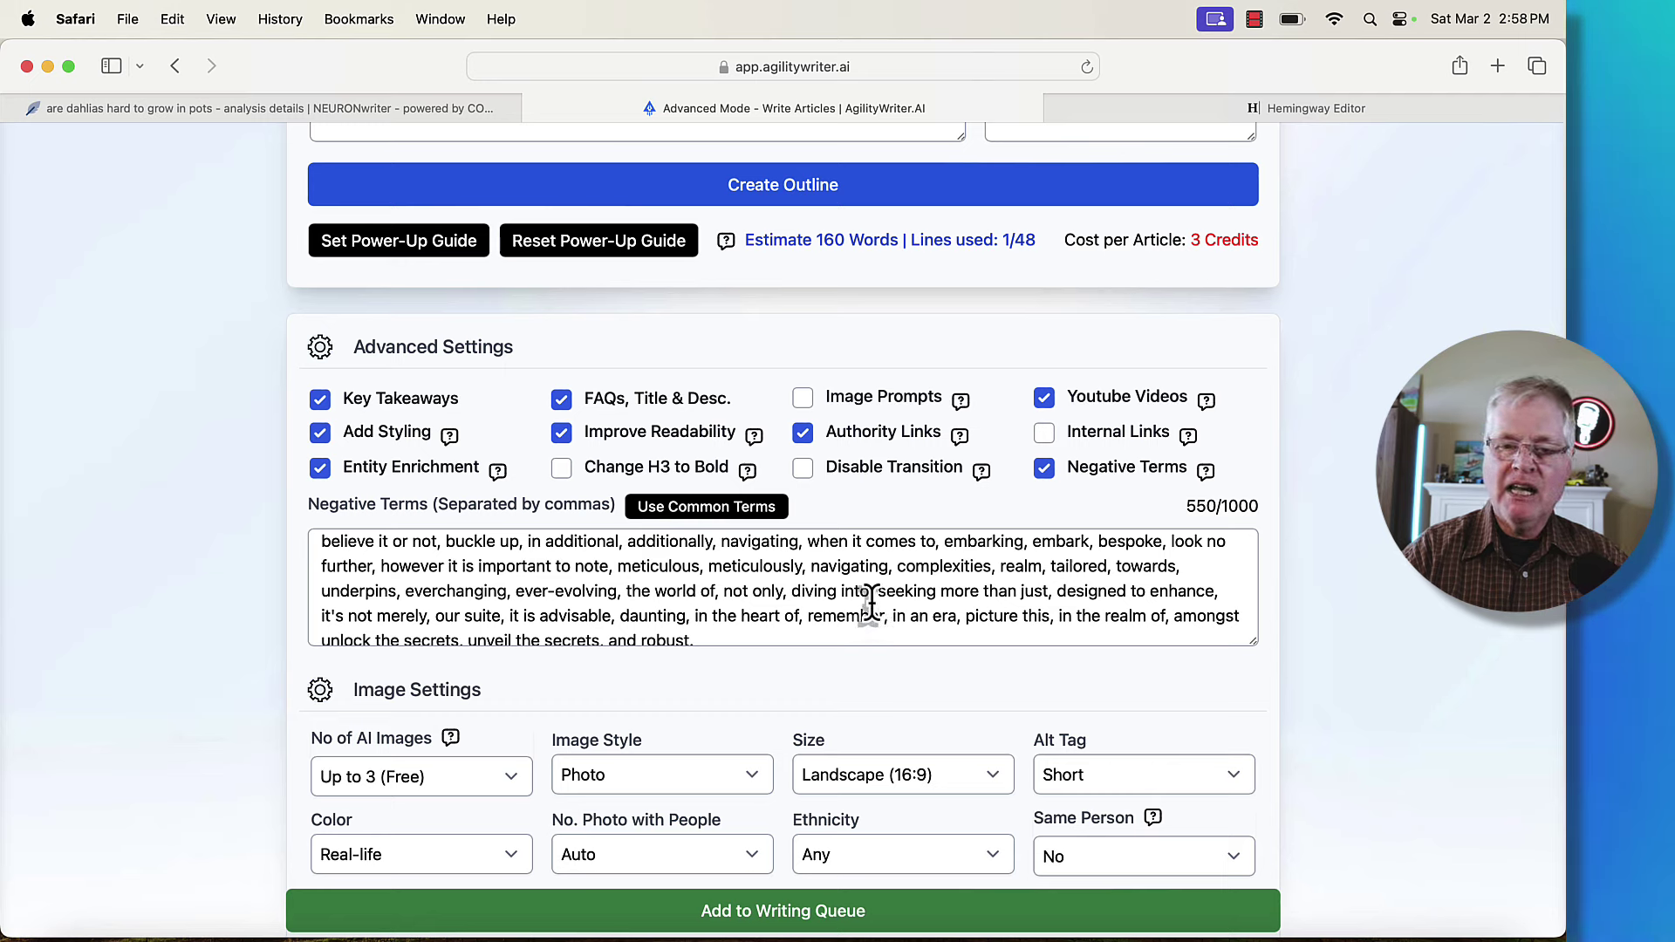
scroll(871, 600, "up", 1)
scroll(870, 600, "down", 2)
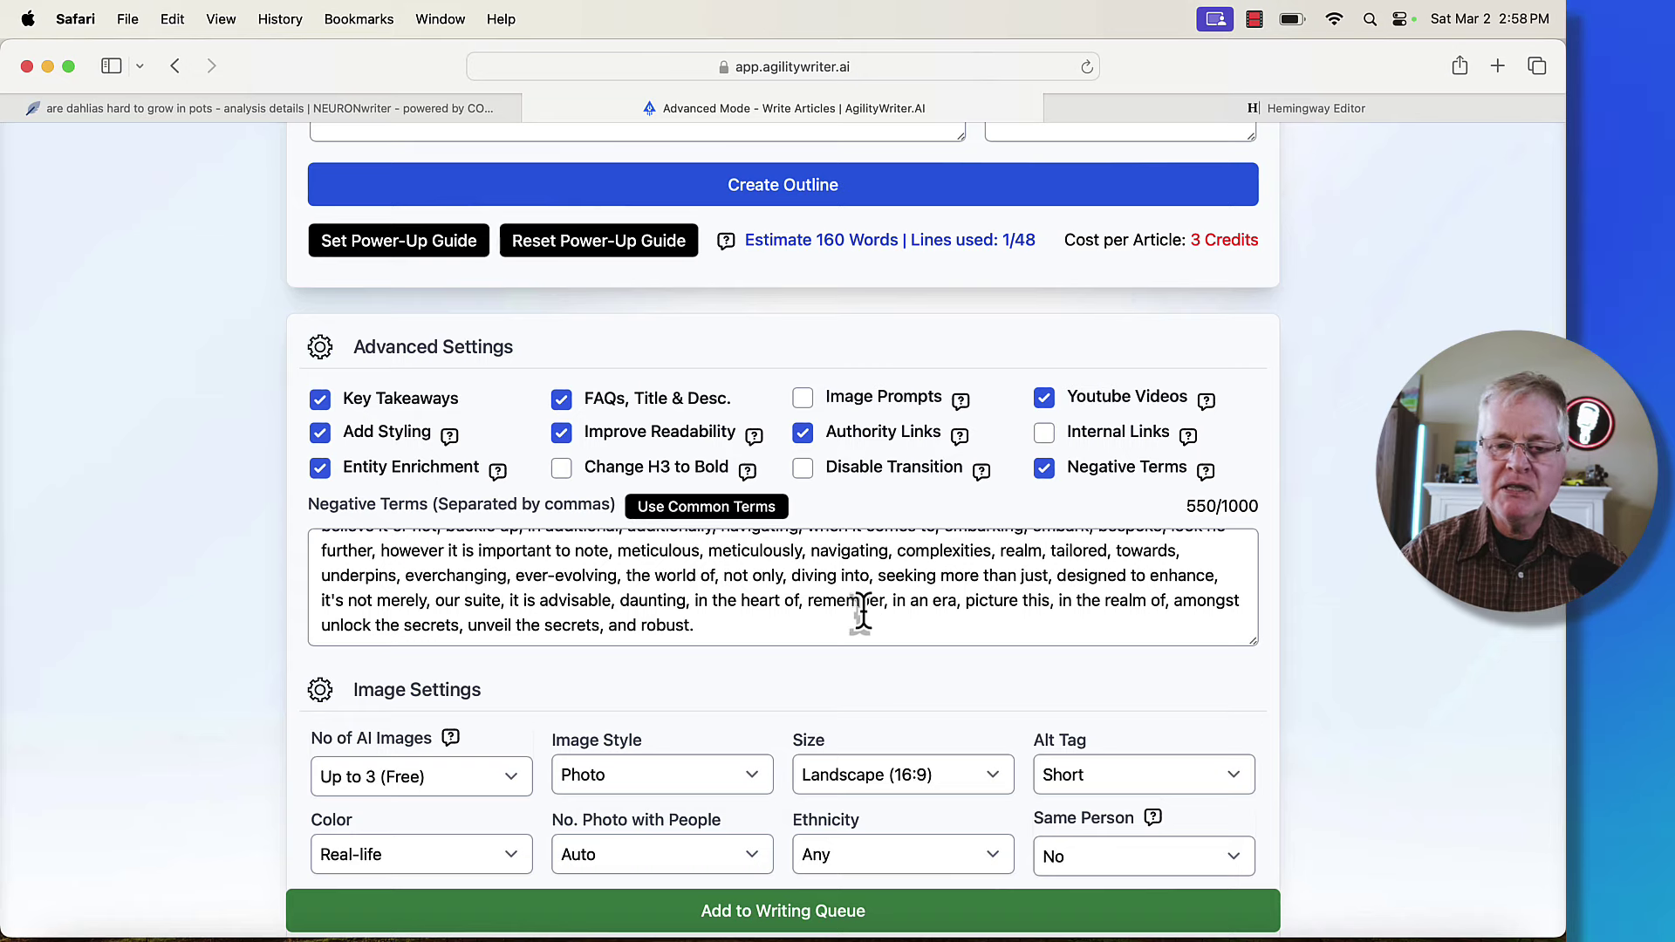
scroll(868, 600, "up", 1)
scroll(863, 606, "down", 1)
scroll(864, 606, "down", 4)
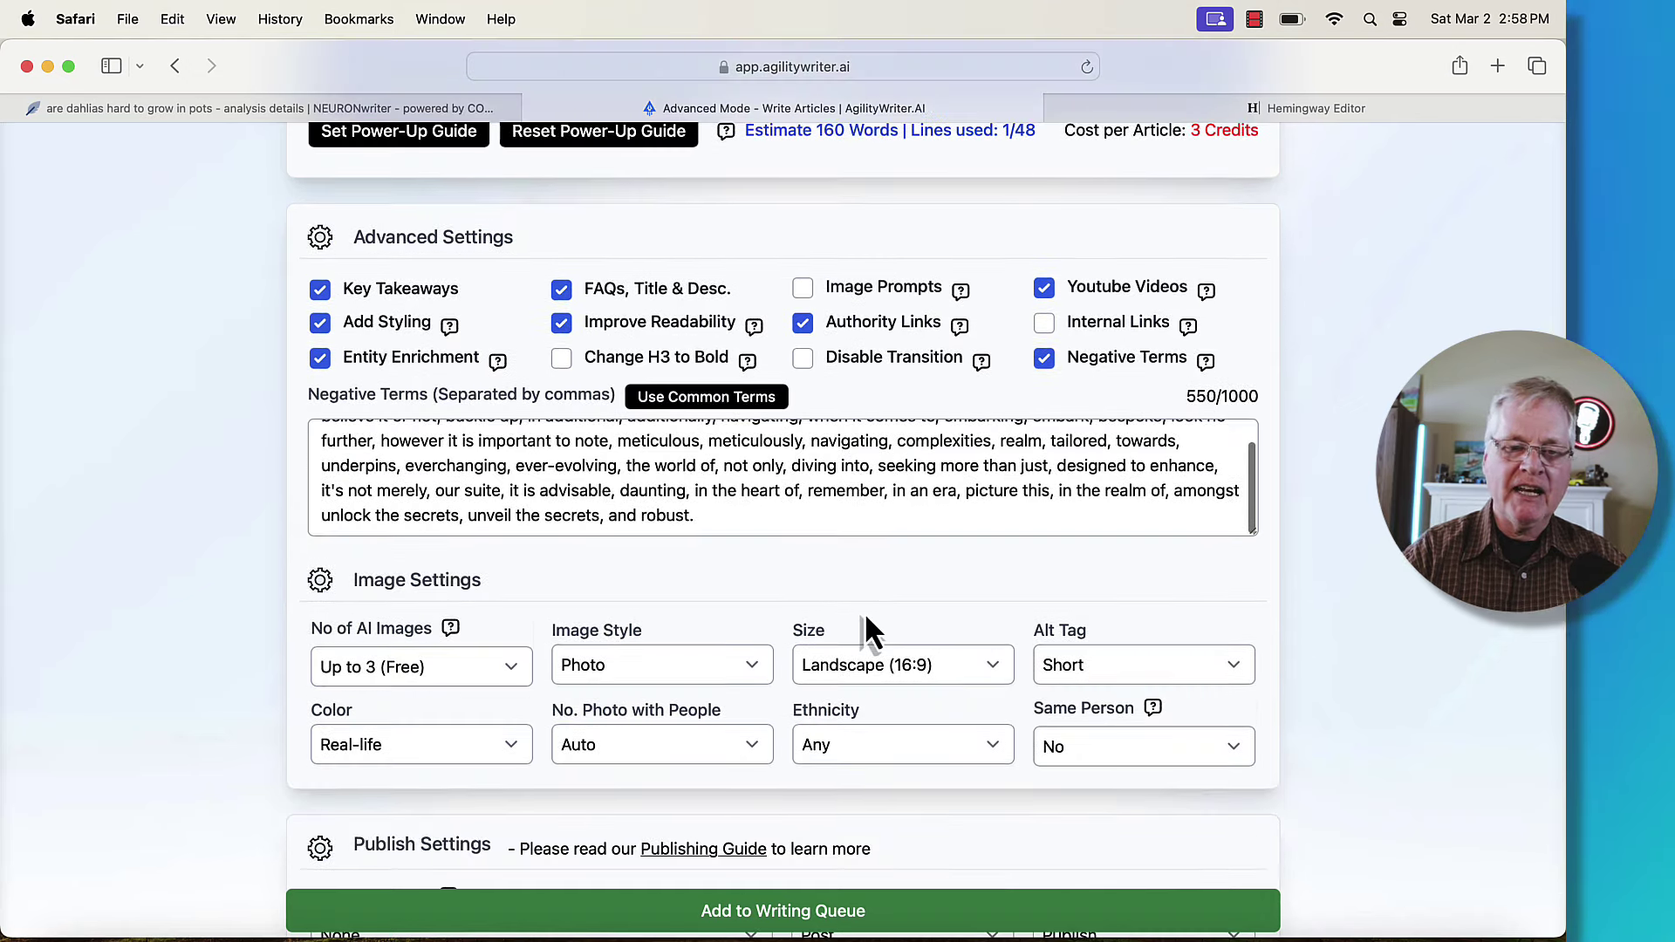
Review the Image Style and Color options, keeping Photo and Real-life, then scroll back to the top
scroll(865, 612, "down", 3)
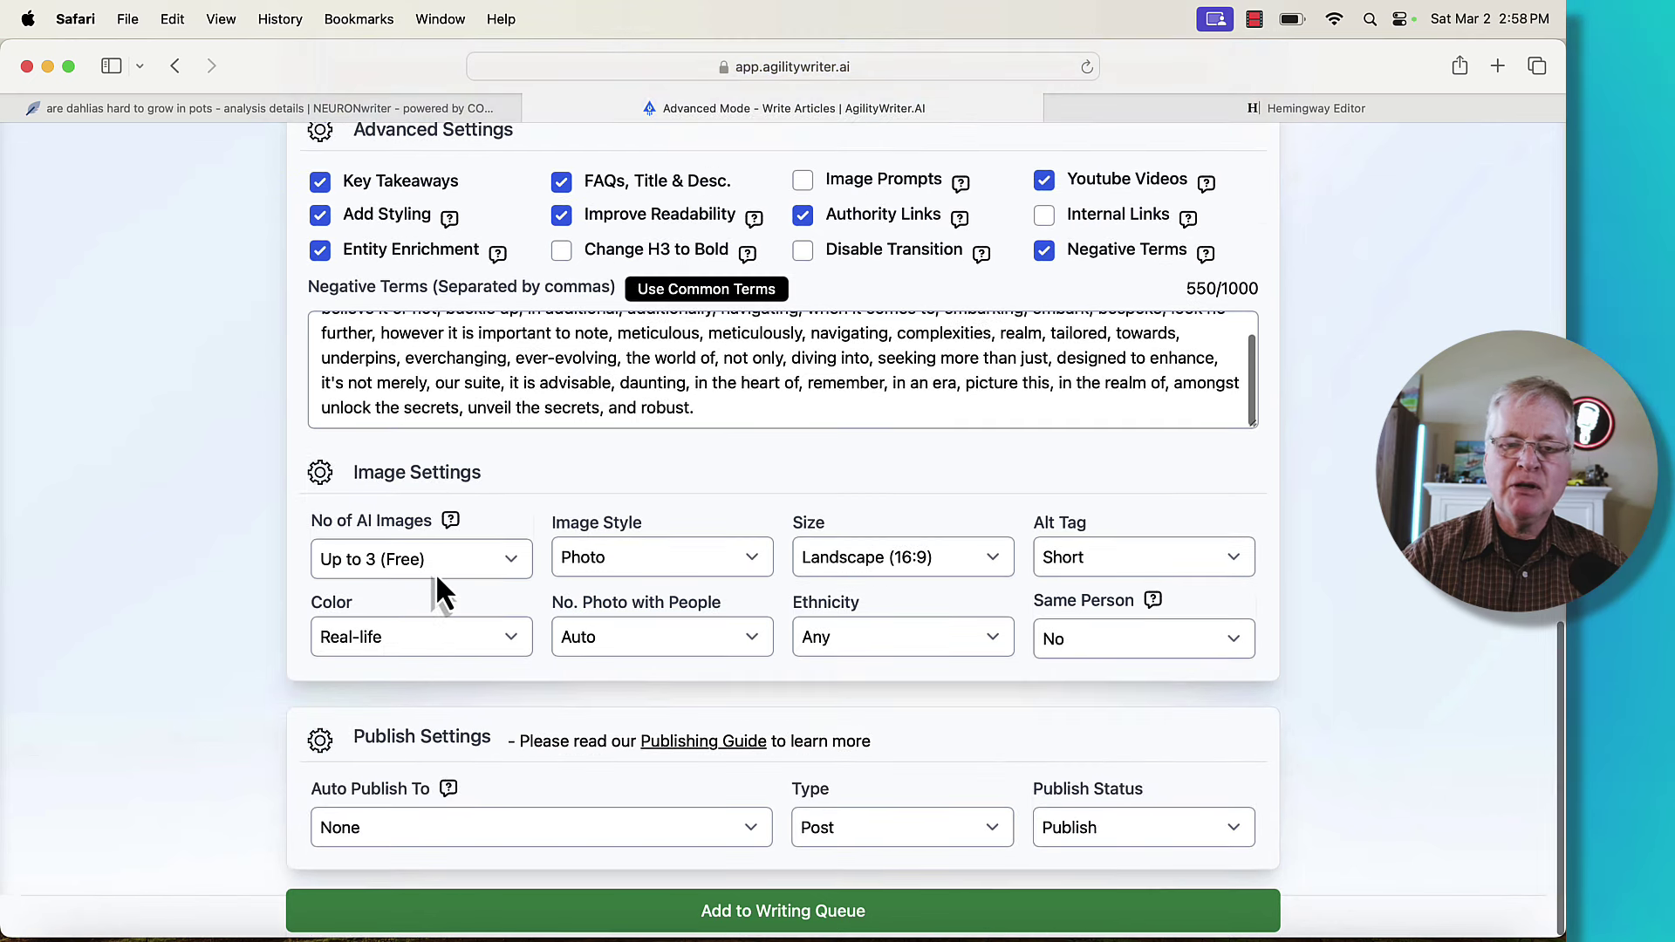
left_click(754, 551)
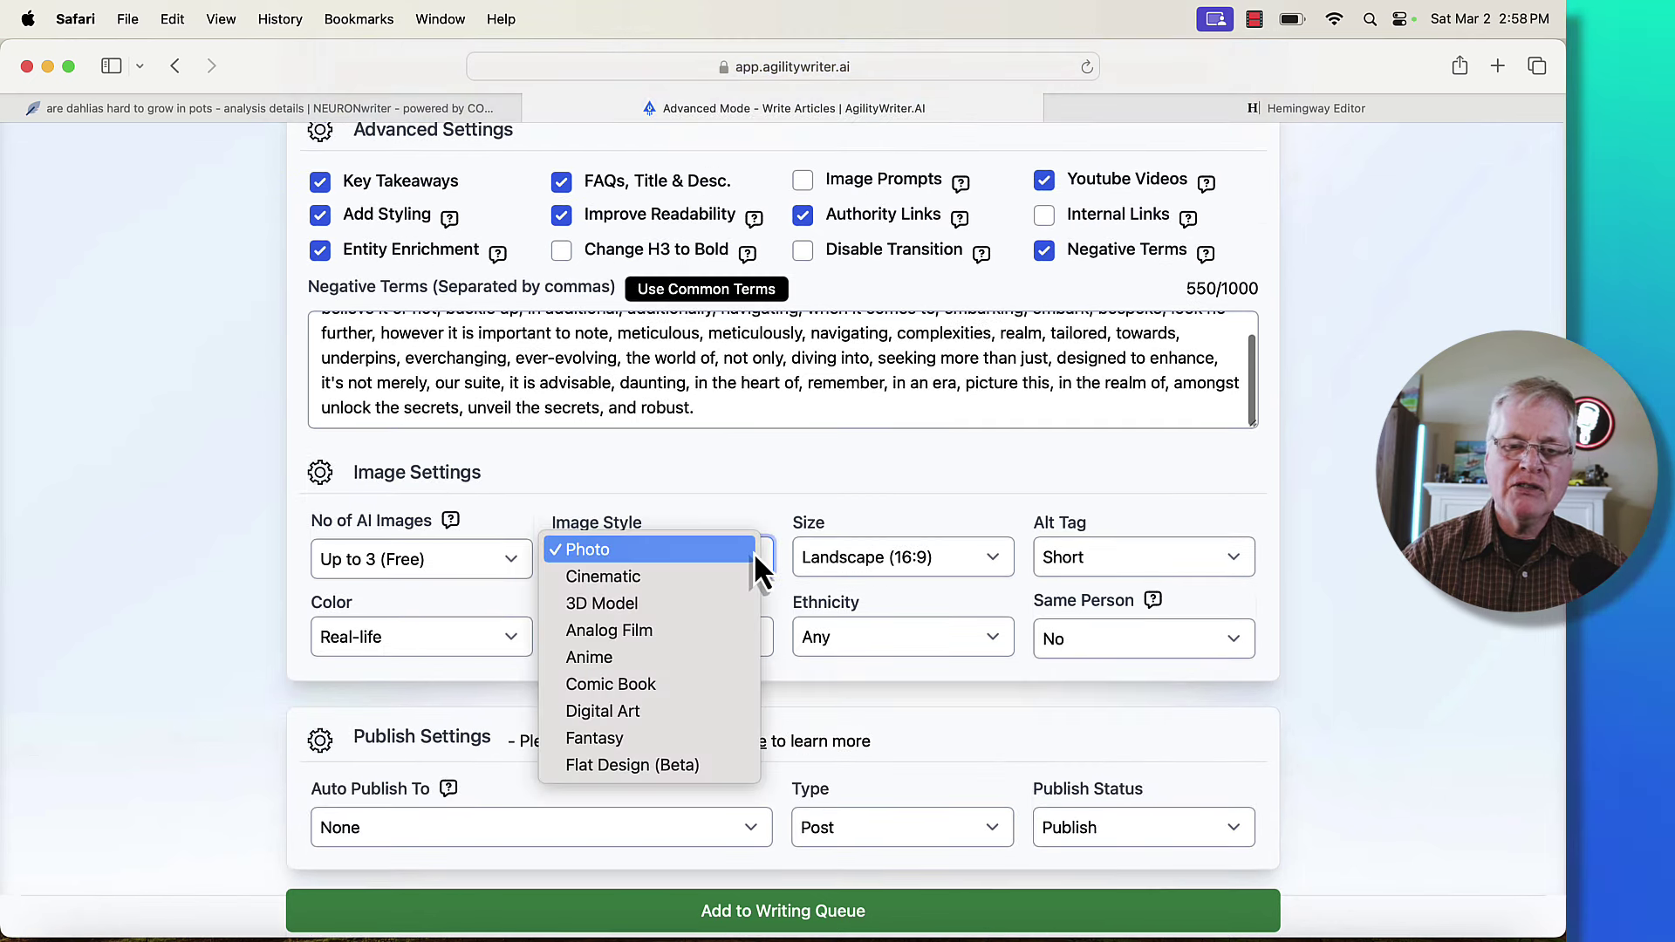
left_click(824, 459)
left_click(505, 647)
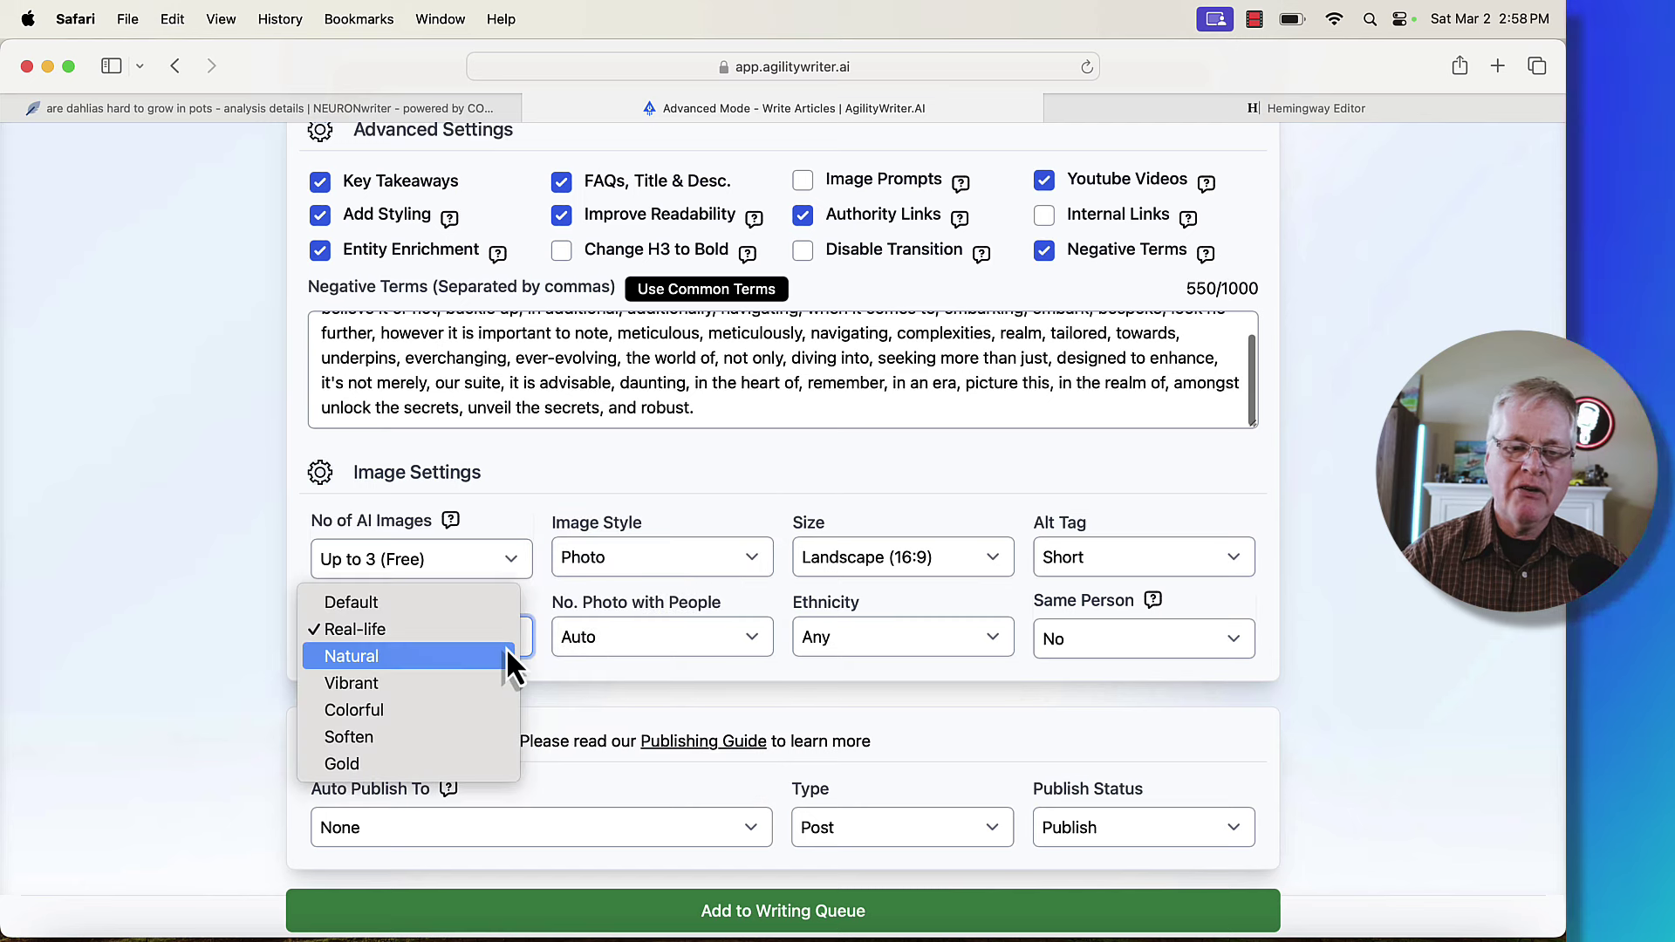
left_click(802, 451)
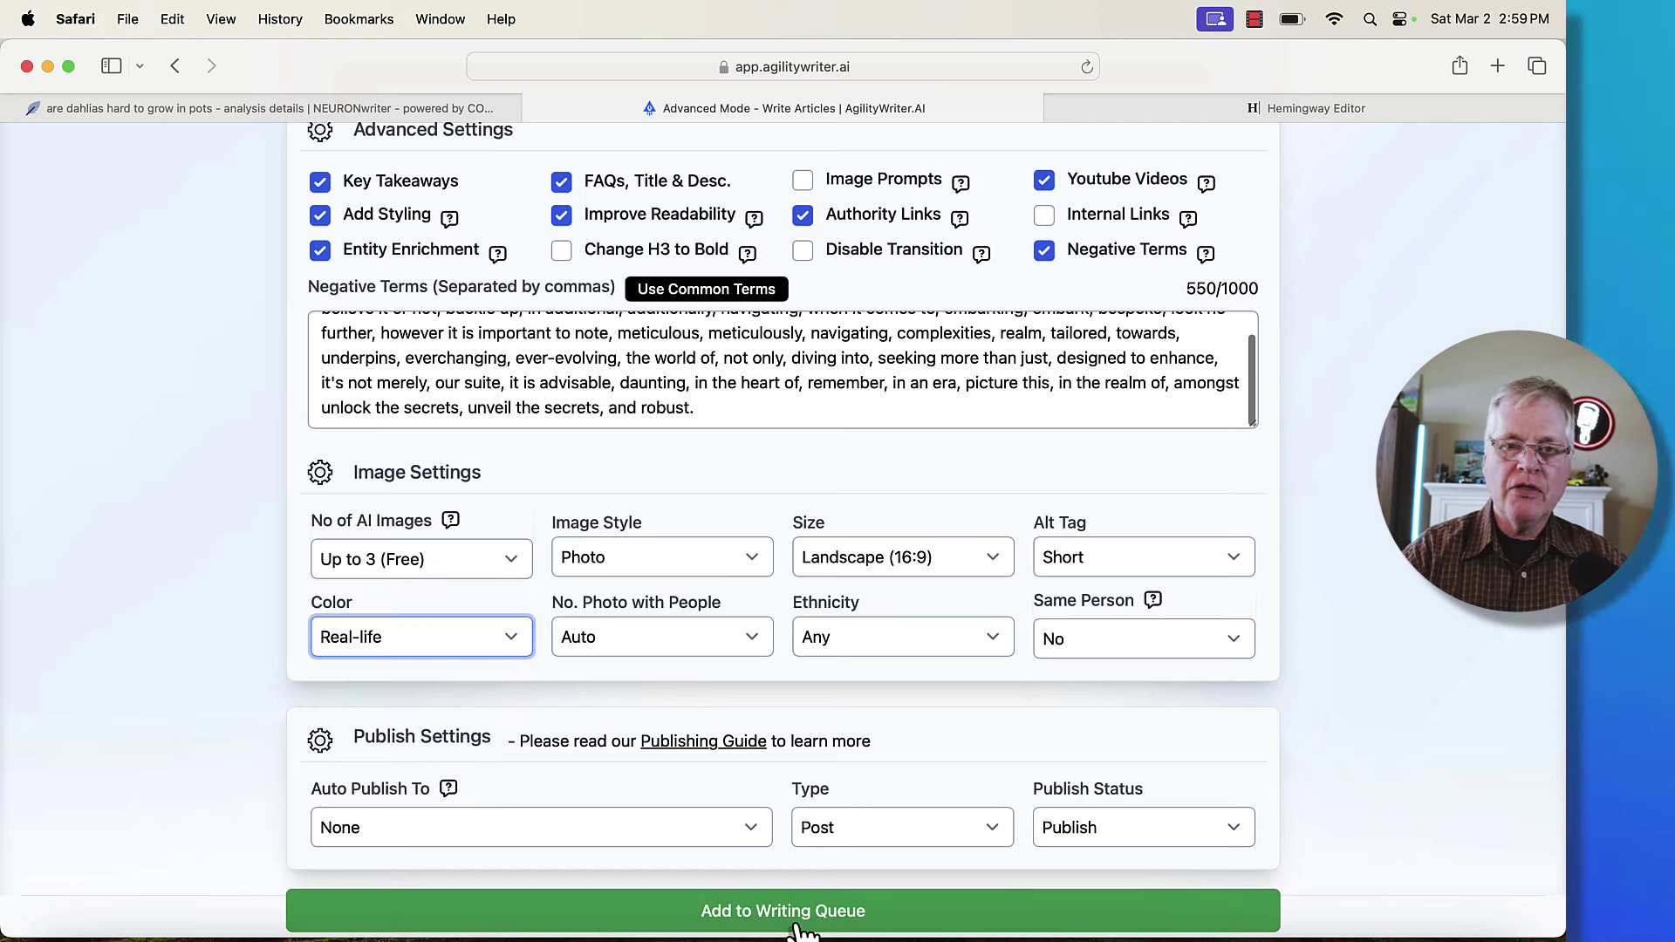
scroll(748, 747, "up", 2)
scroll(742, 747, "up", 10)
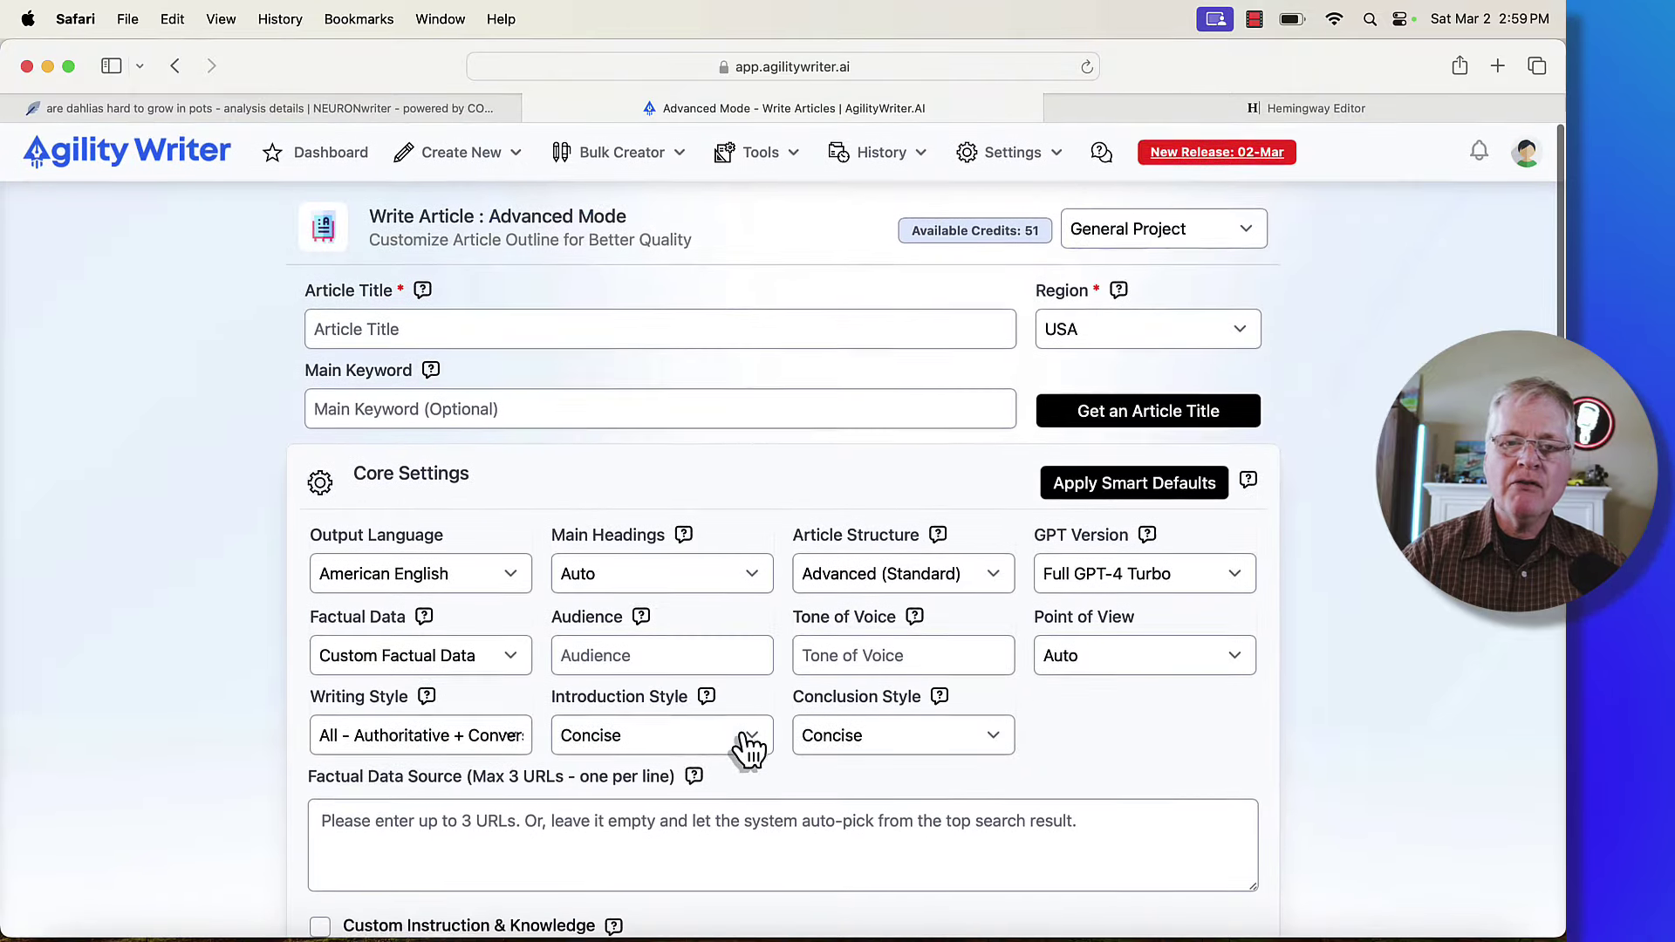
Open History > View & Download Articles to list the 50 previously generated articles
mouse_move(867, 174)
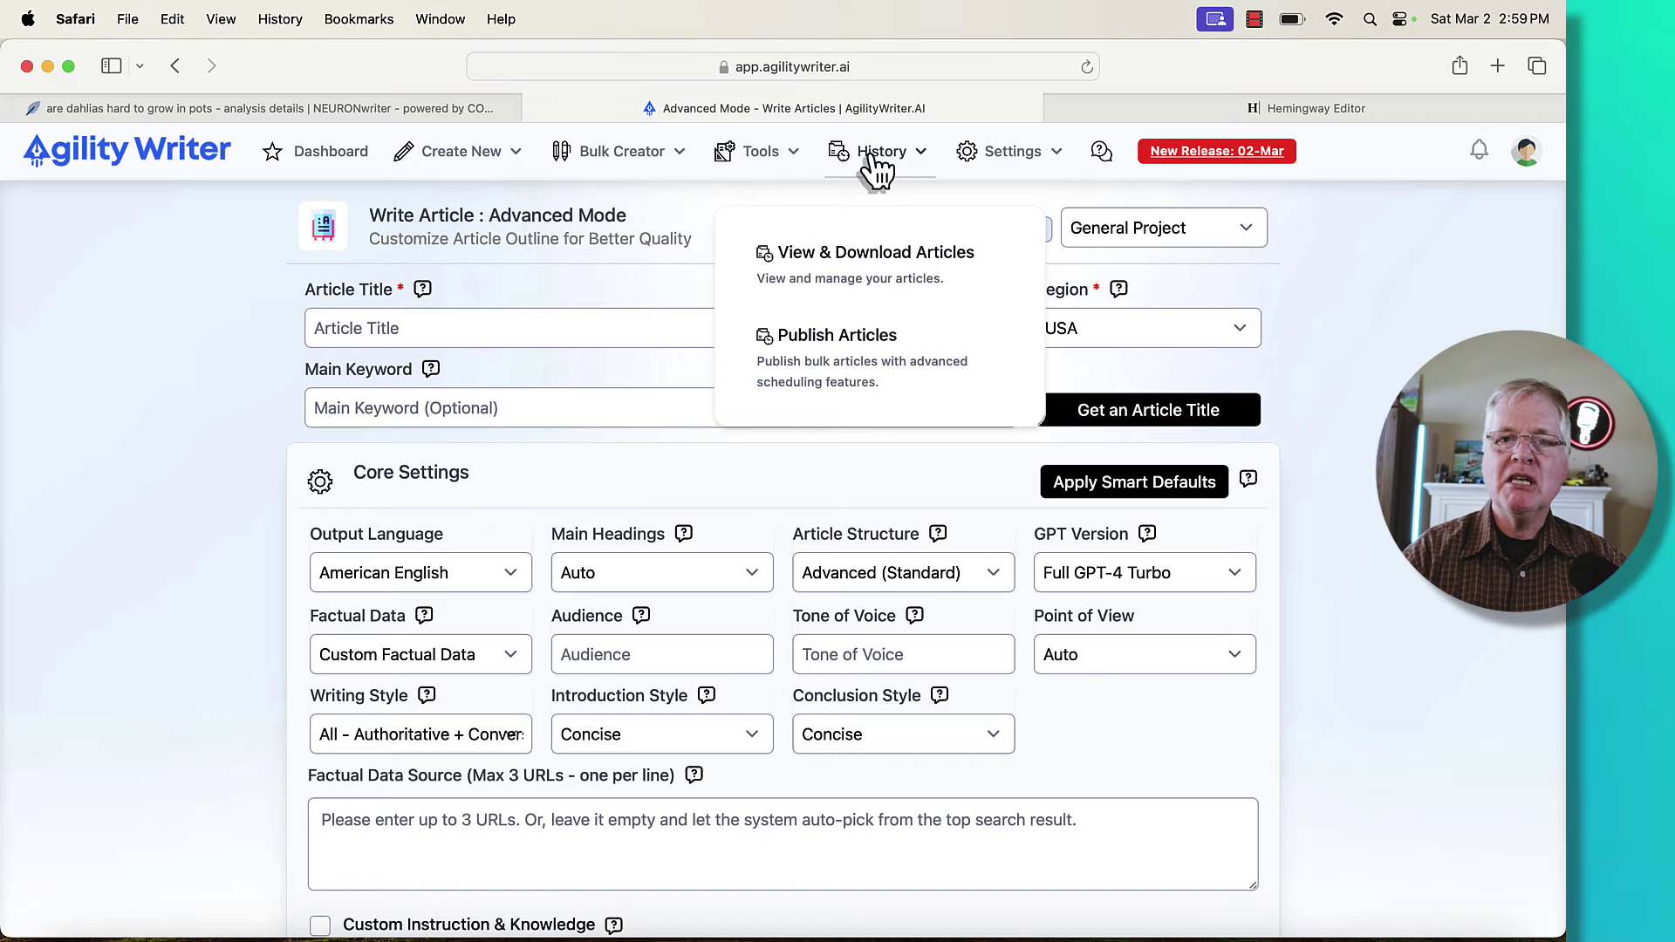
left_click(864, 262)
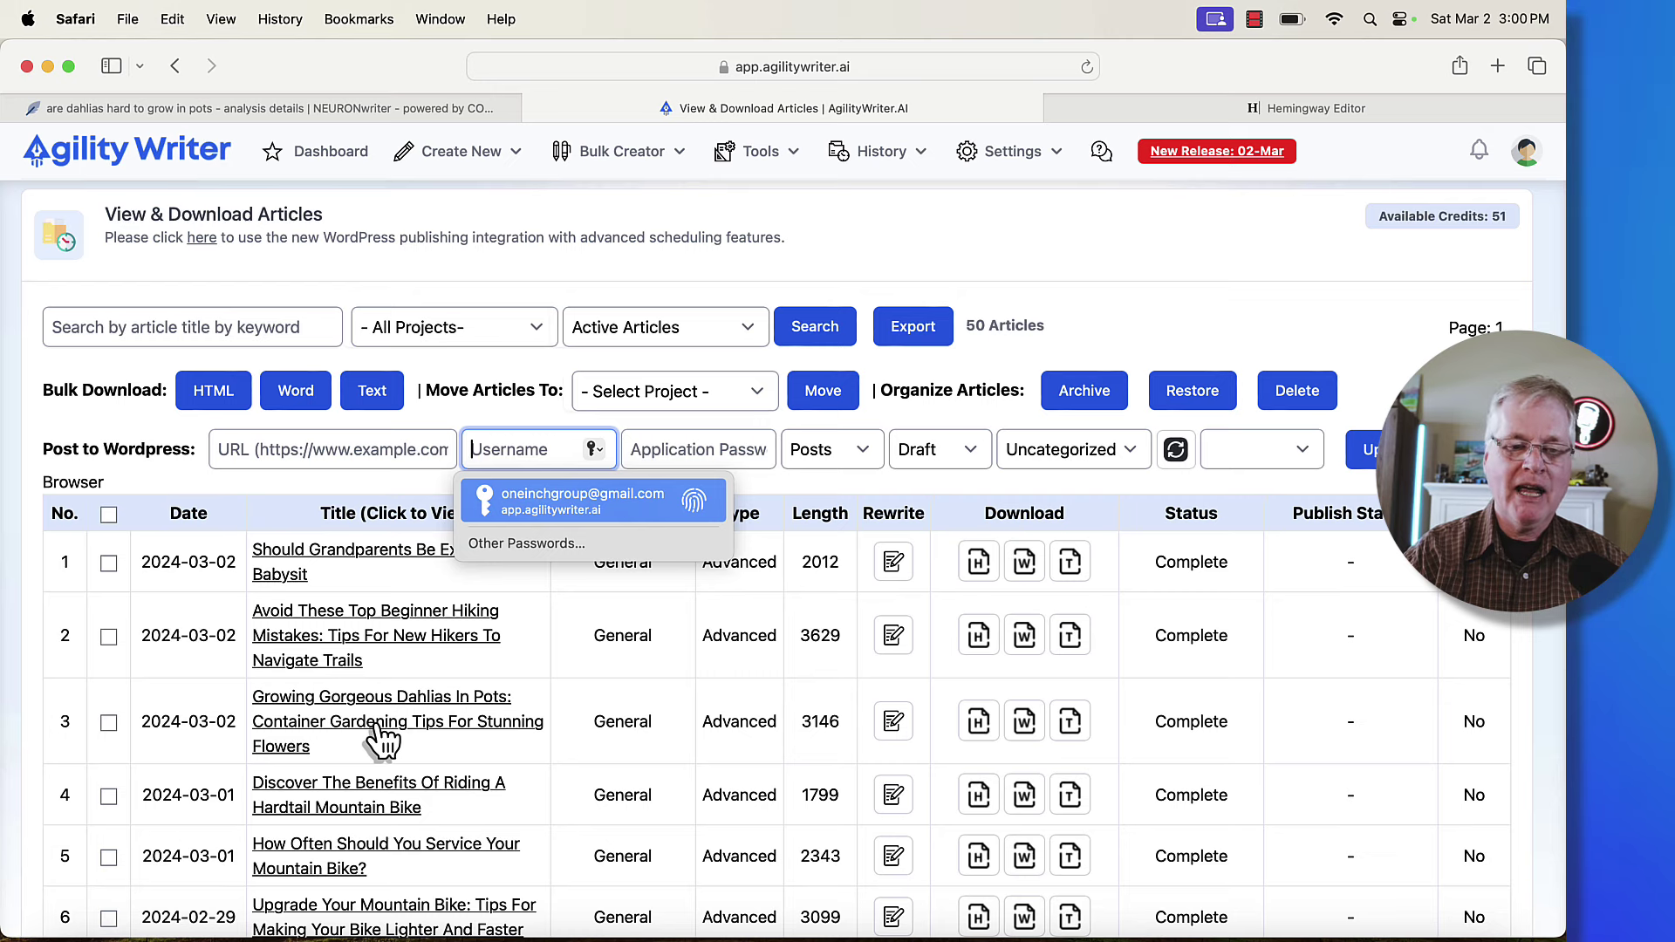
Open the 'Growing Gorgeous Dahlias In Pots' article, copy it in full, and go back to NEURONwriter
left_click(377, 729)
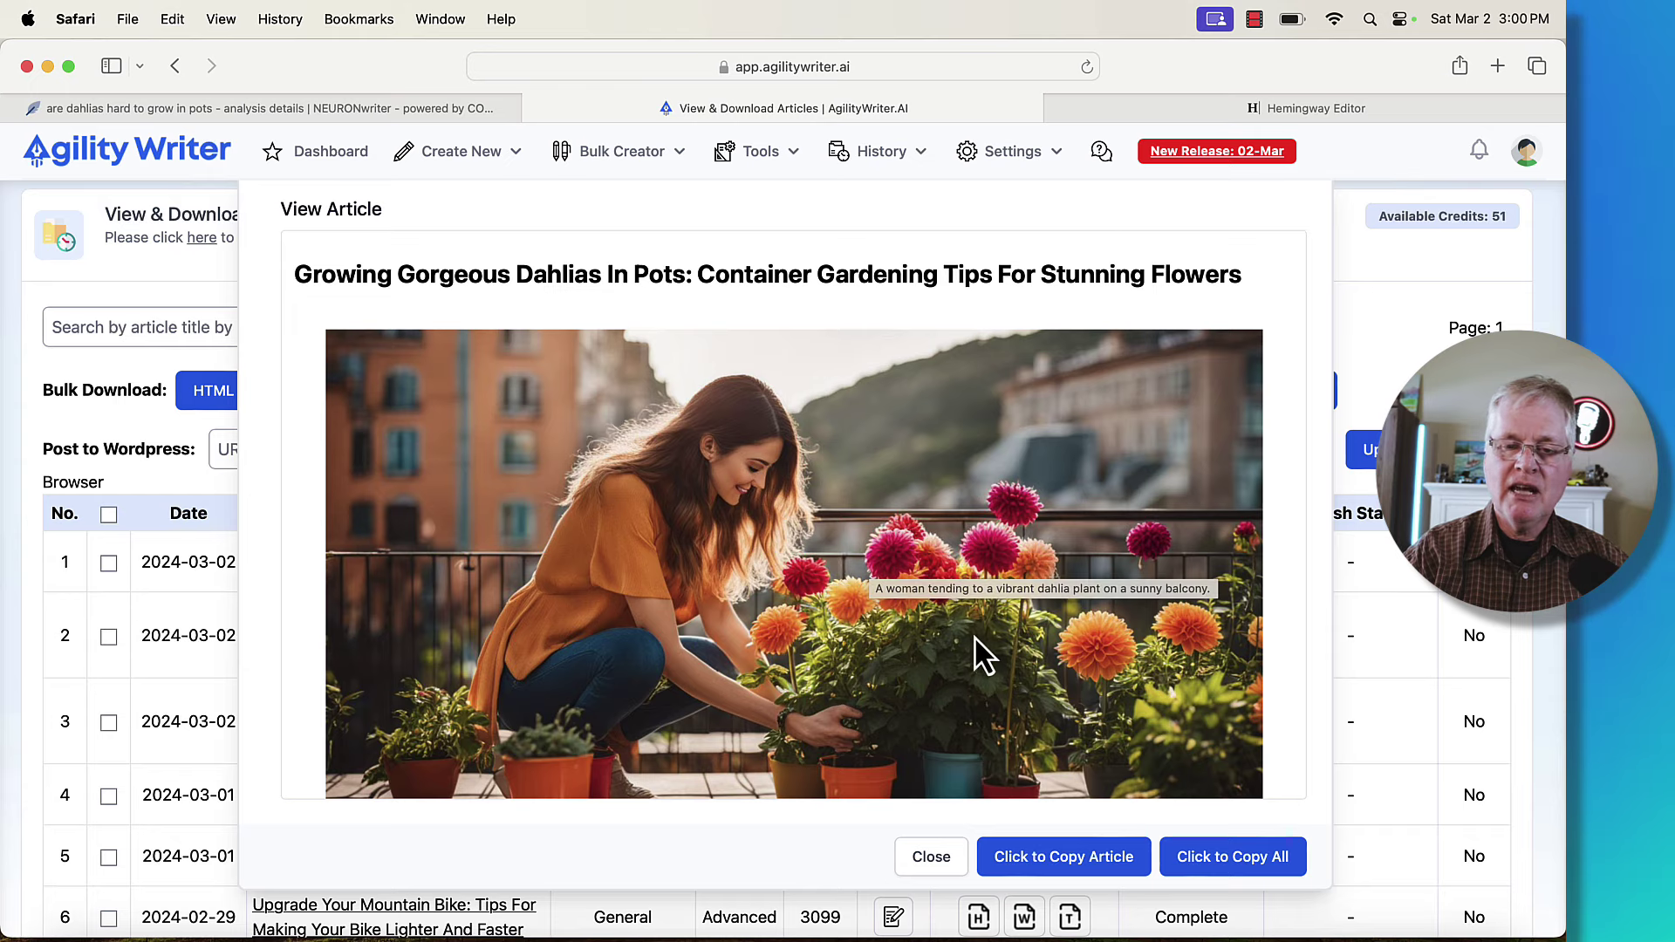
scroll(1046, 619, "down", 3)
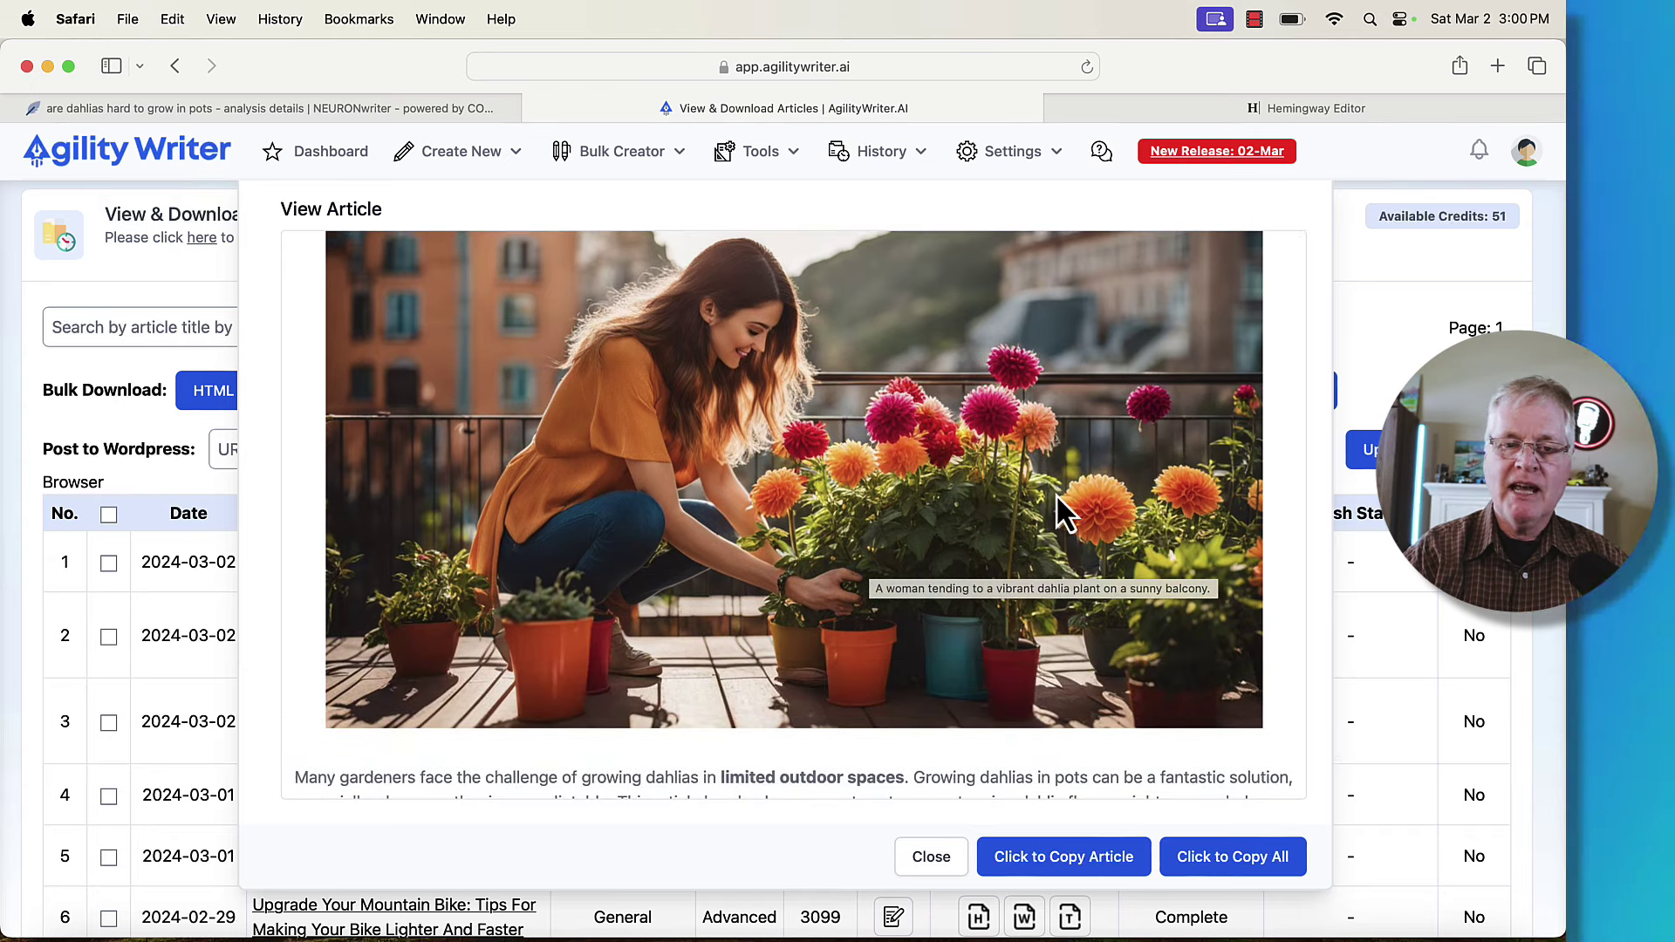
scroll(1055, 500, "up", 2)
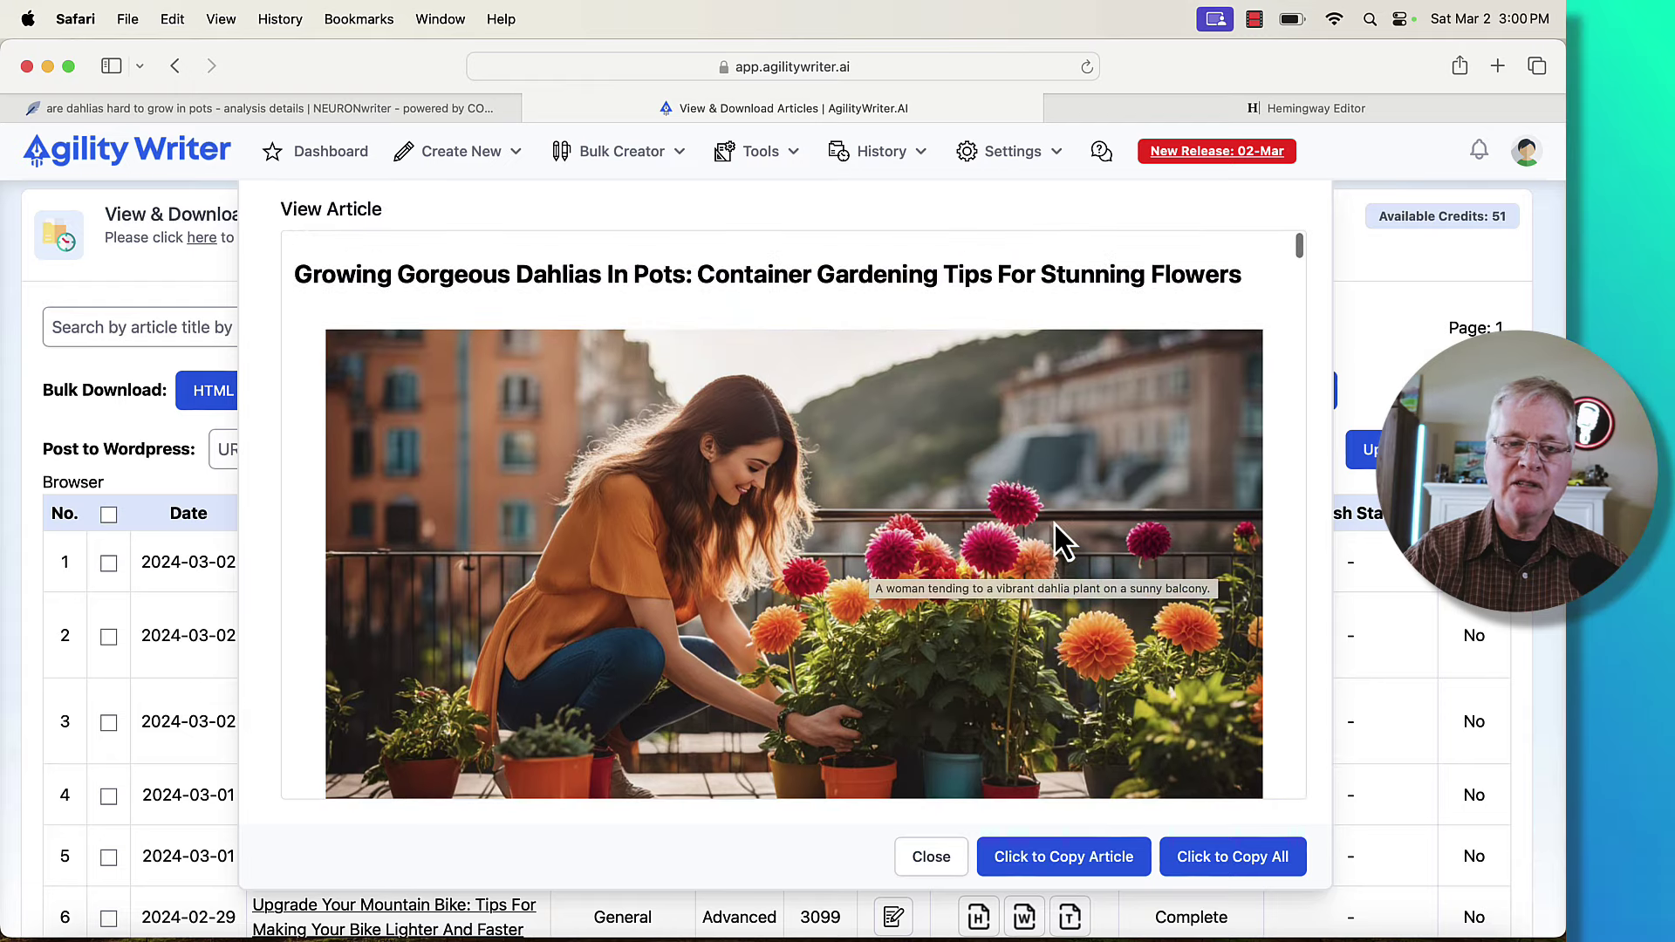
scroll(1060, 541, "down", 4)
scroll(1058, 541, "down", 3)
scroll(1055, 526, "down", 6)
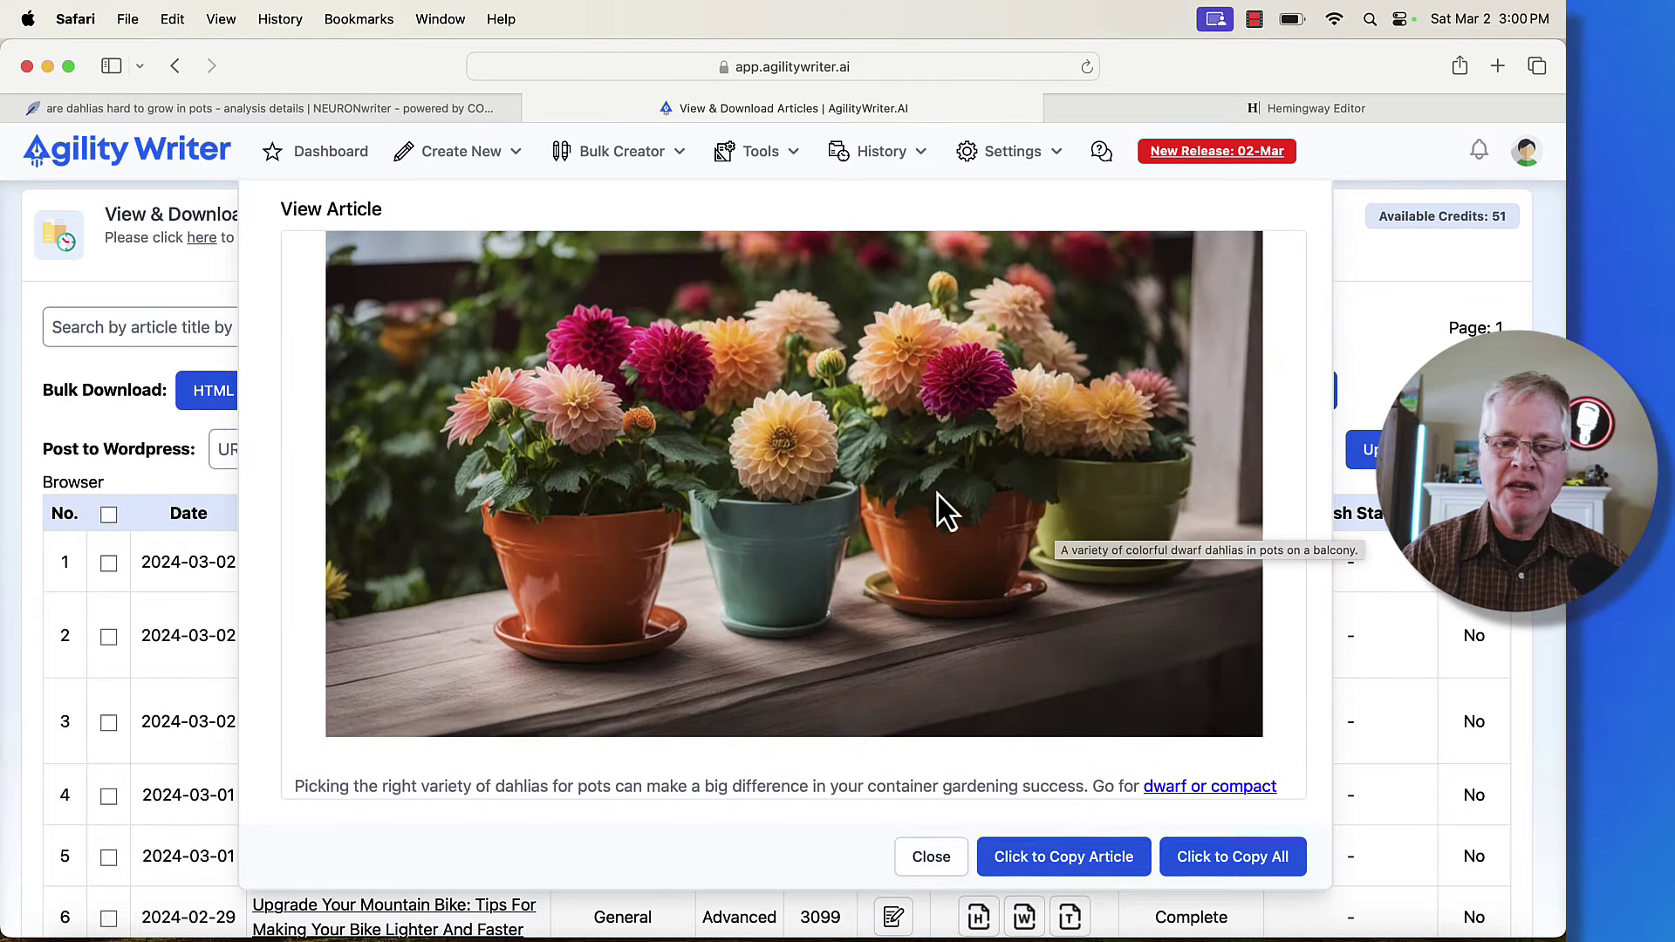
scroll(1011, 496, "down", 5)
scroll(1012, 508, "down", 8)
scroll(1012, 502, "down", 10)
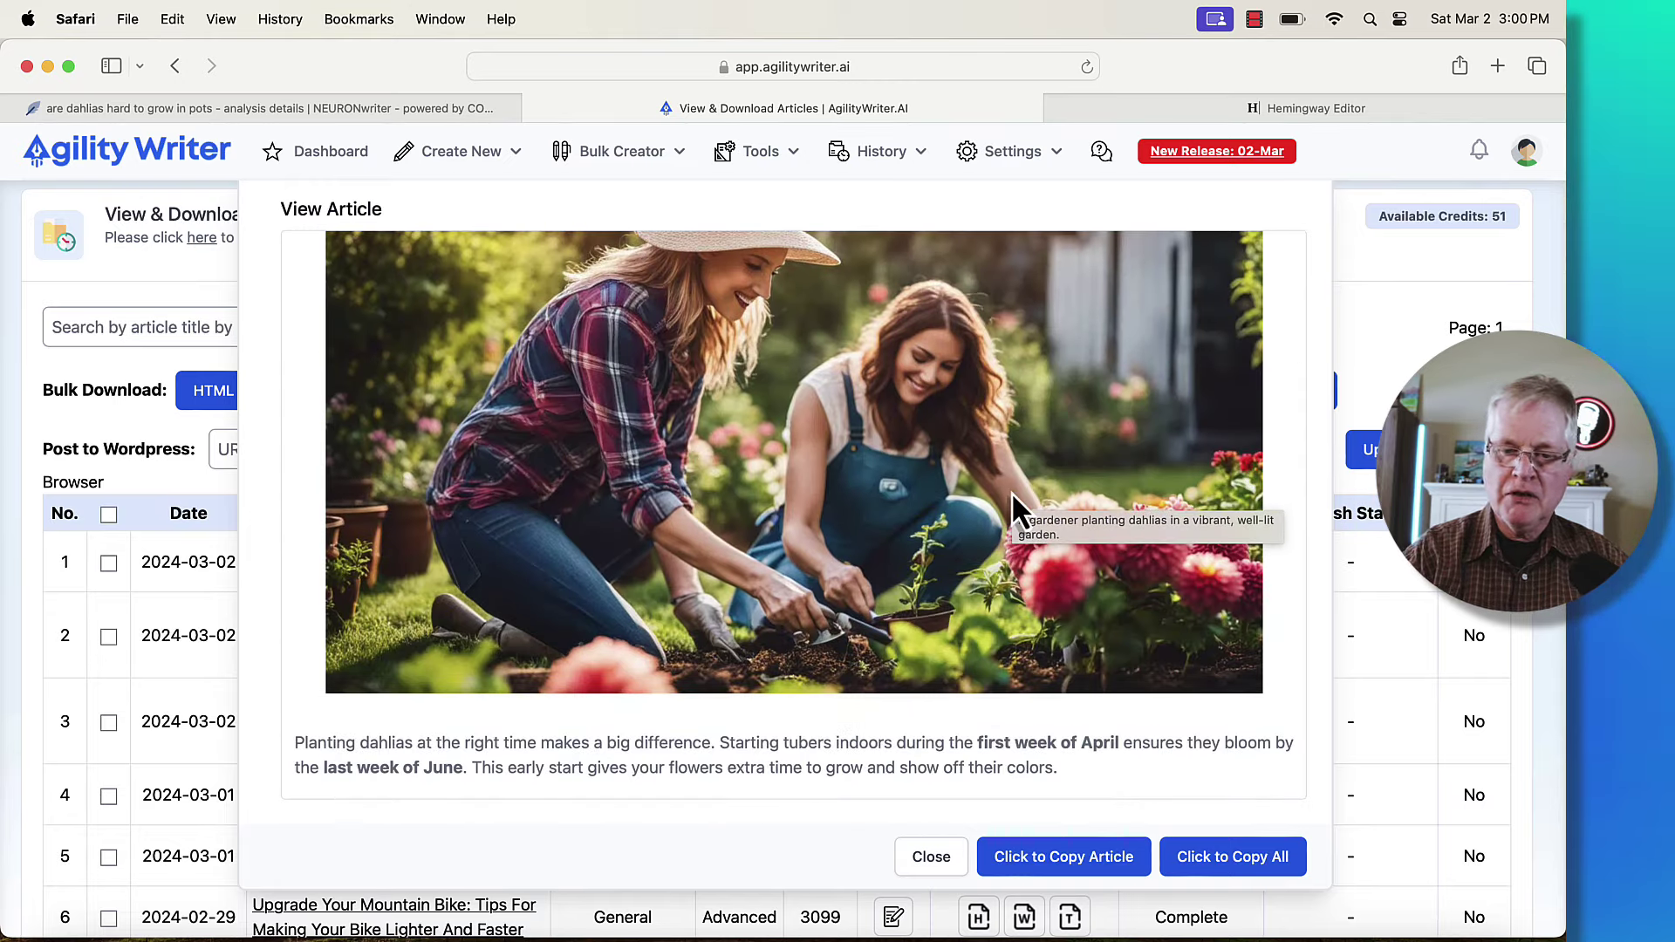
left_click(1066, 862)
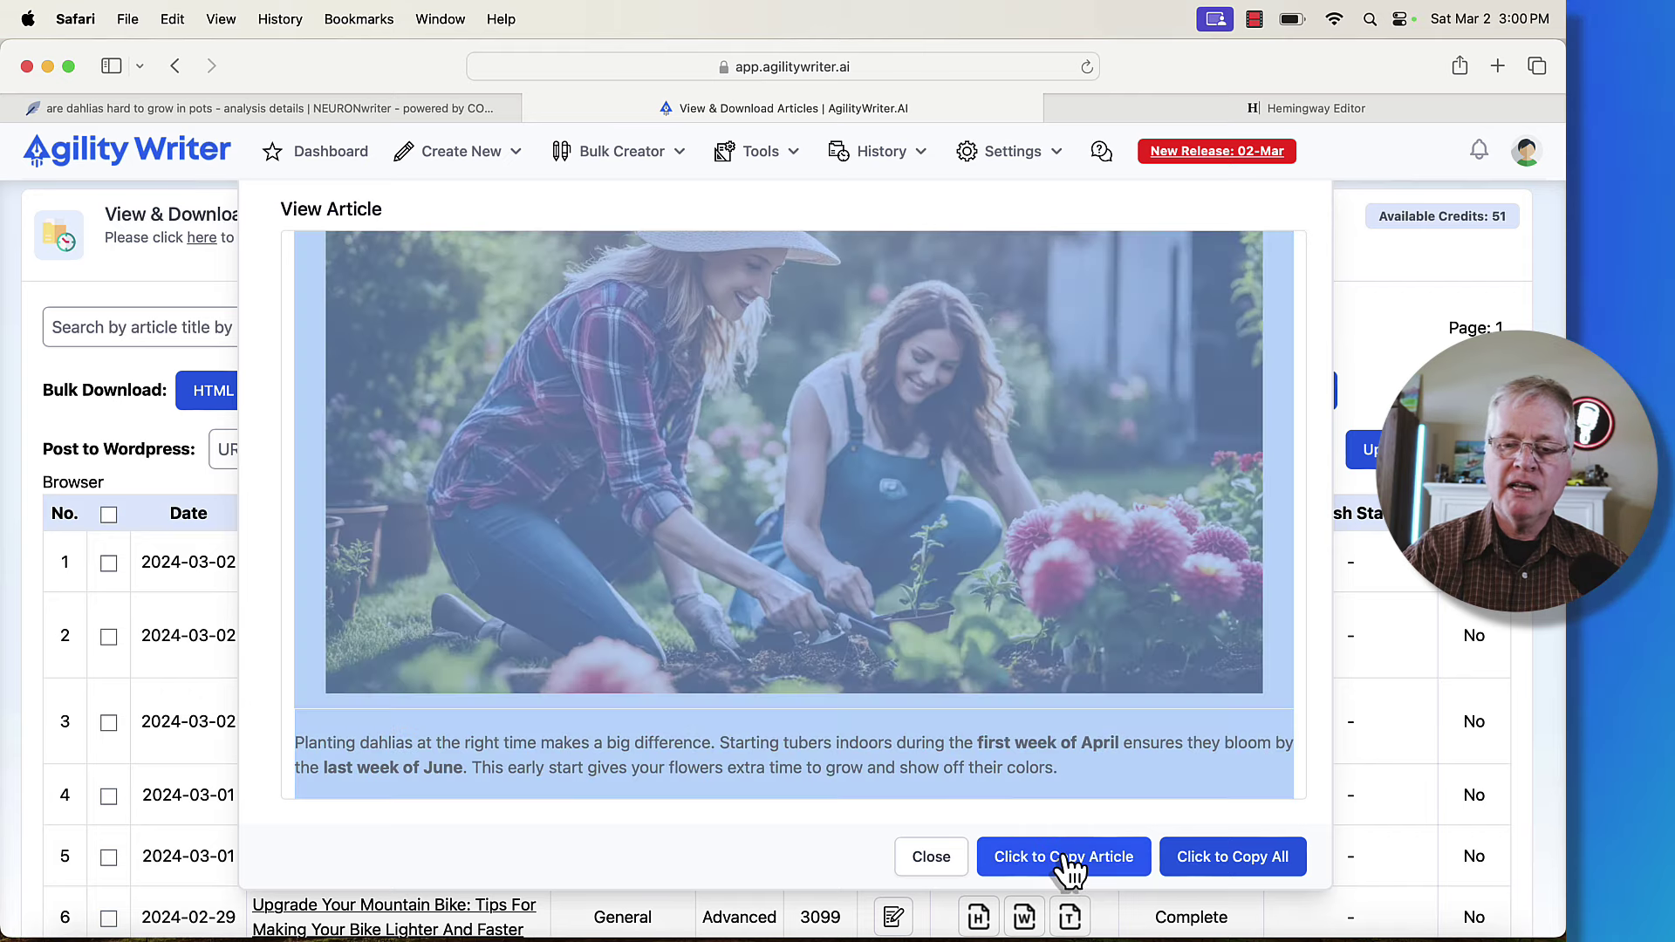
left_click(441, 103)
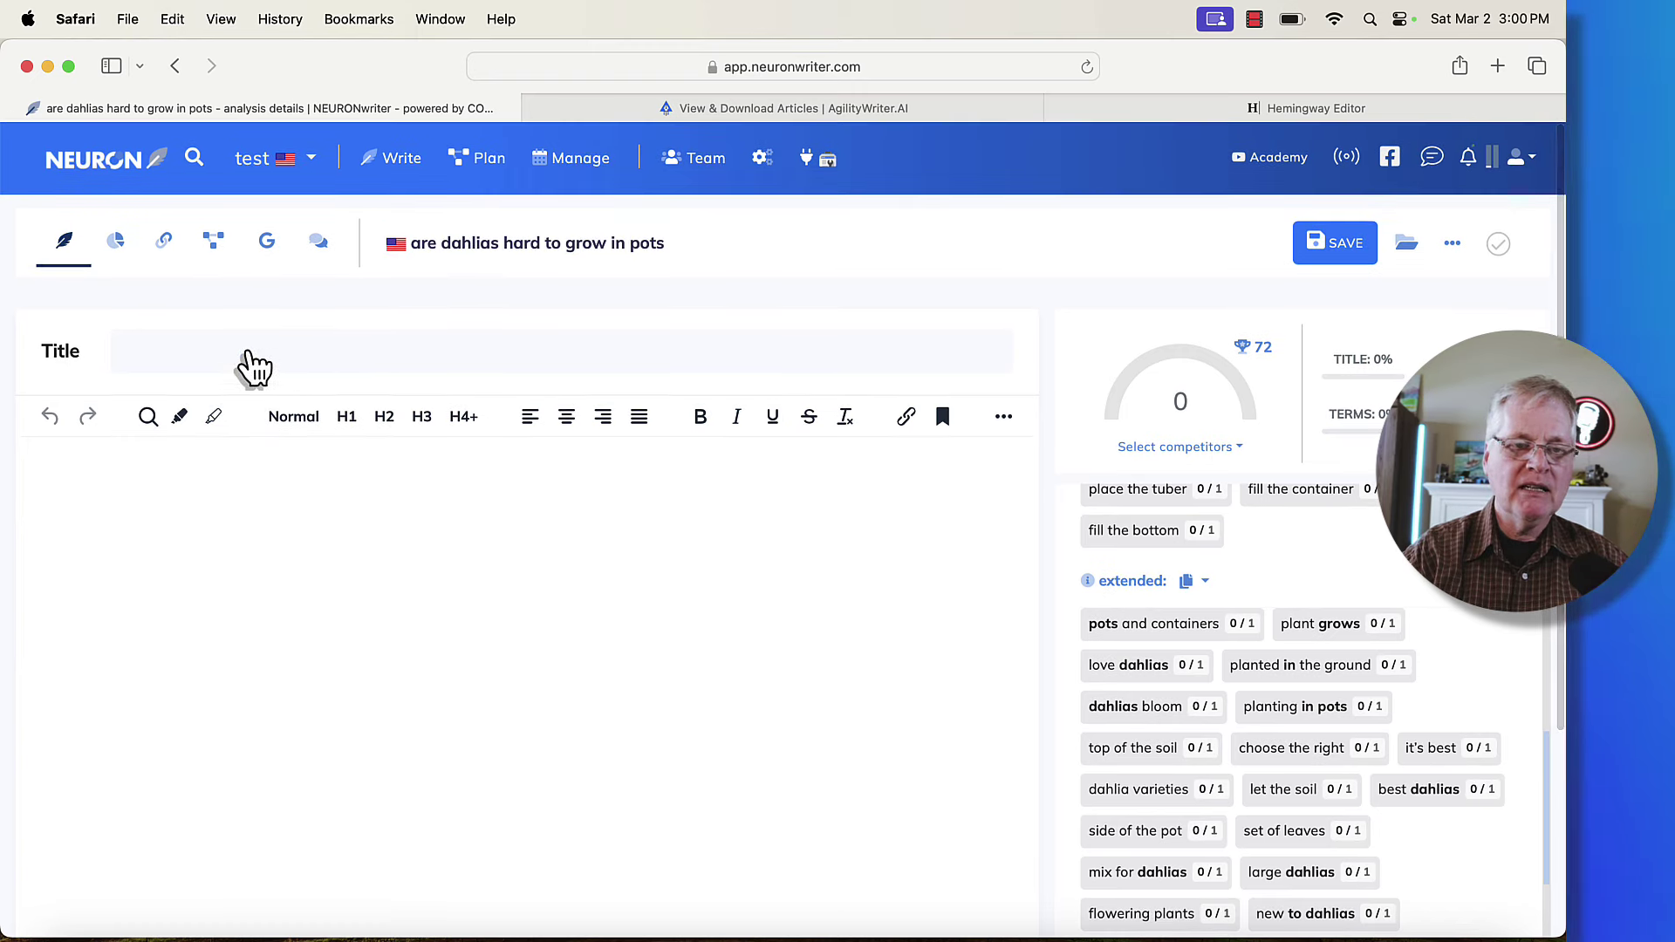
Save the title 'Ultimate Guide to Growing Stunning Dahlias in Containers' with an AI-generated meta description
left_click(245, 356)
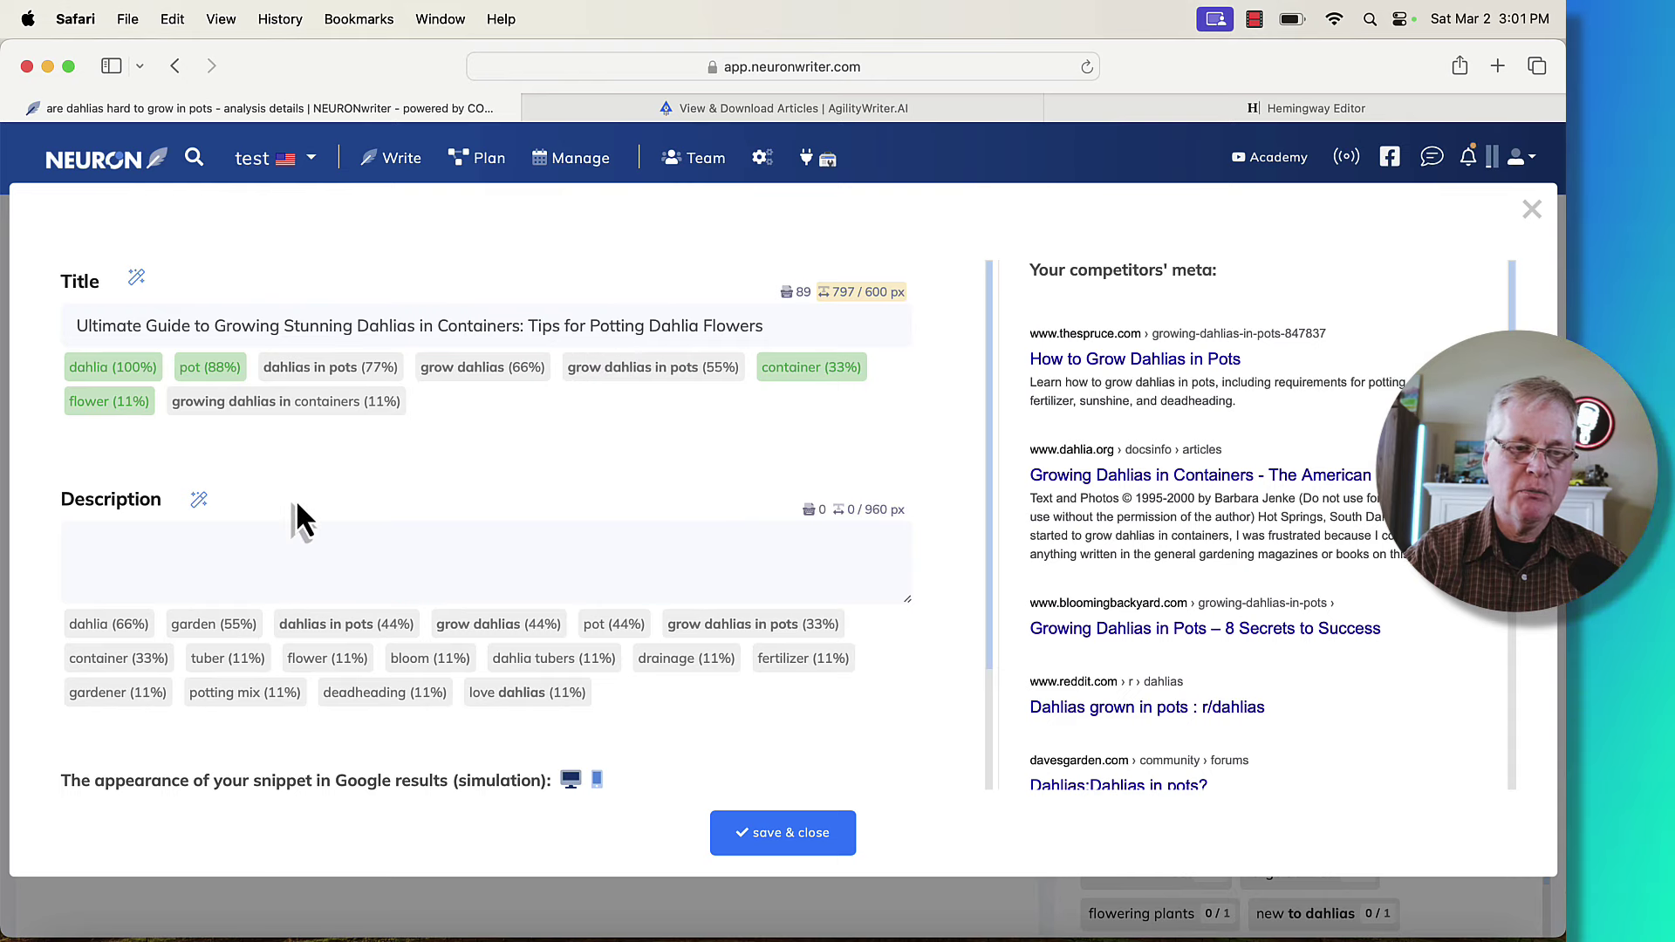
left_click(199, 500)
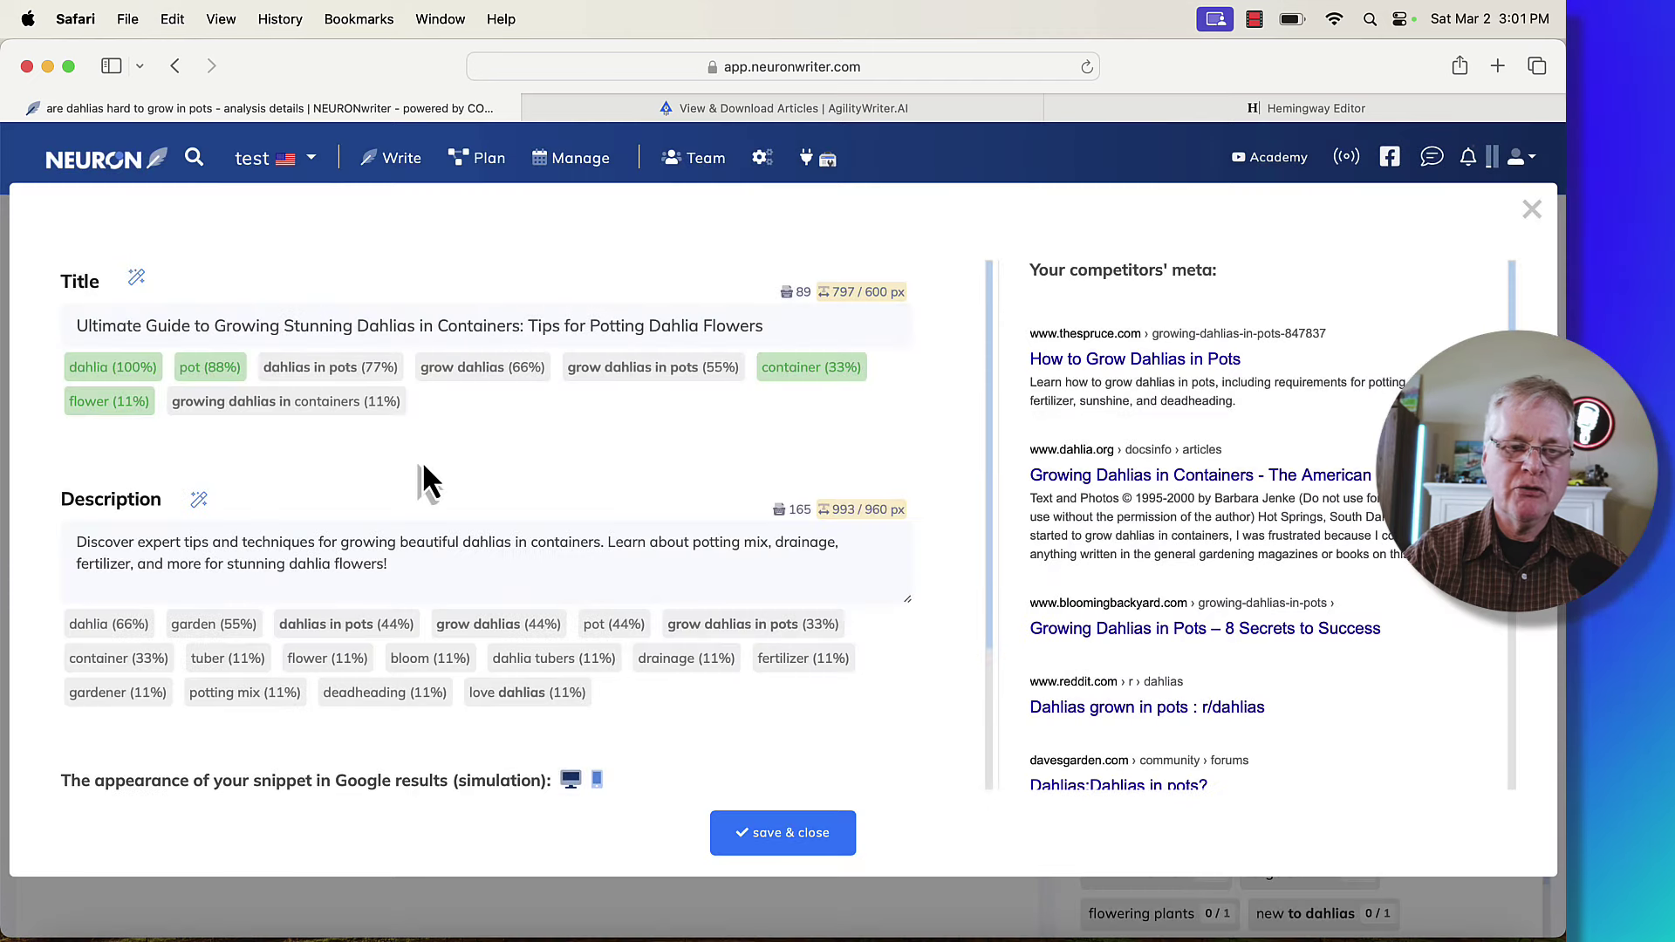
left_click(781, 832)
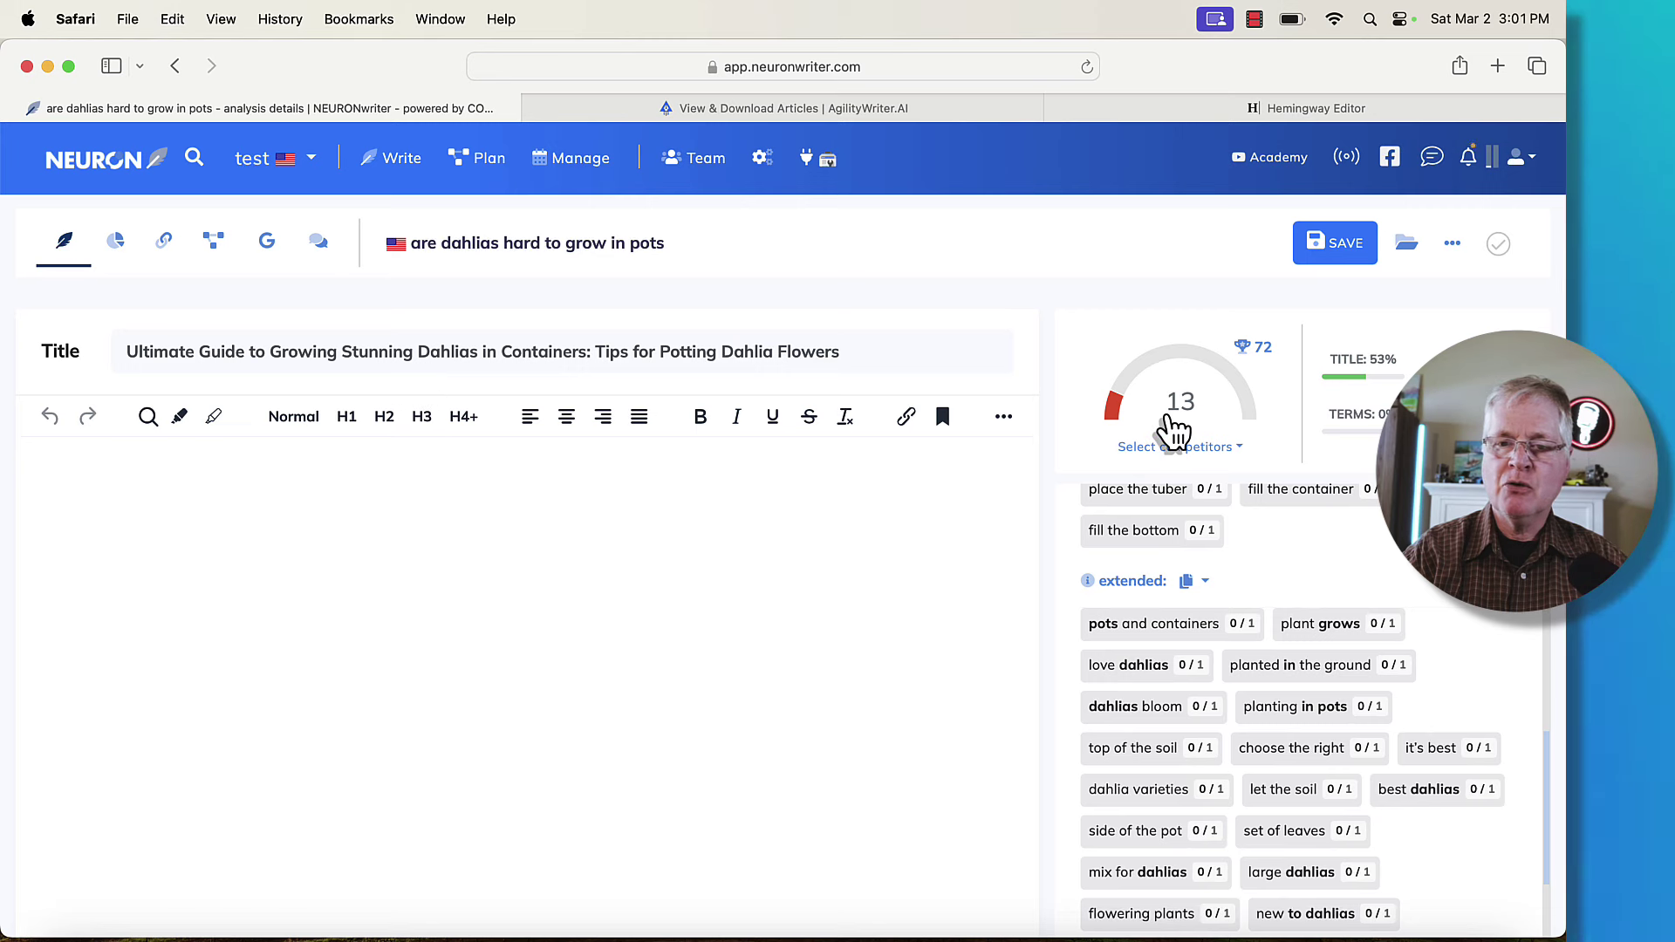
Paste the copied dahlias article into the empty editor, lifting the content score to 68
mouse_move(1267, 362)
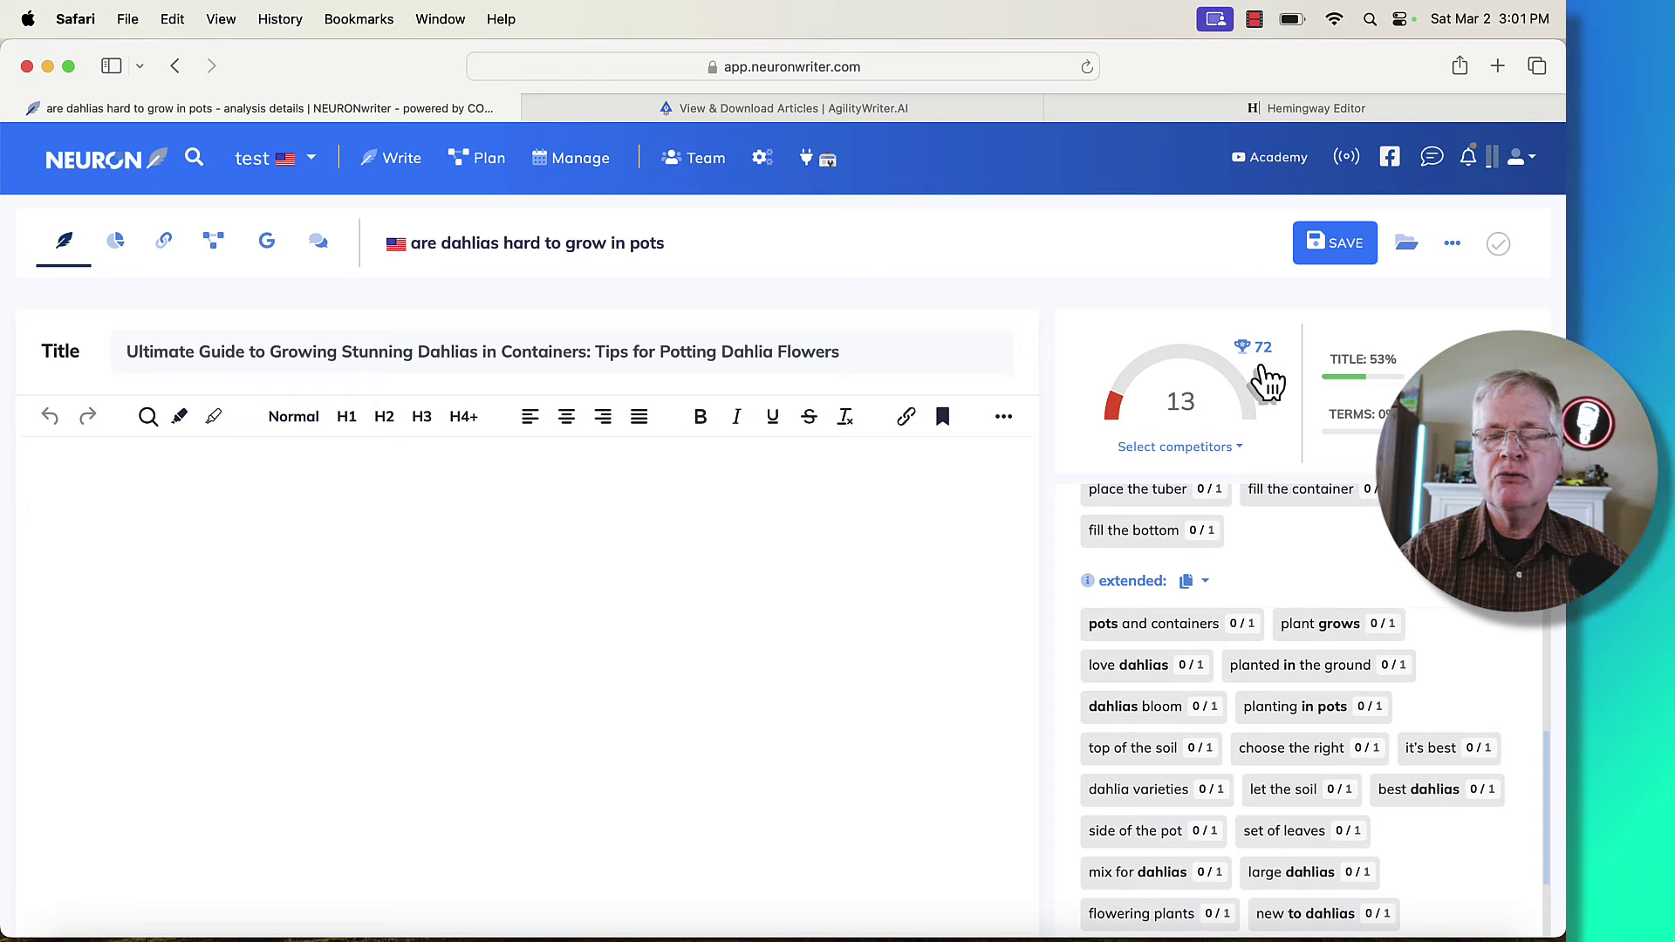
left_click(269, 476)
key("super+v")
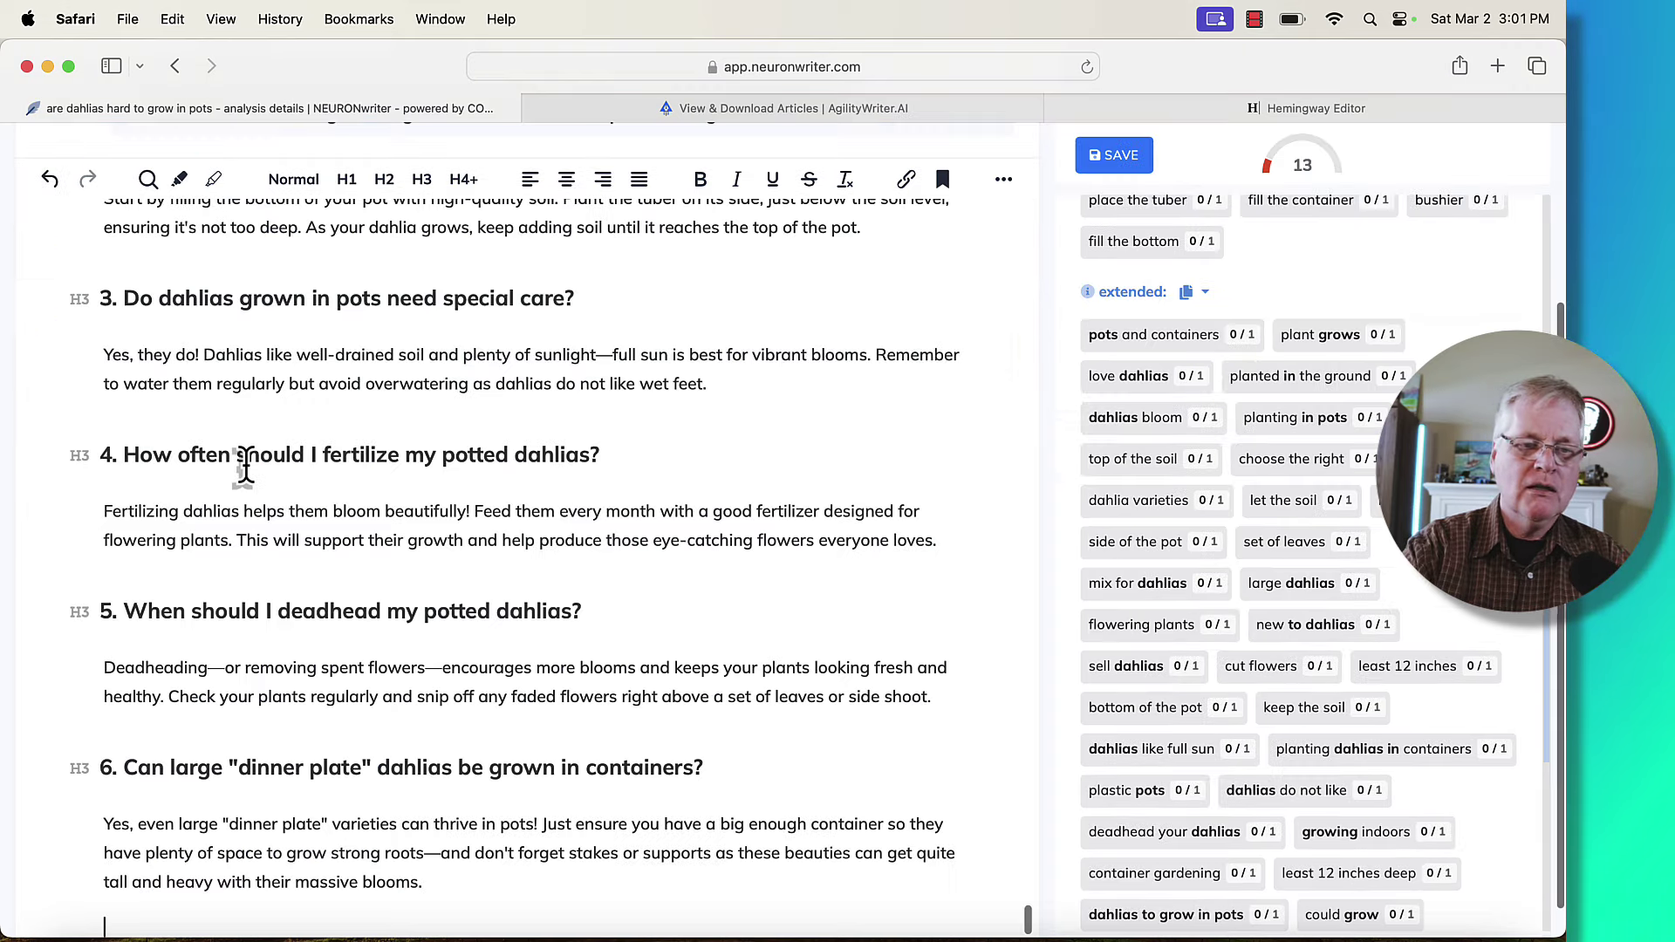
Review term usage in the Terms sidebar against the 72 benchmark
scroll(1331, 426, "up", 10)
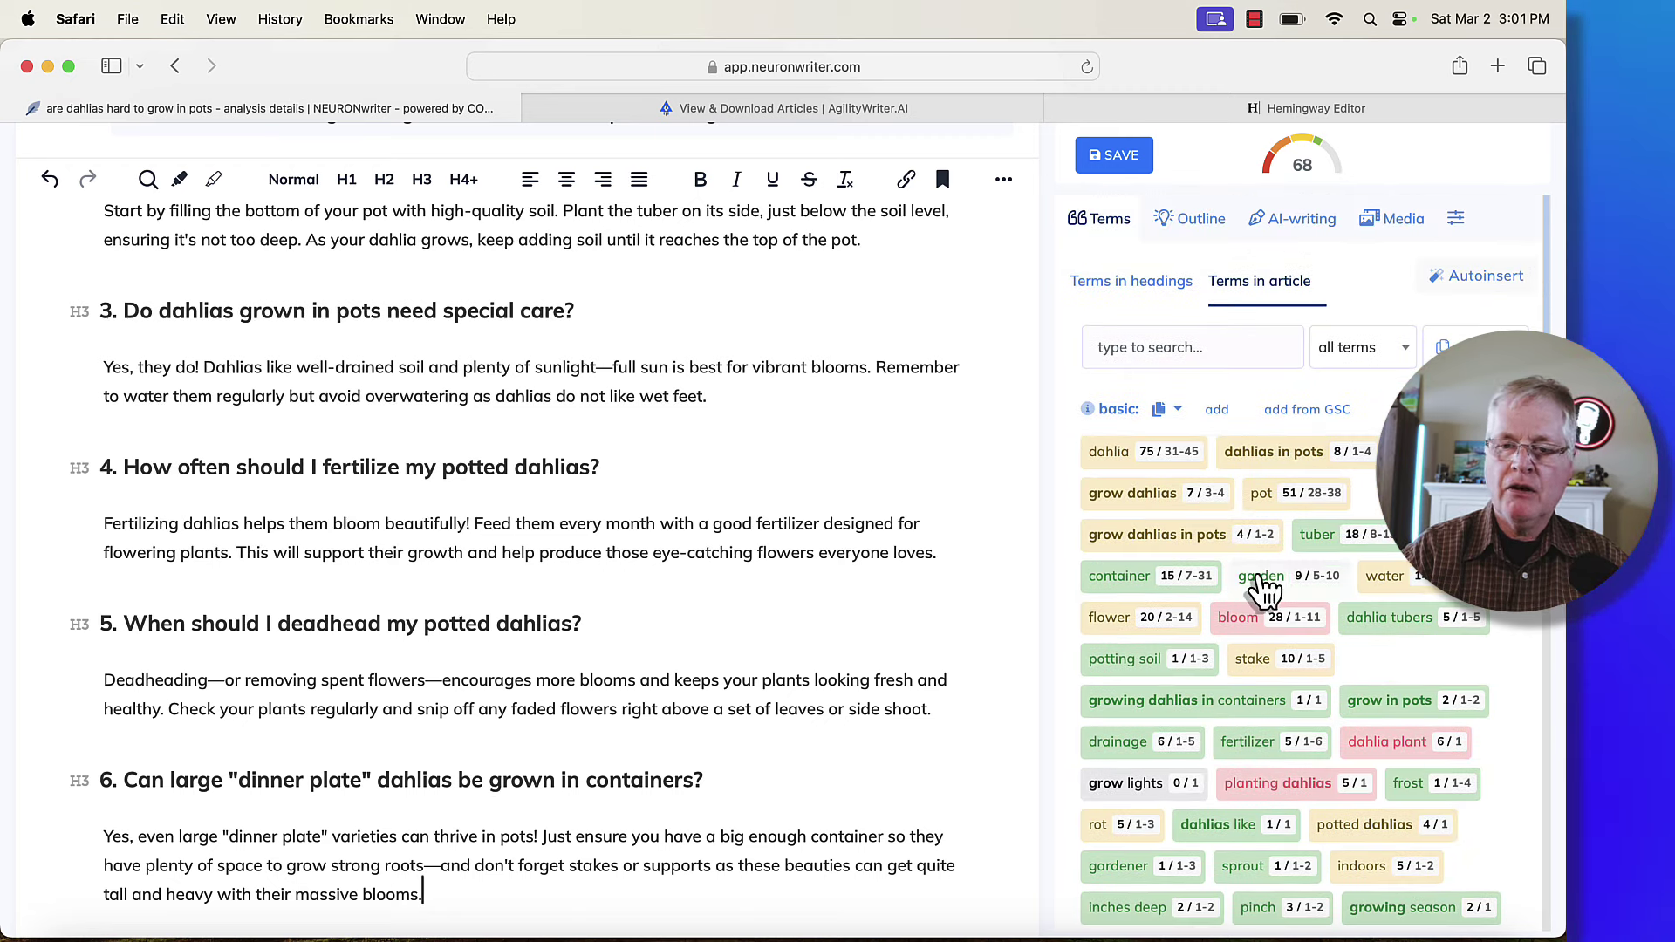
scroll(1261, 586, "down", 5)
scroll(1264, 587, "down", 1)
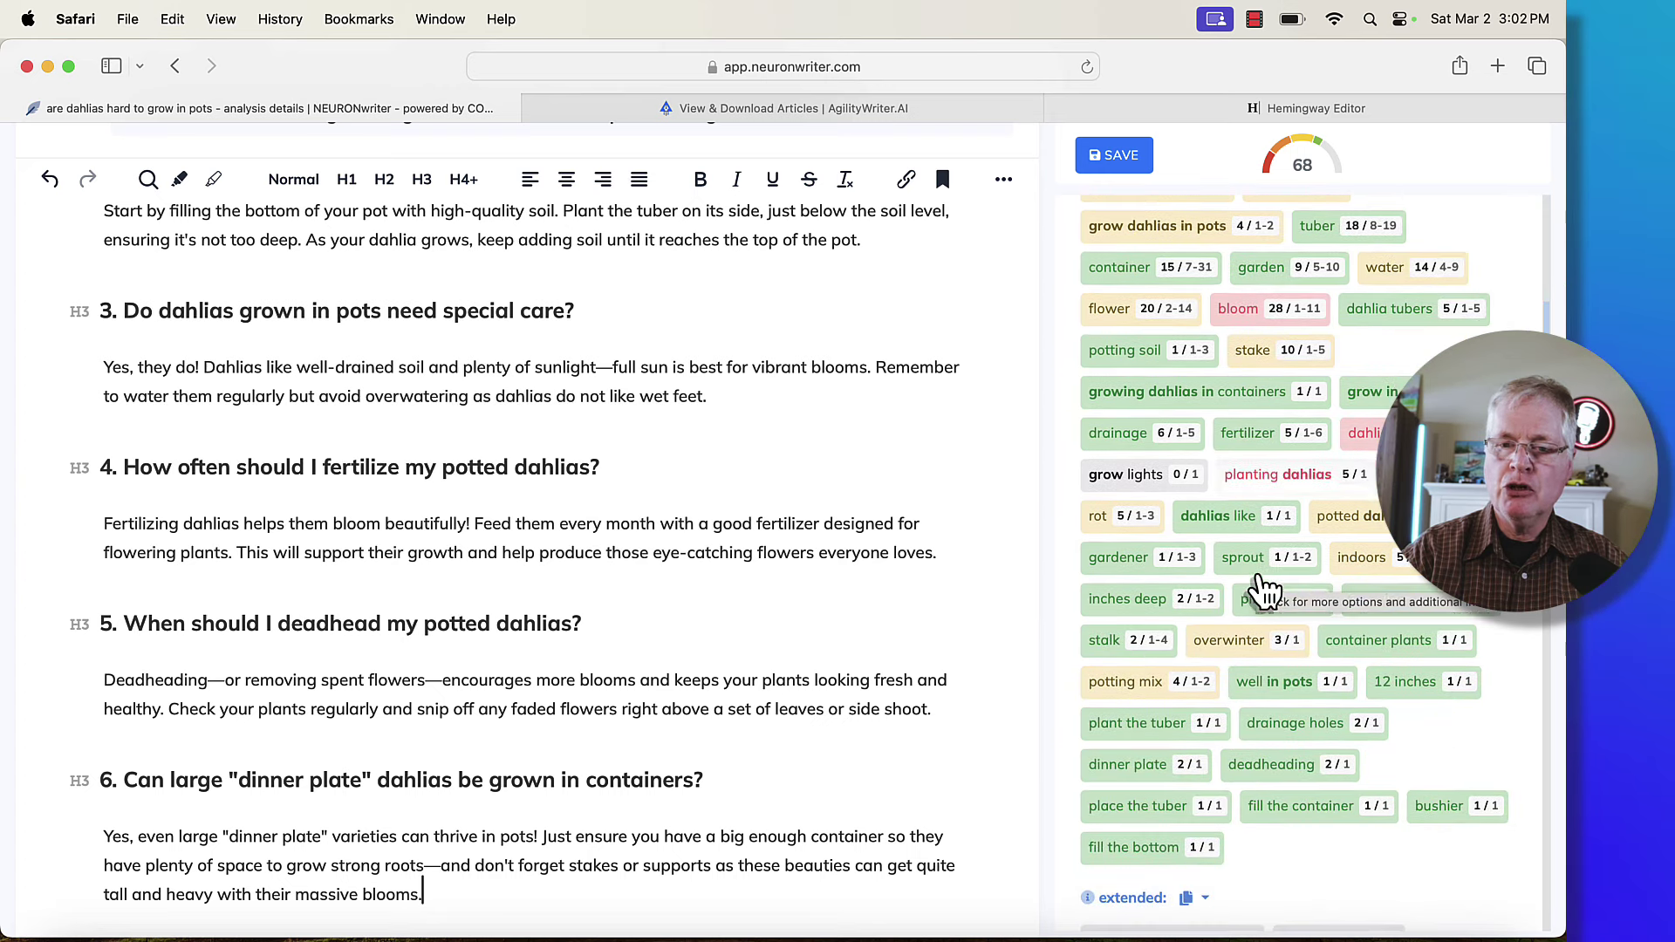
scroll(1126, 562, "up", 1)
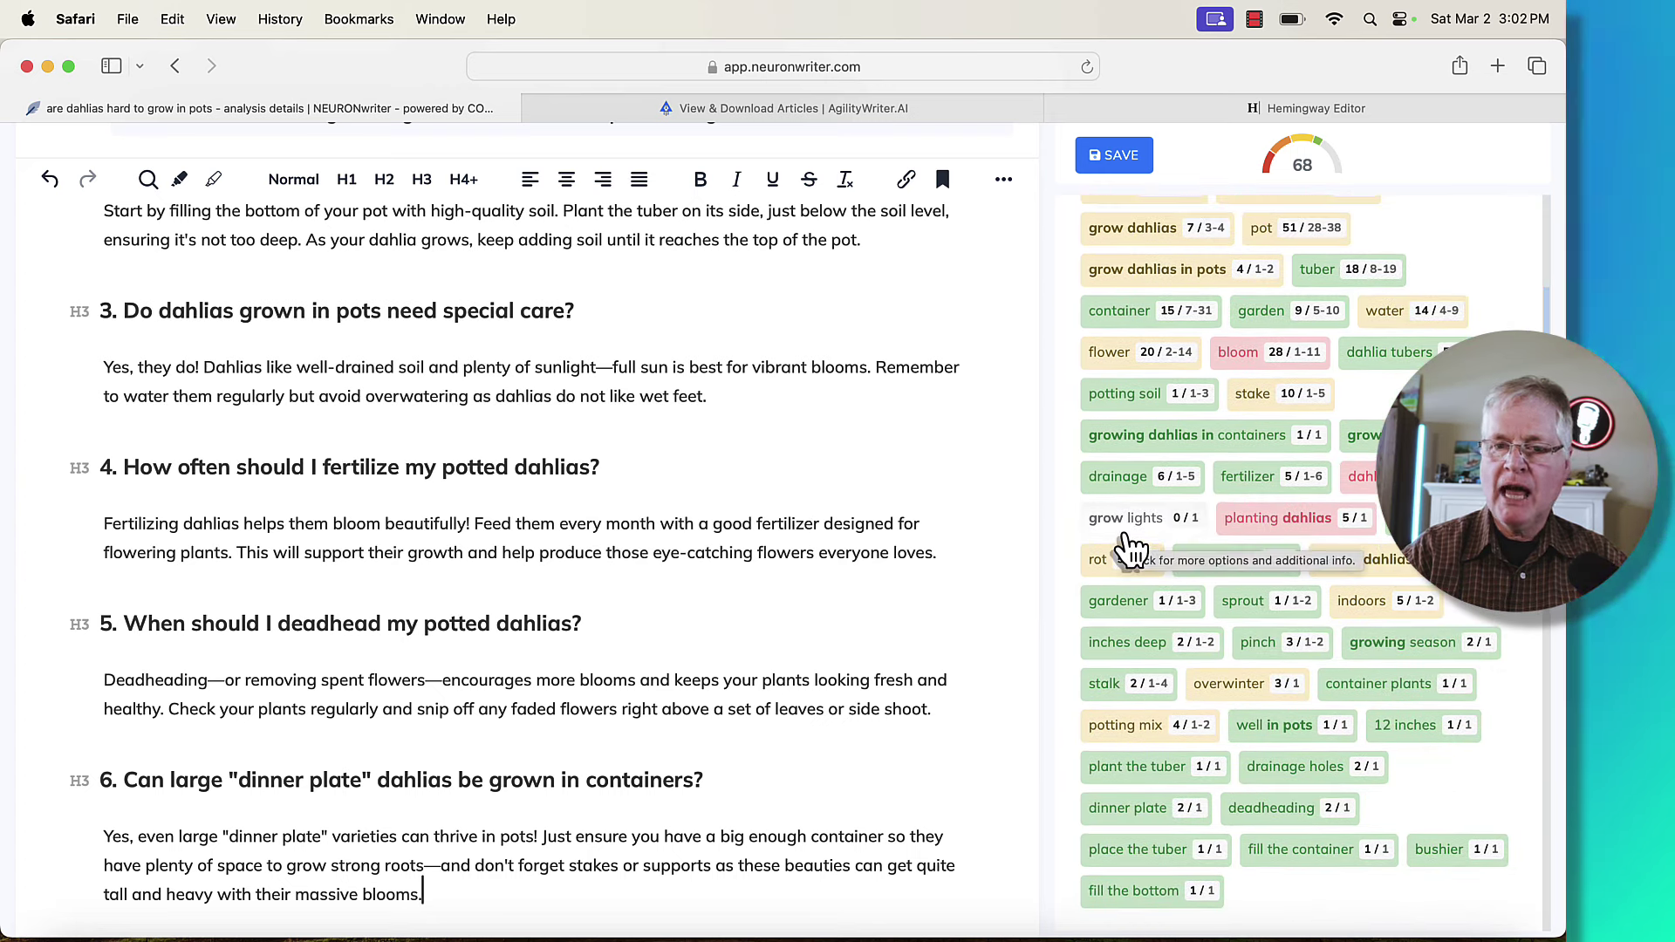
scroll(1130, 548, "down", 6)
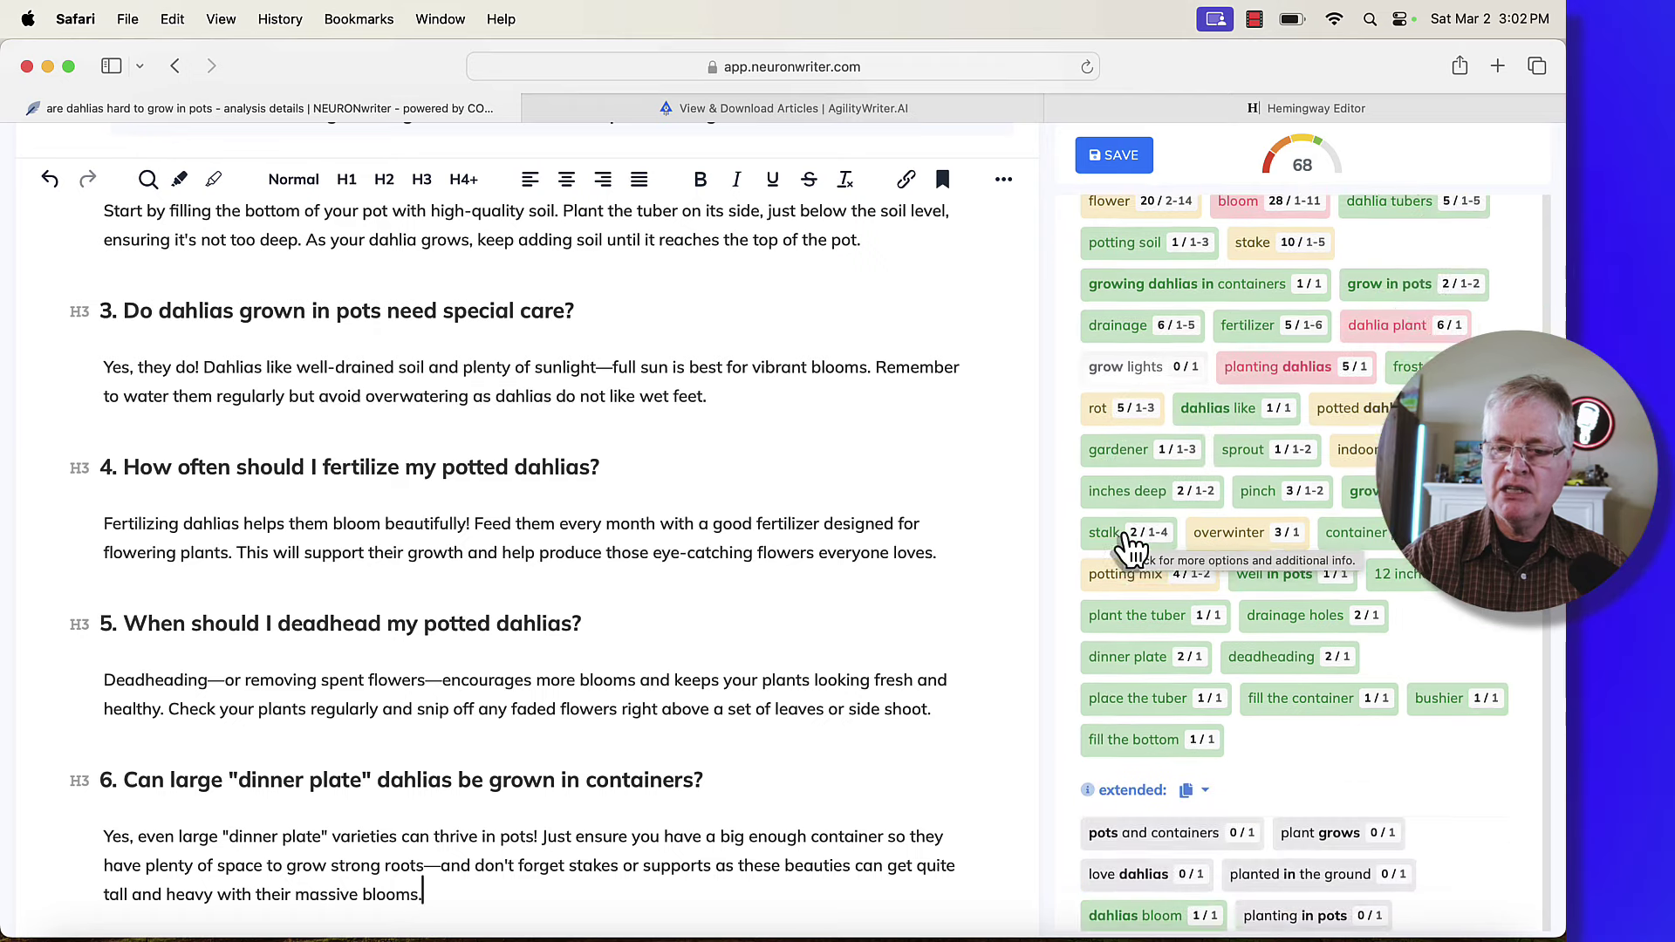
scroll(1289, 671, "down", 3)
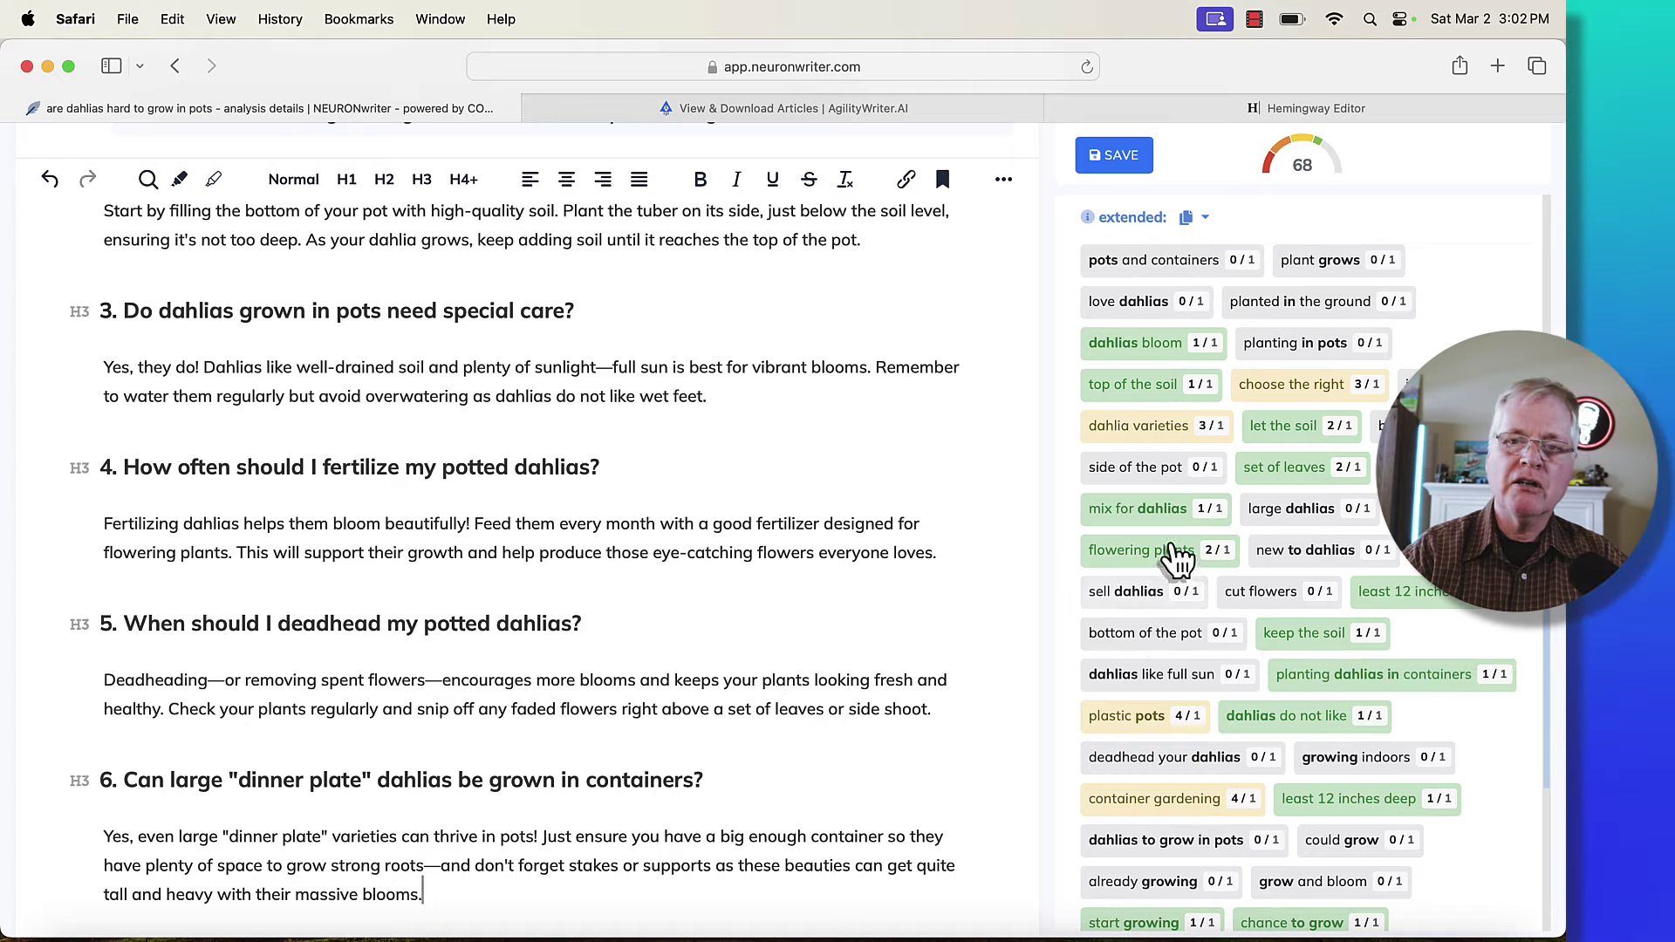
scroll(1256, 423, "up", 9)
scroll(1256, 423, "up", 4)
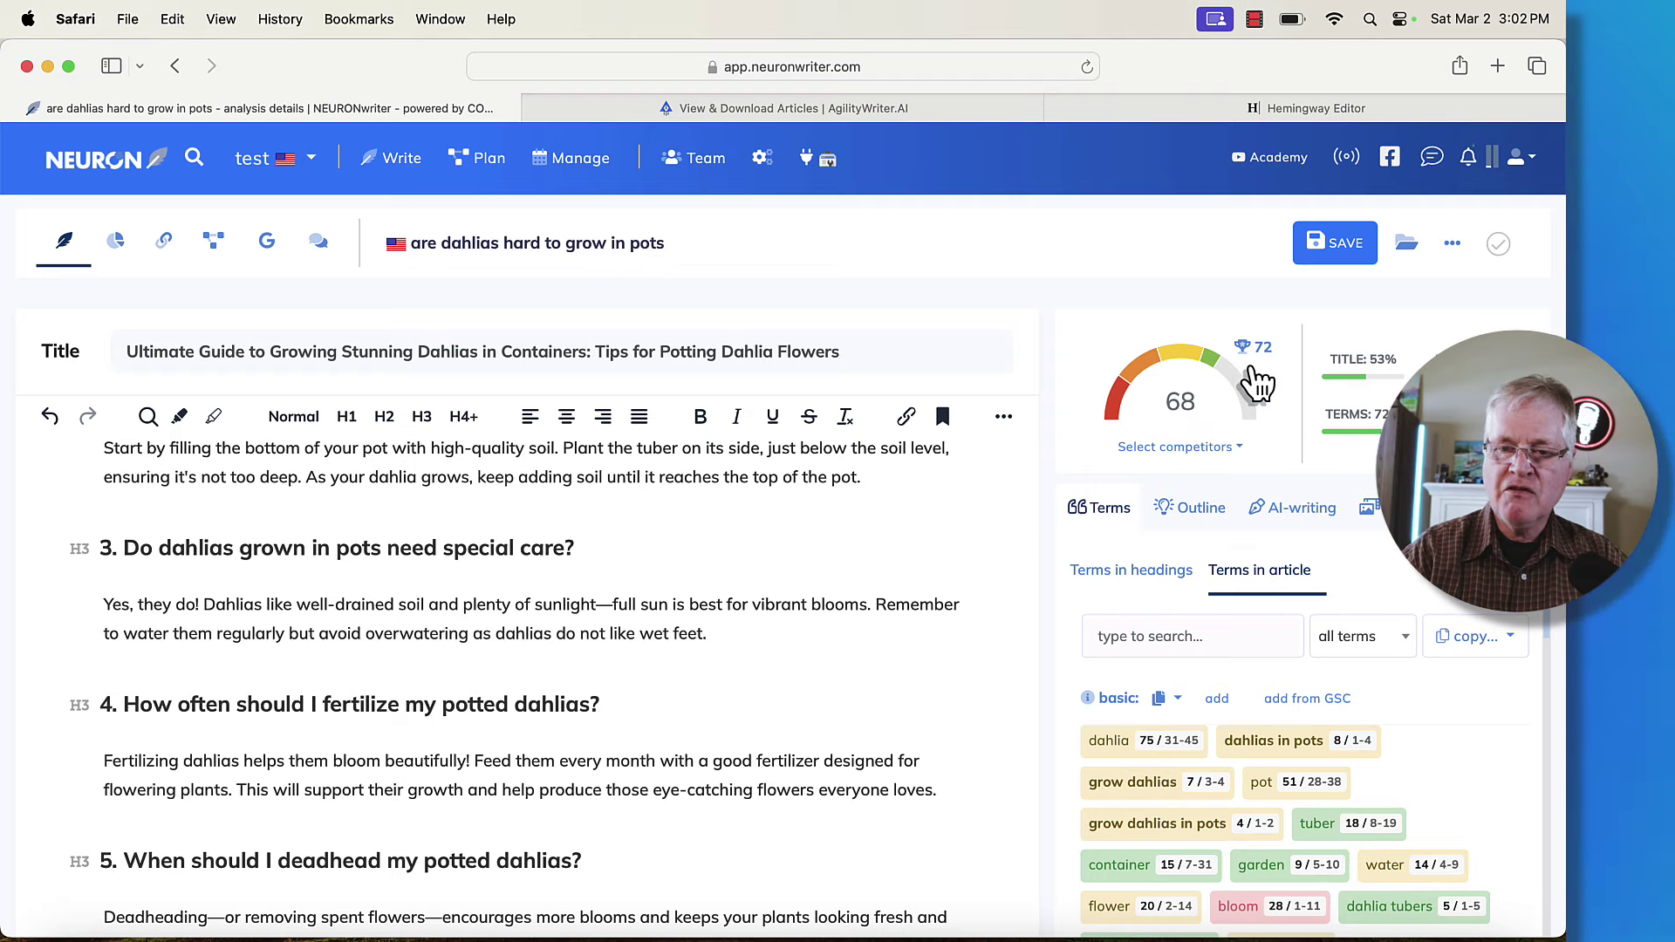
left_click(1131, 570)
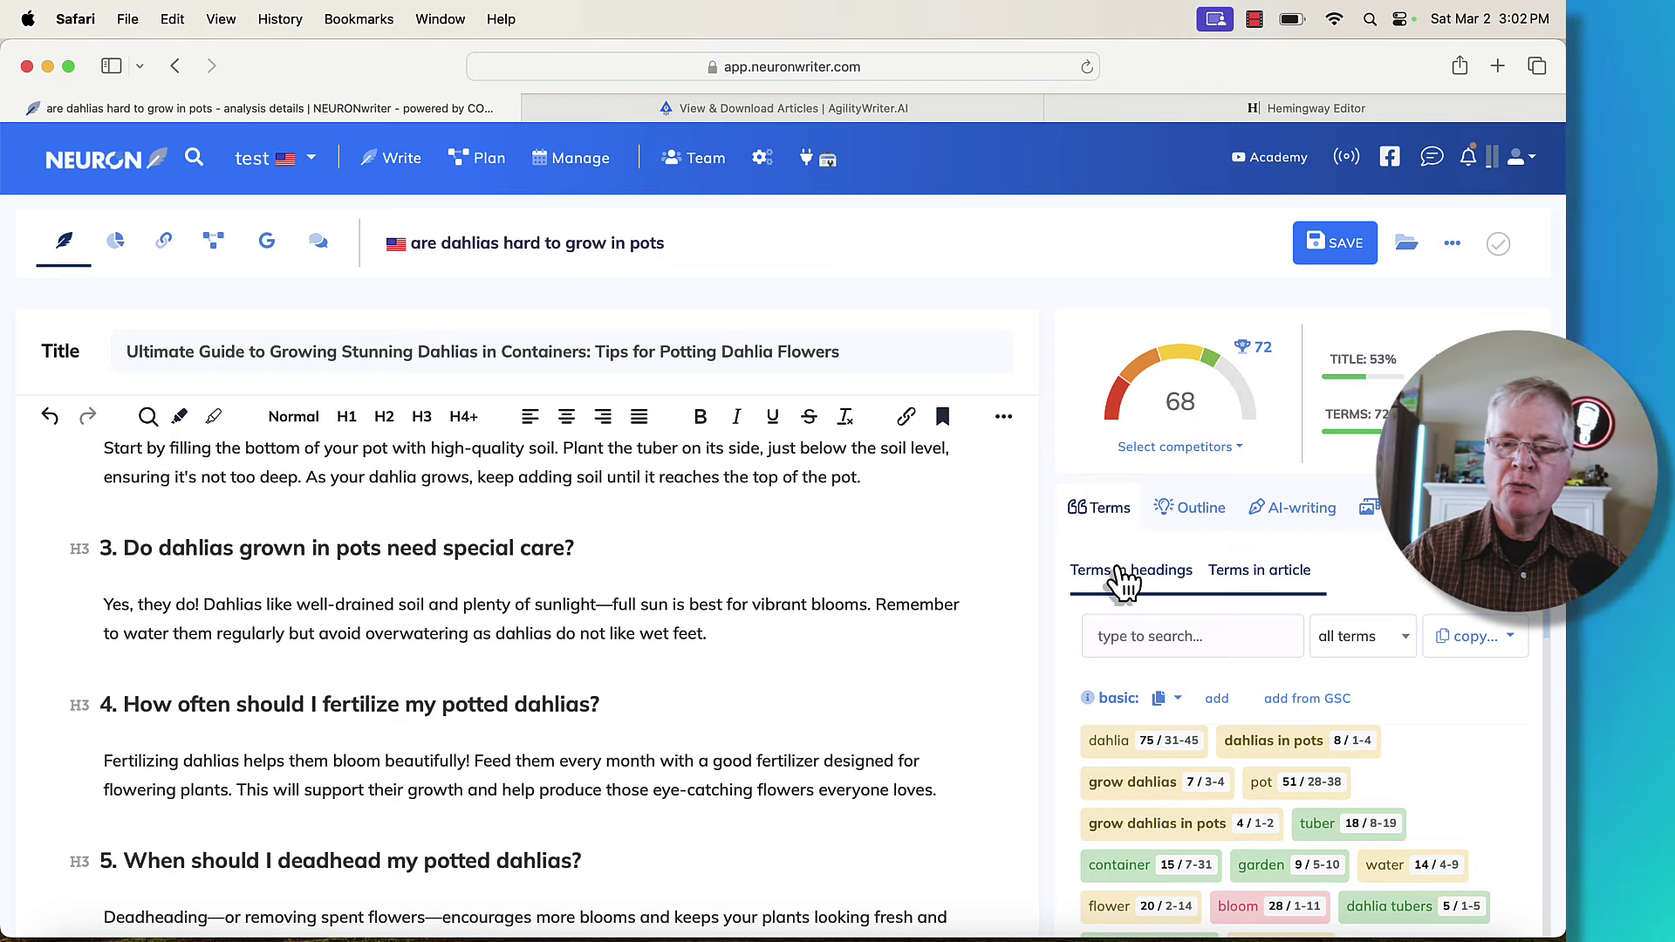
scroll(1248, 683, "down", 3)
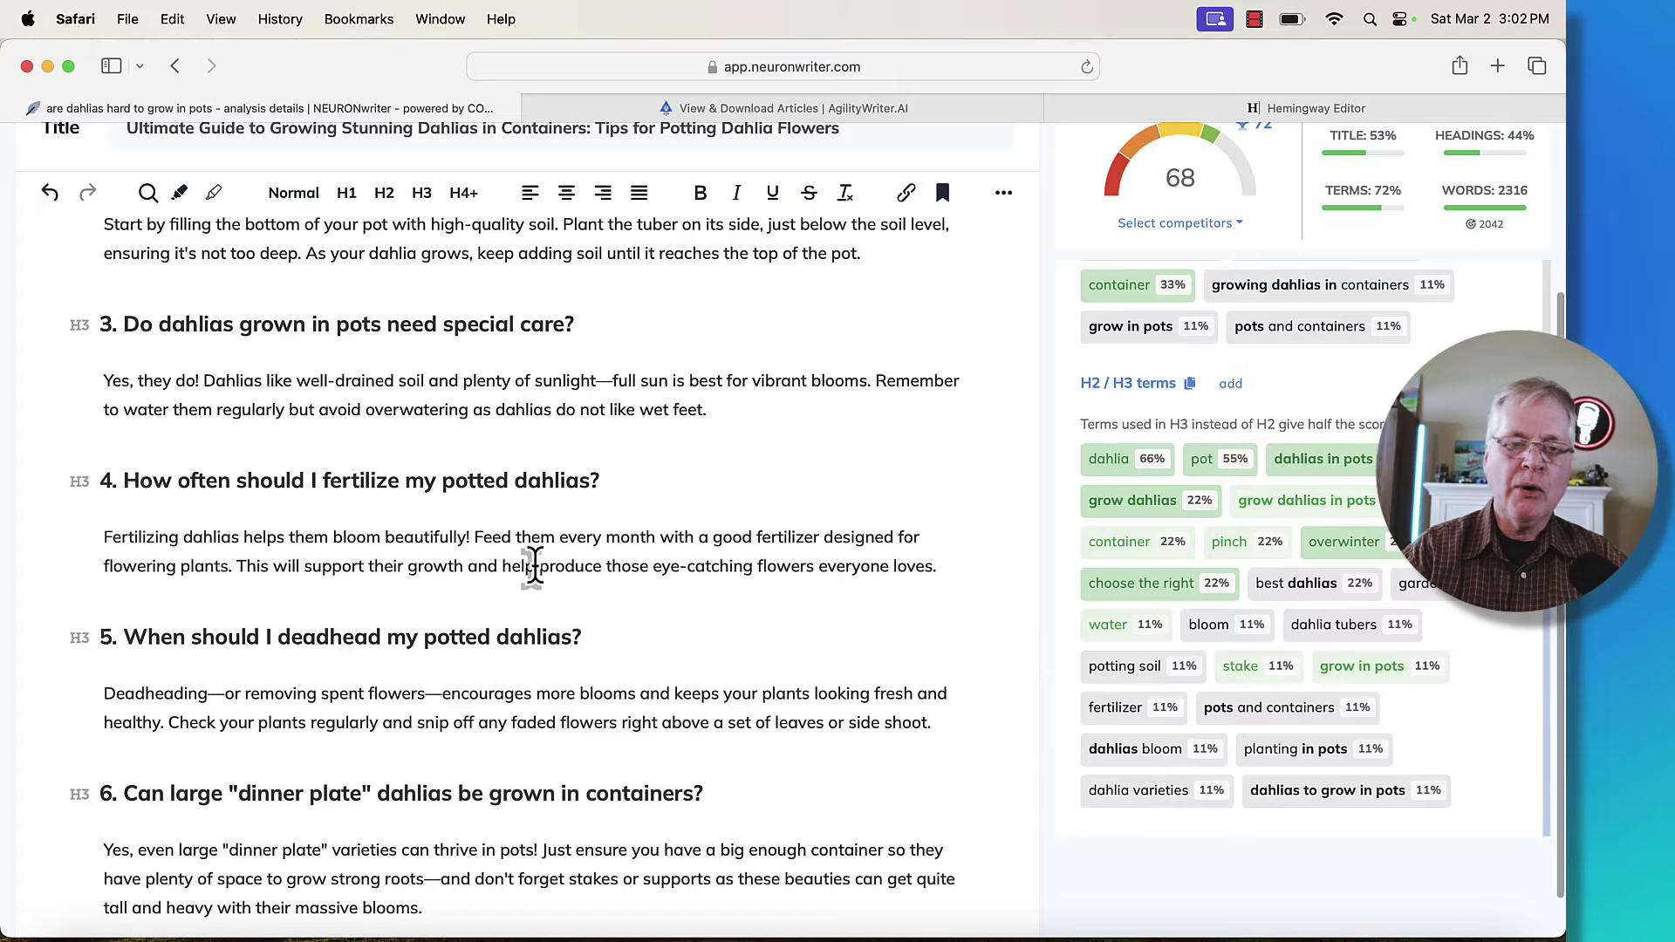
scroll(528, 537, "up", 15)
scroll(528, 537, "up", 10)
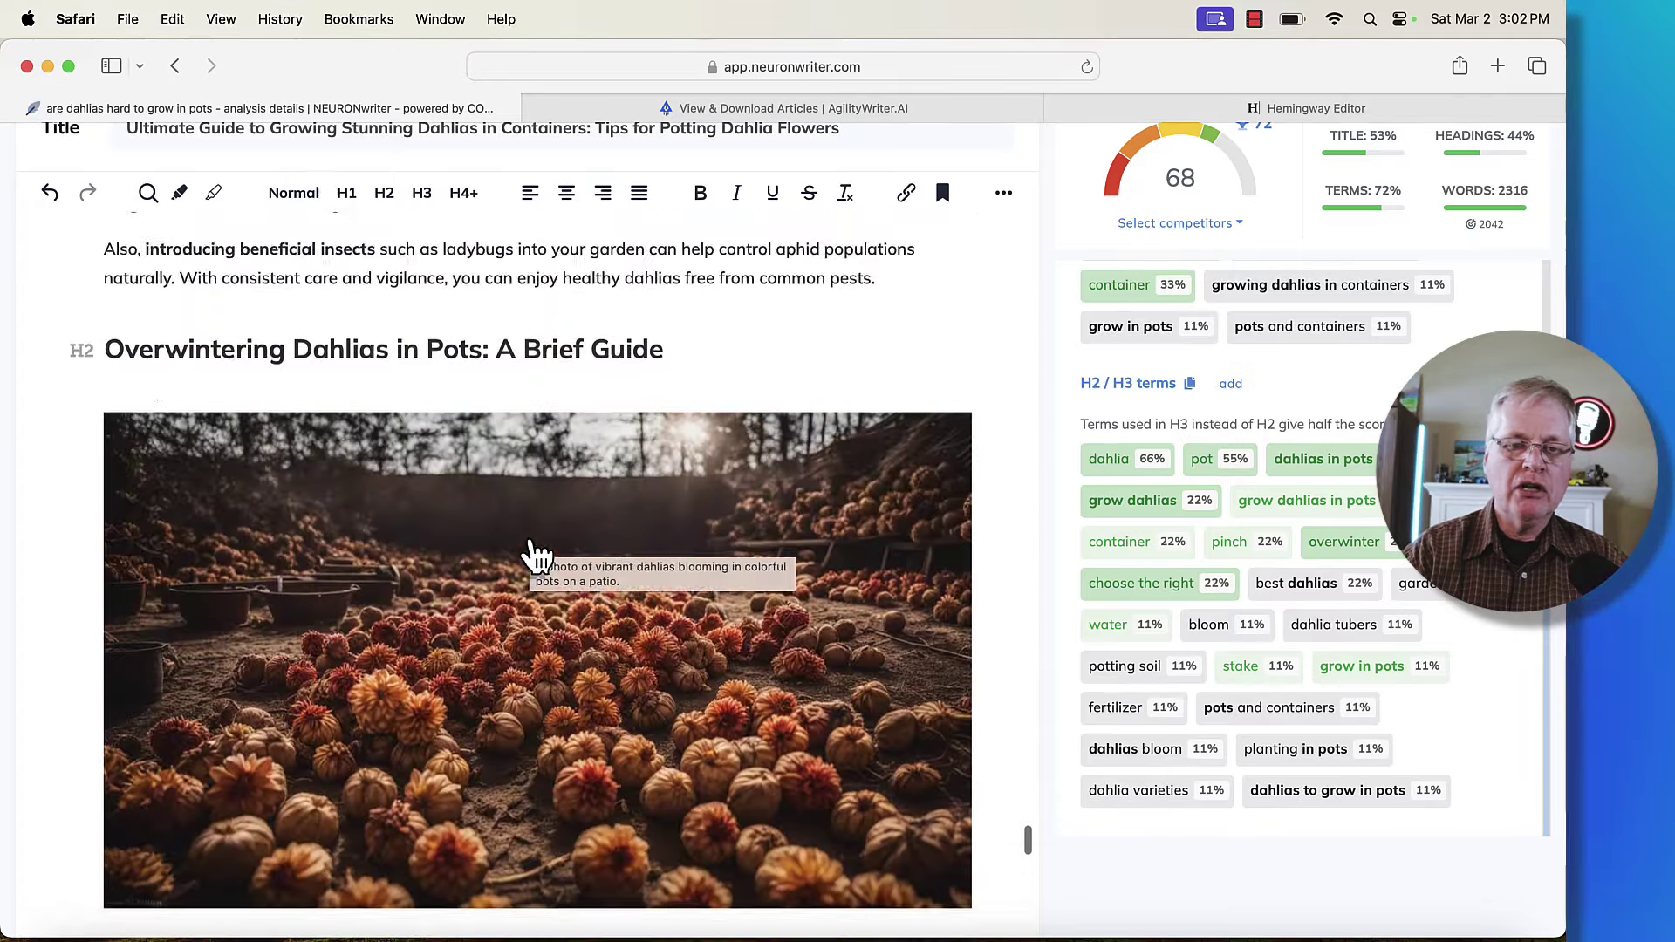
scroll(536, 554, "up", 15)
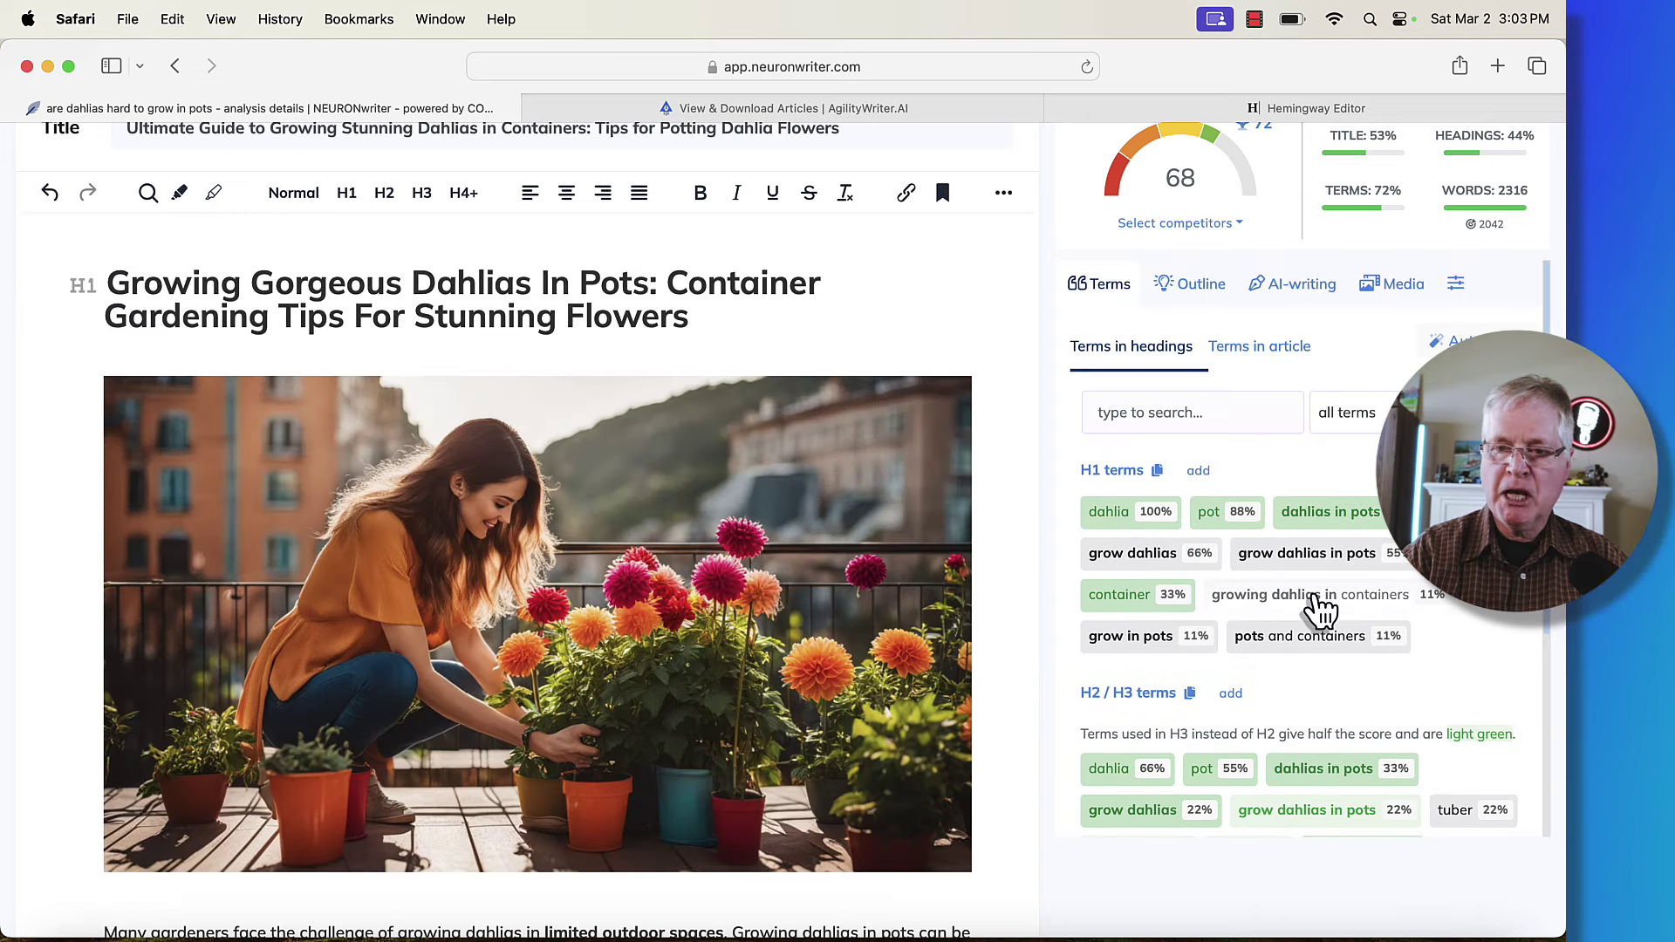
left_click(1287, 364)
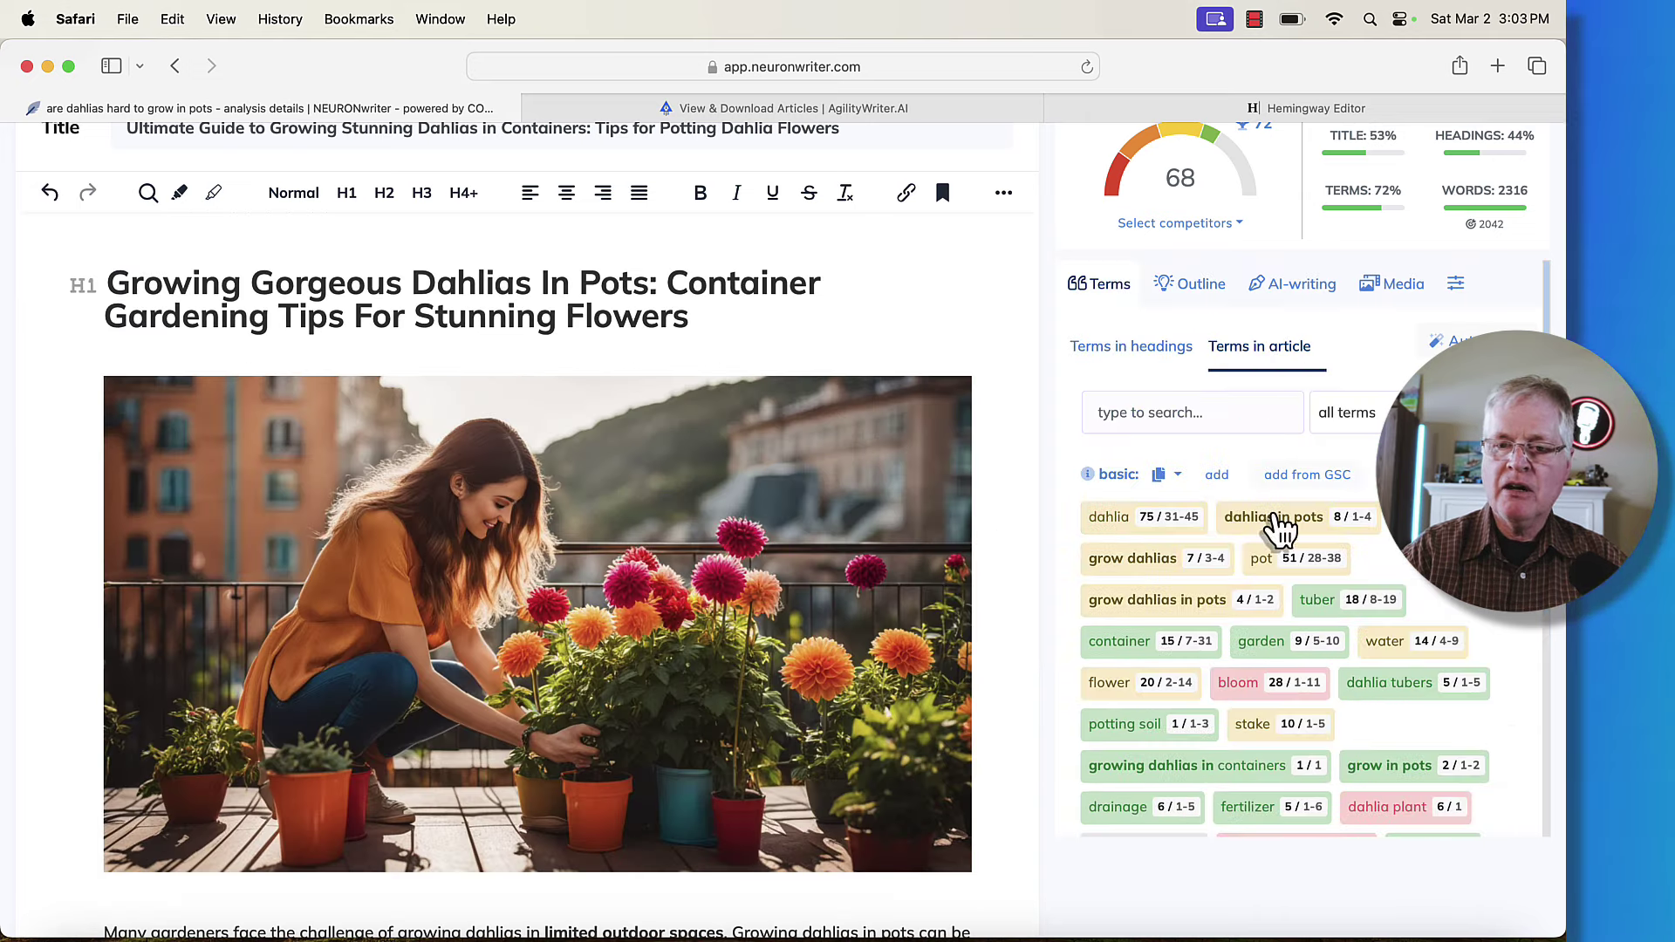
scroll(1273, 610, "down", 2)
scroll(1274, 610, "down", 2)
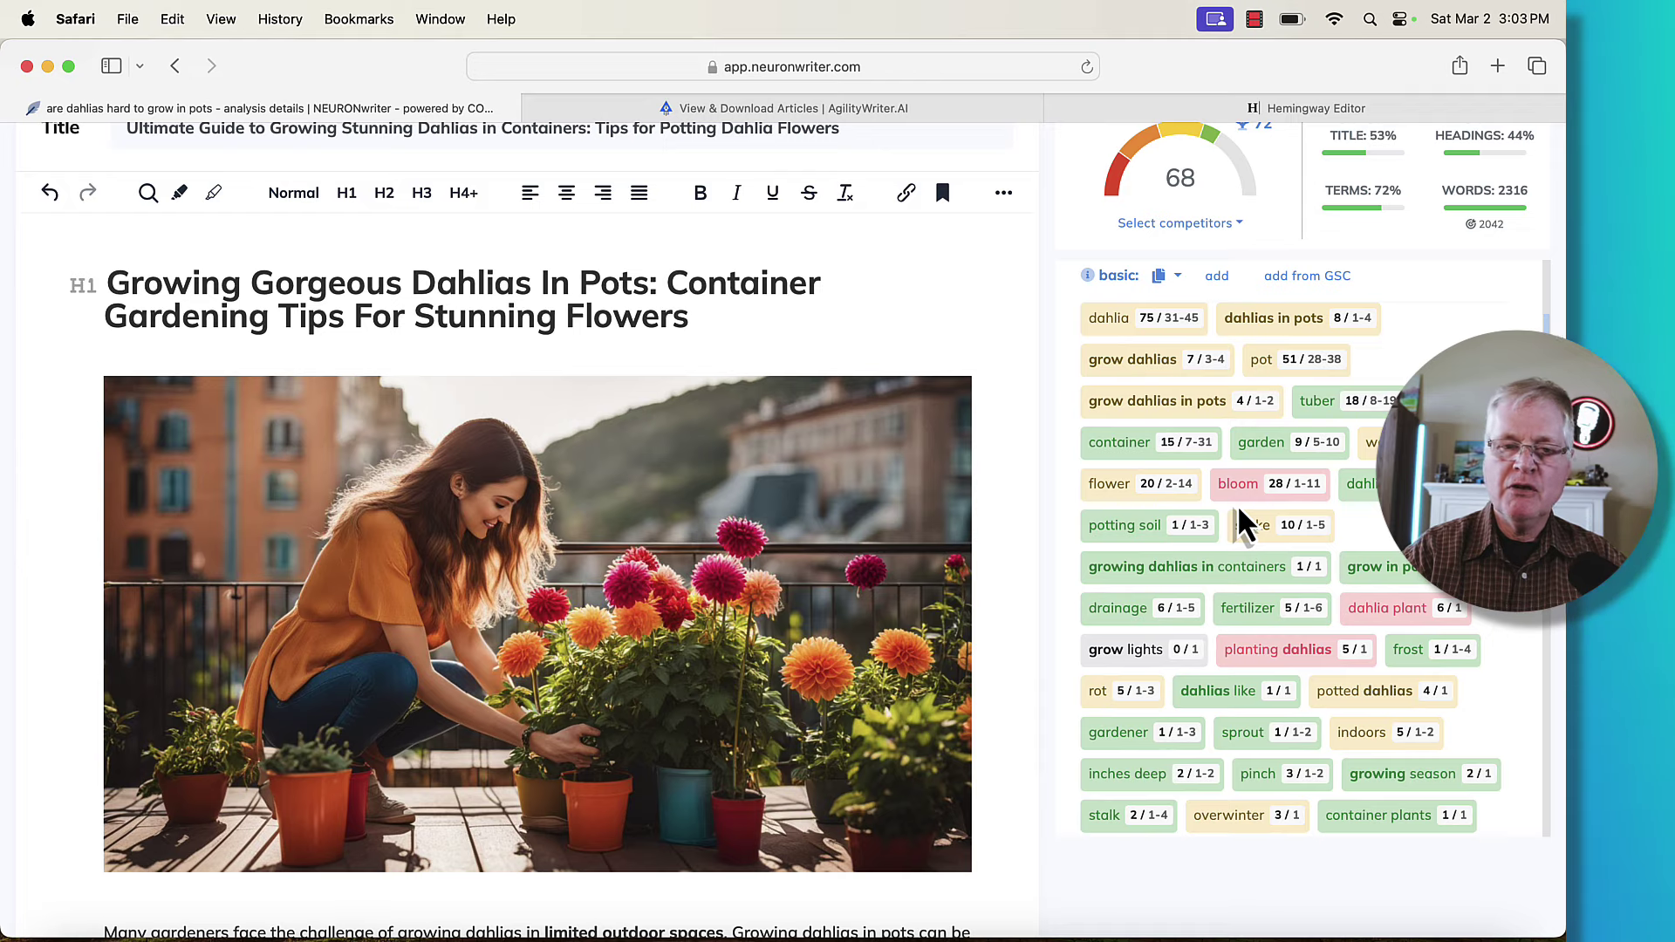
scroll(902, 471, "up", 4)
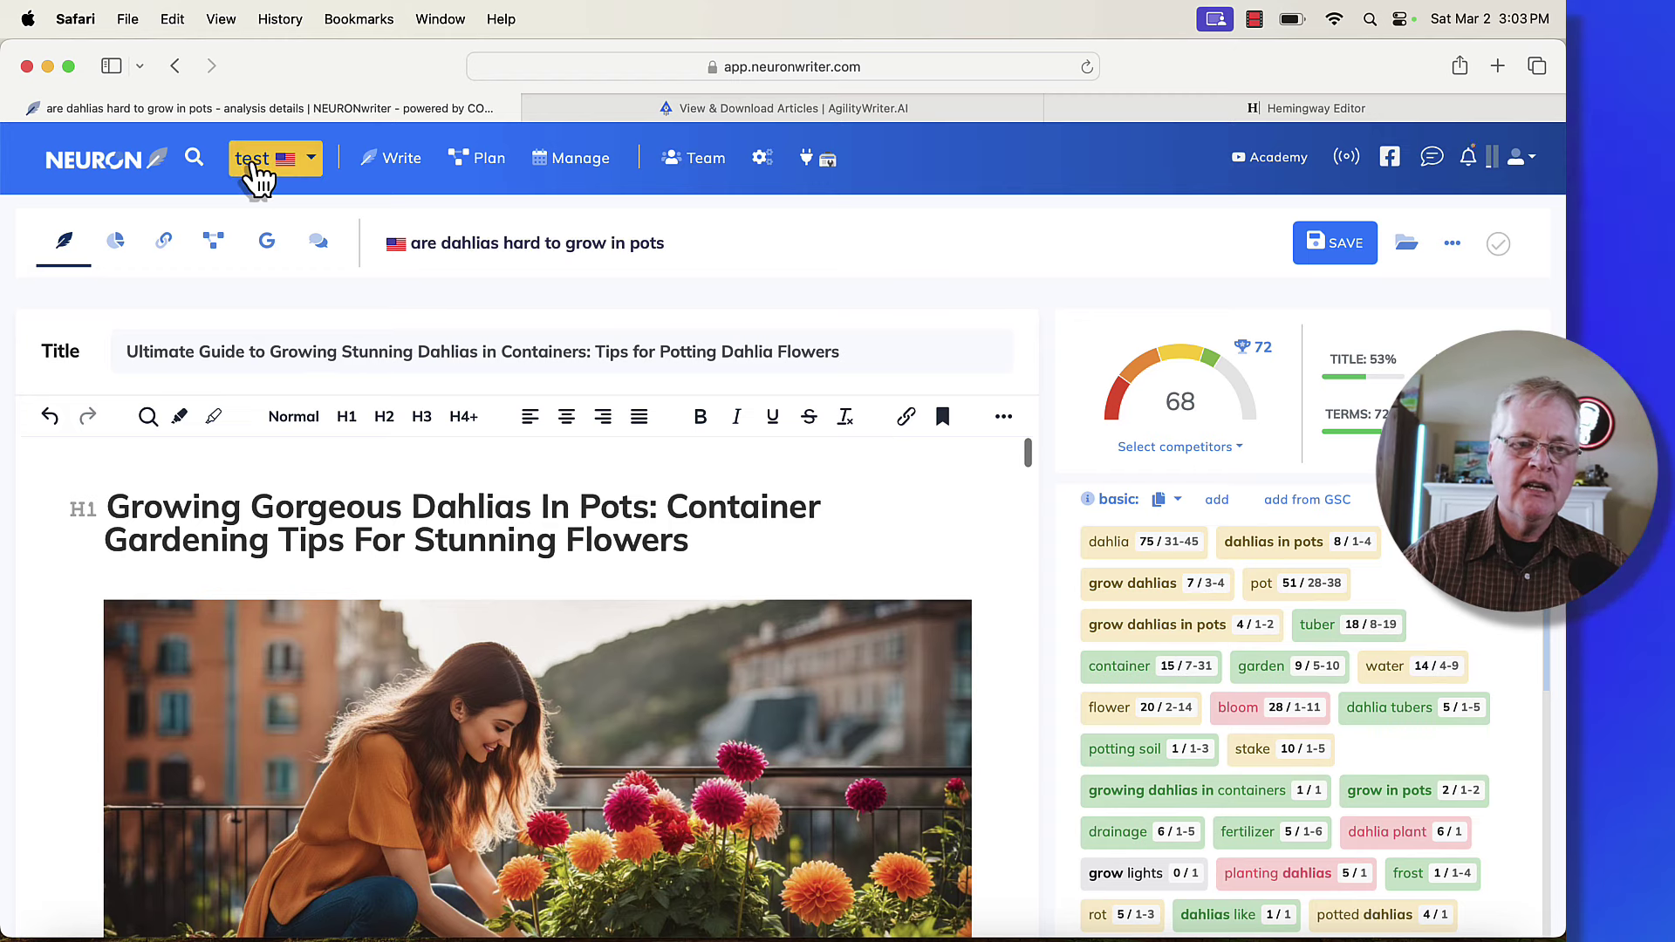
From the test project's home, open the 'first time hikers' query and its empty title/description editor
left_click(258, 175)
left_click(299, 208)
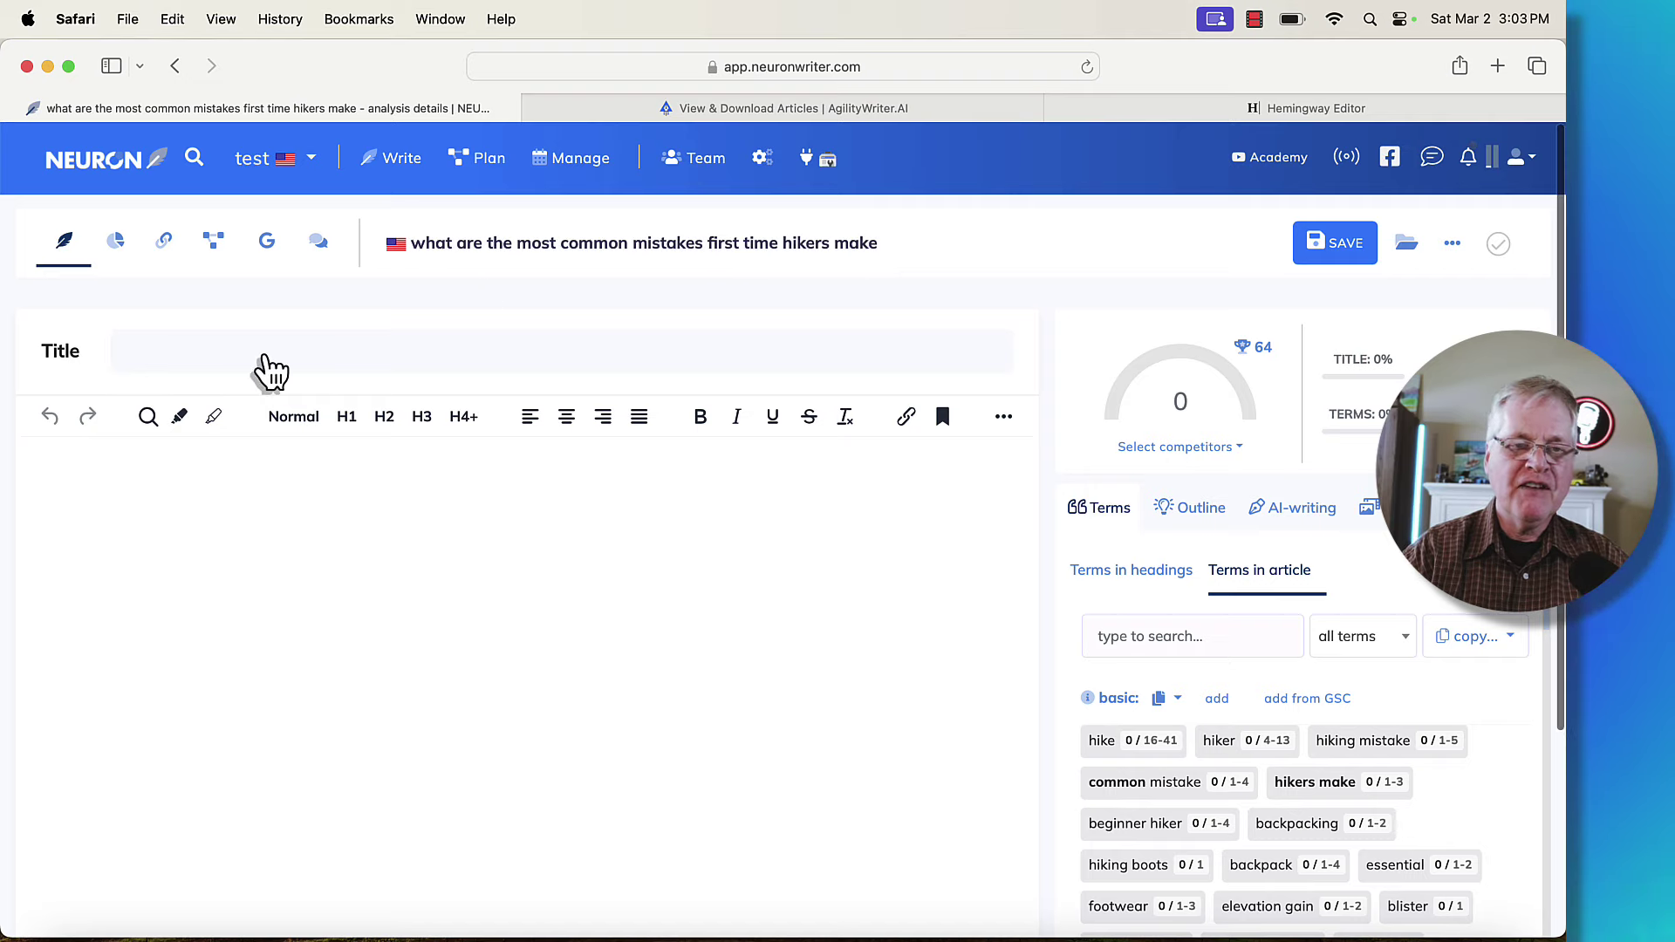
left_click(270, 371)
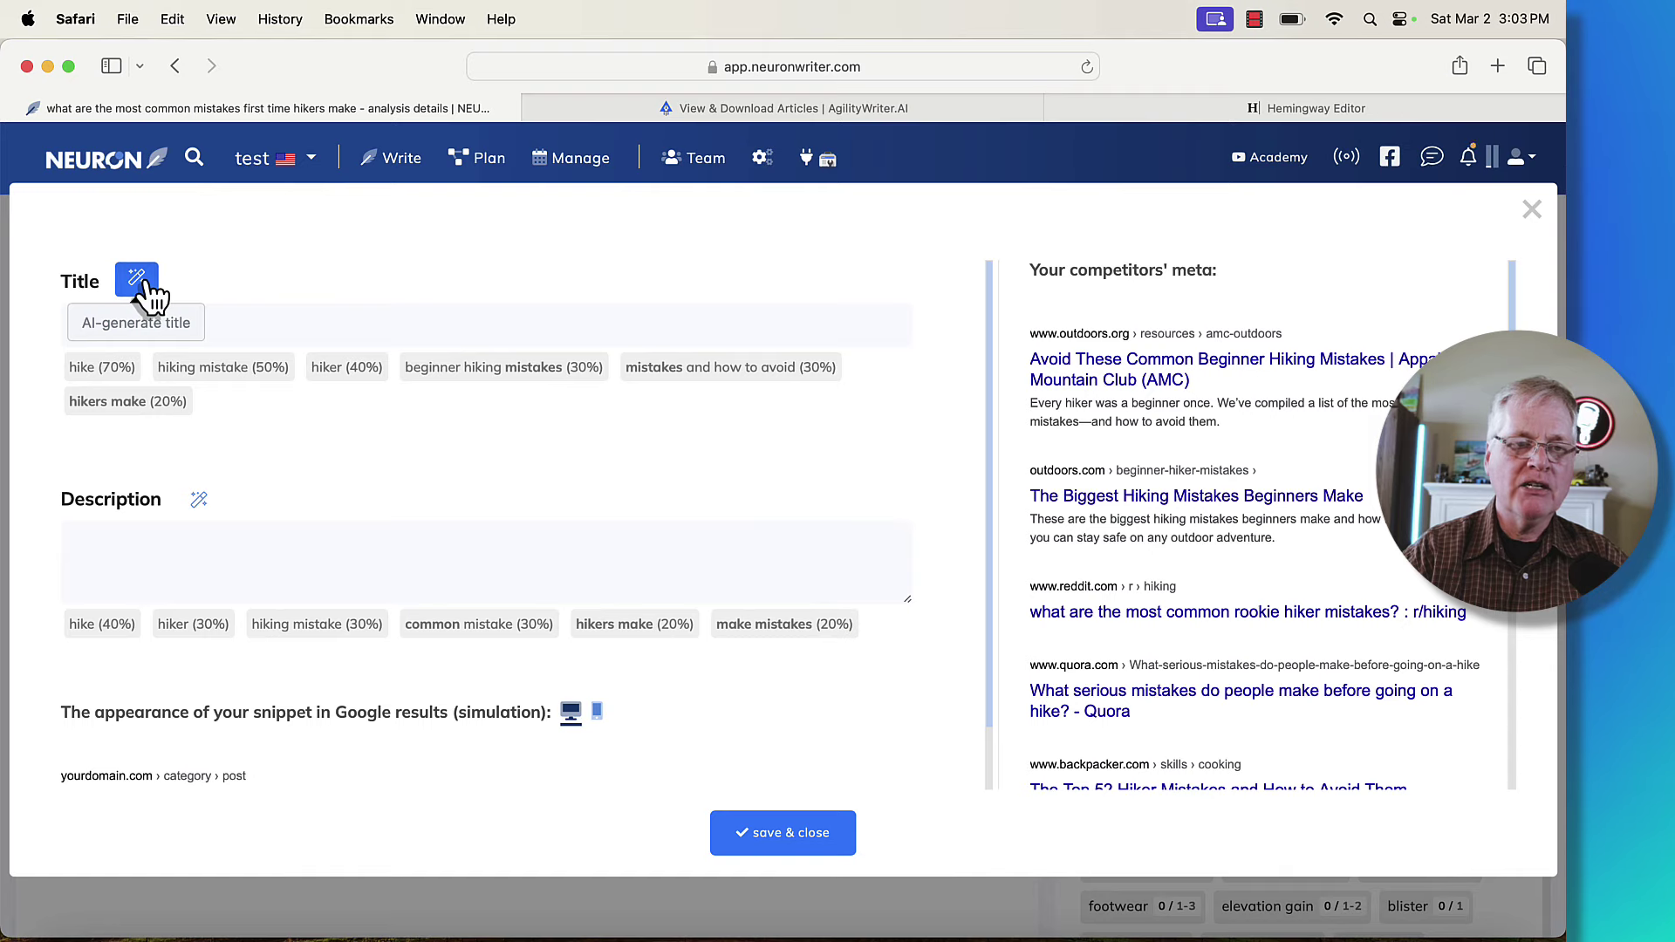
Save the AI title 'Avoid These Top 10 Common Hiking Mistakes Beginners Make…' with a generated meta description
left_click(137, 279)
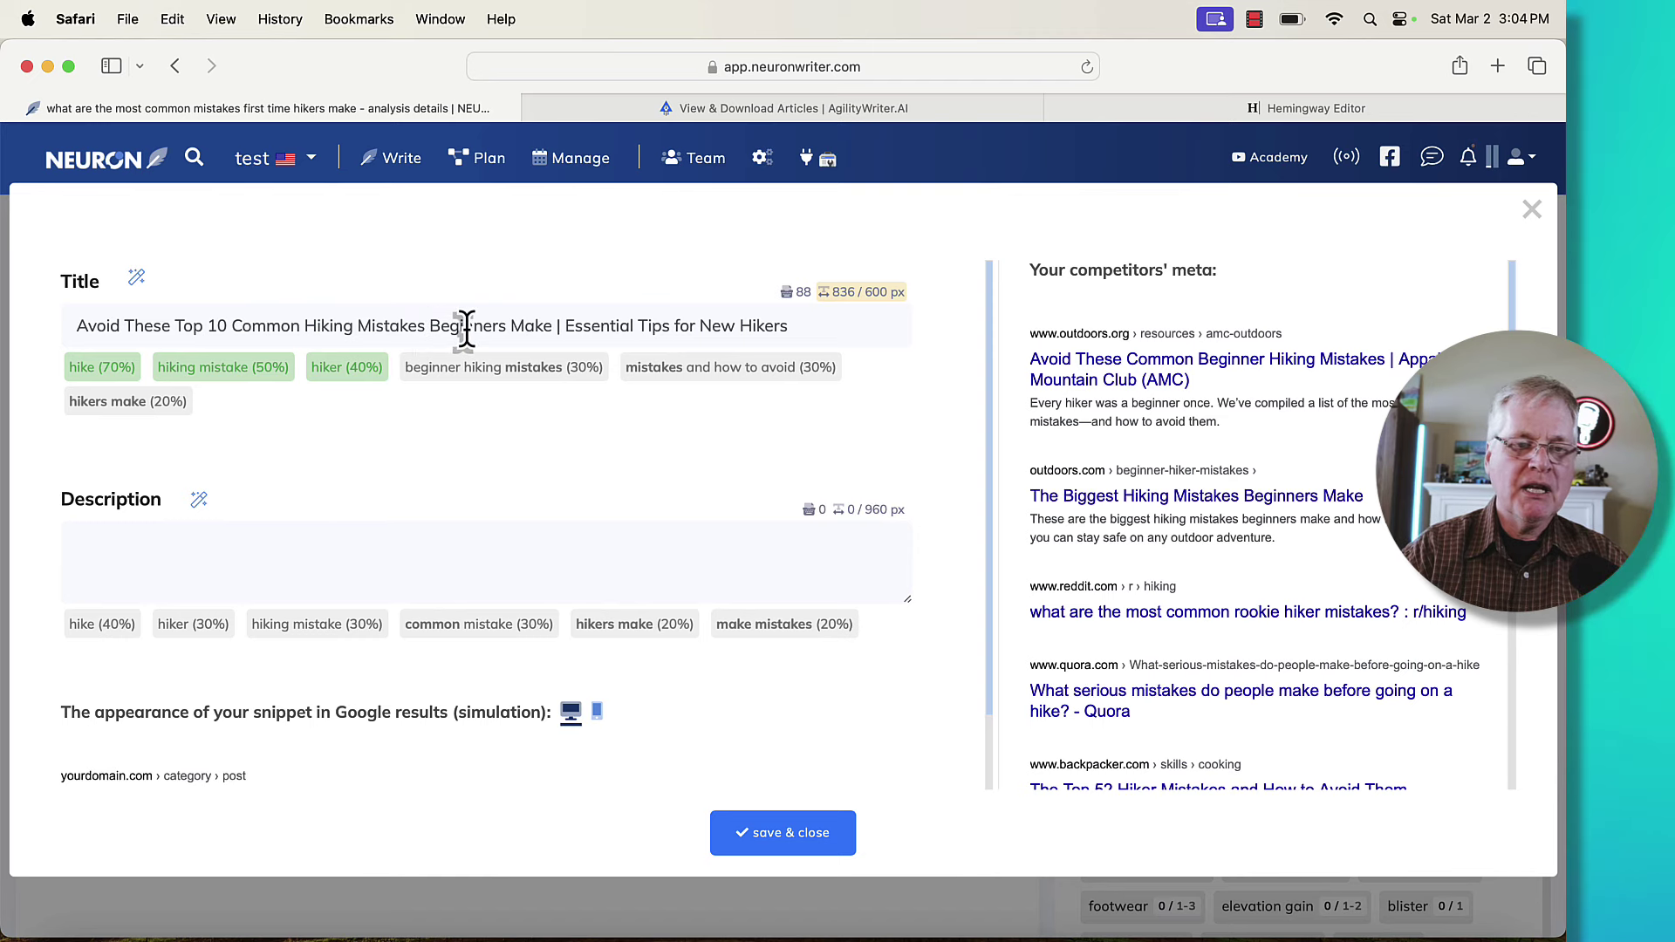
left_click(200, 503)
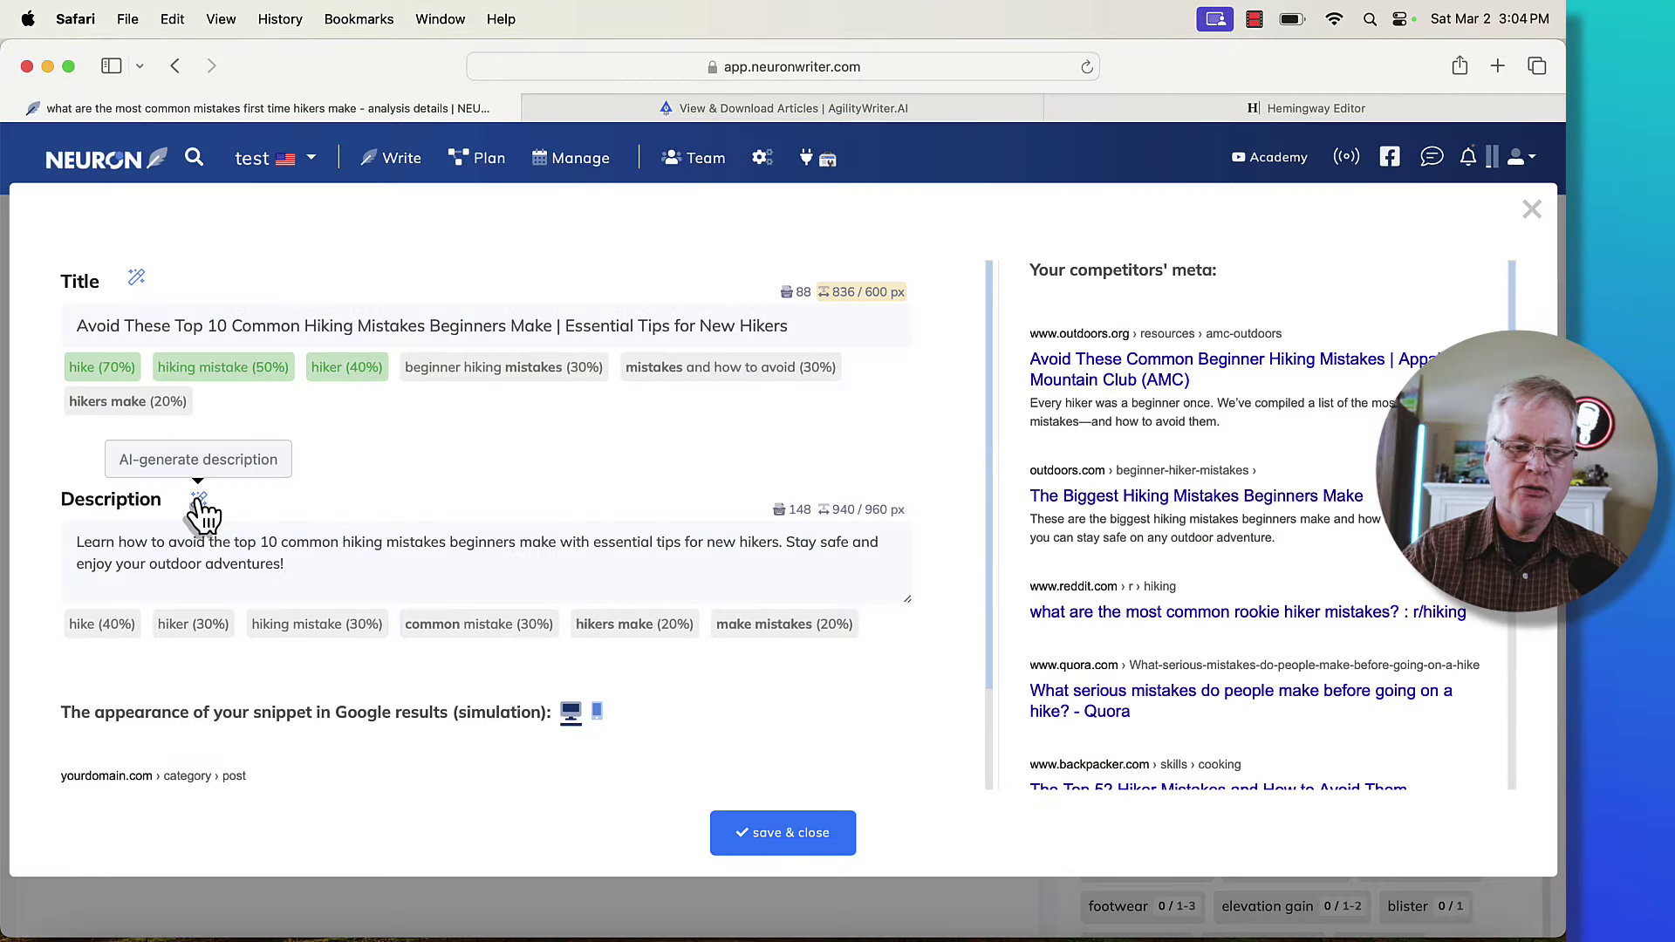
left_click(789, 844)
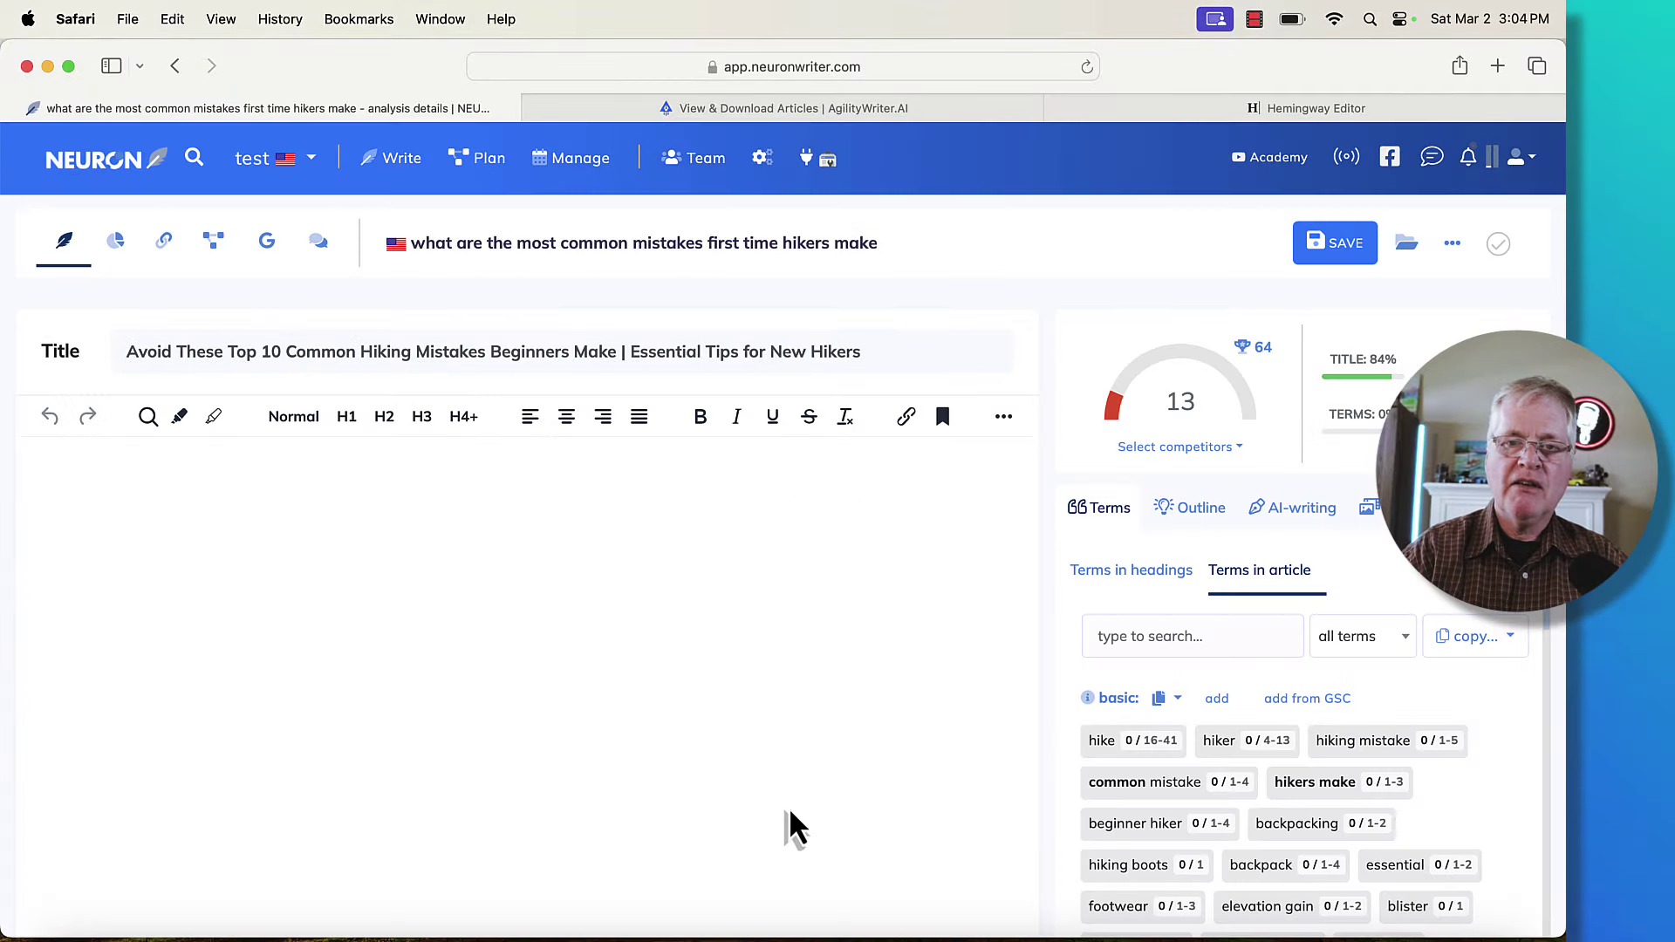
In Agility Writer, close the dahlia preview and open the beginner hiking mistakes article
left_click(851, 107)
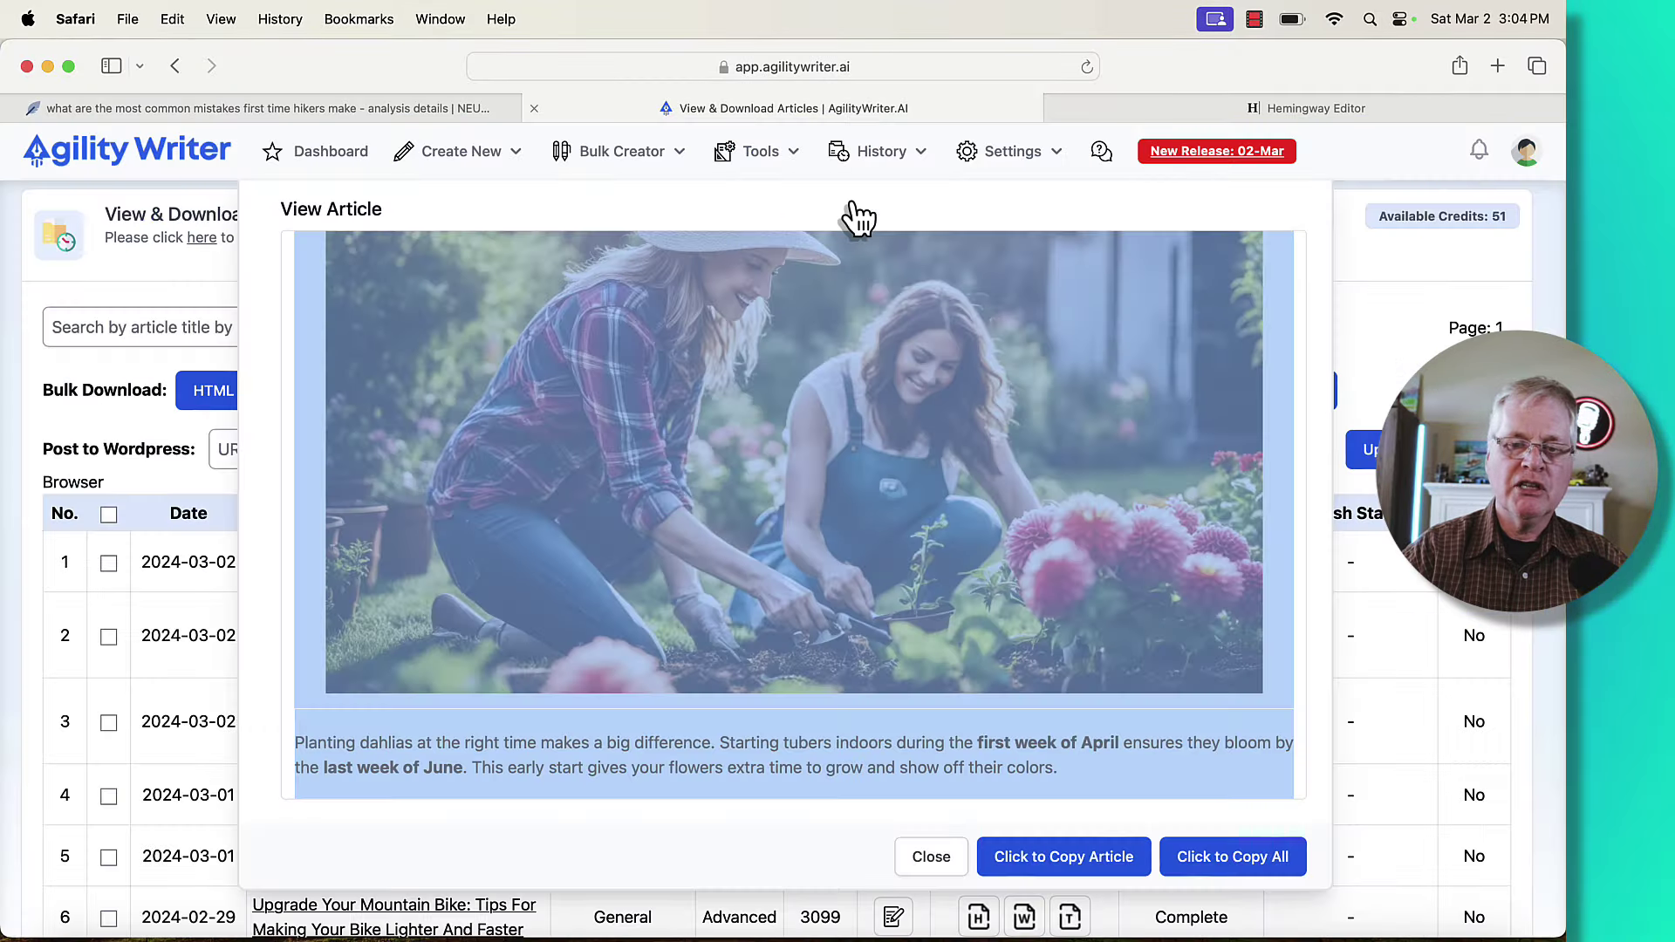
left_click(931, 857)
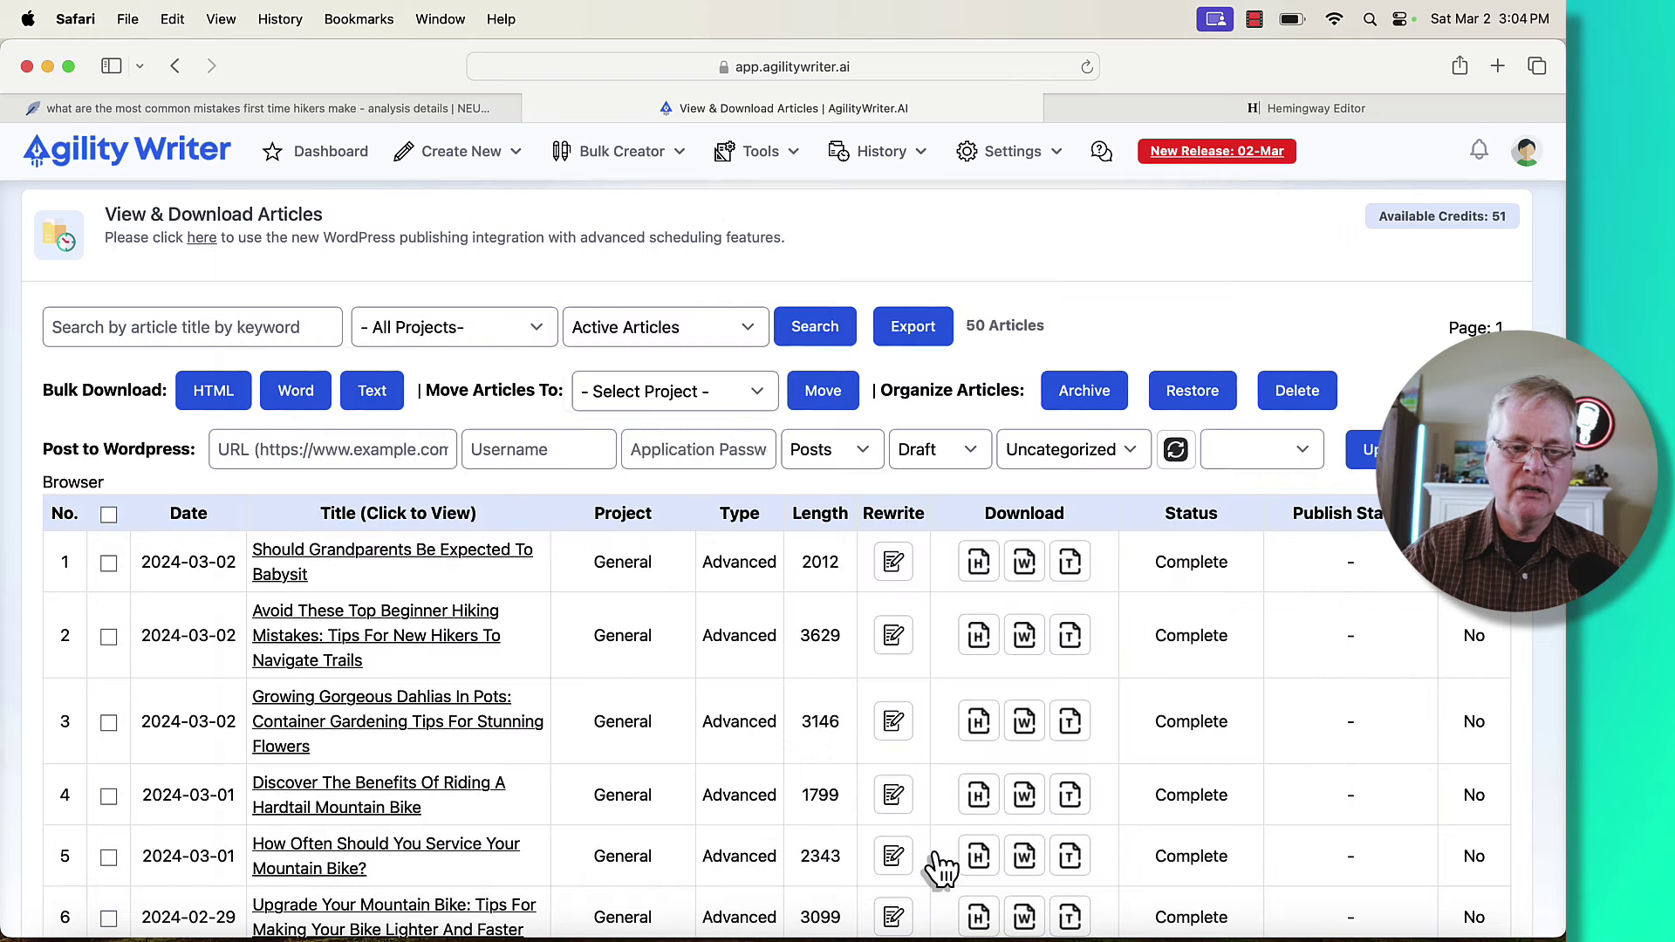
left_click(389, 649)
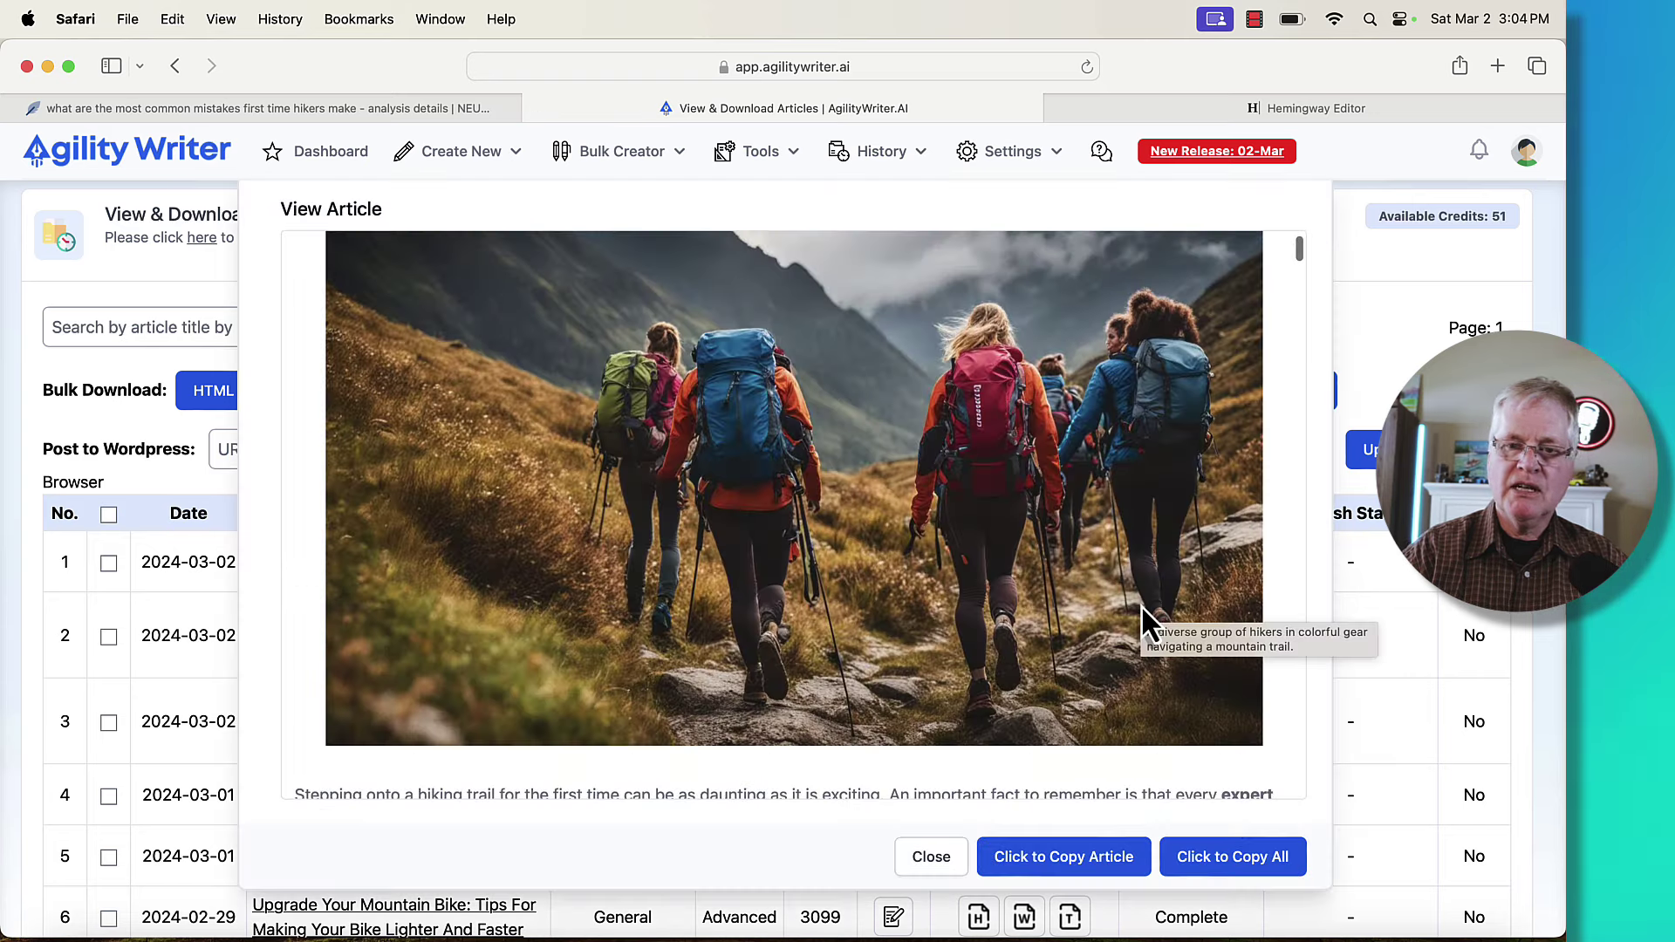
scroll(1141, 605, "down", 15)
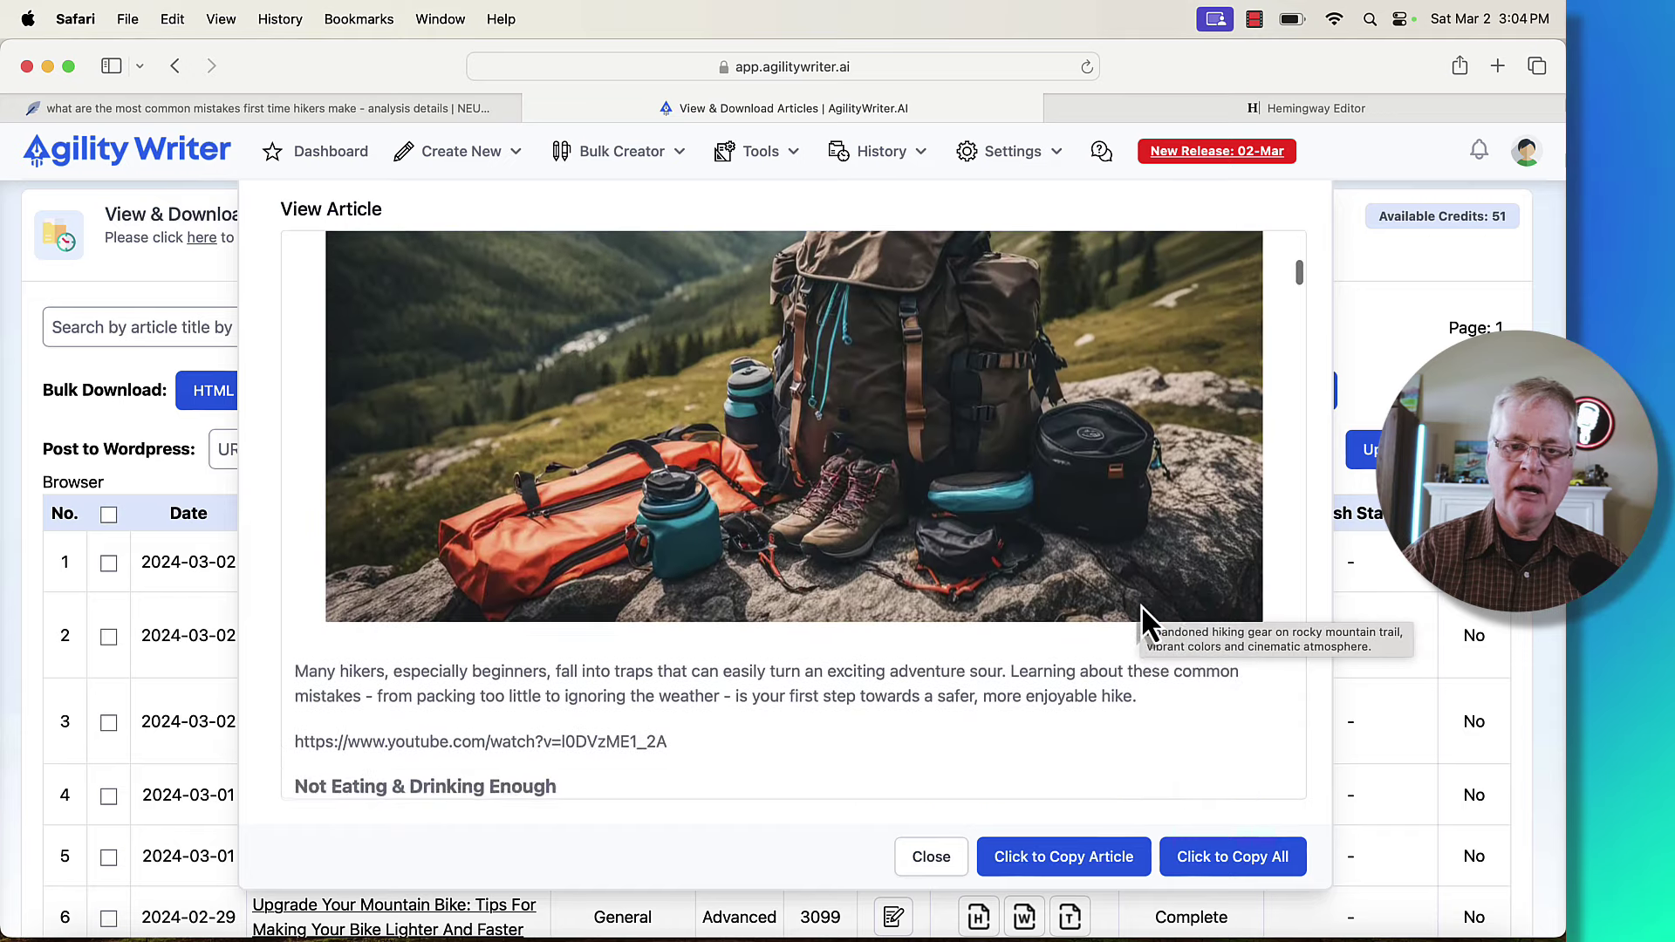
scroll(1141, 605, "down", 4)
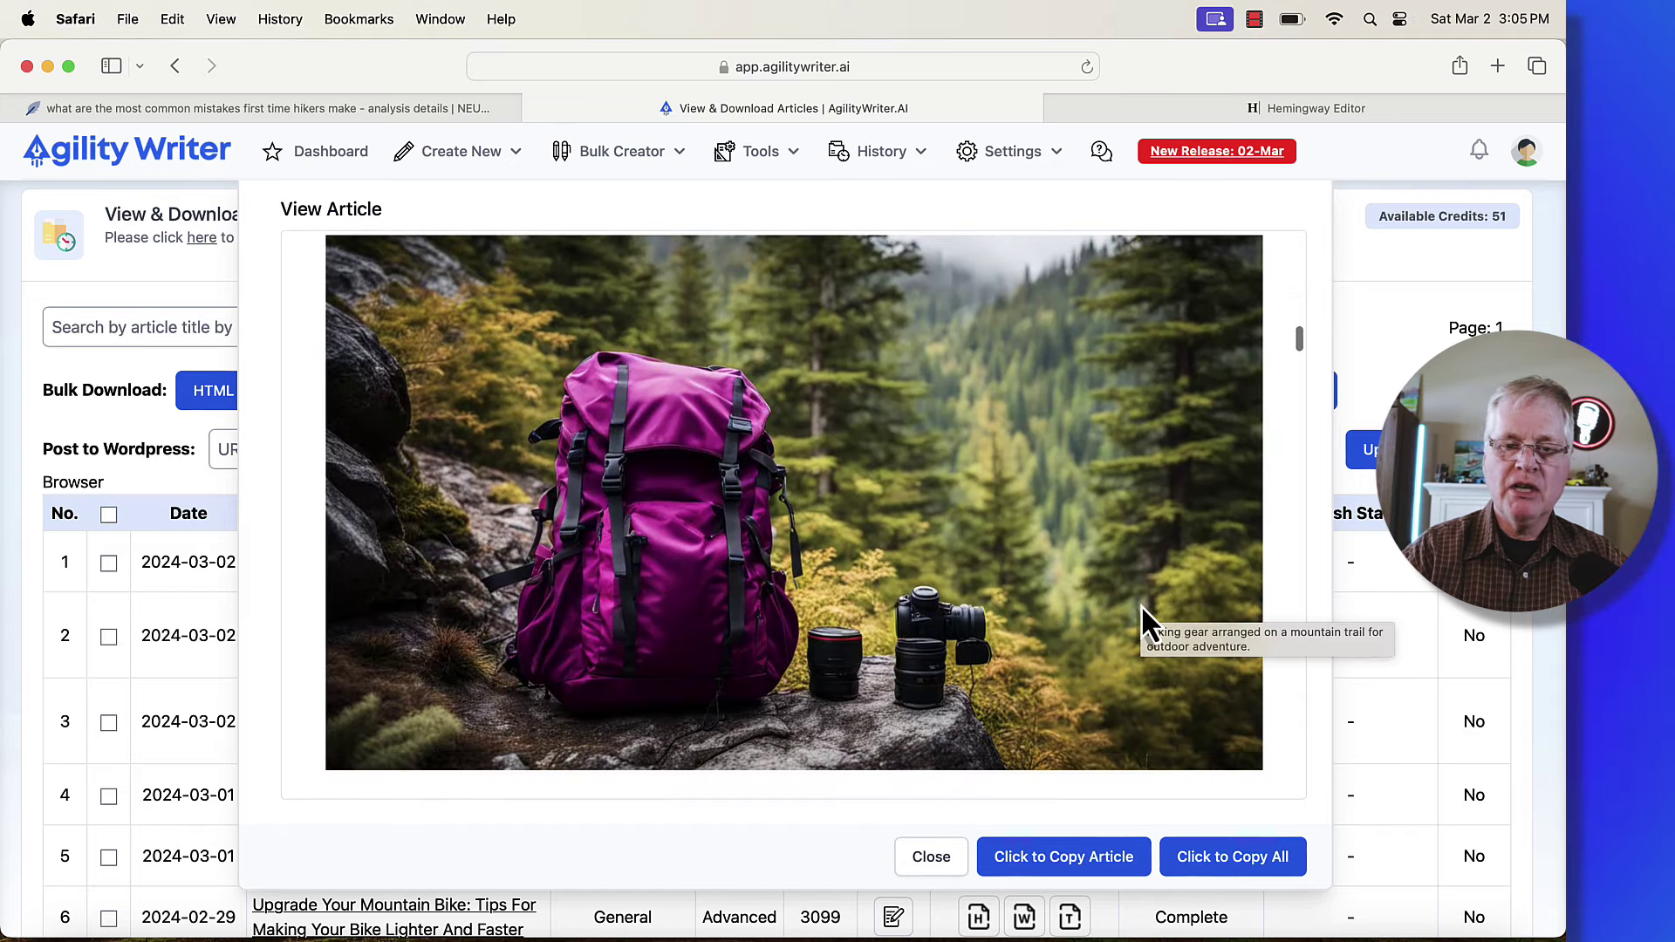
scroll(1141, 606, "down", 10)
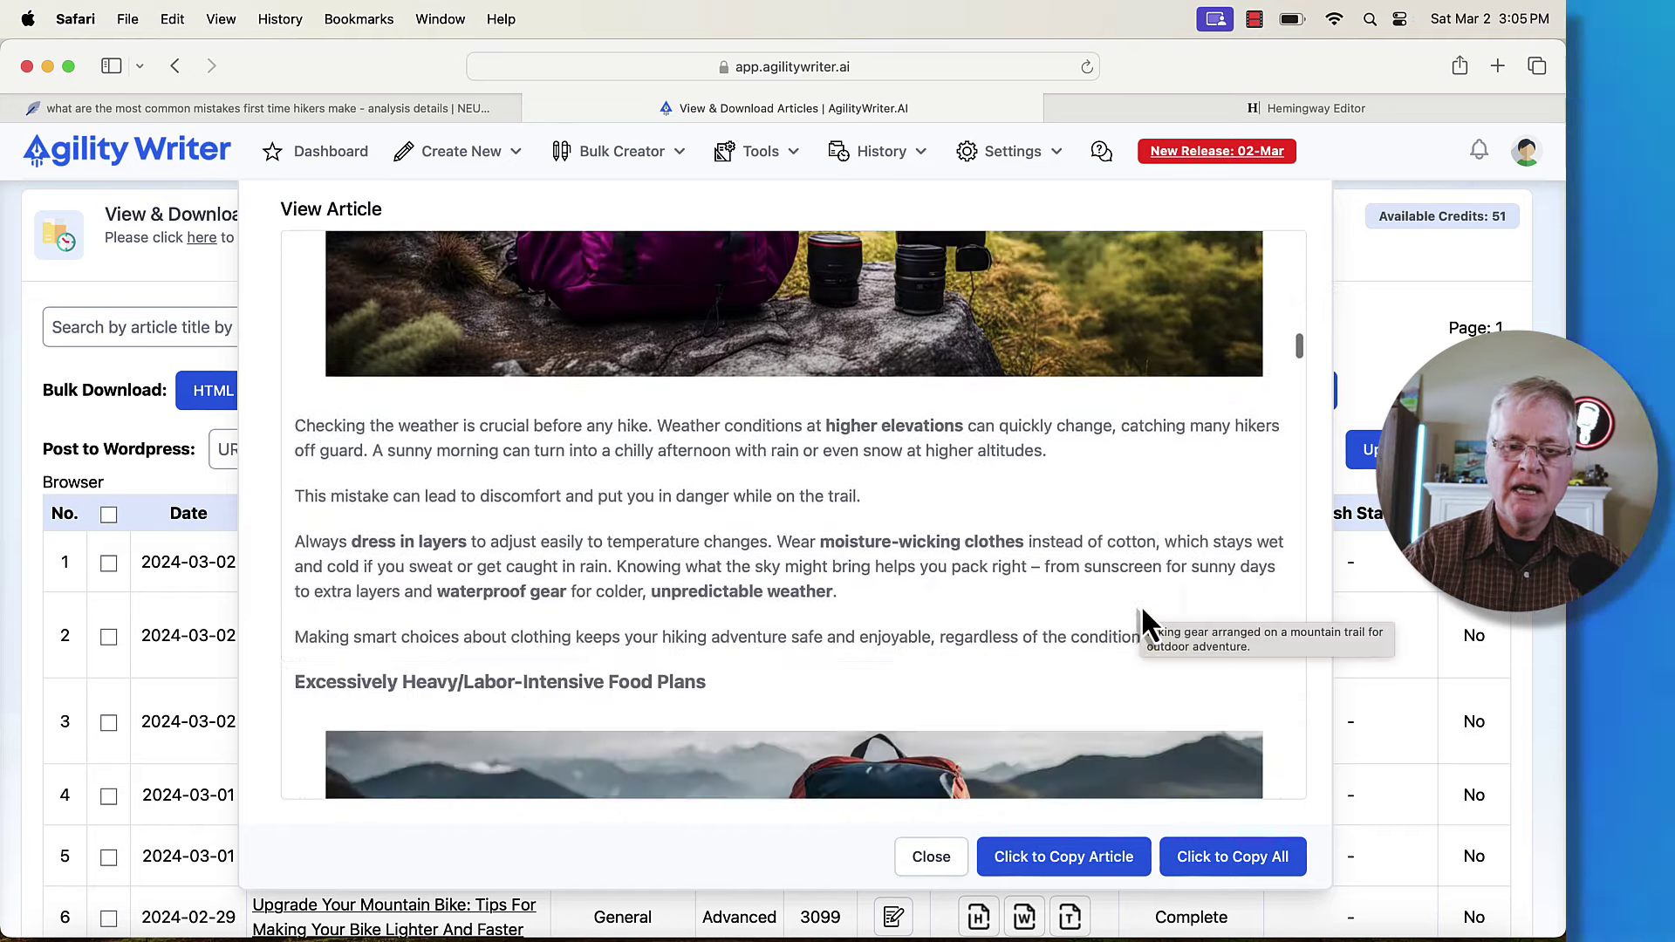
scroll(1141, 605, "down", 10)
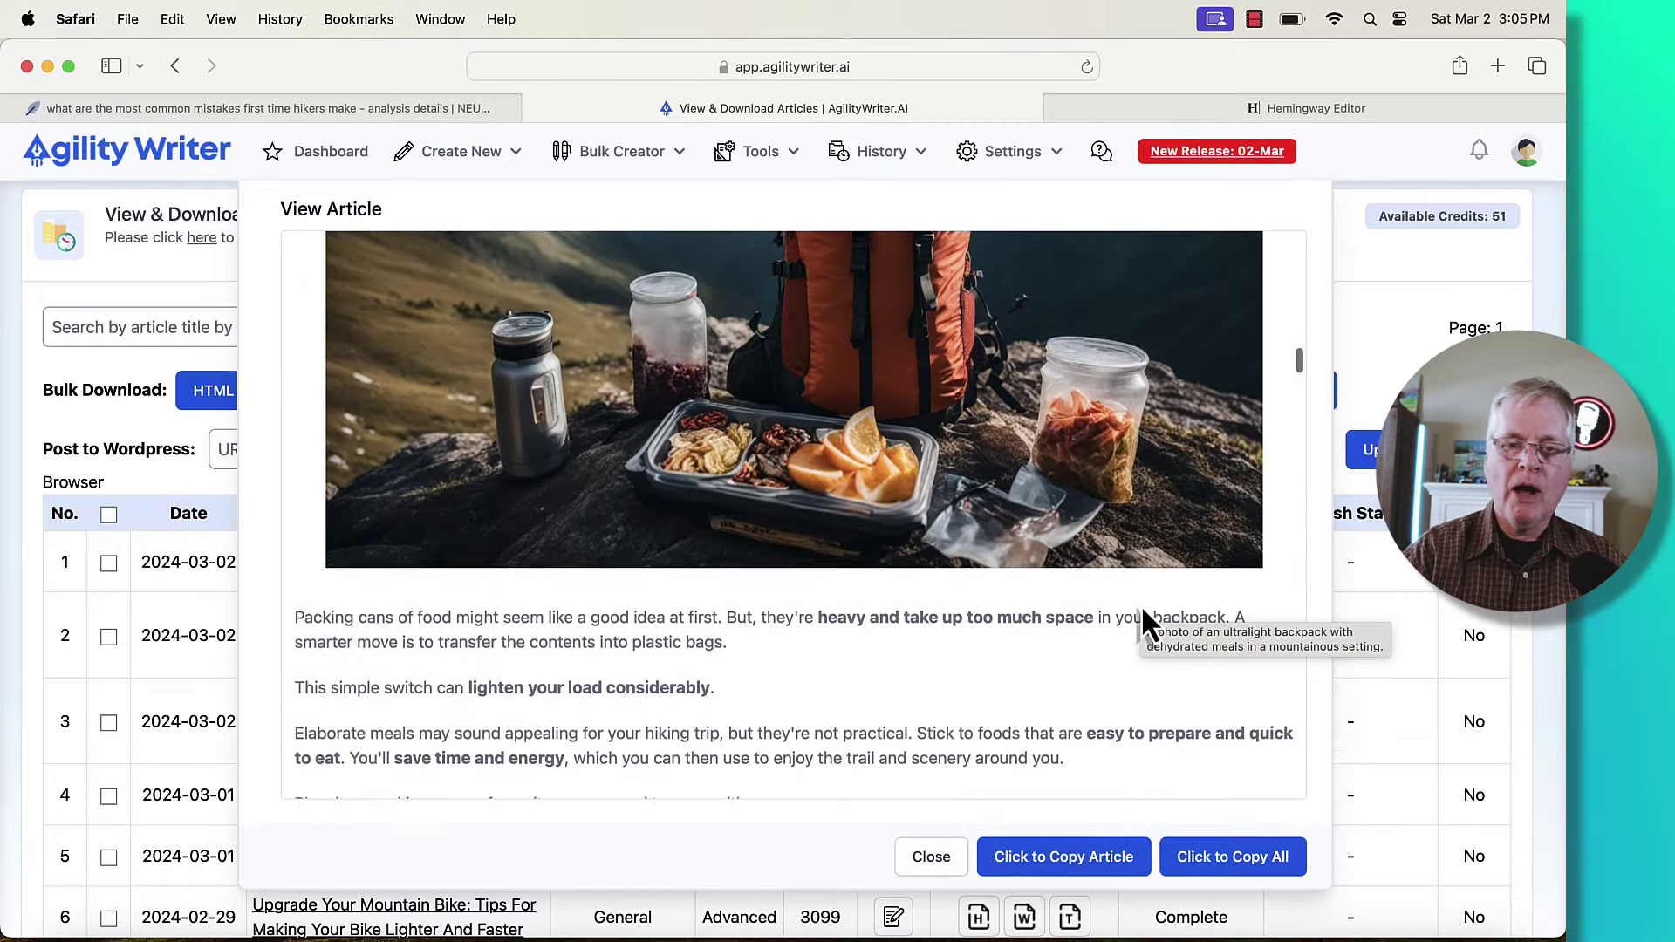
scroll(1147, 623, "down", 1)
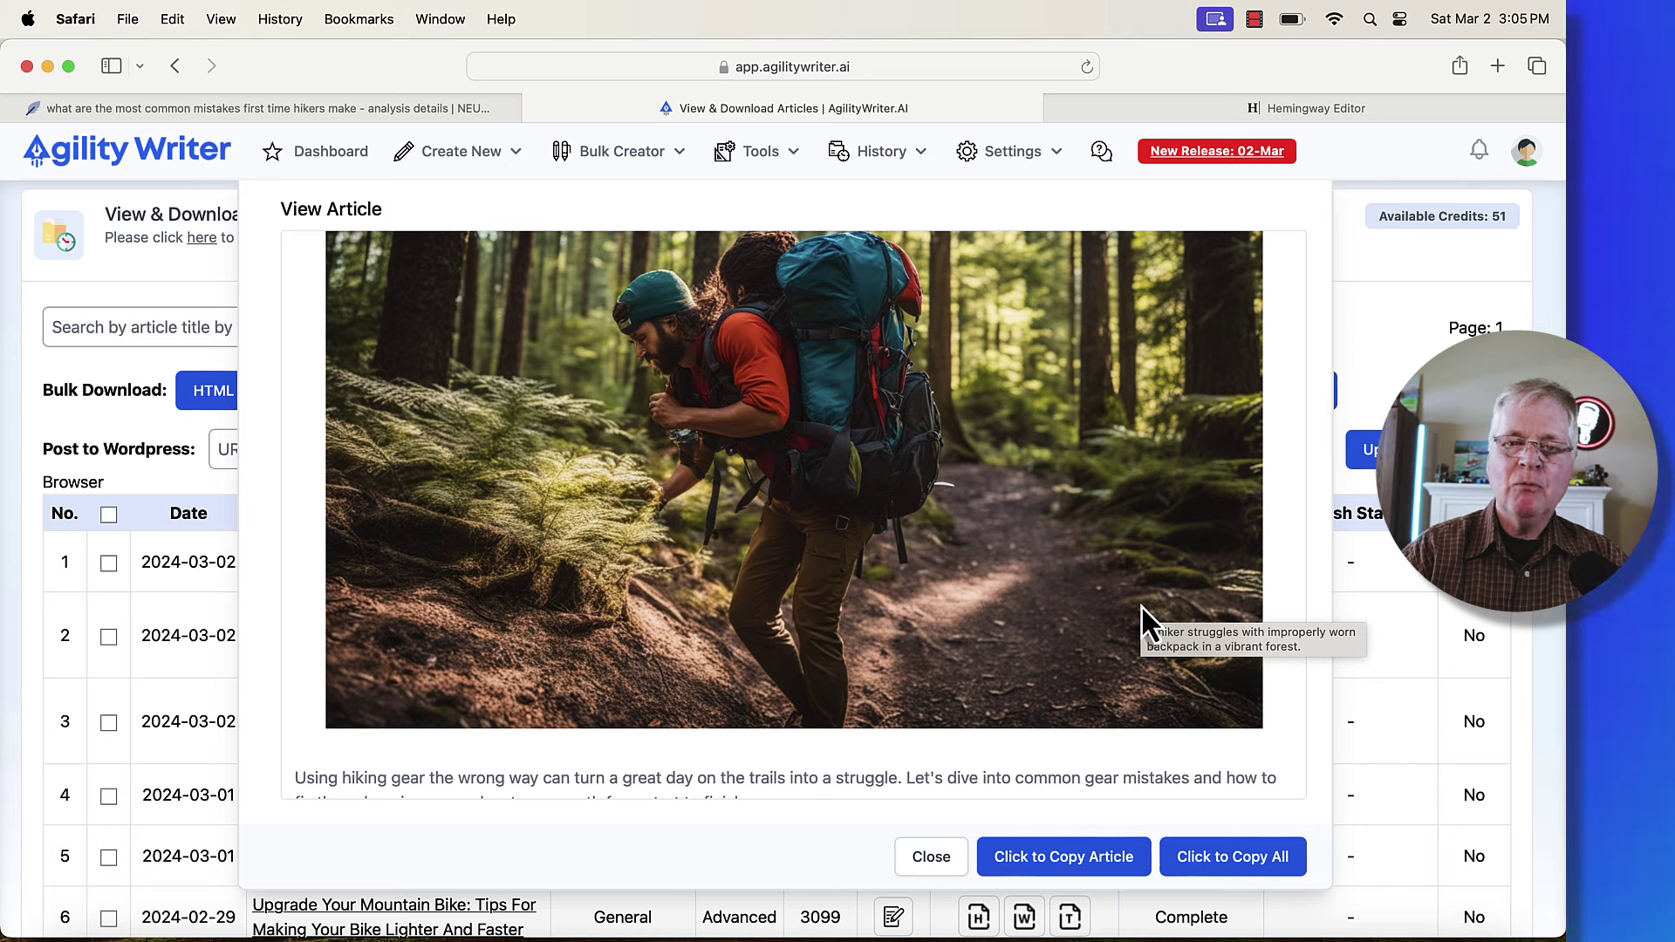
Read through the rest of the hiking mistakes article and copy its full text
scroll(1141, 606, "up", 1)
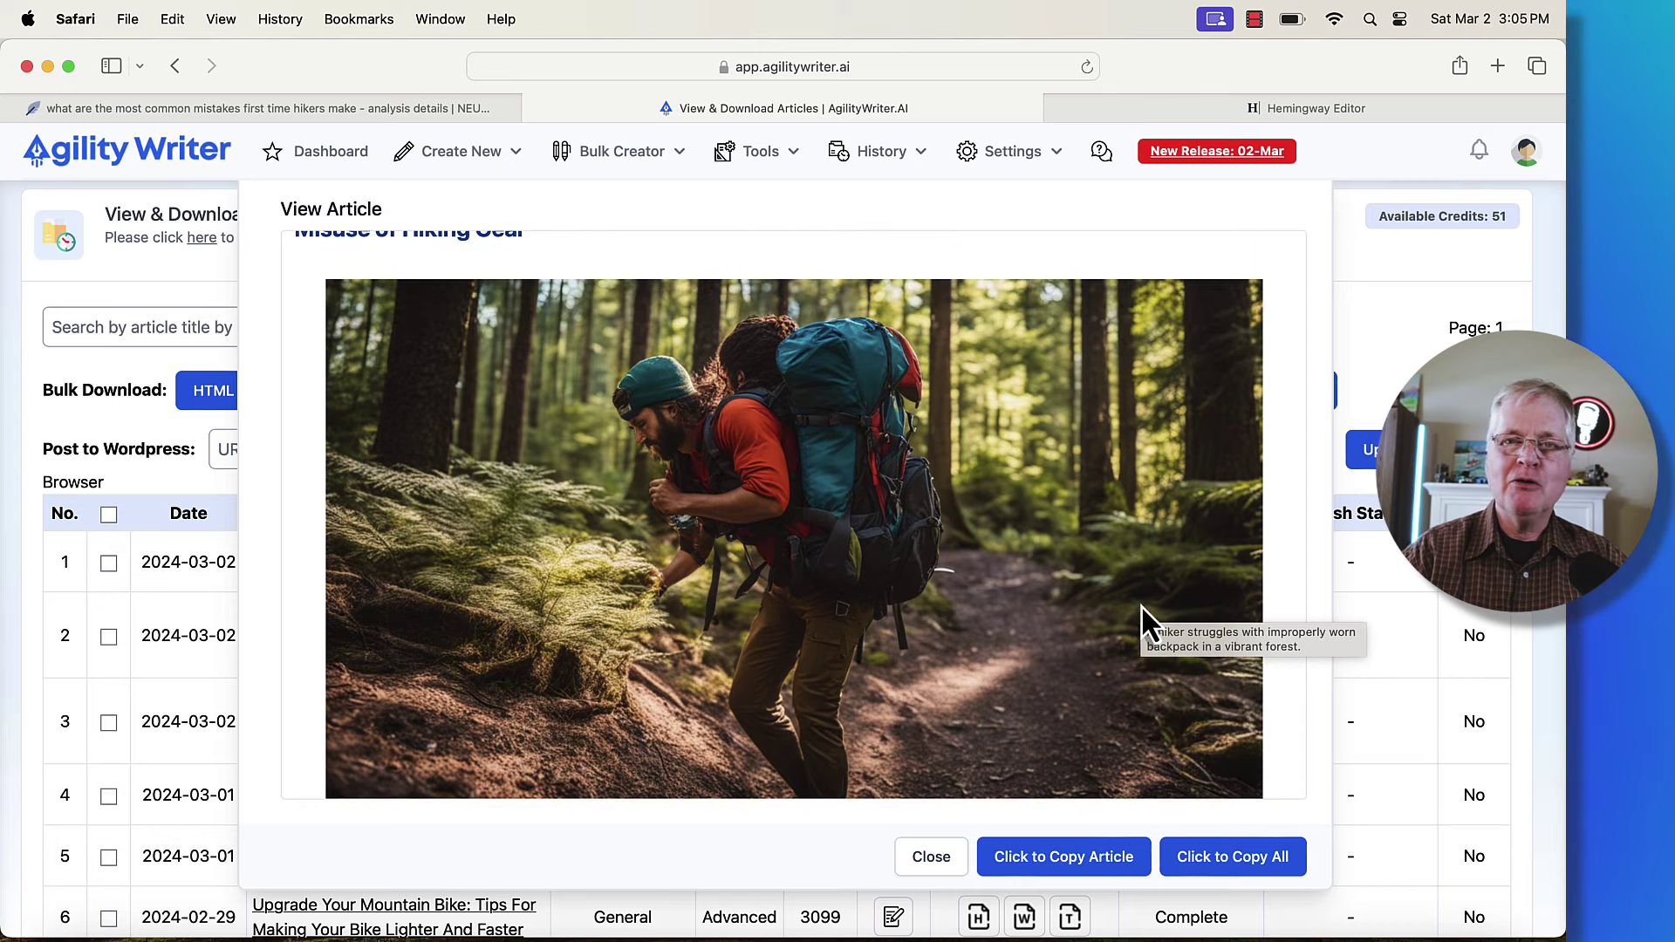
scroll(1141, 605, "down", 1)
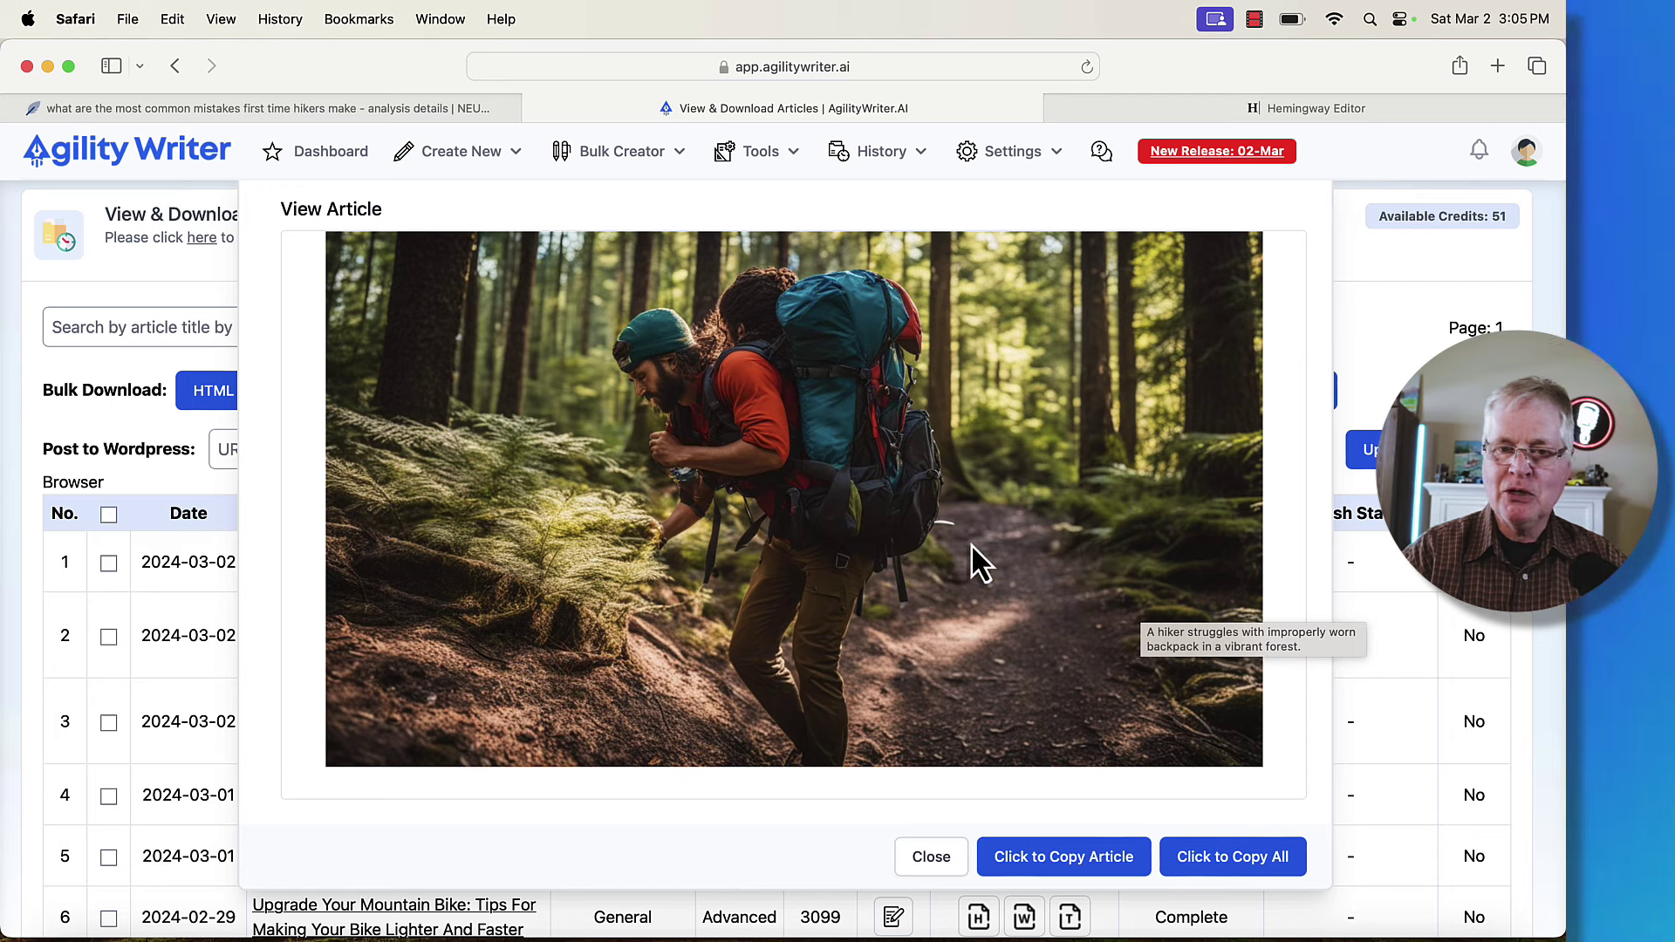
scroll(971, 542, "down", 10)
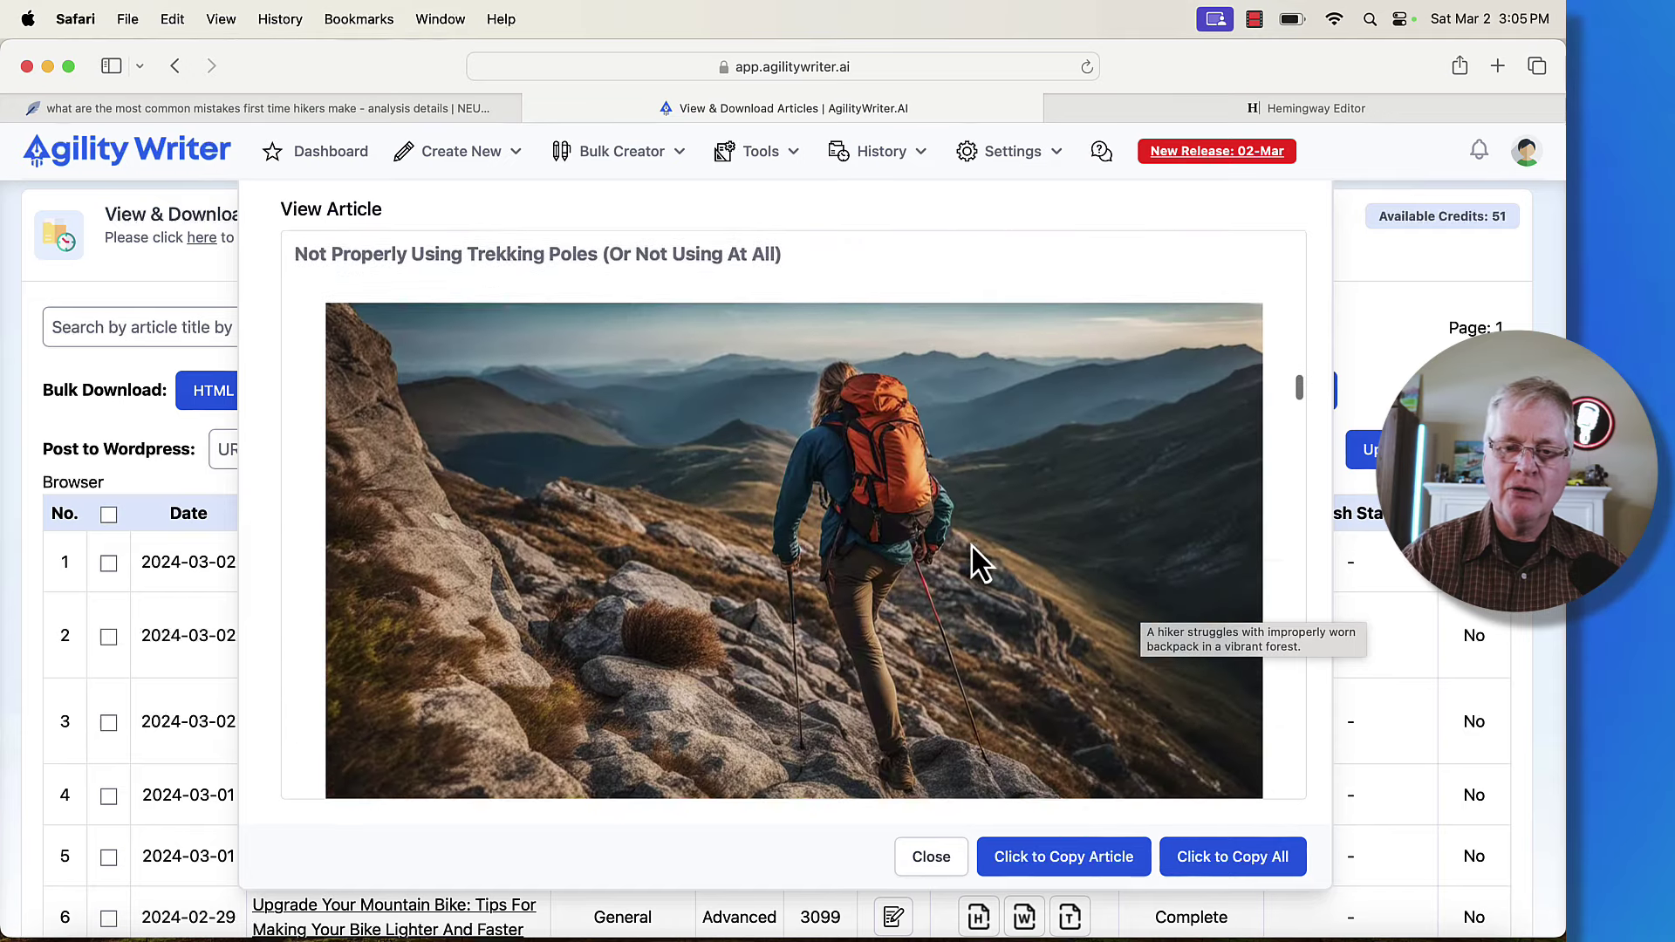
scroll(970, 543, "down", 10)
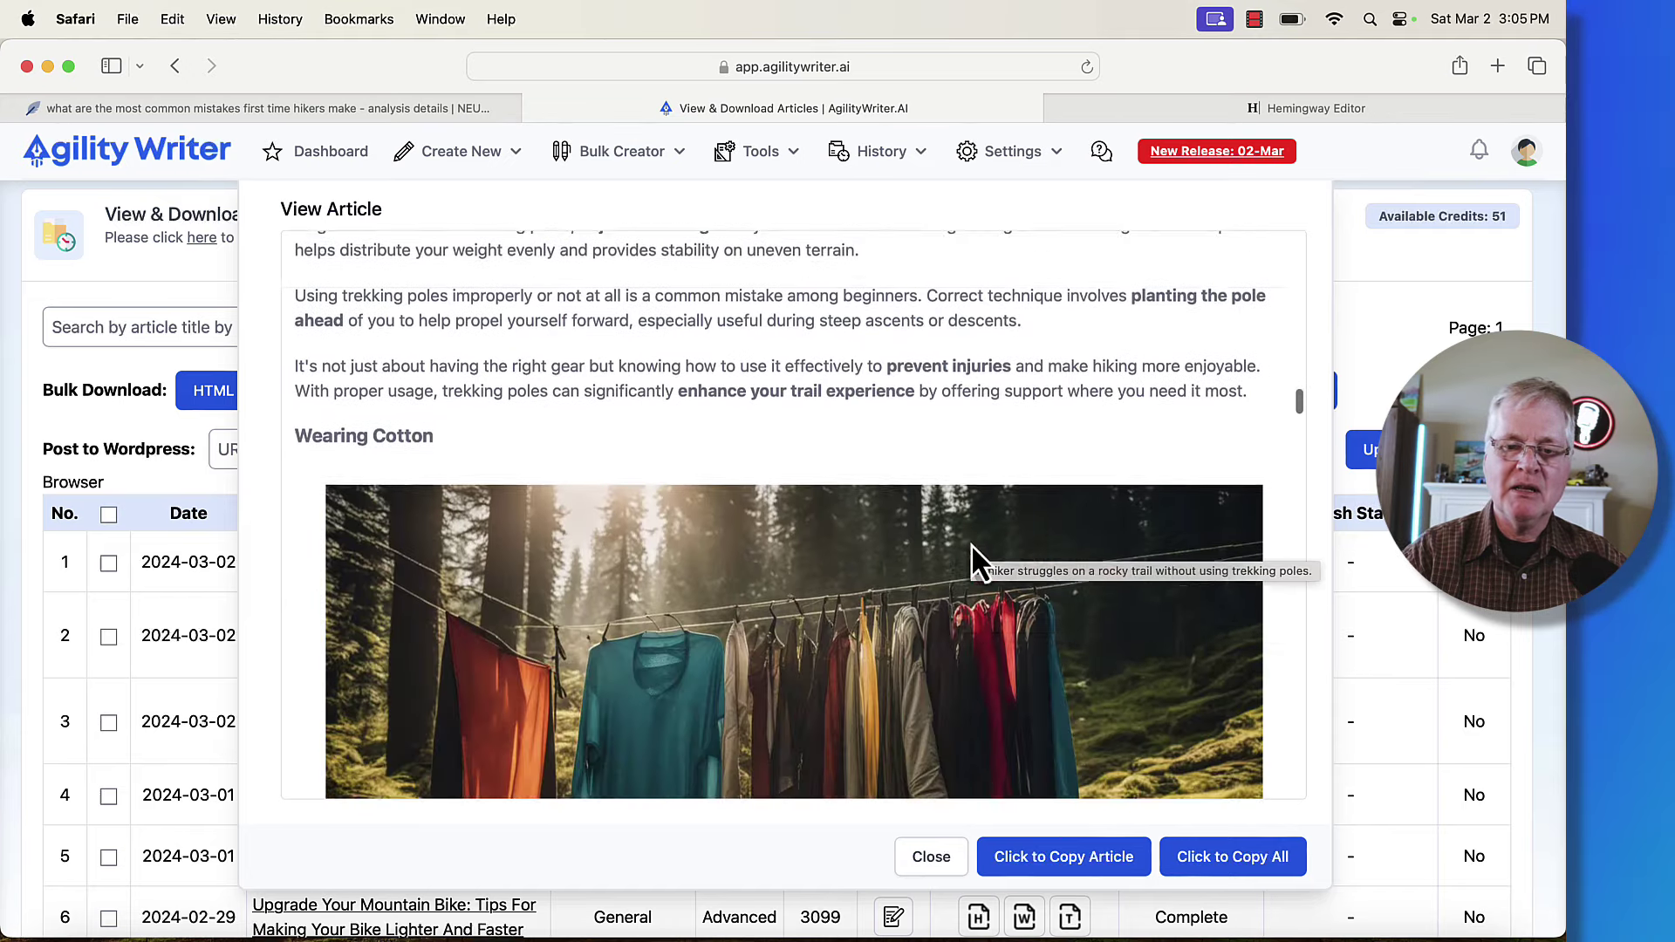
scroll(971, 542, "down", 5)
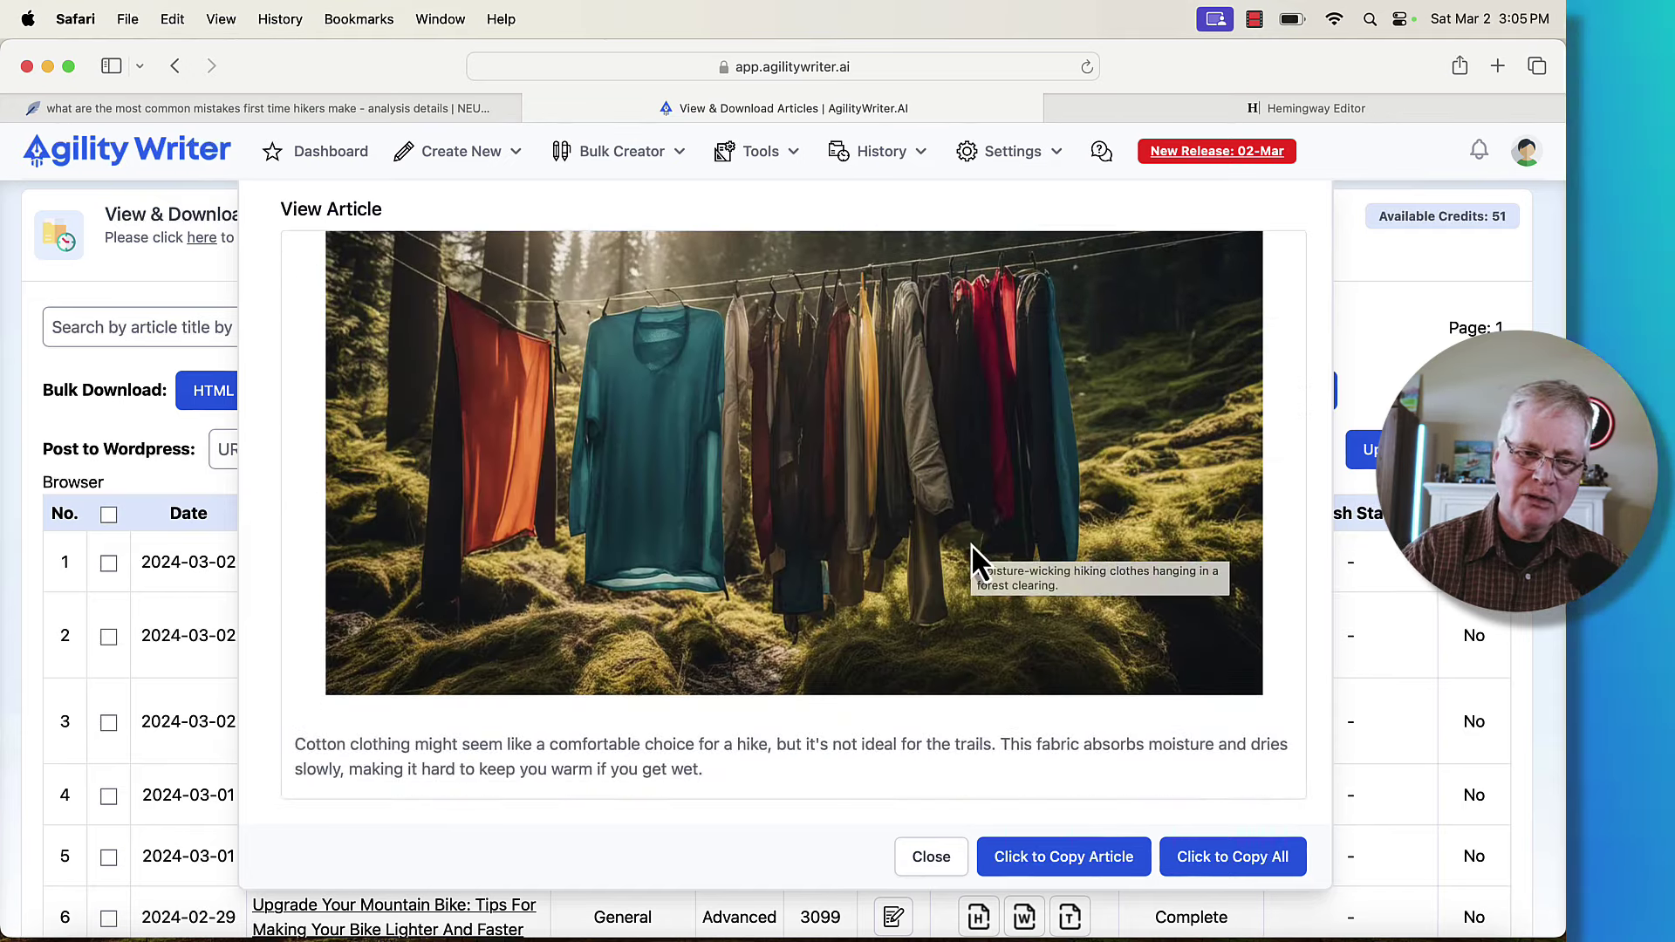
scroll(970, 543, "down", 10)
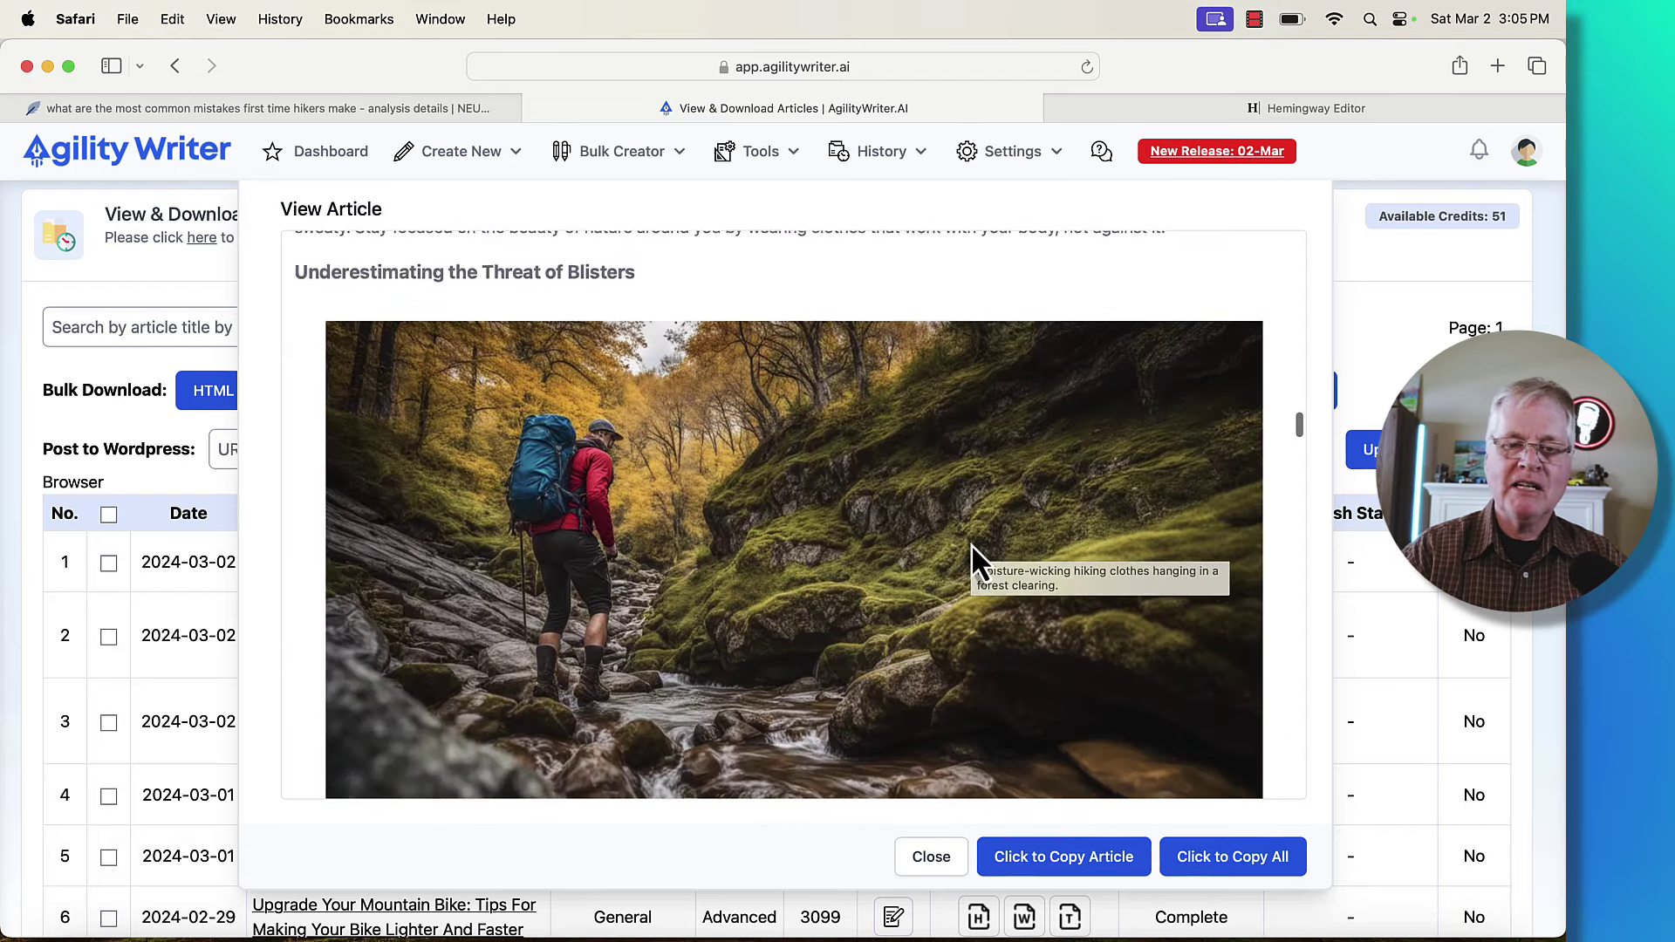
scroll(971, 542, "down", 2)
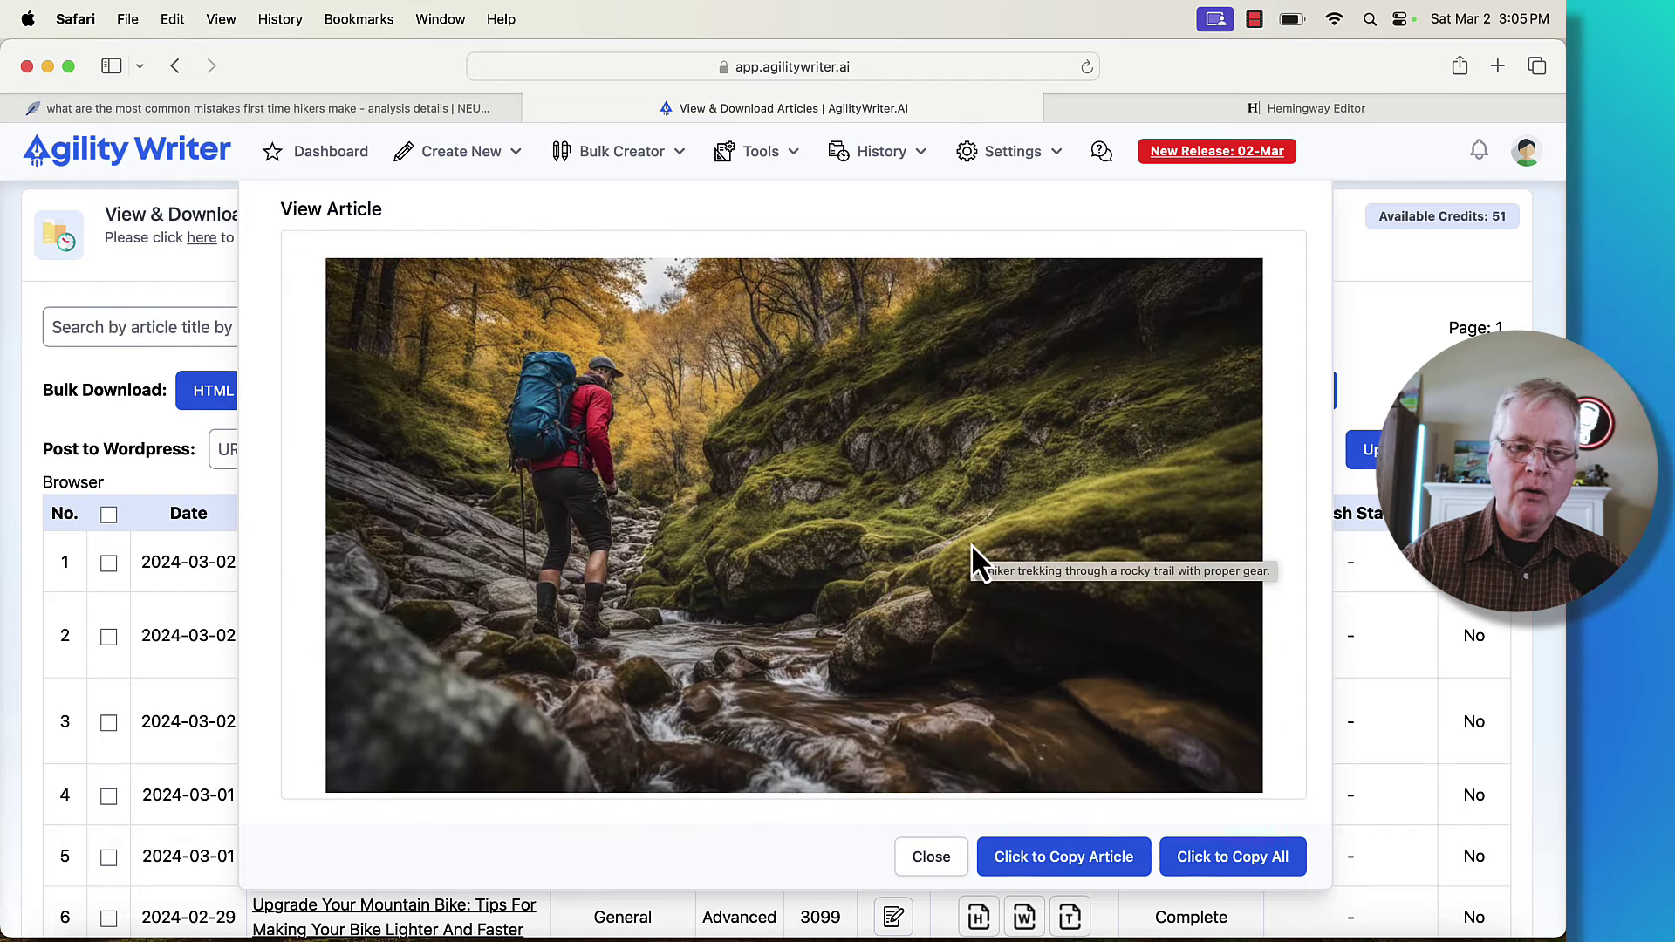
scroll(970, 543, "down", 3)
scroll(971, 542, "down", 7)
scroll(971, 543, "down", 3)
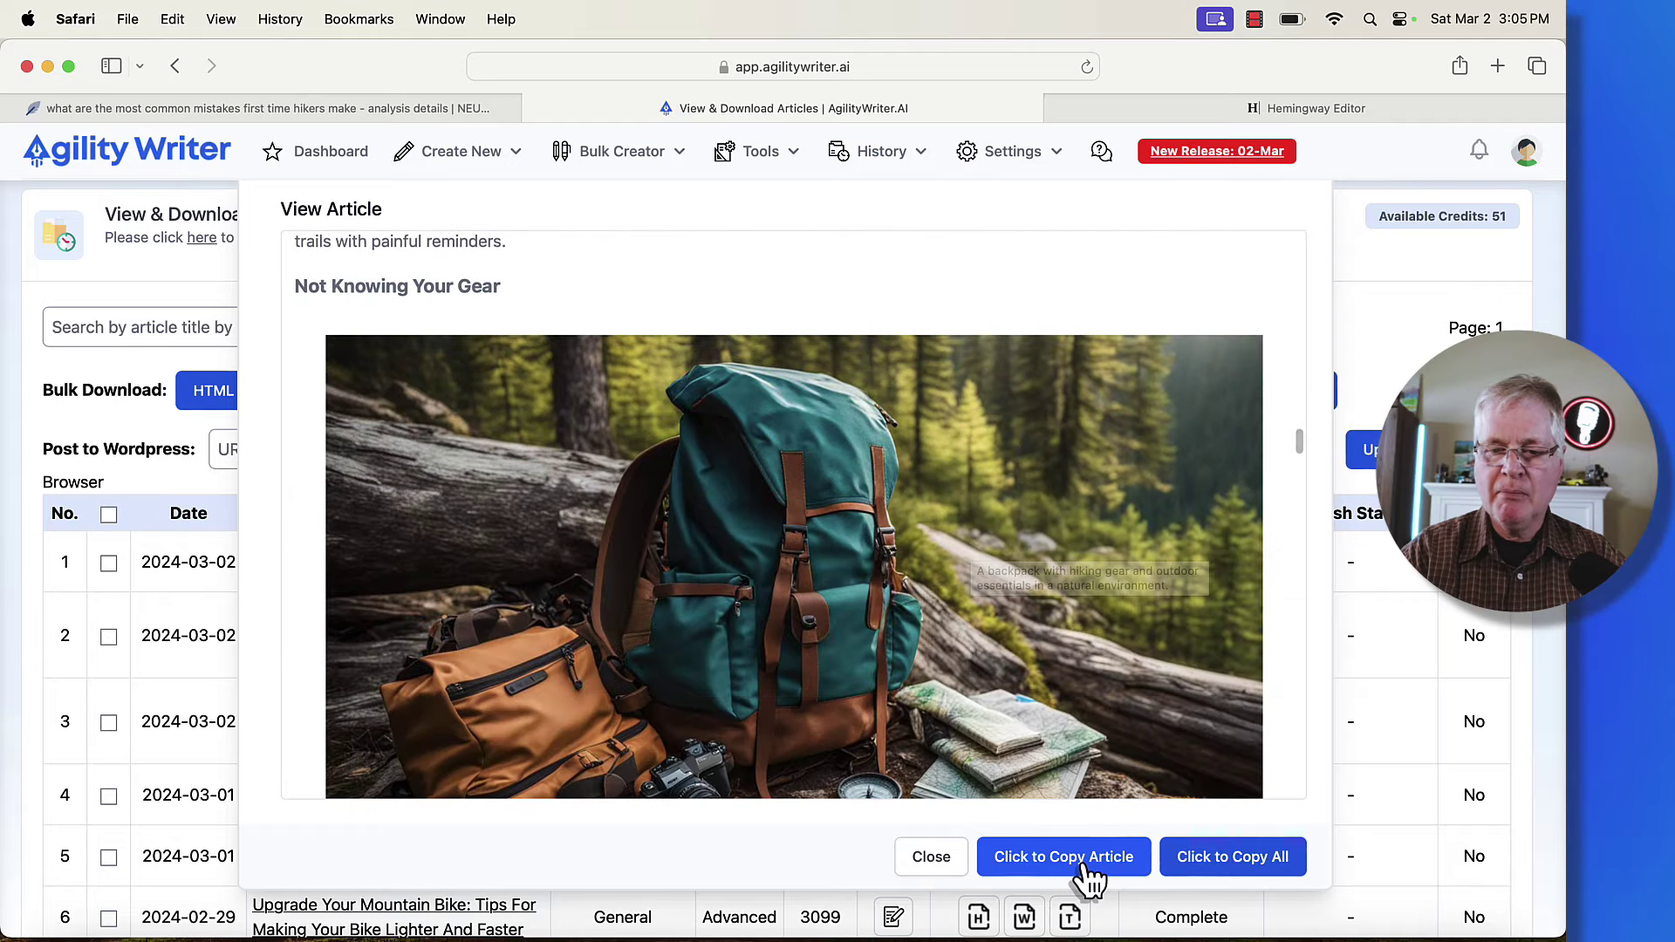
left_click(1084, 865)
Paste the hiking mistakes article into NeuronWriter's editor, raising the score from 13 to 58
left_click(386, 109)
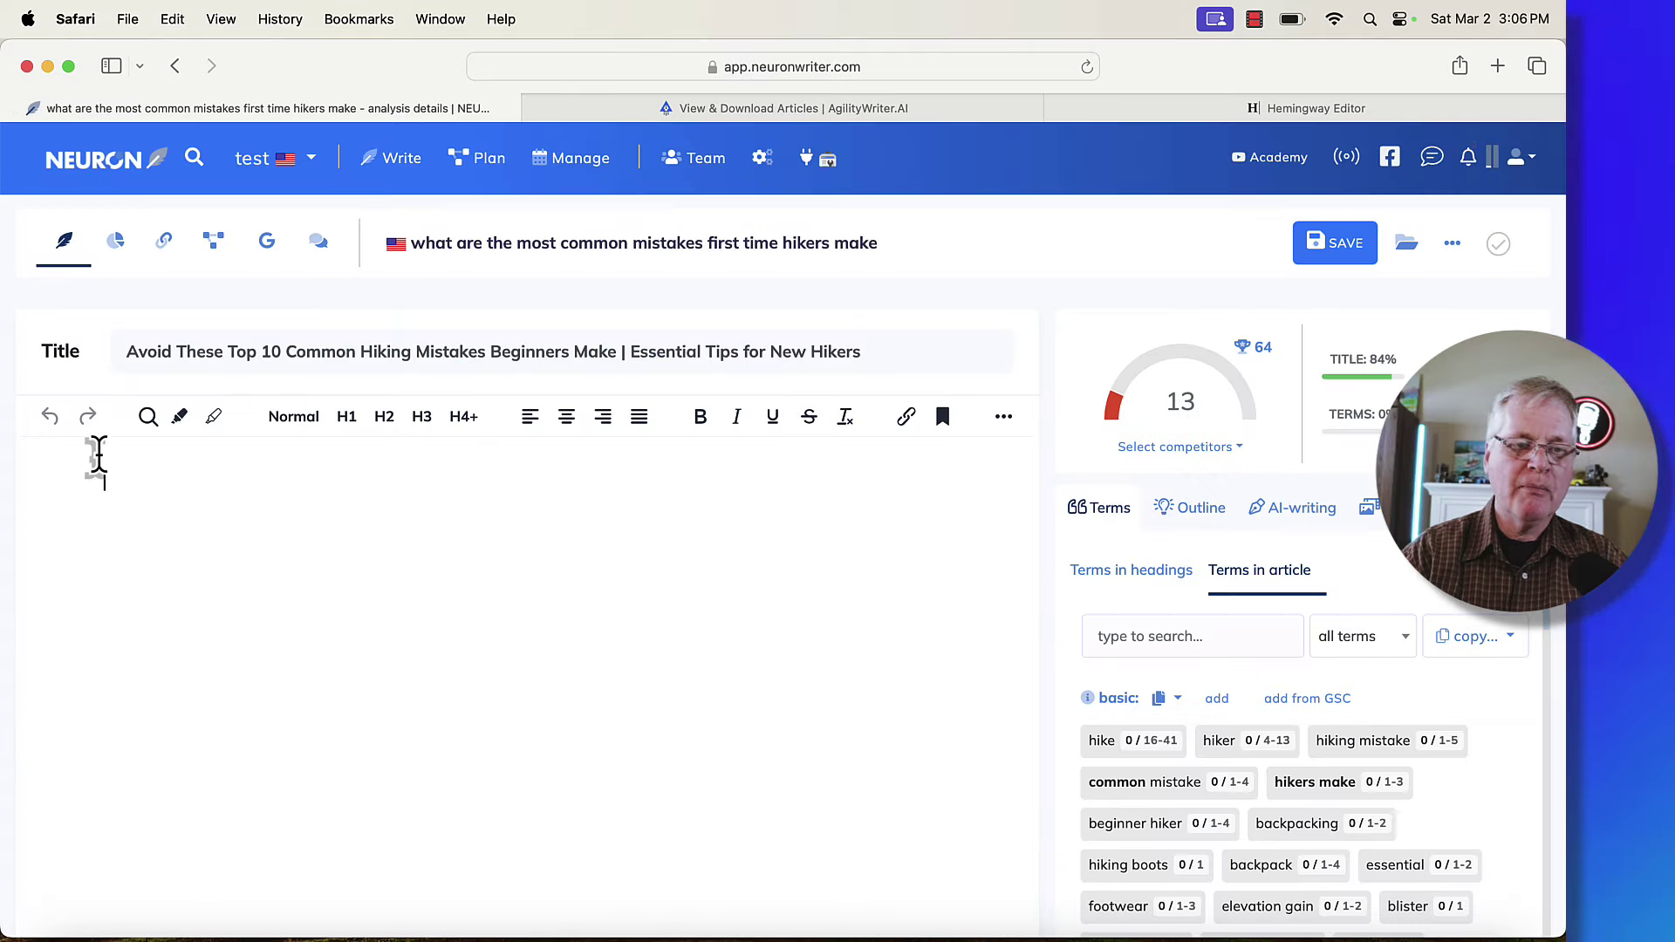
key("super+v")
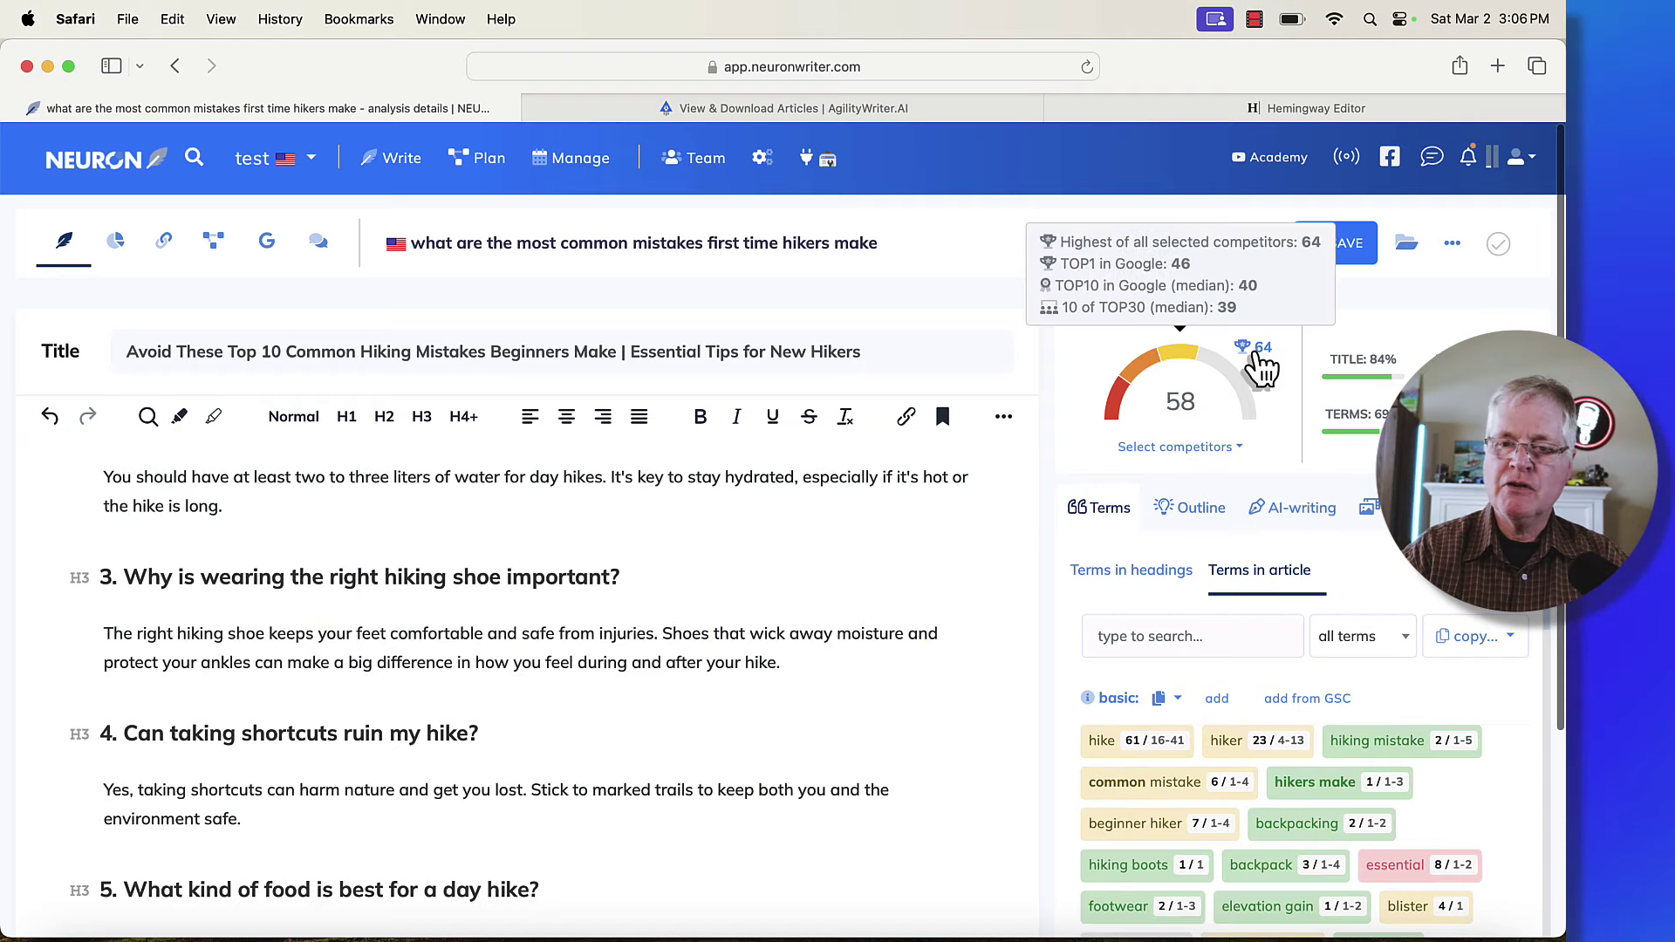
scroll(794, 575, "down", 1)
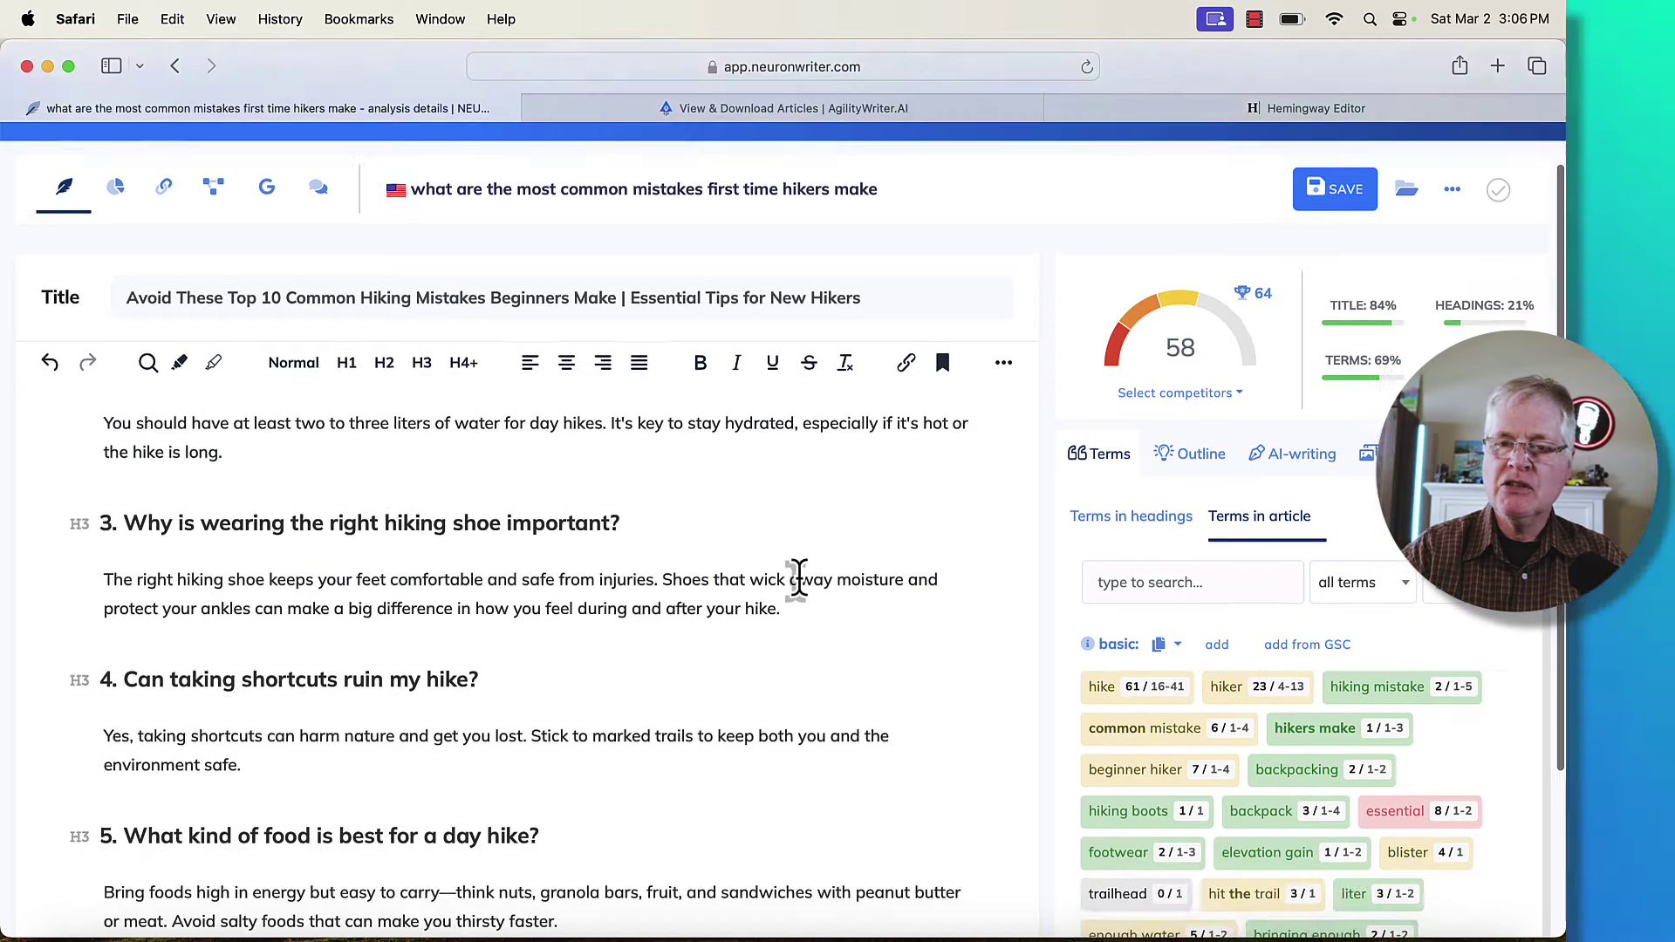
mouse_move(1091, 645)
scroll(1046, 667, "down", 2)
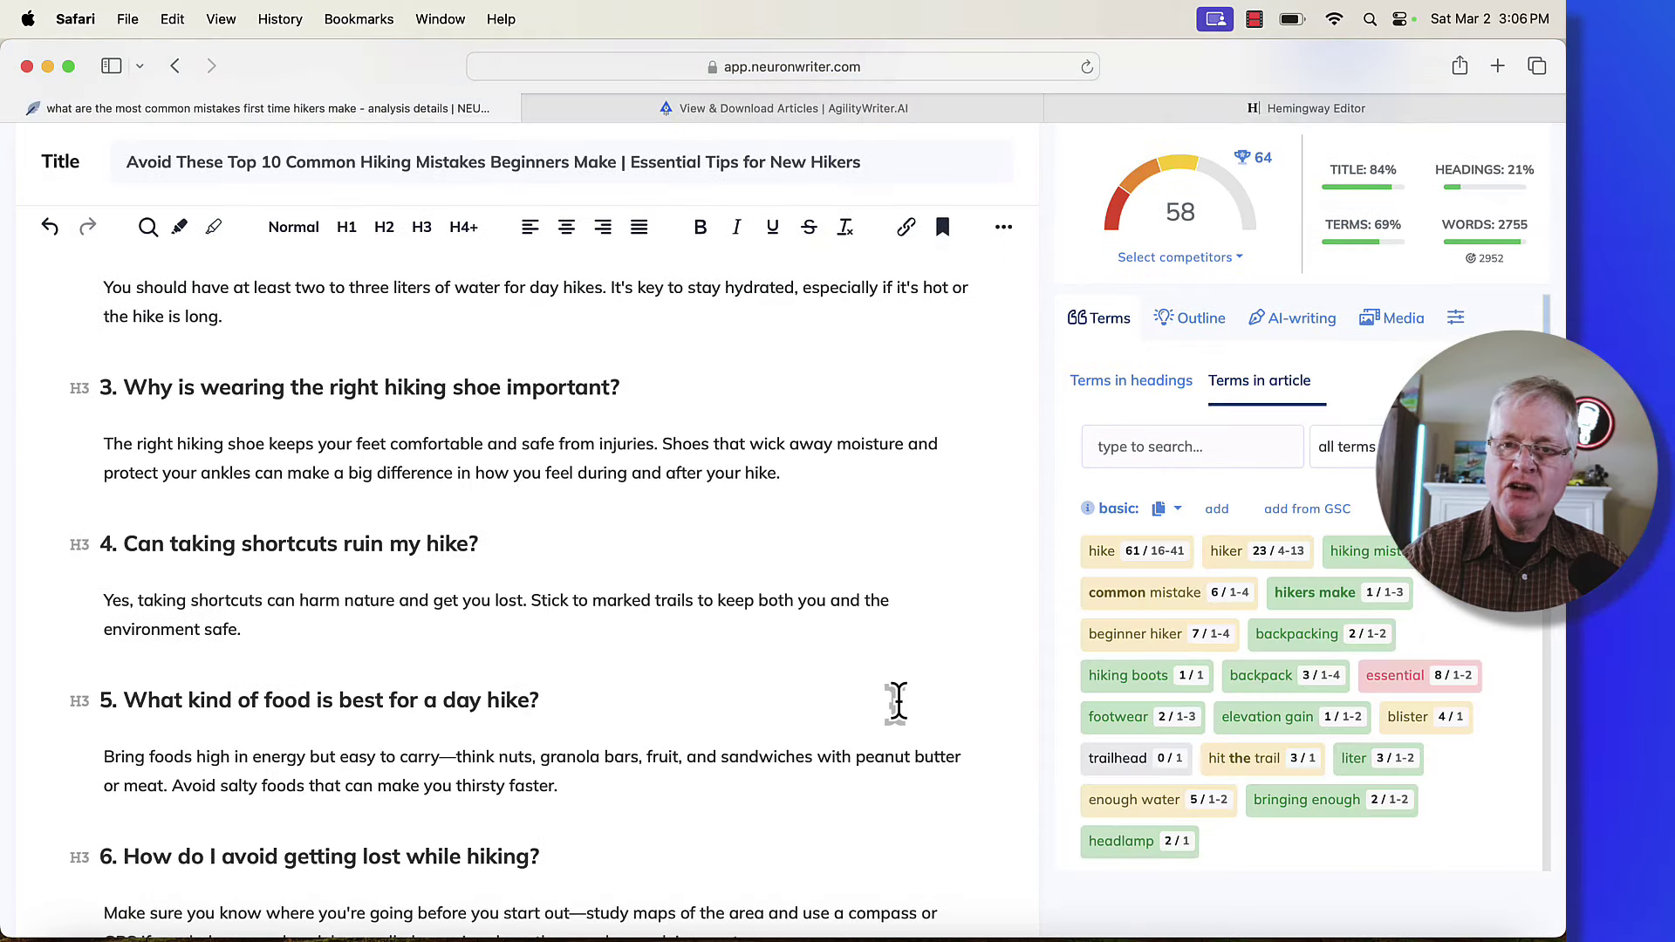
scroll(896, 700, "down", 2)
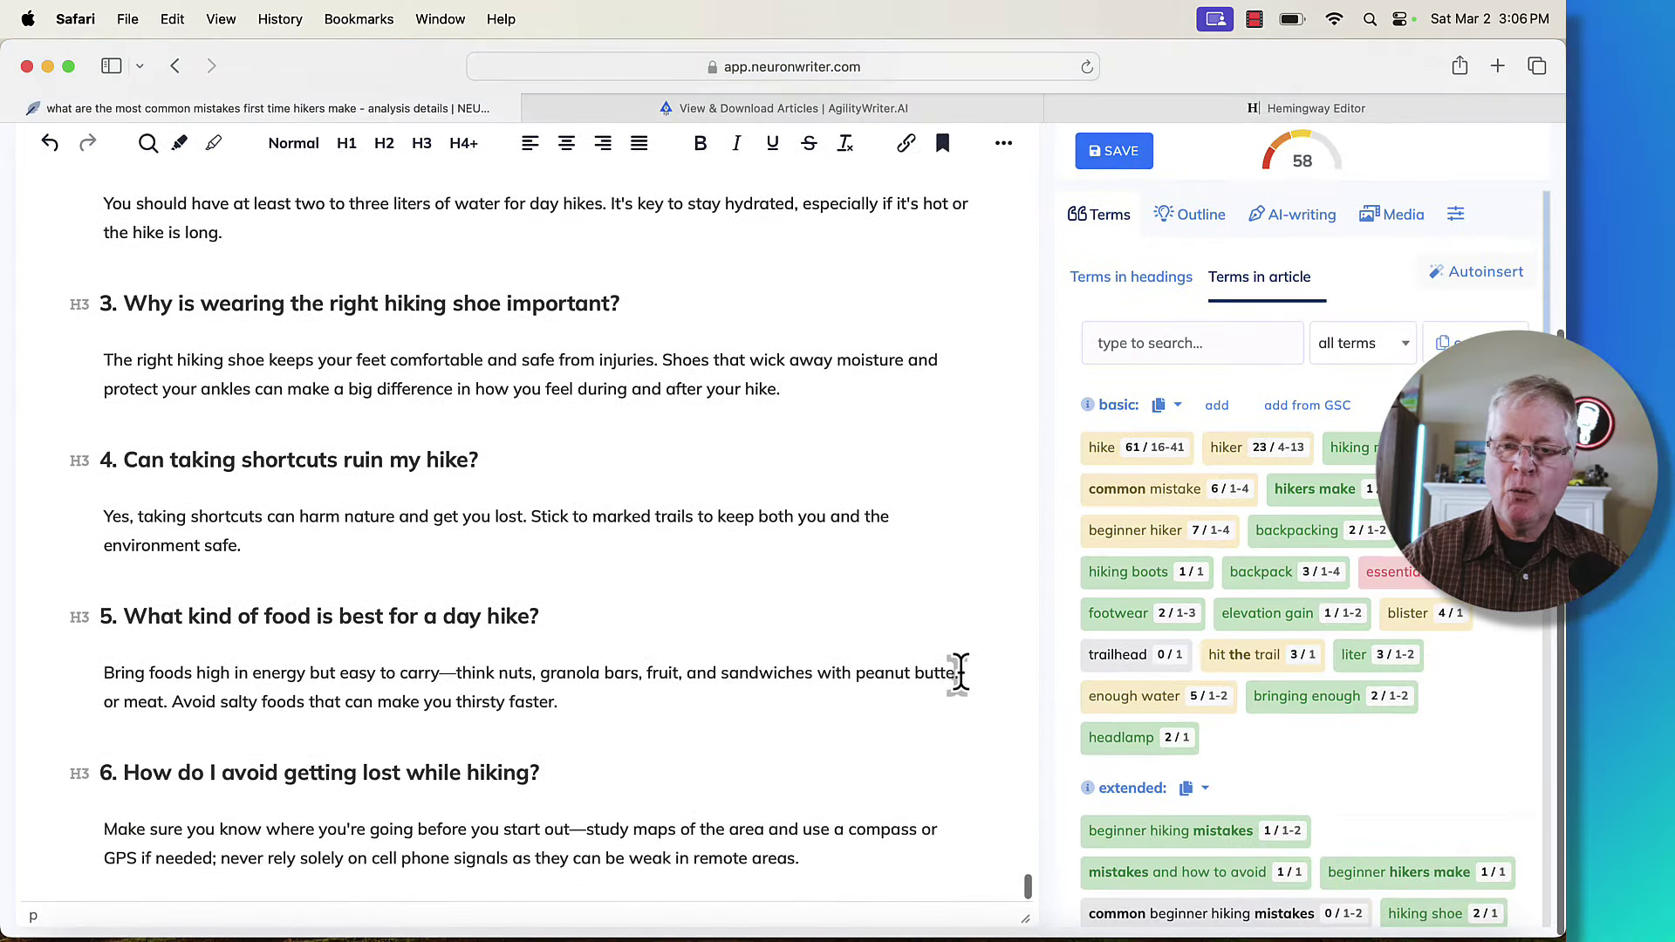
Scroll back through the article and compare the score of 58 with the competitor high of 64
scroll(959, 671, "up", 8)
scroll(966, 694, "up", 15)
scroll(967, 694, "up", 10)
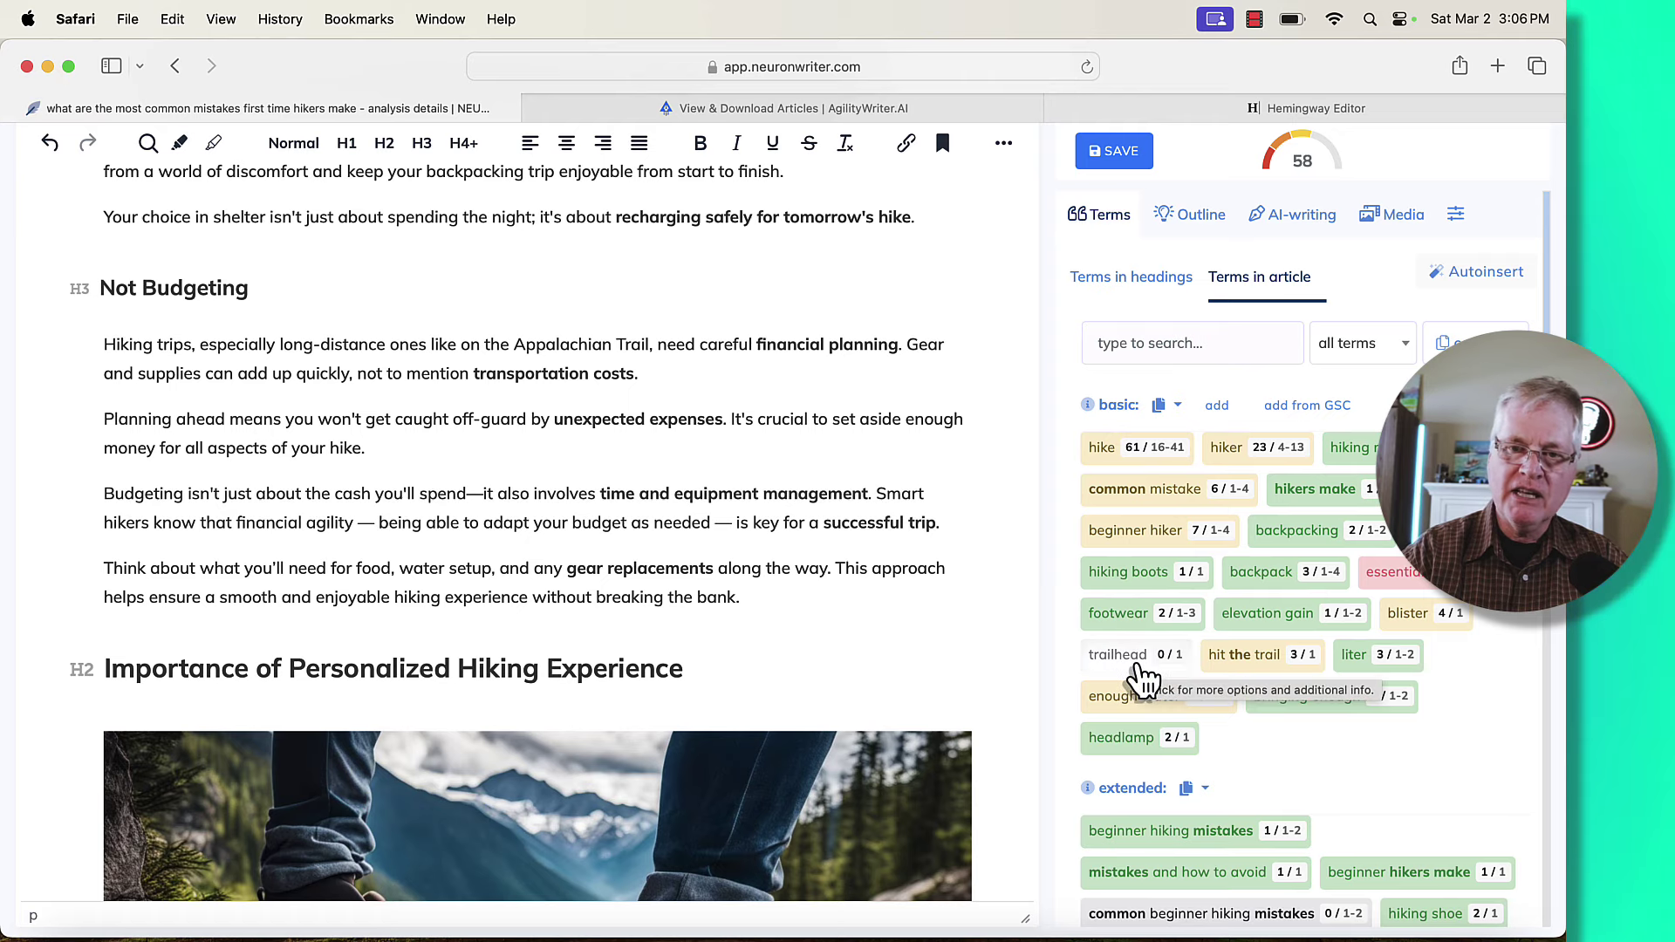
scroll(1158, 643, "up", 5)
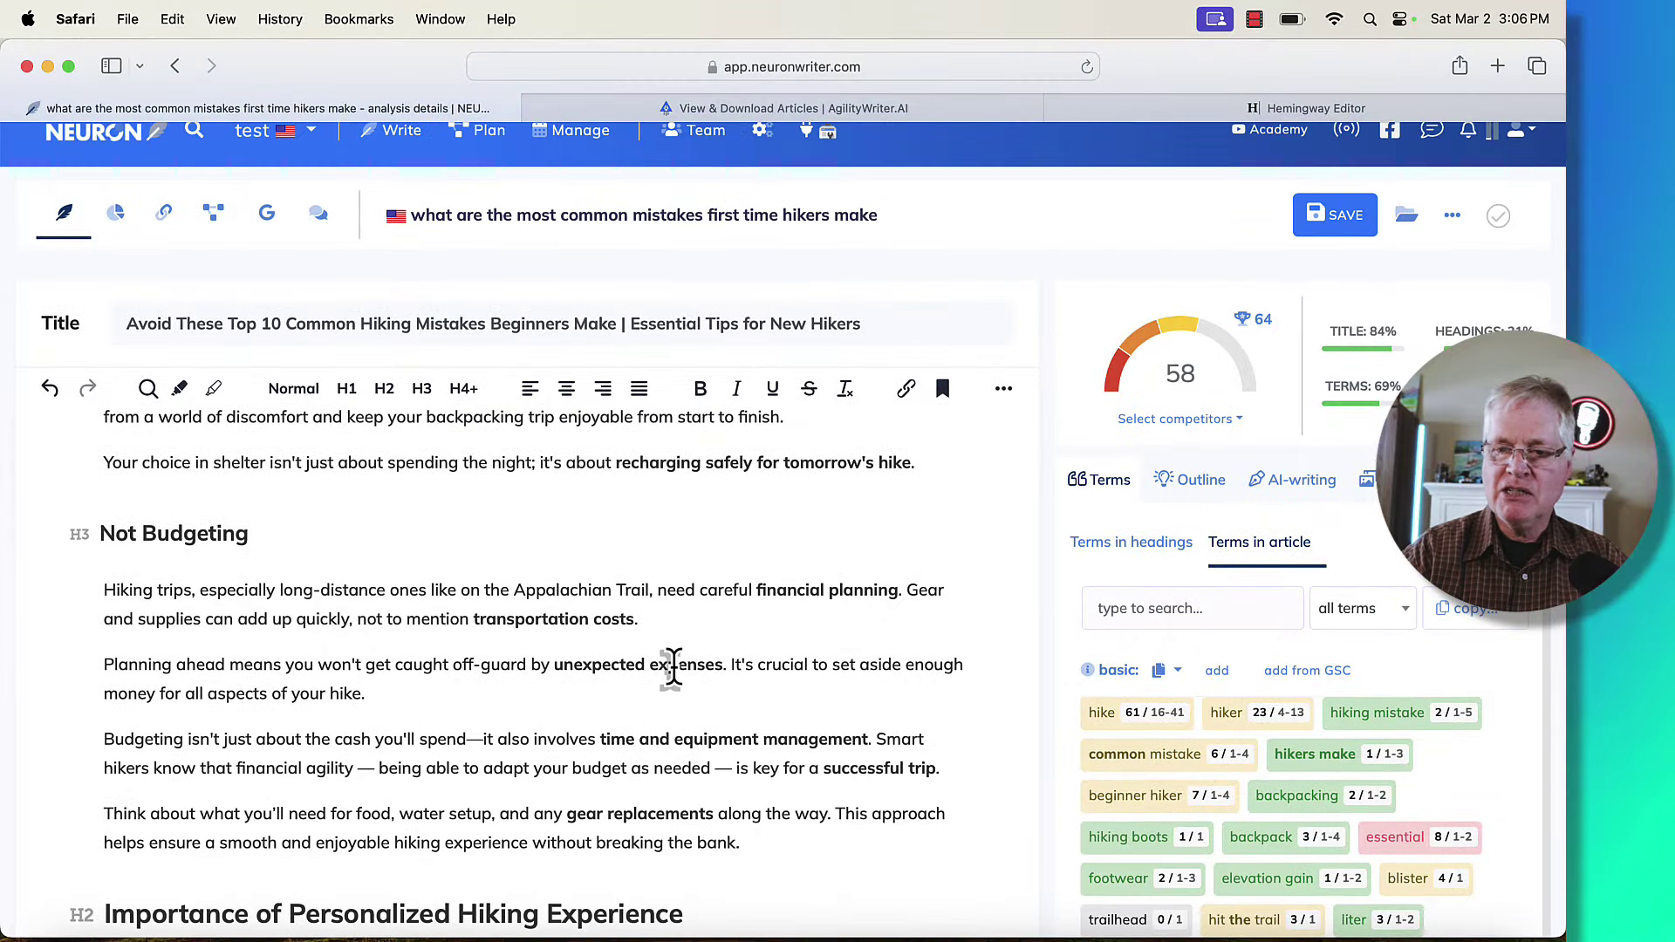
mouse_move(1256, 333)
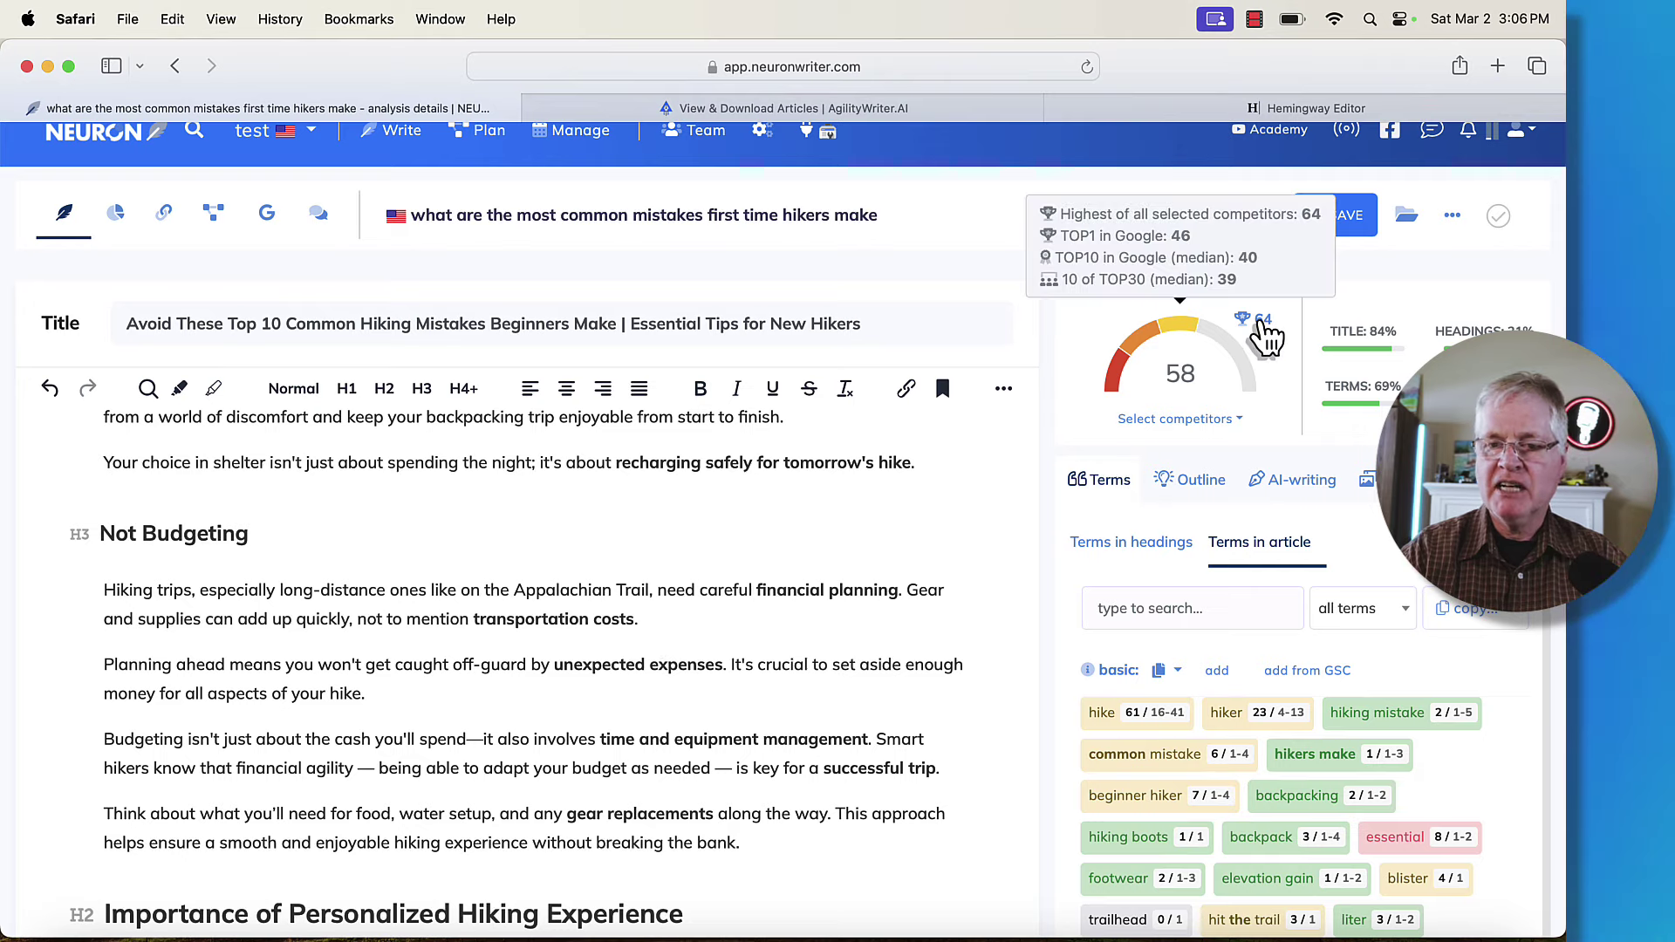
scroll(668, 511, "up", 15)
scroll(668, 511, "up", 2)
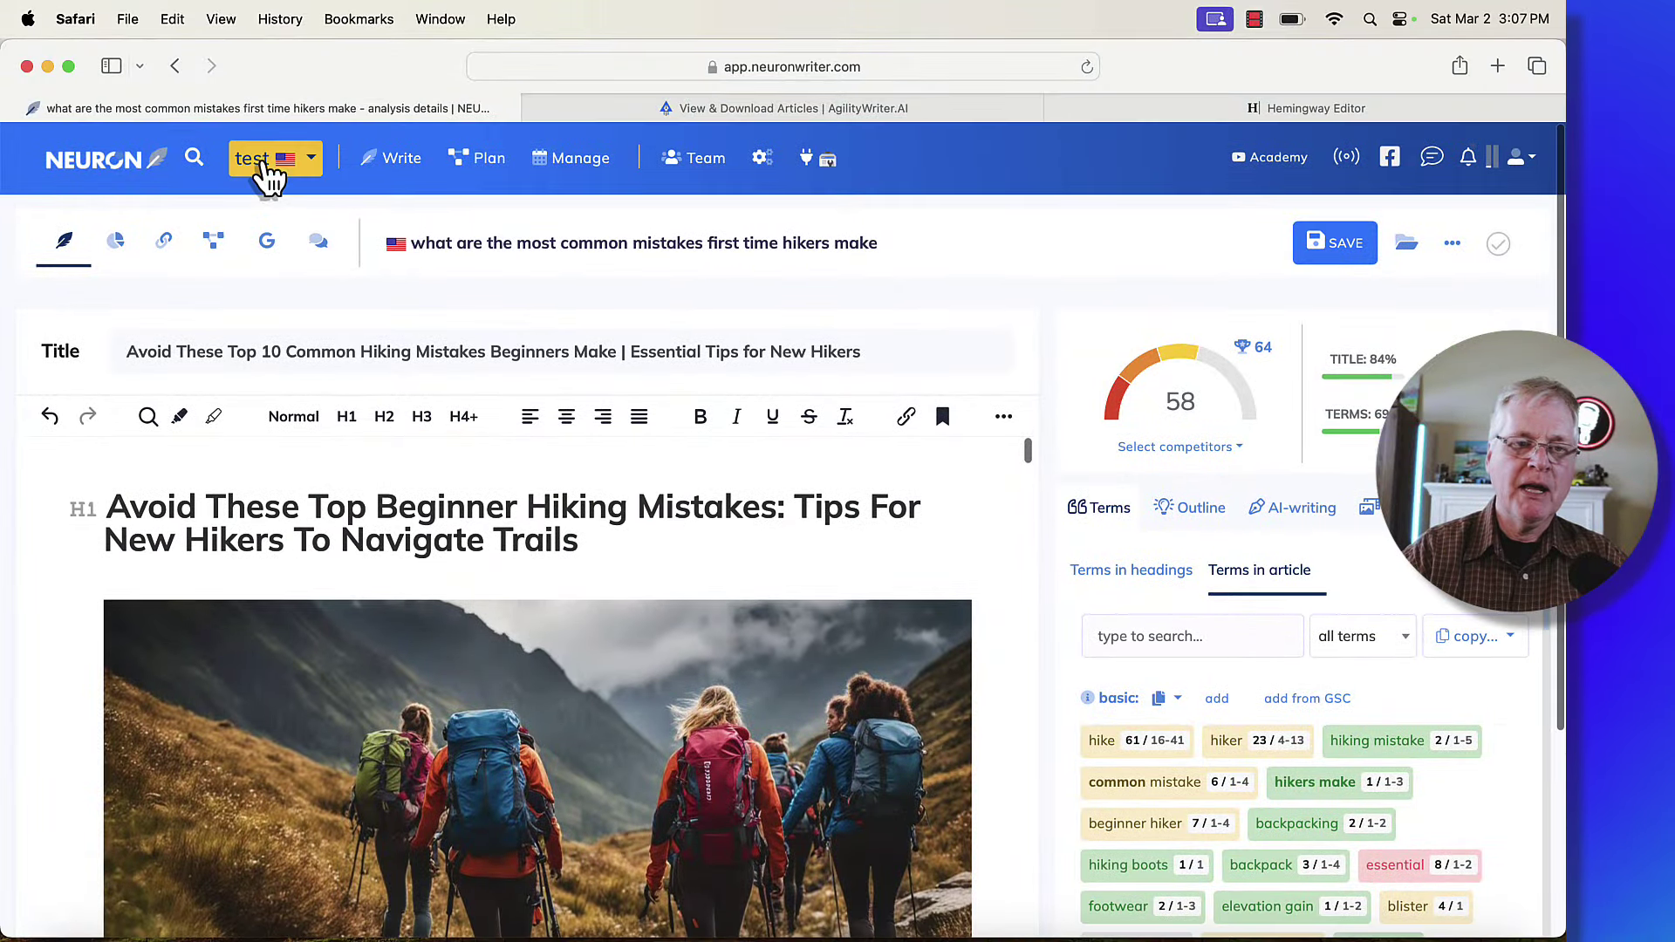
Open the grandparents babysitting query from the test project's home page
left_click(271, 175)
left_click(319, 215)
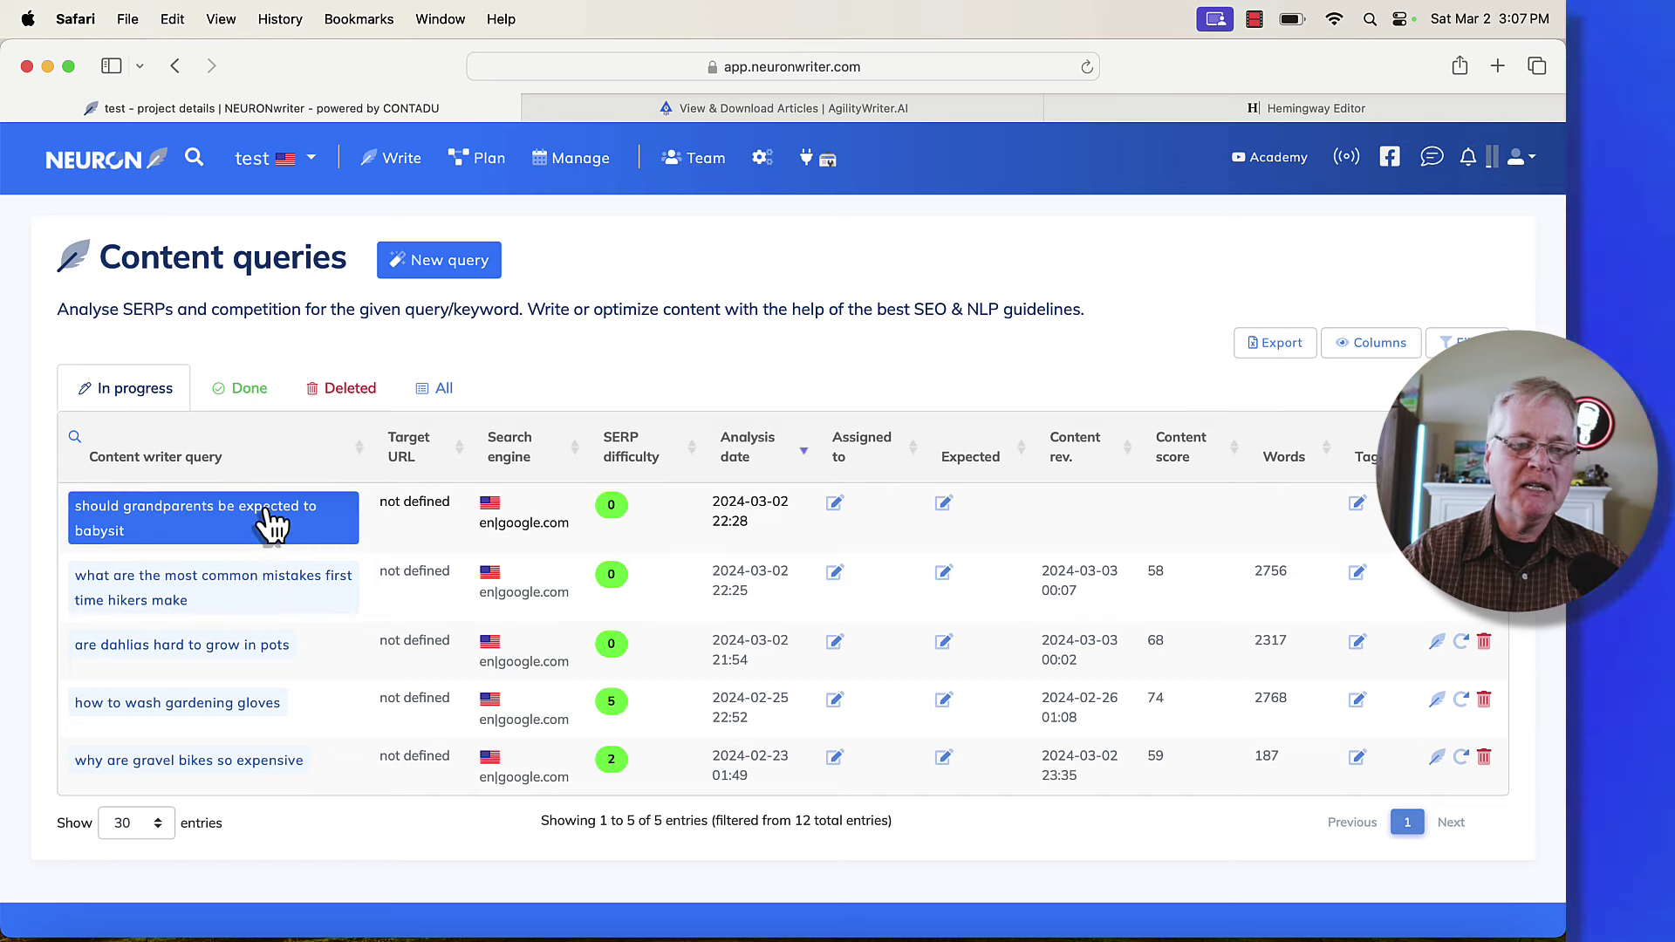
left_click(270, 523)
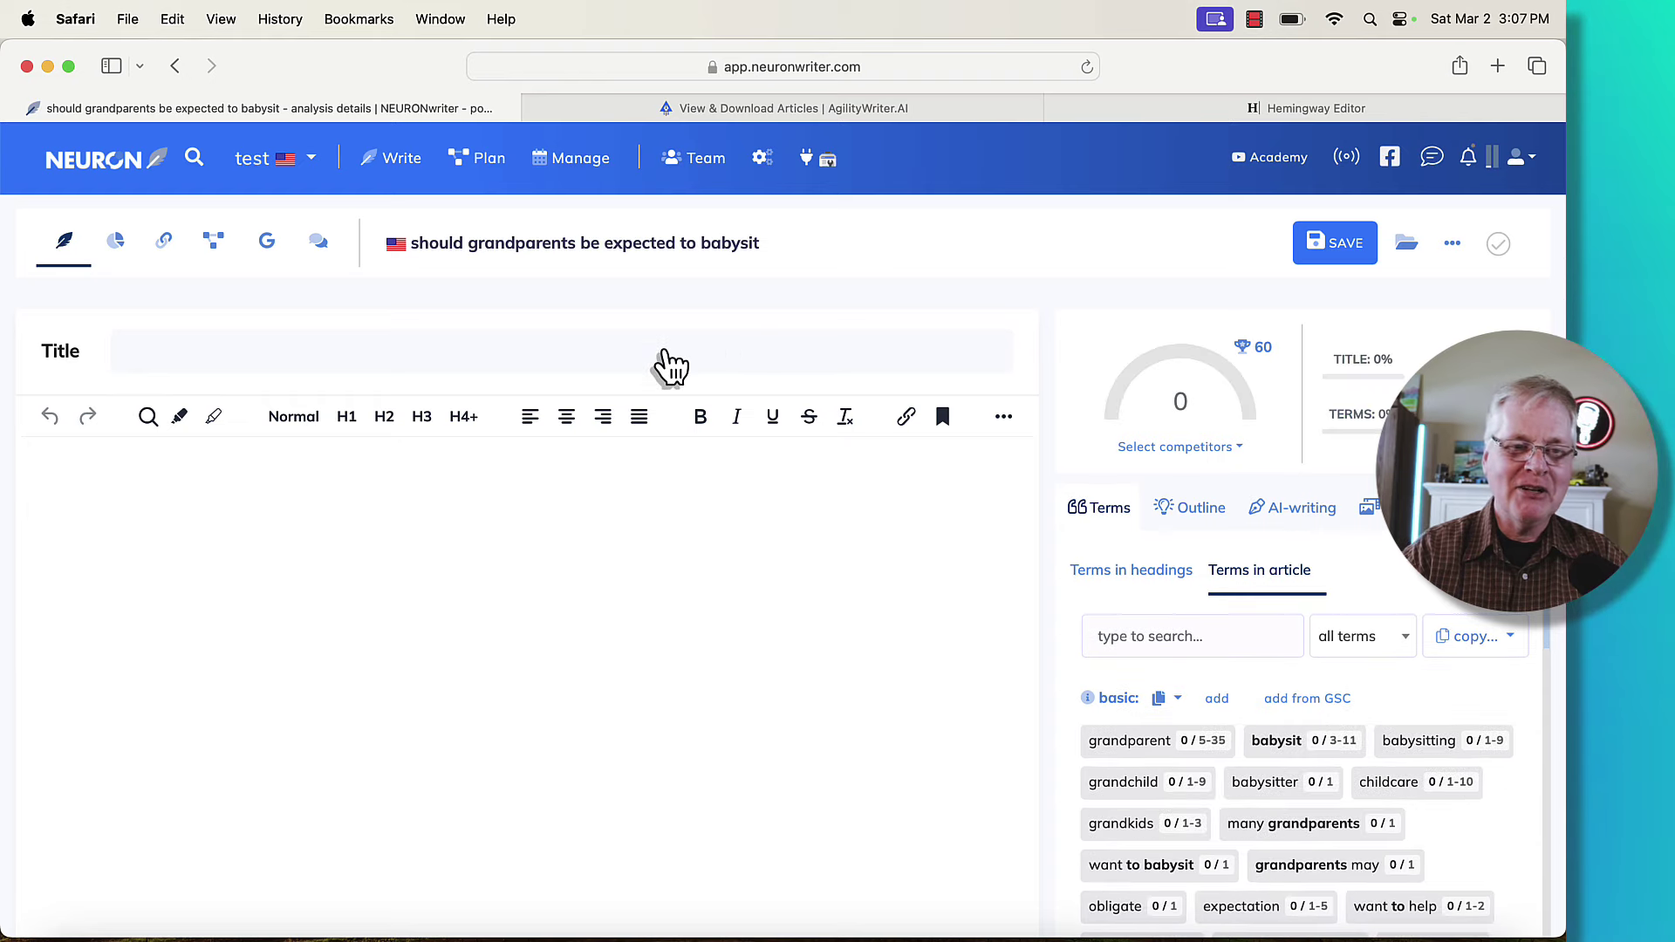
Save its AI-generated title and meta description, then return to Agility Writer's article list
left_click(572, 370)
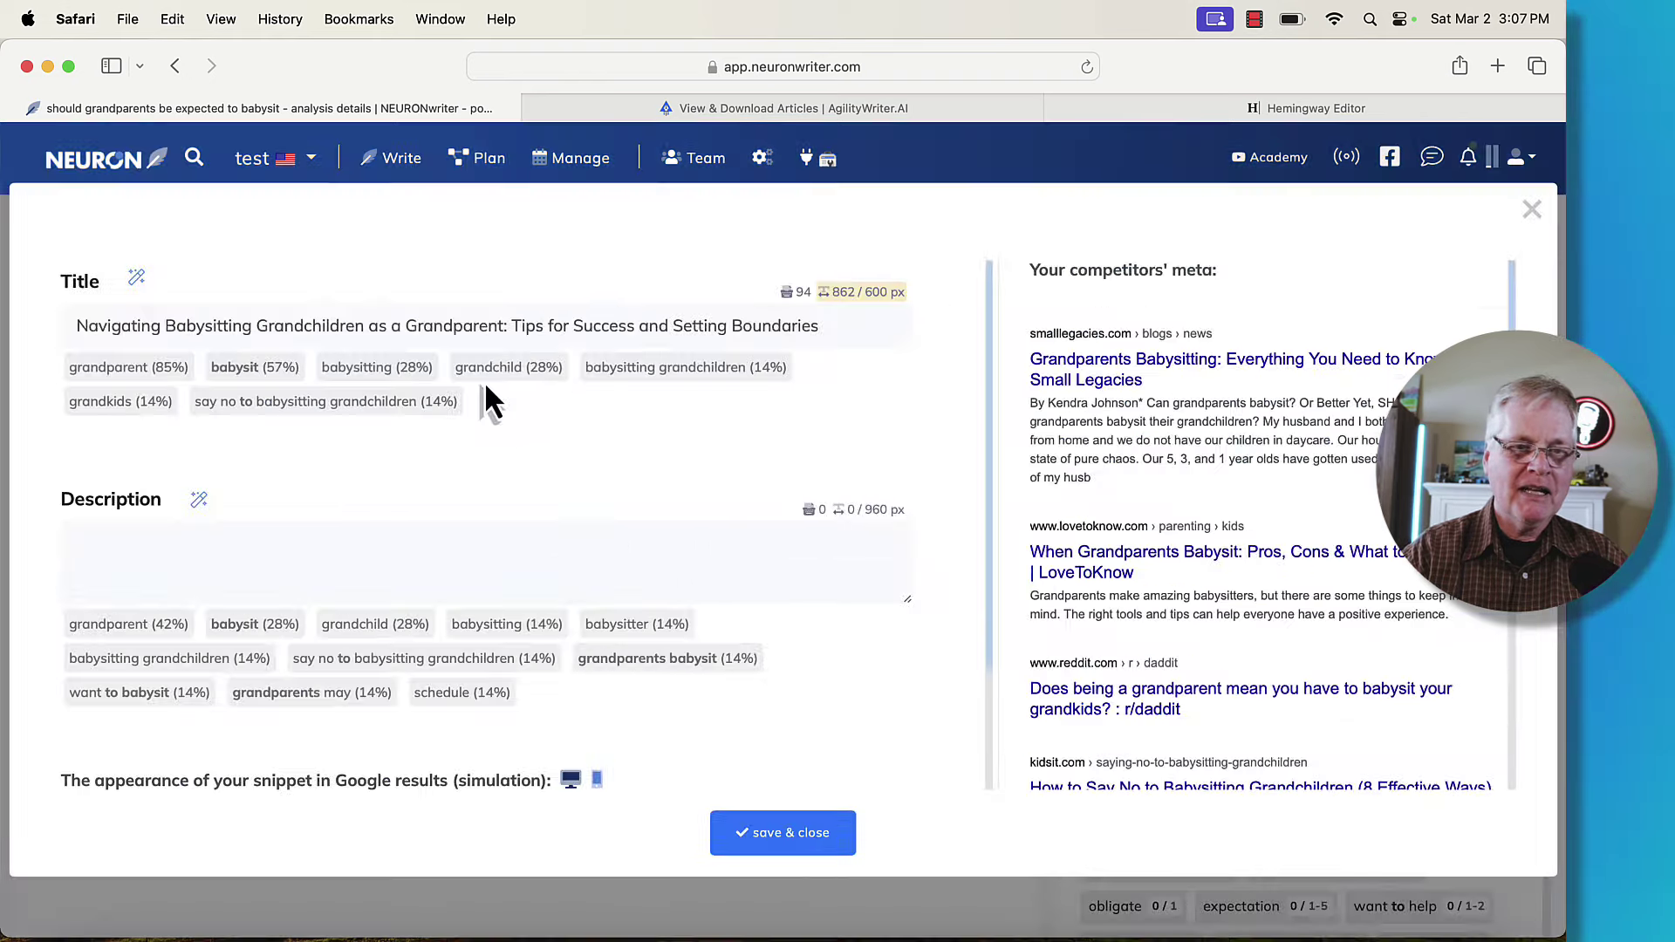
left_click(200, 501)
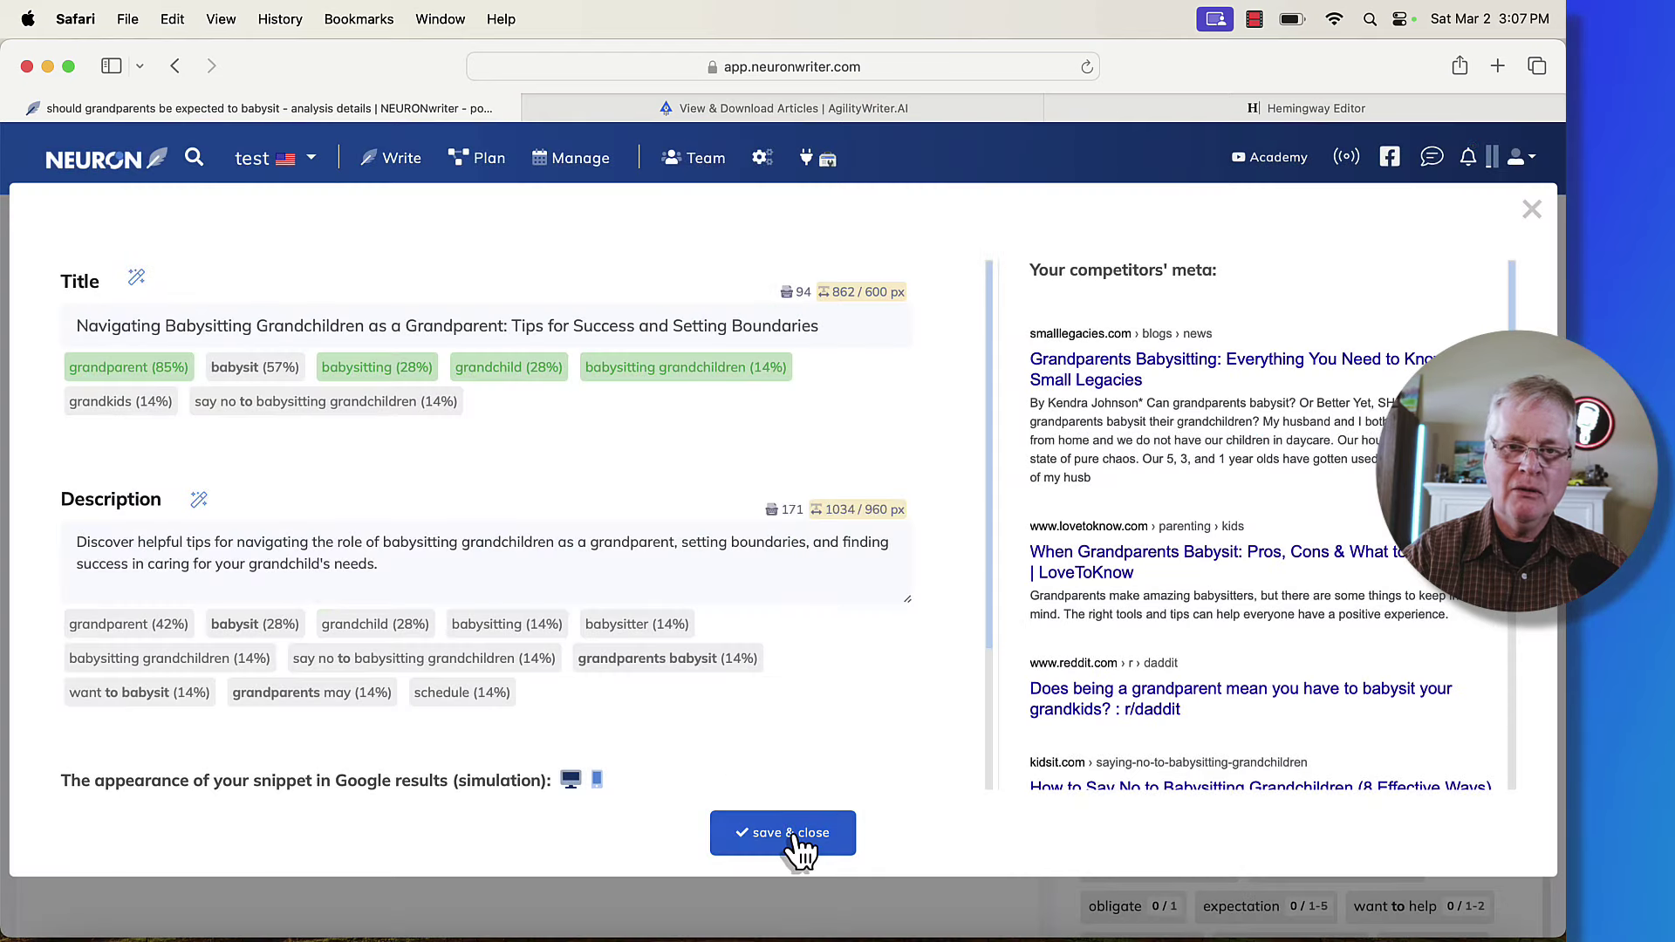
left_click(794, 844)
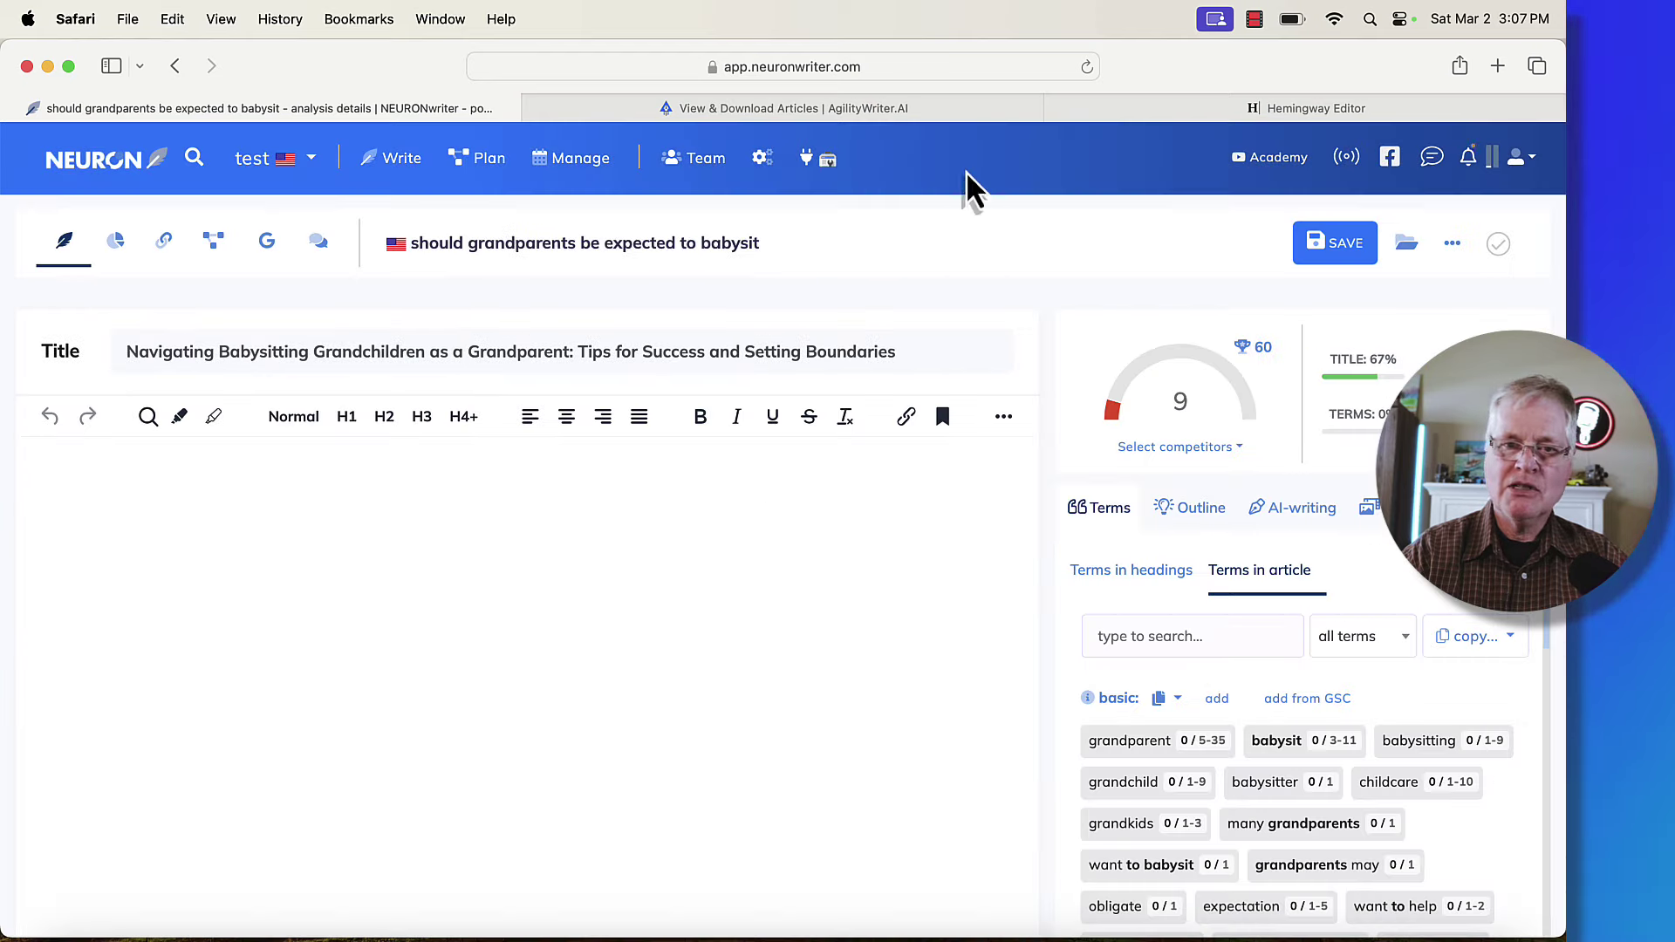
left_click(923, 109)
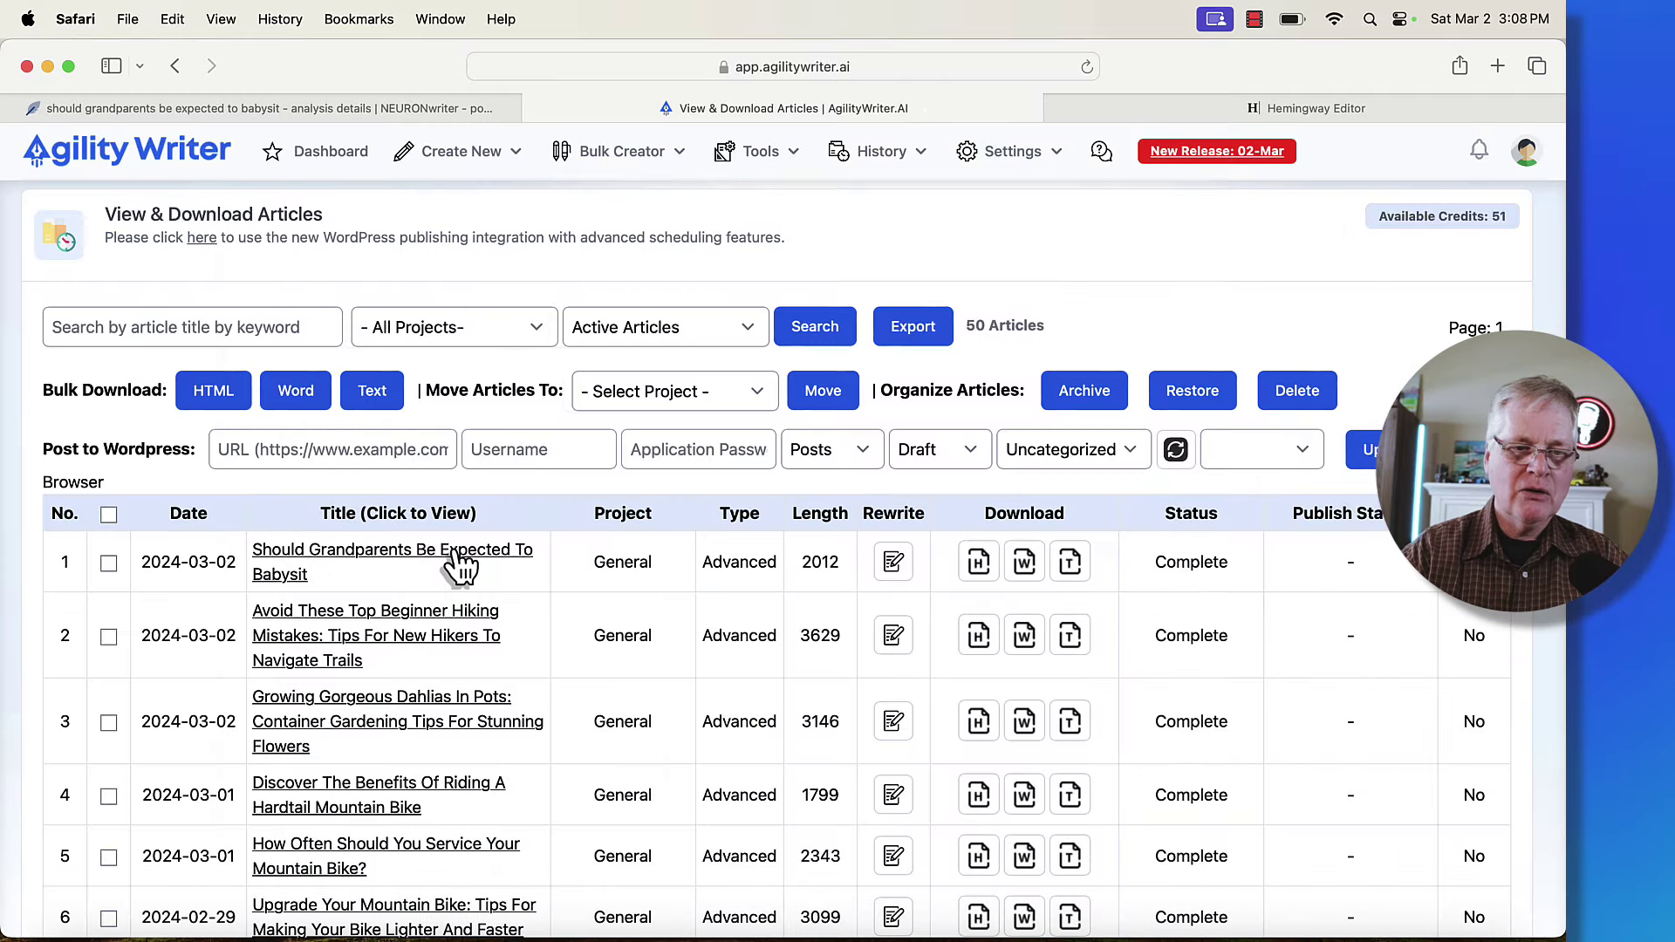
Copy the full 'Should Grandparents Be Expected To Babysit' article text and go back to NeuronWriter
left_click(458, 568)
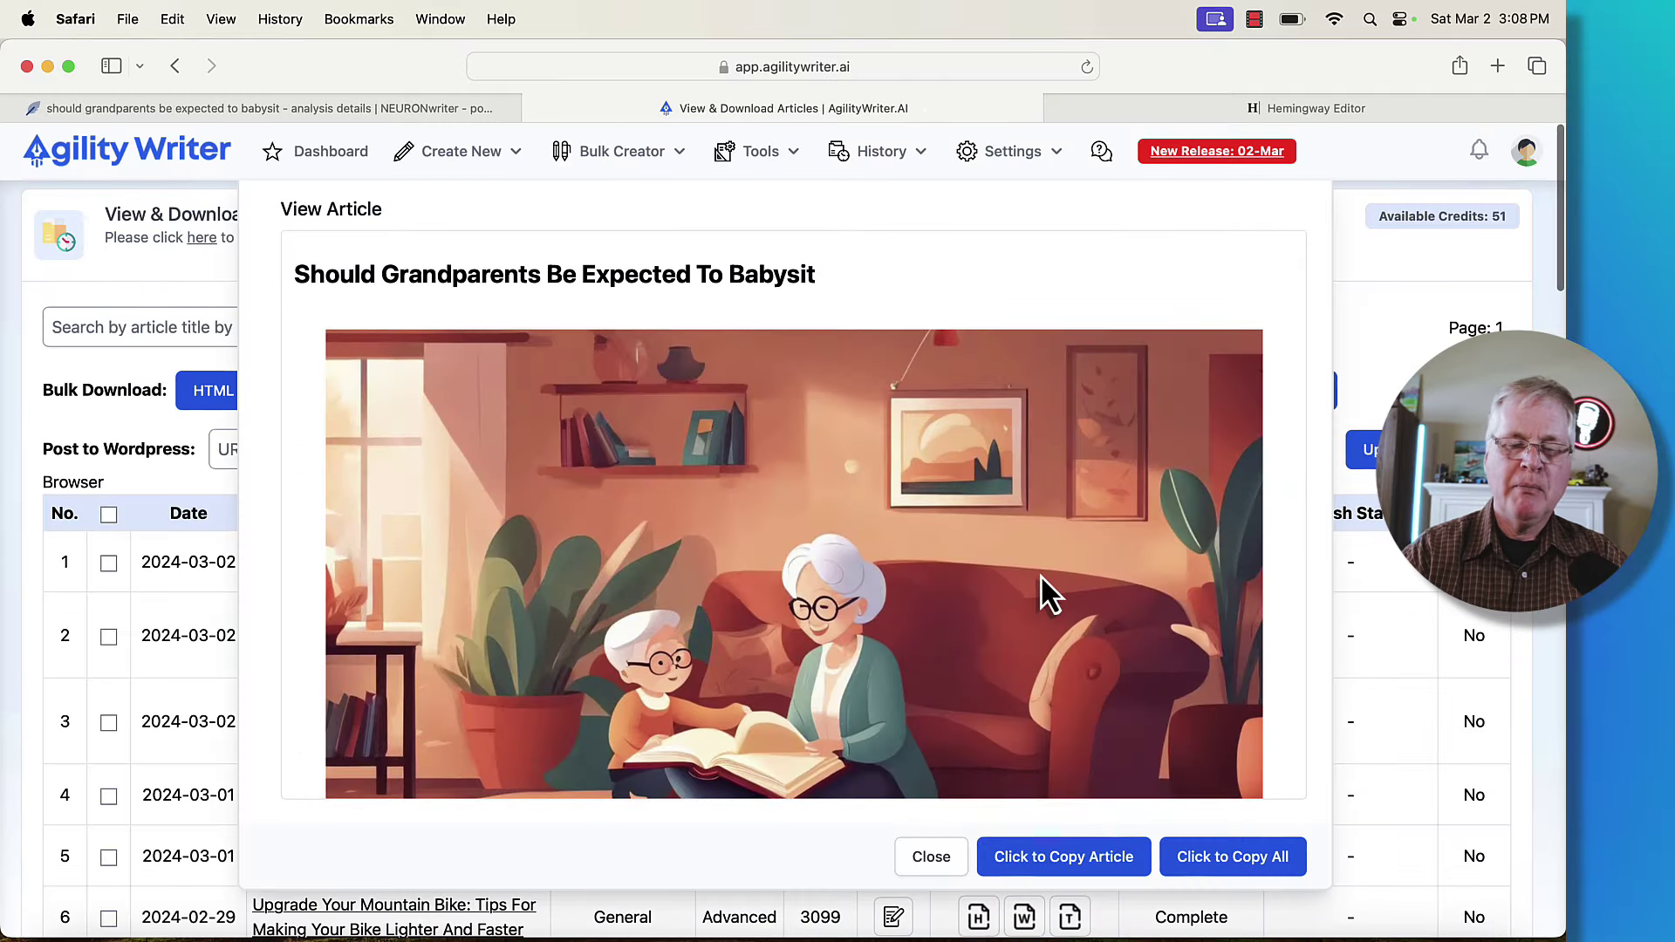
scroll(1022, 497, "down", 2)
scroll(1023, 498, "up", 2)
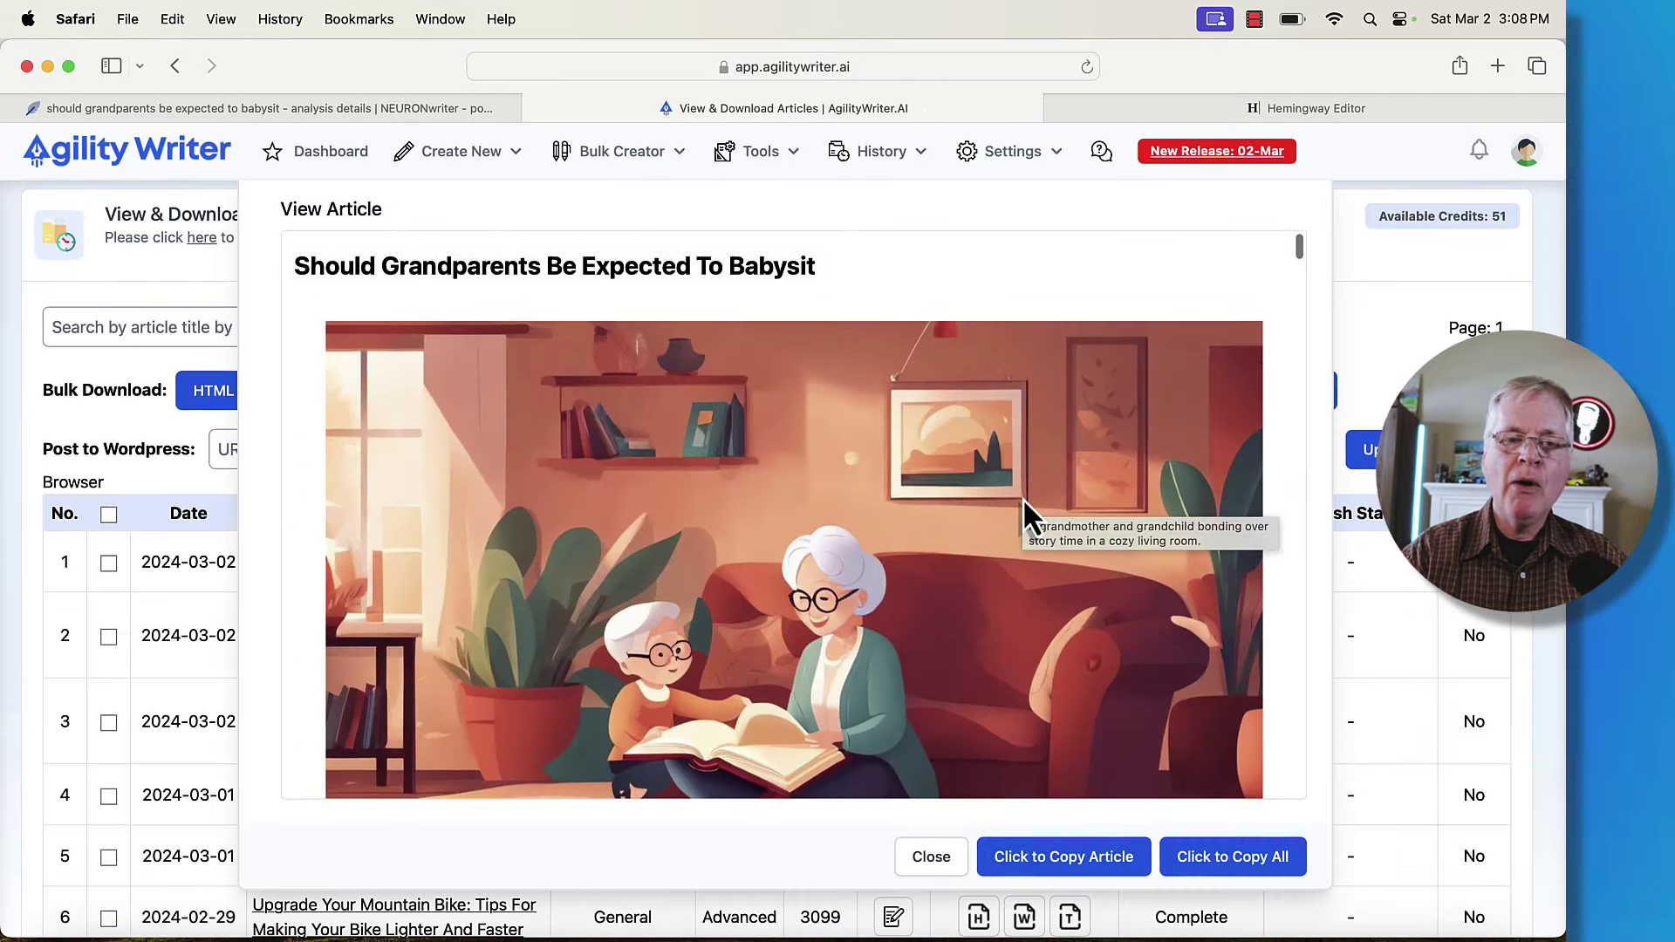
scroll(1022, 497, "down", 2)
scroll(1022, 499, "up", 2)
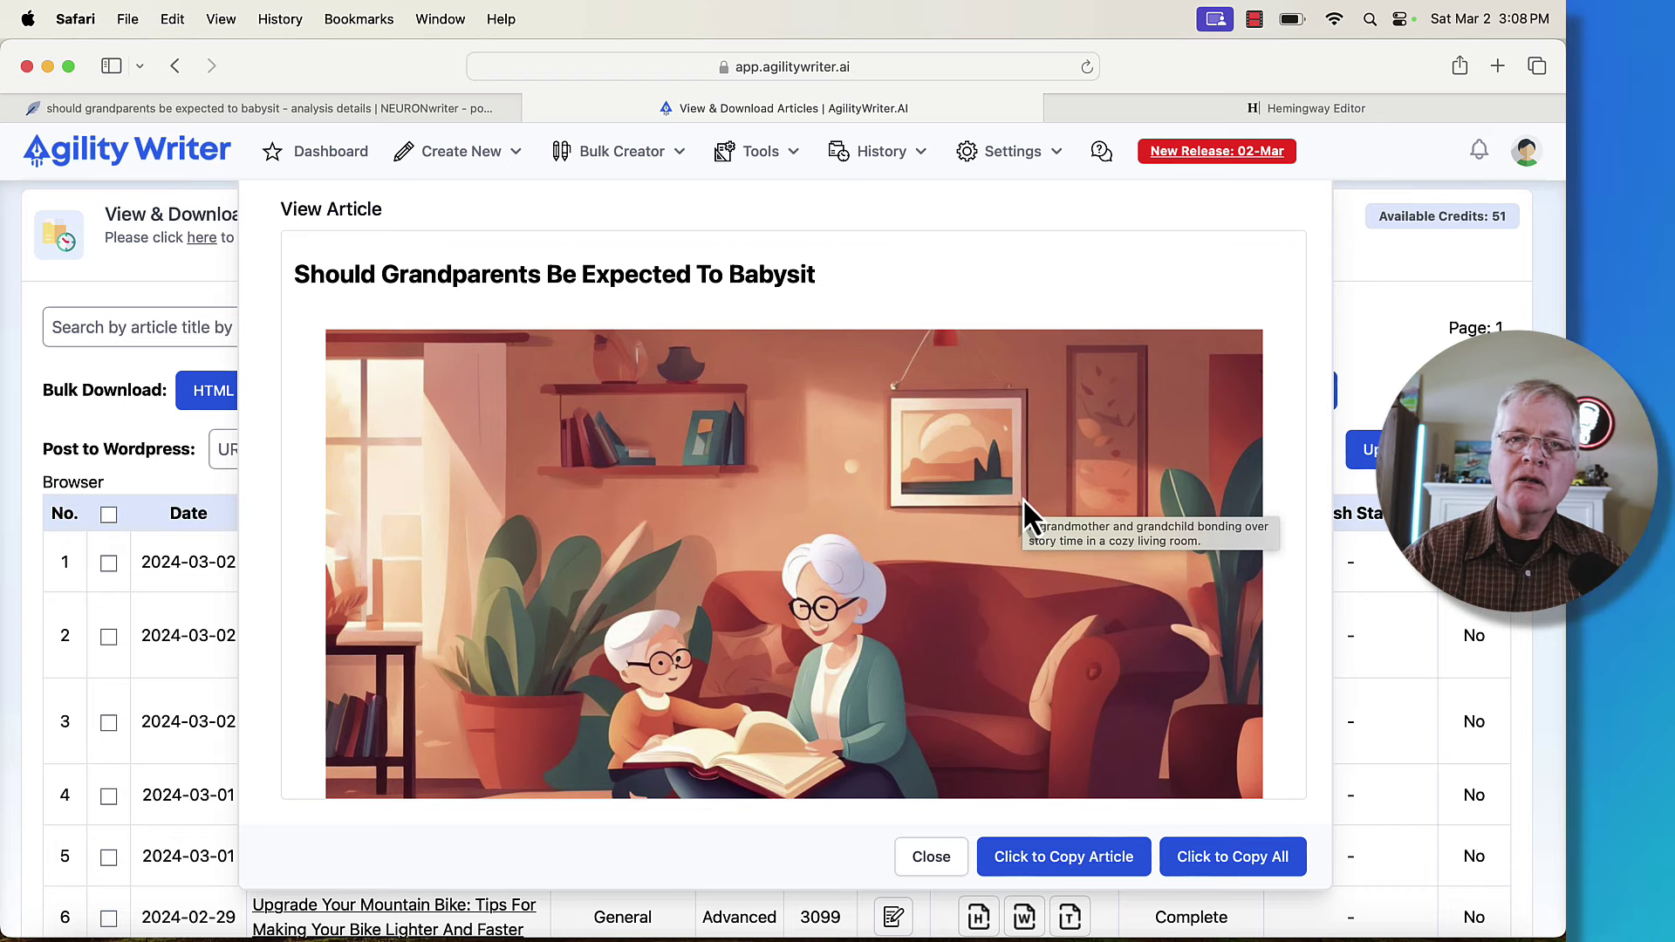
scroll(1023, 499, "down", 2)
scroll(1023, 497, "up", 1)
scroll(1022, 497, "down", 10)
scroll(1022, 499, "down", 10)
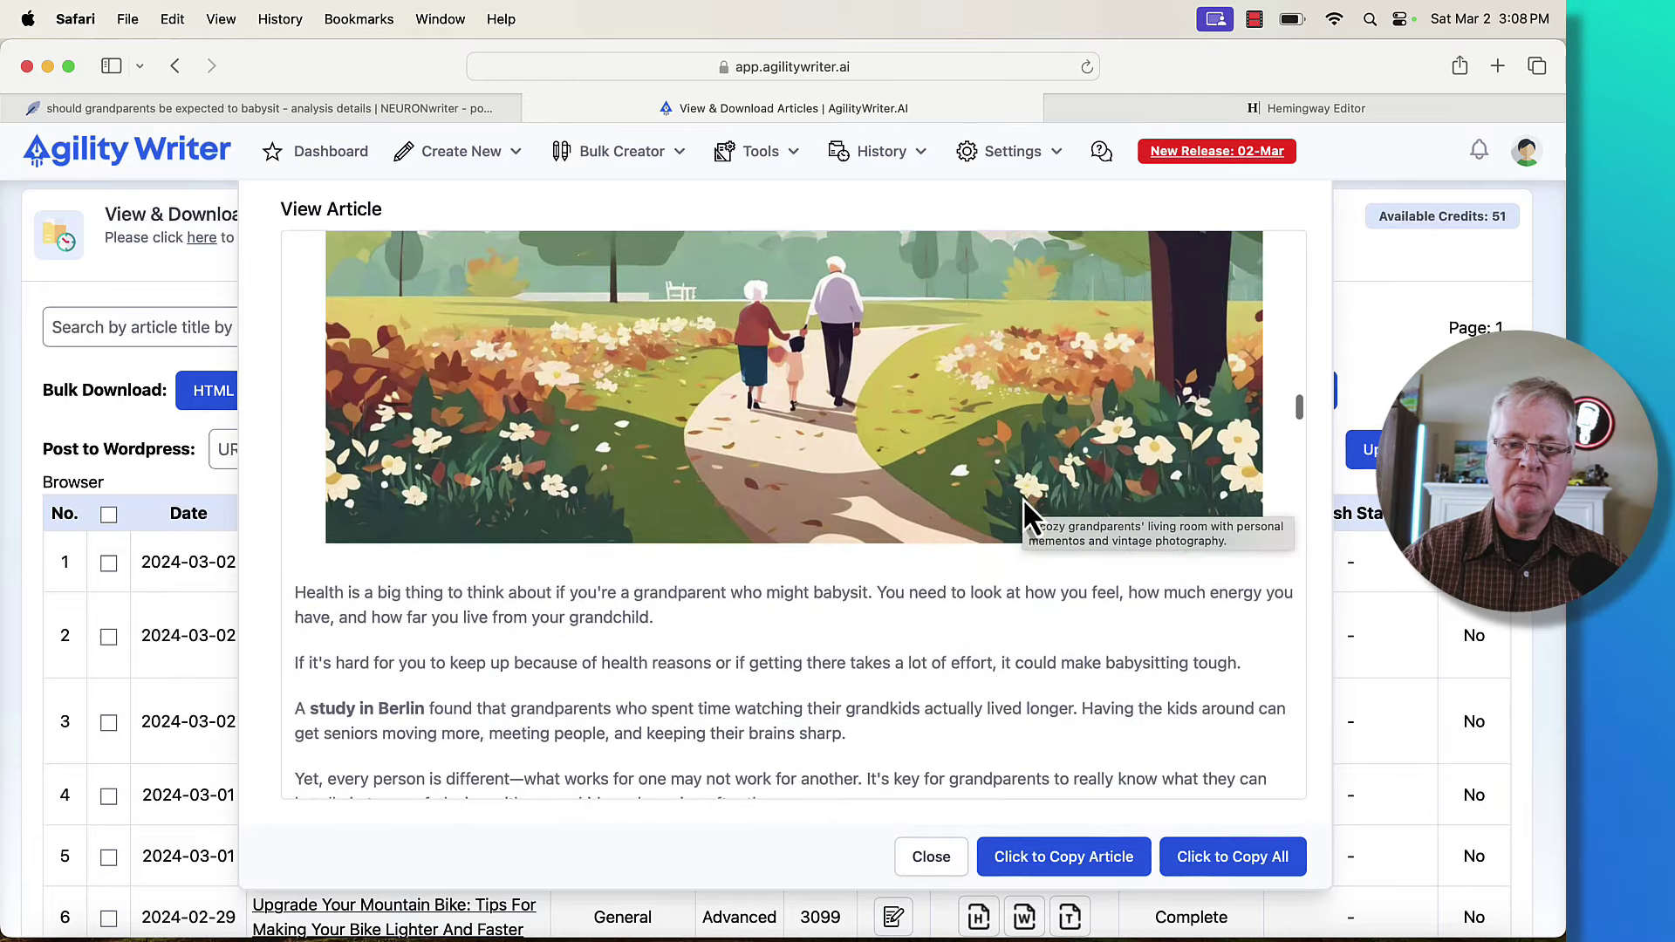
scroll(1023, 498, "down", 8)
left_click(1060, 858)
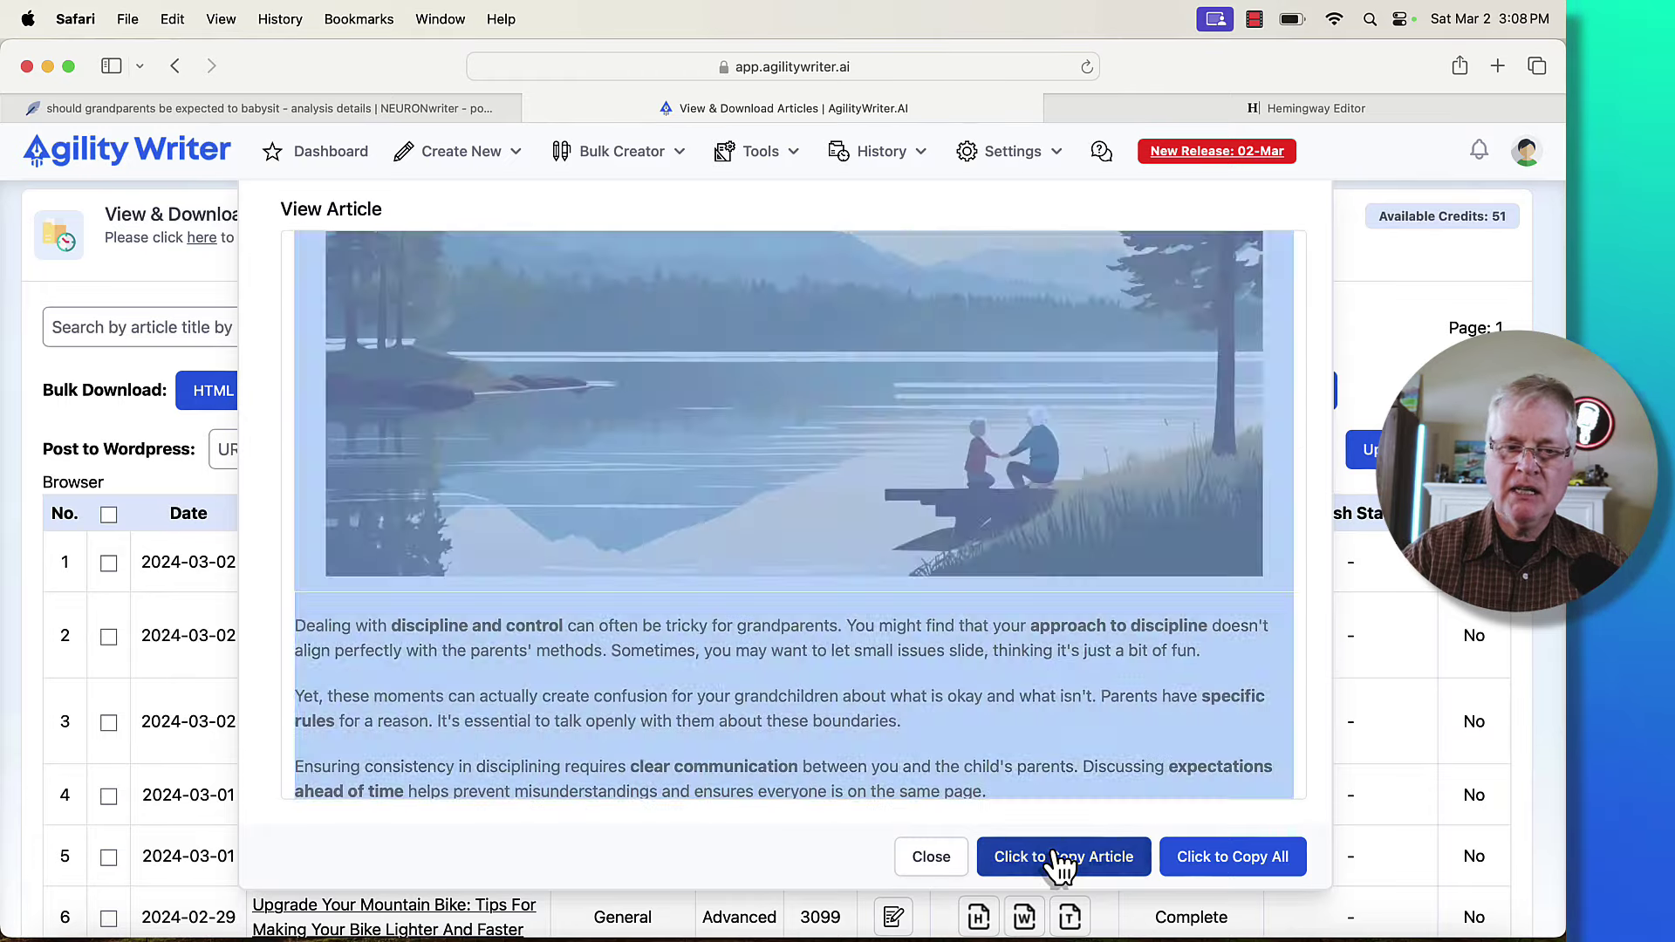
left_click(406, 108)
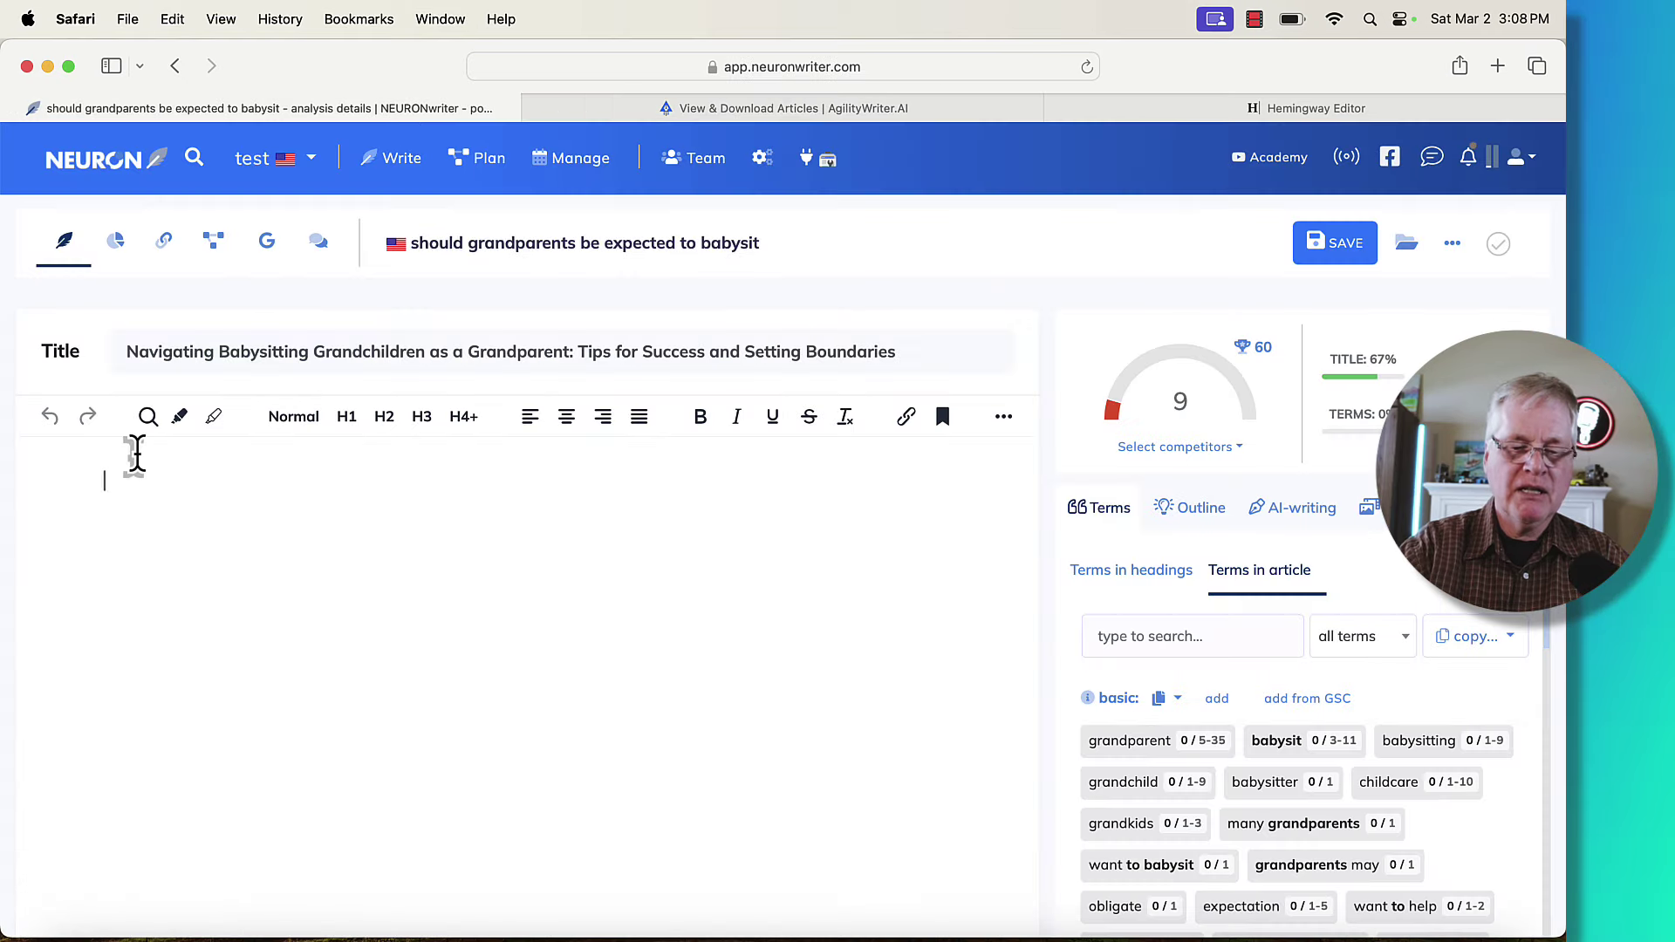
Paste the babysitting article into the editor, lifting the score from 9 to 54 against a 60 high
key("super+v")
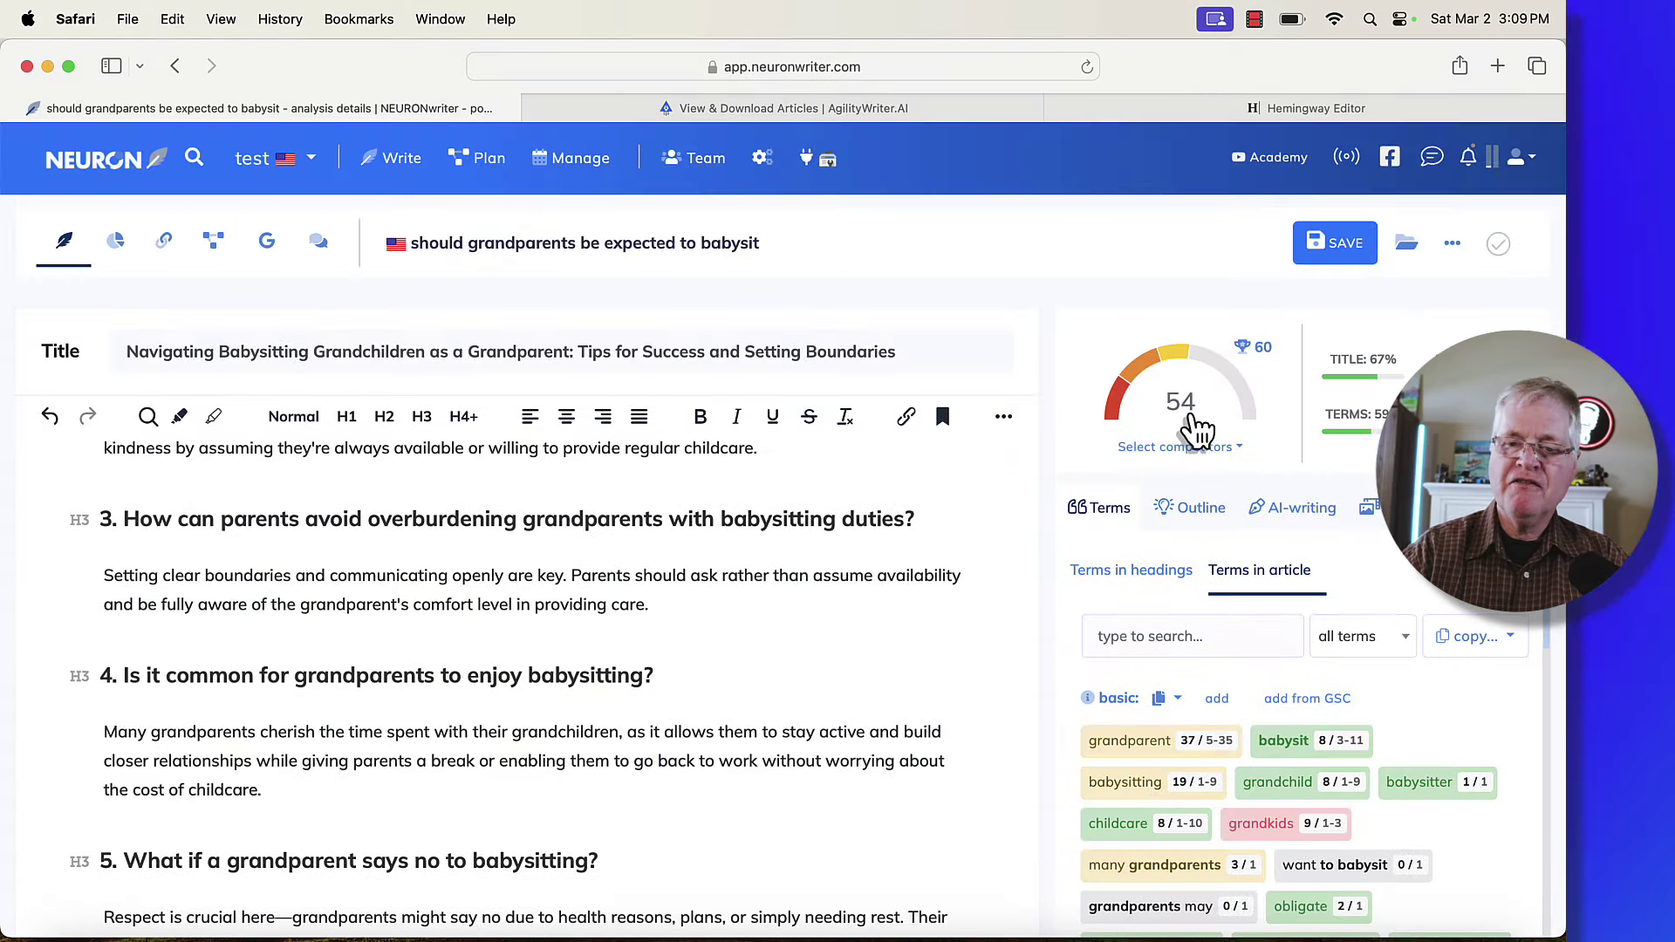
mouse_move(1275, 377)
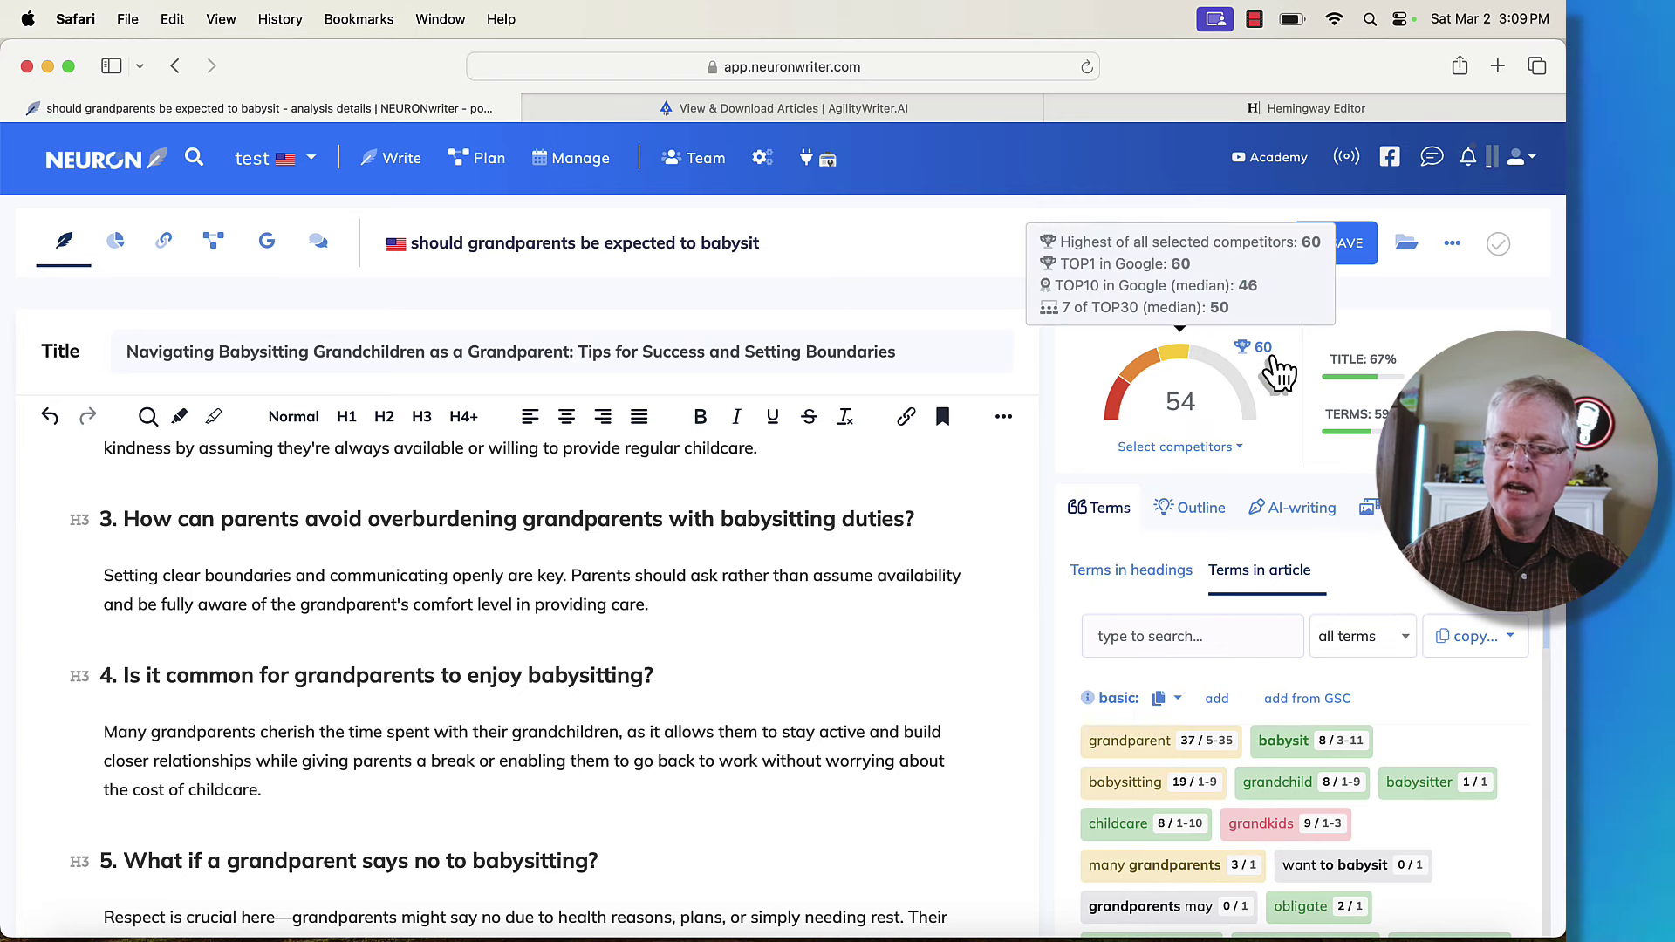
scroll(1308, 568, "down", 3)
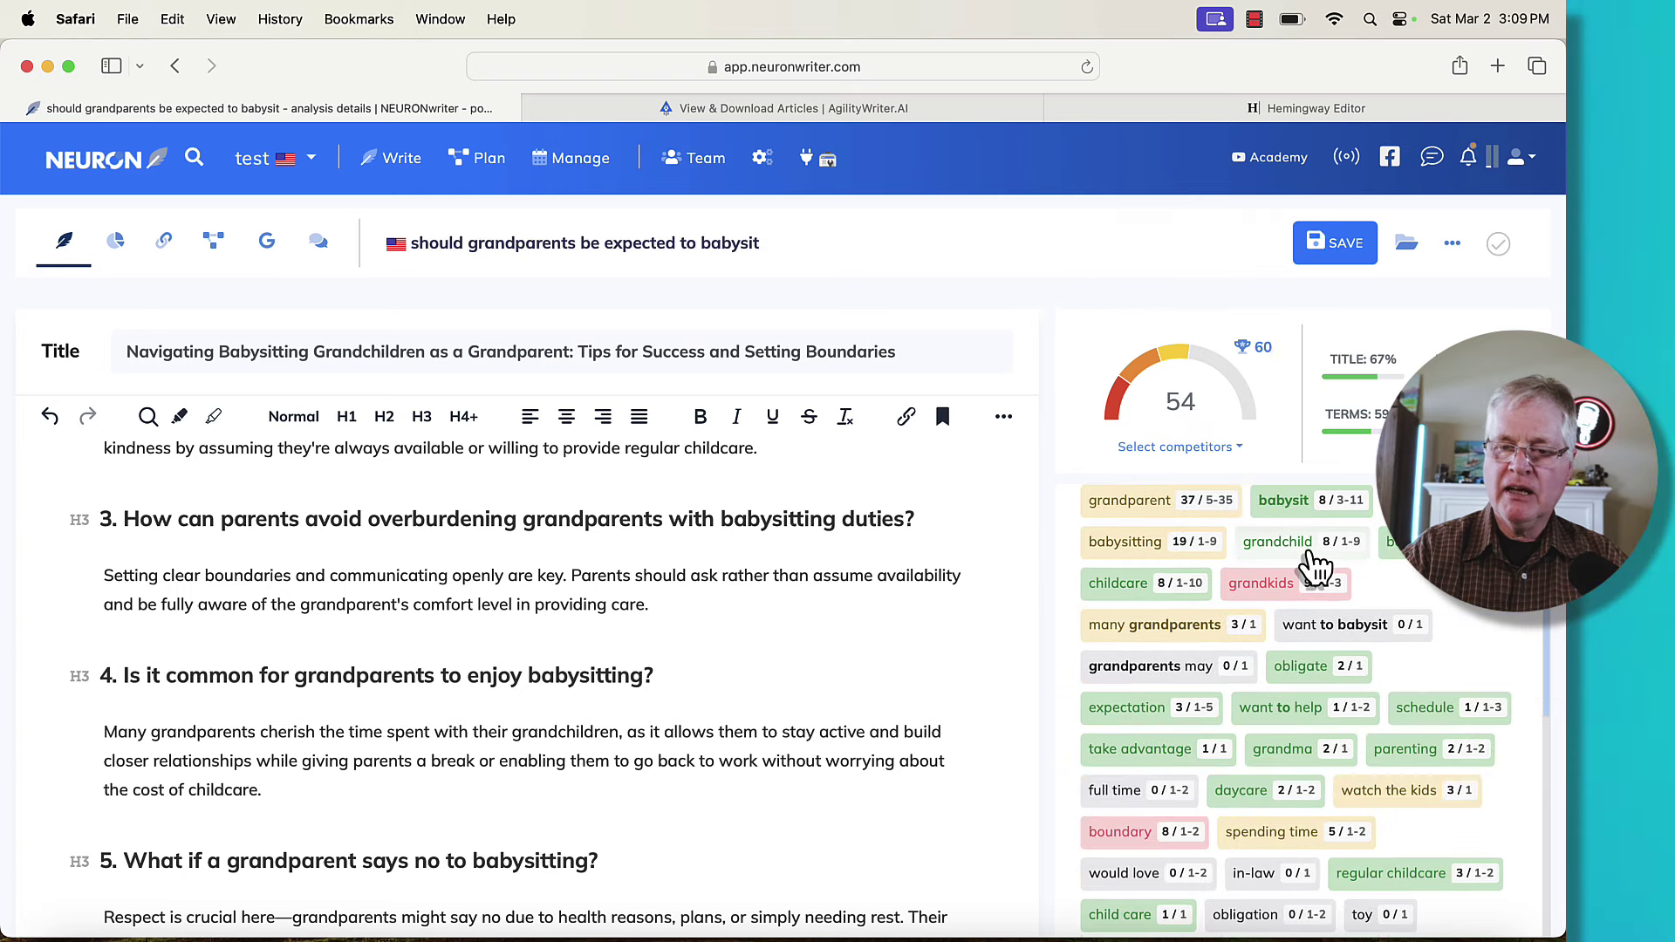
scroll(1289, 777, "up", 2)
scroll(1290, 777, "down", 2)
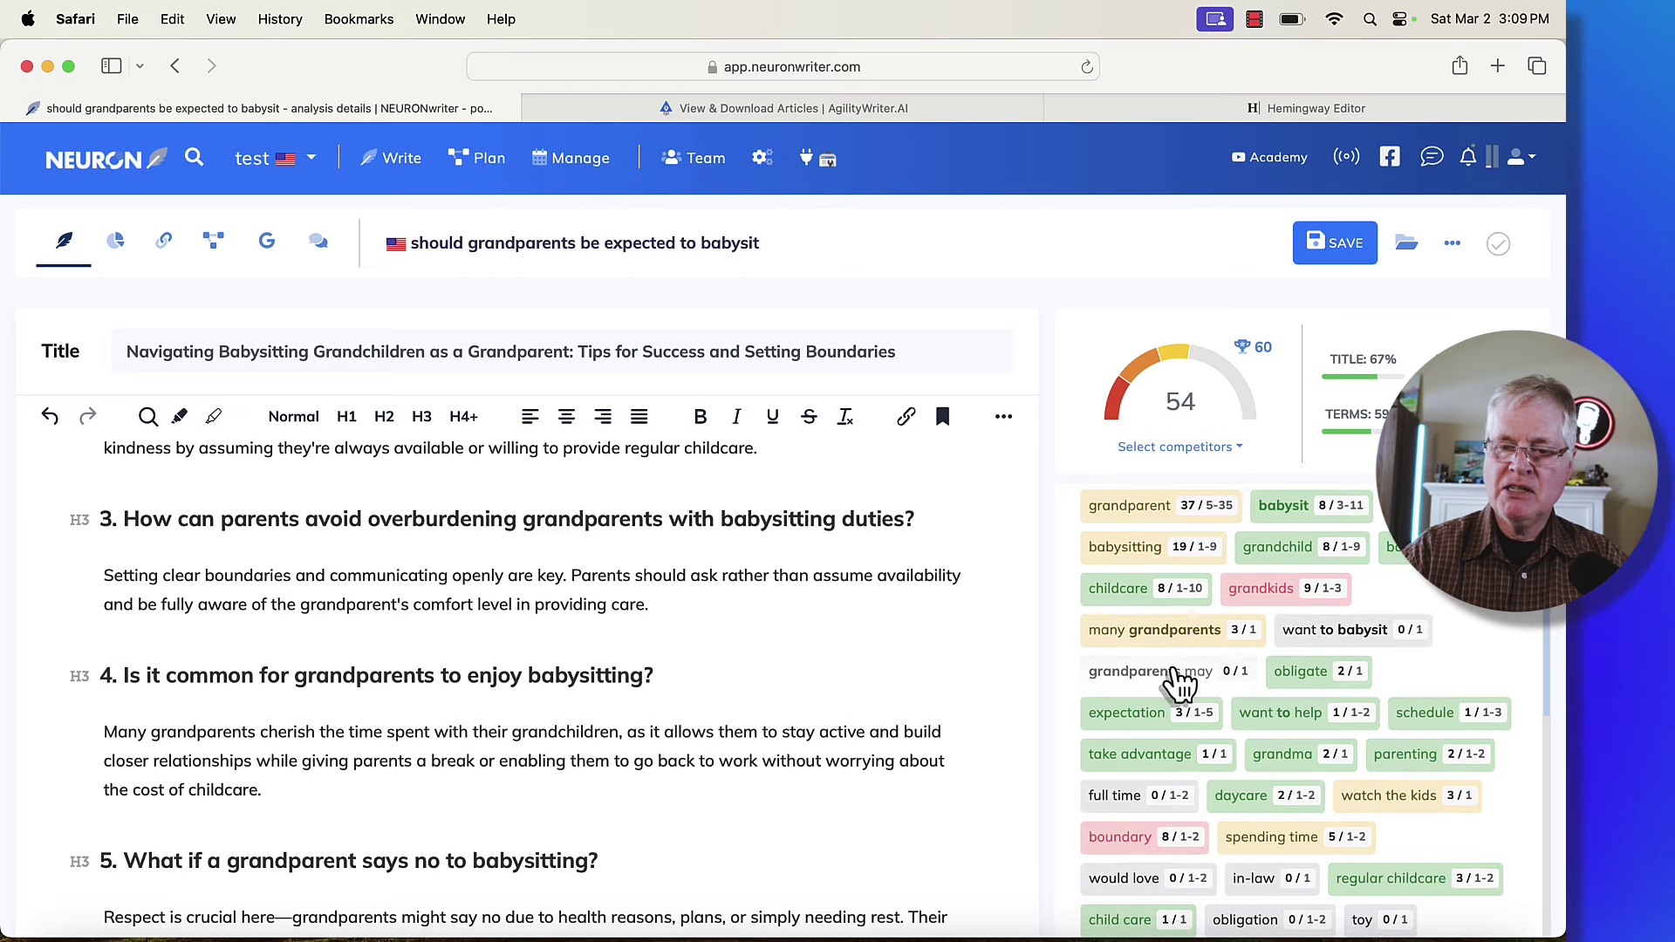
scroll(1230, 824, "up", 3)
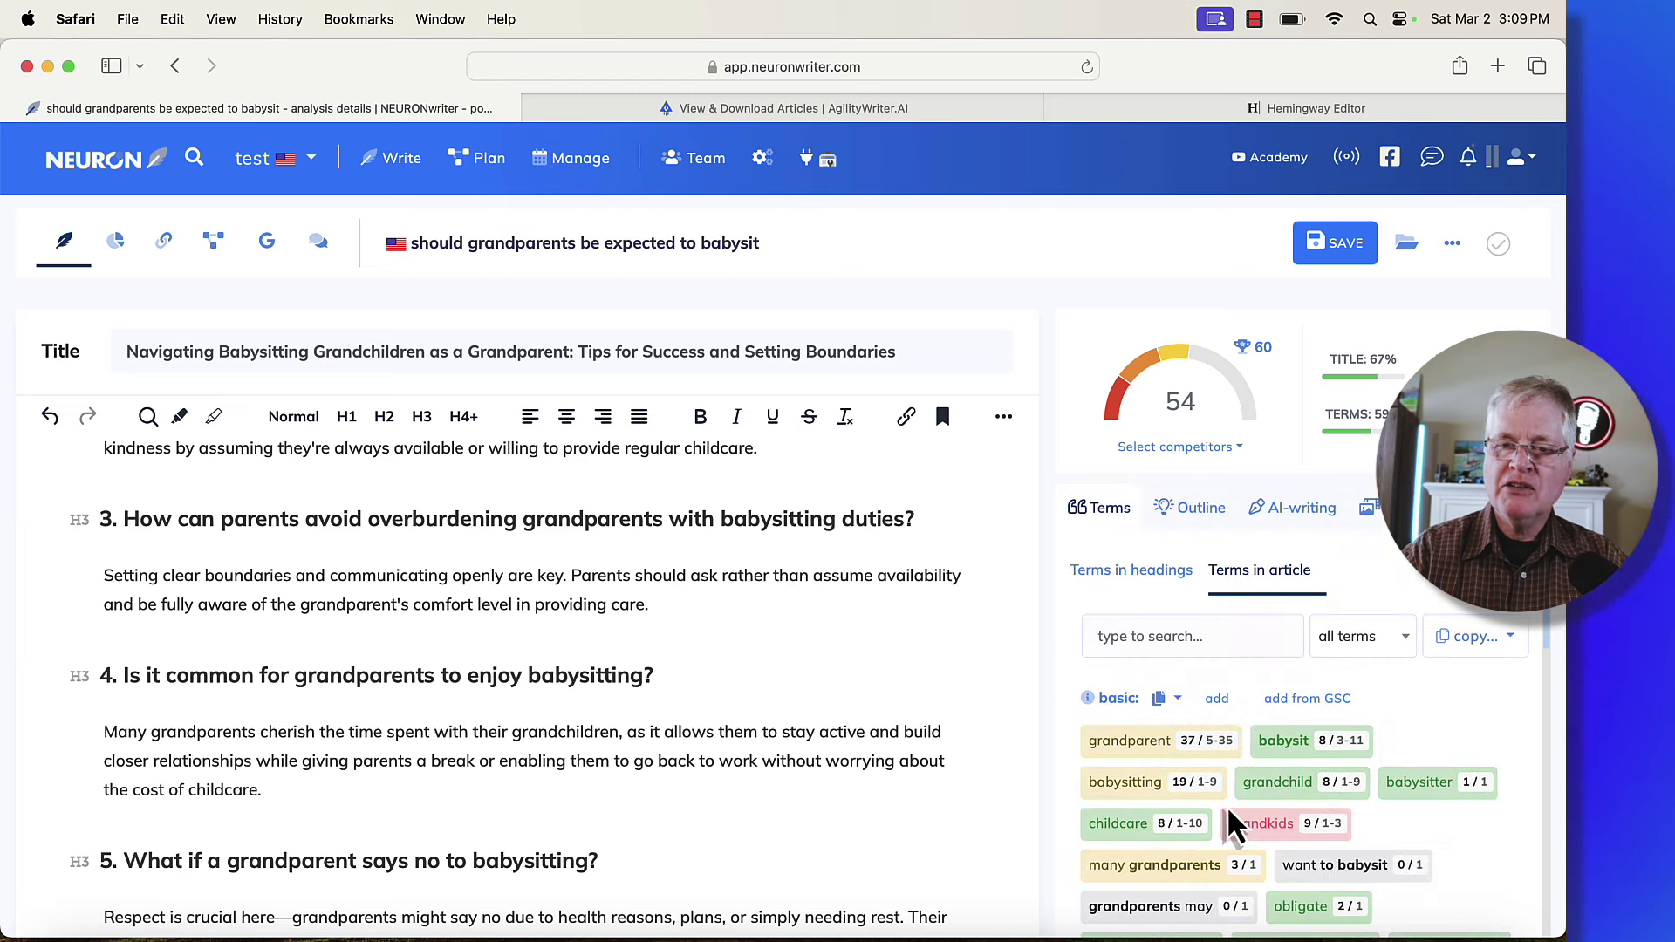
scroll(1230, 824, "down", 4)
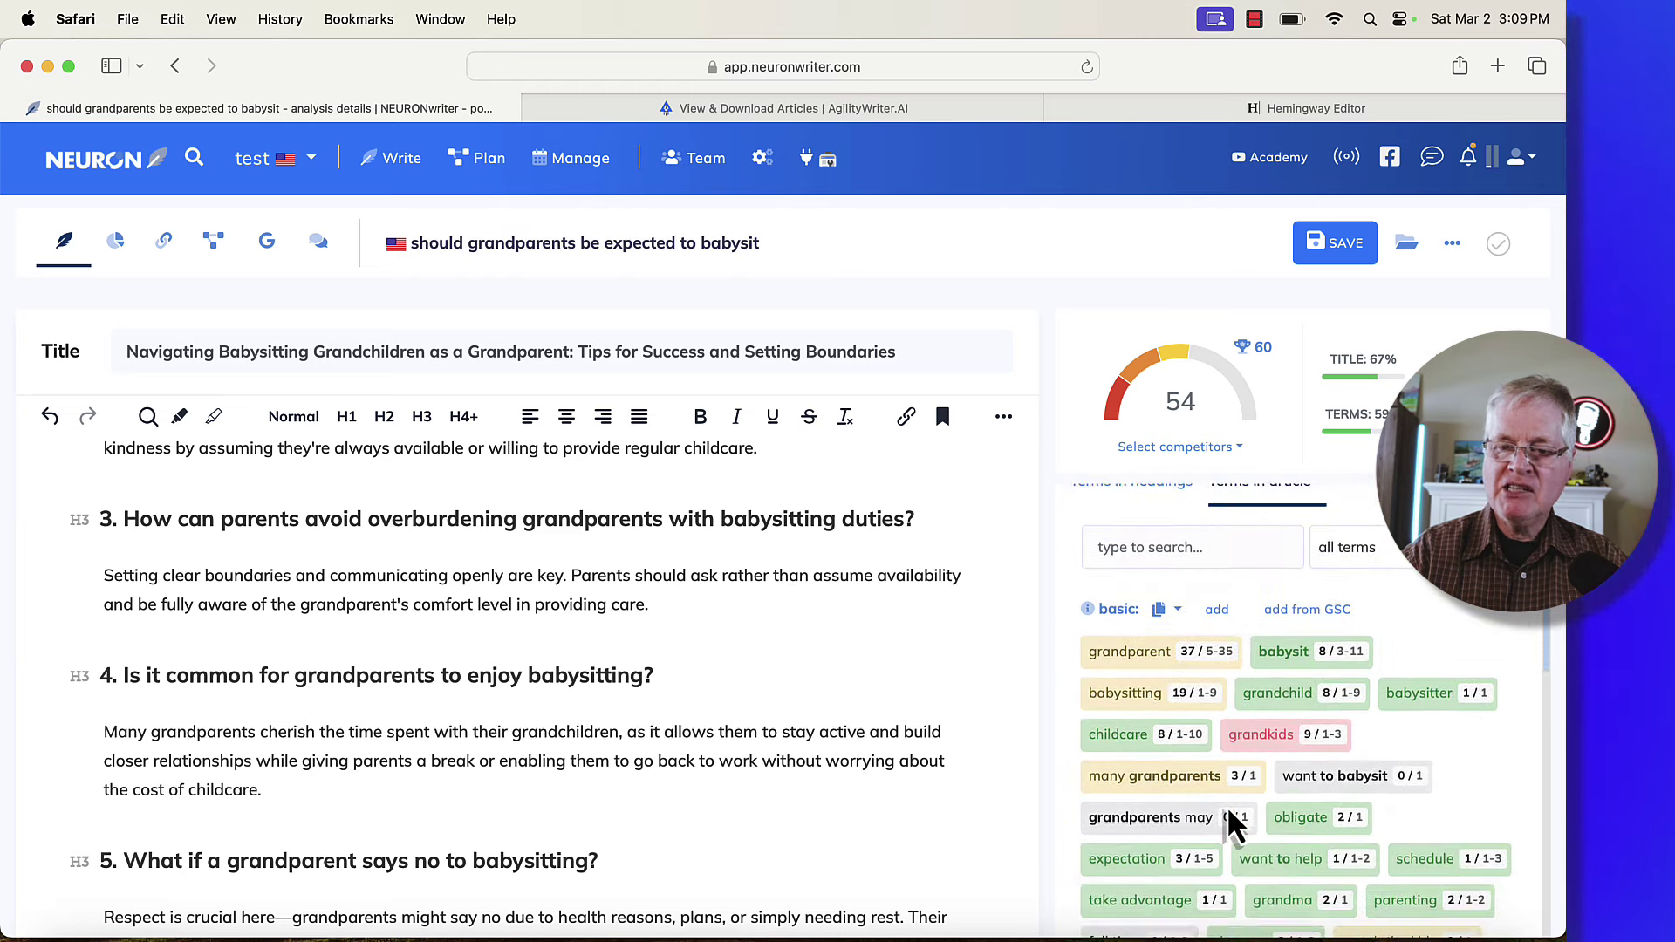
scroll(1230, 824, "down", 3)
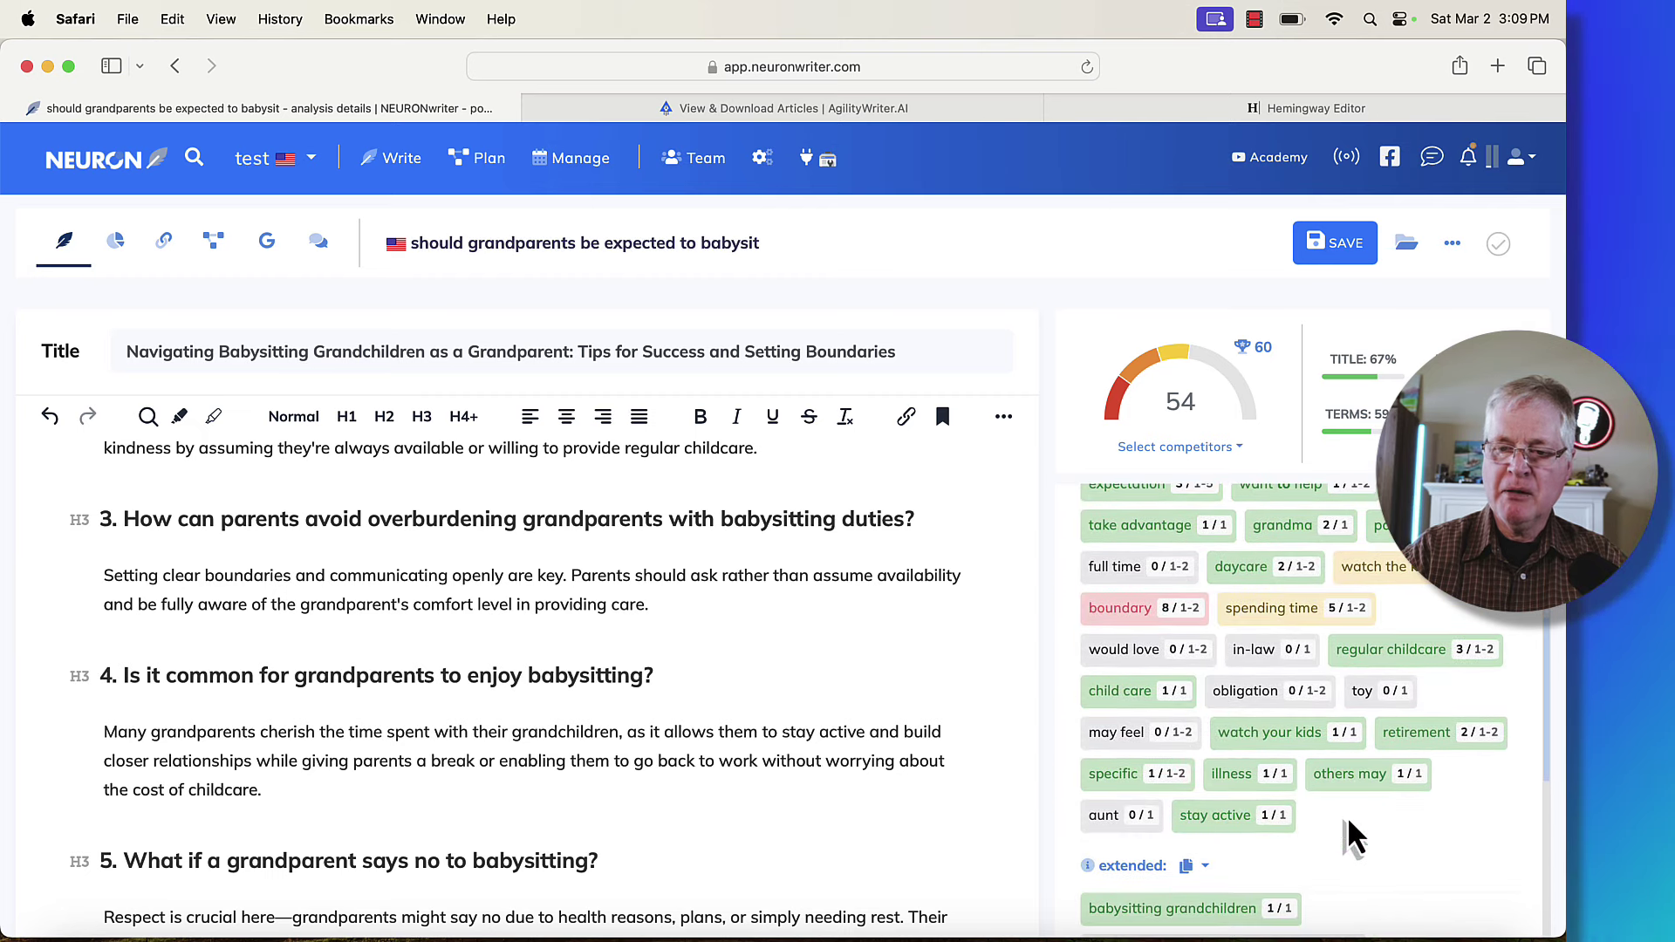
scroll(1347, 827, "up", 4)
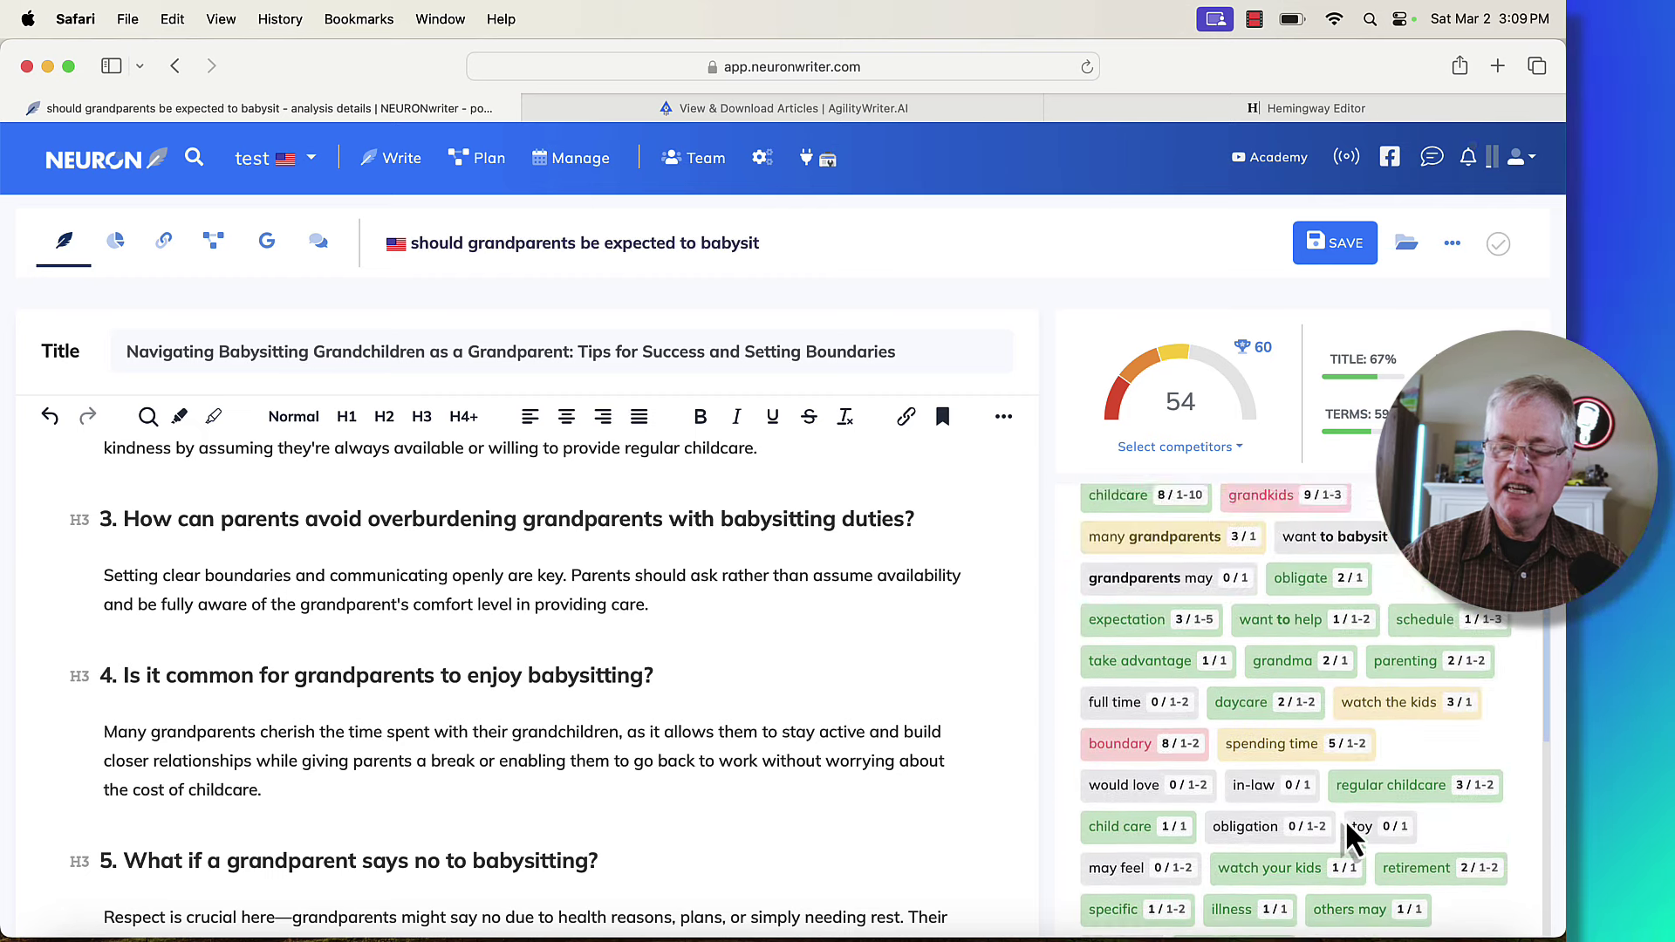
scroll(1347, 833, "up", 3)
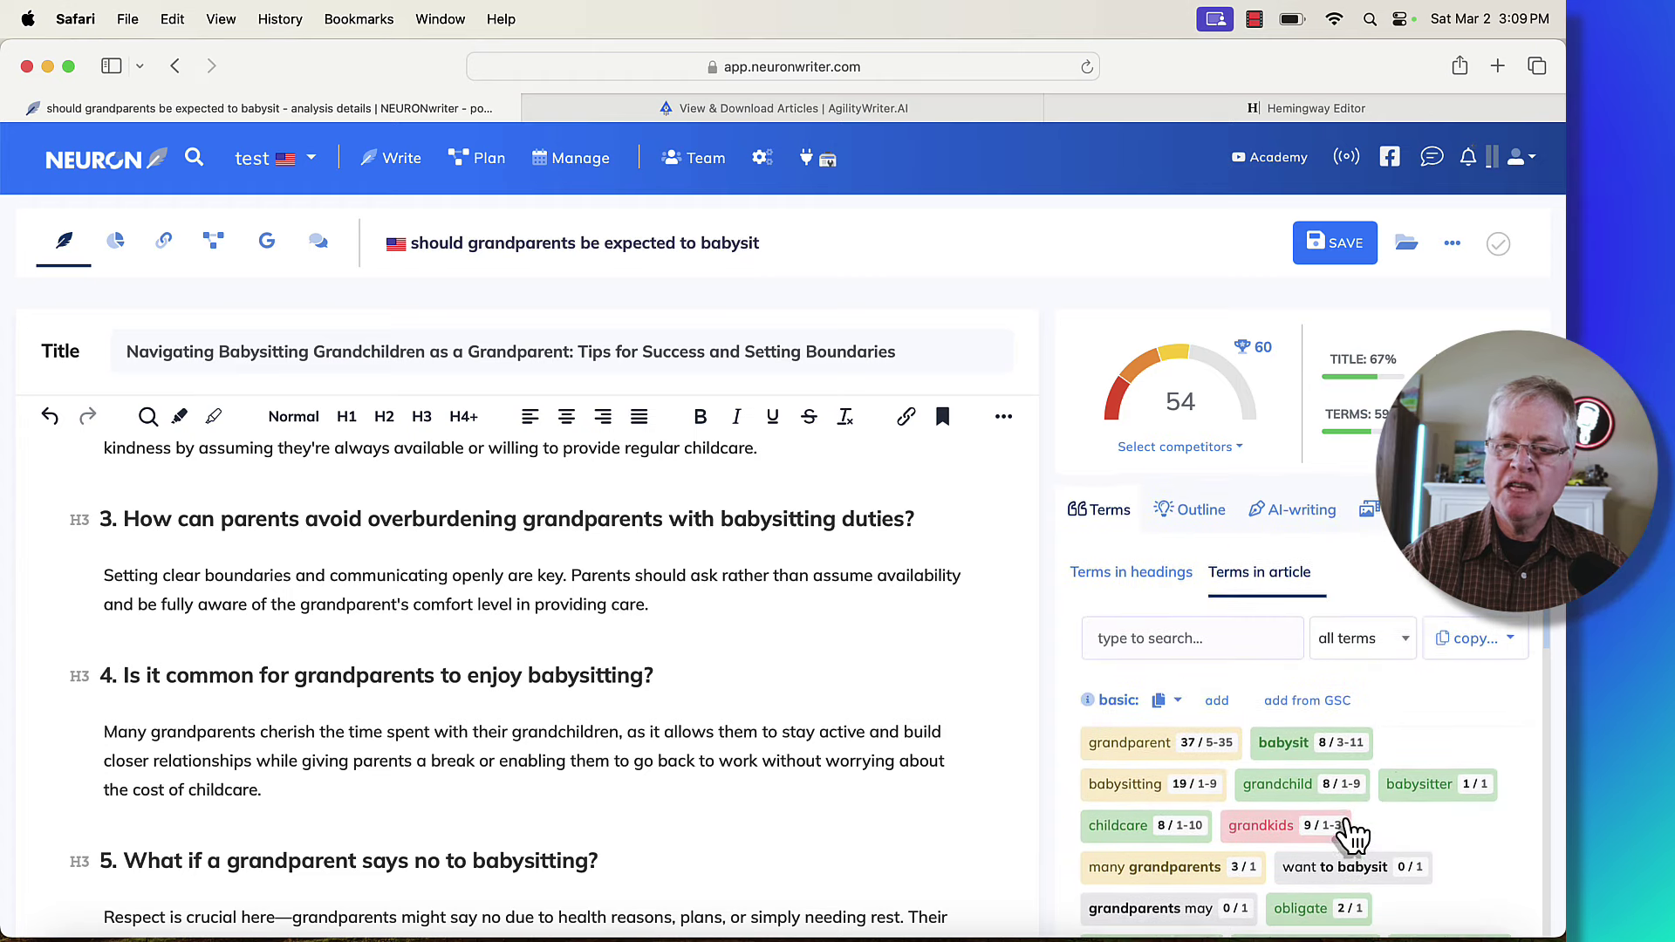
scroll(1243, 864, "down", 2)
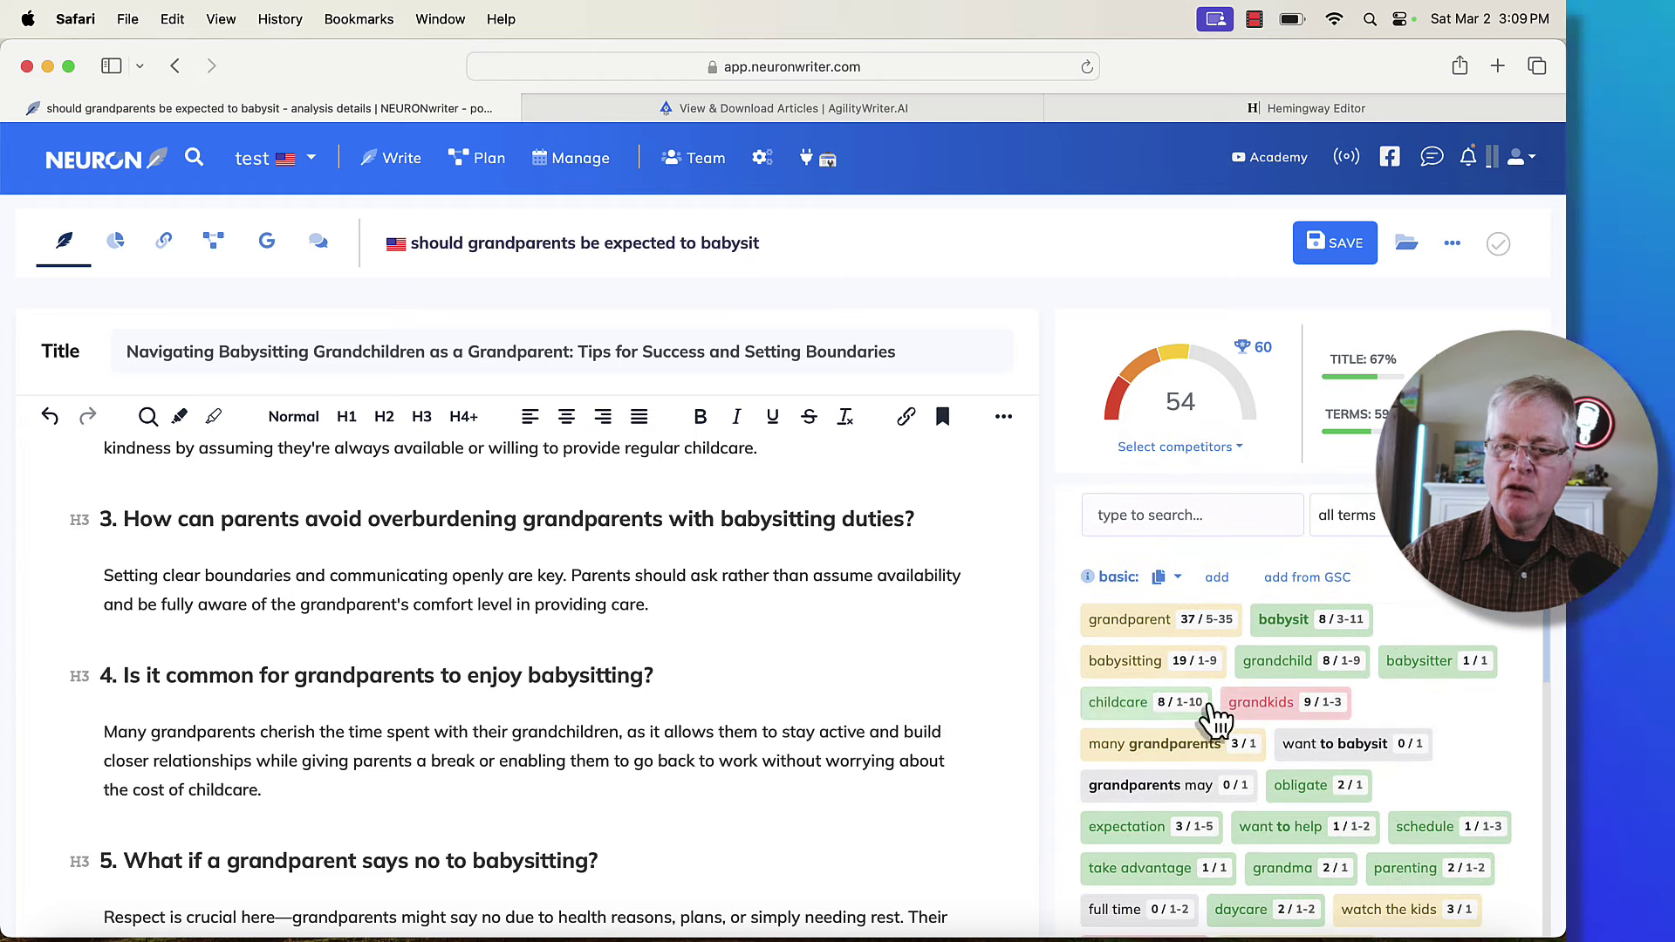
scroll(1211, 714, "up", 2)
Review which terms the babysitting article uses in its headings
left_click(1135, 578)
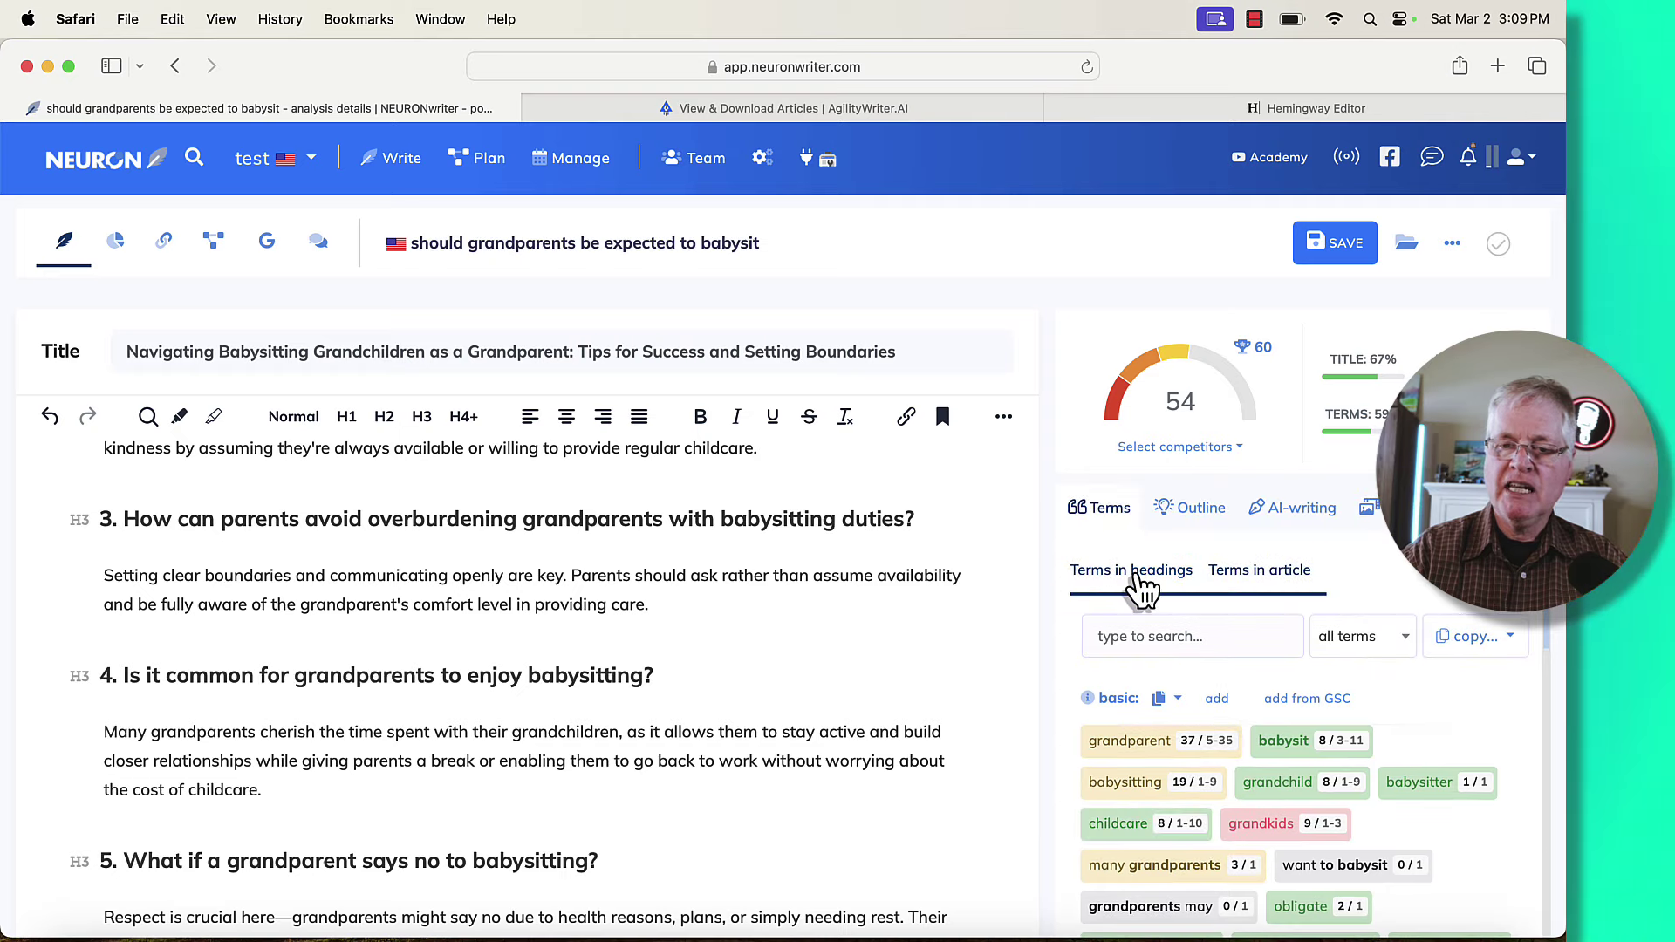
scroll(1387, 789, "down", 3)
scroll(1311, 732, "down", 3)
scroll(1311, 733, "down", 2)
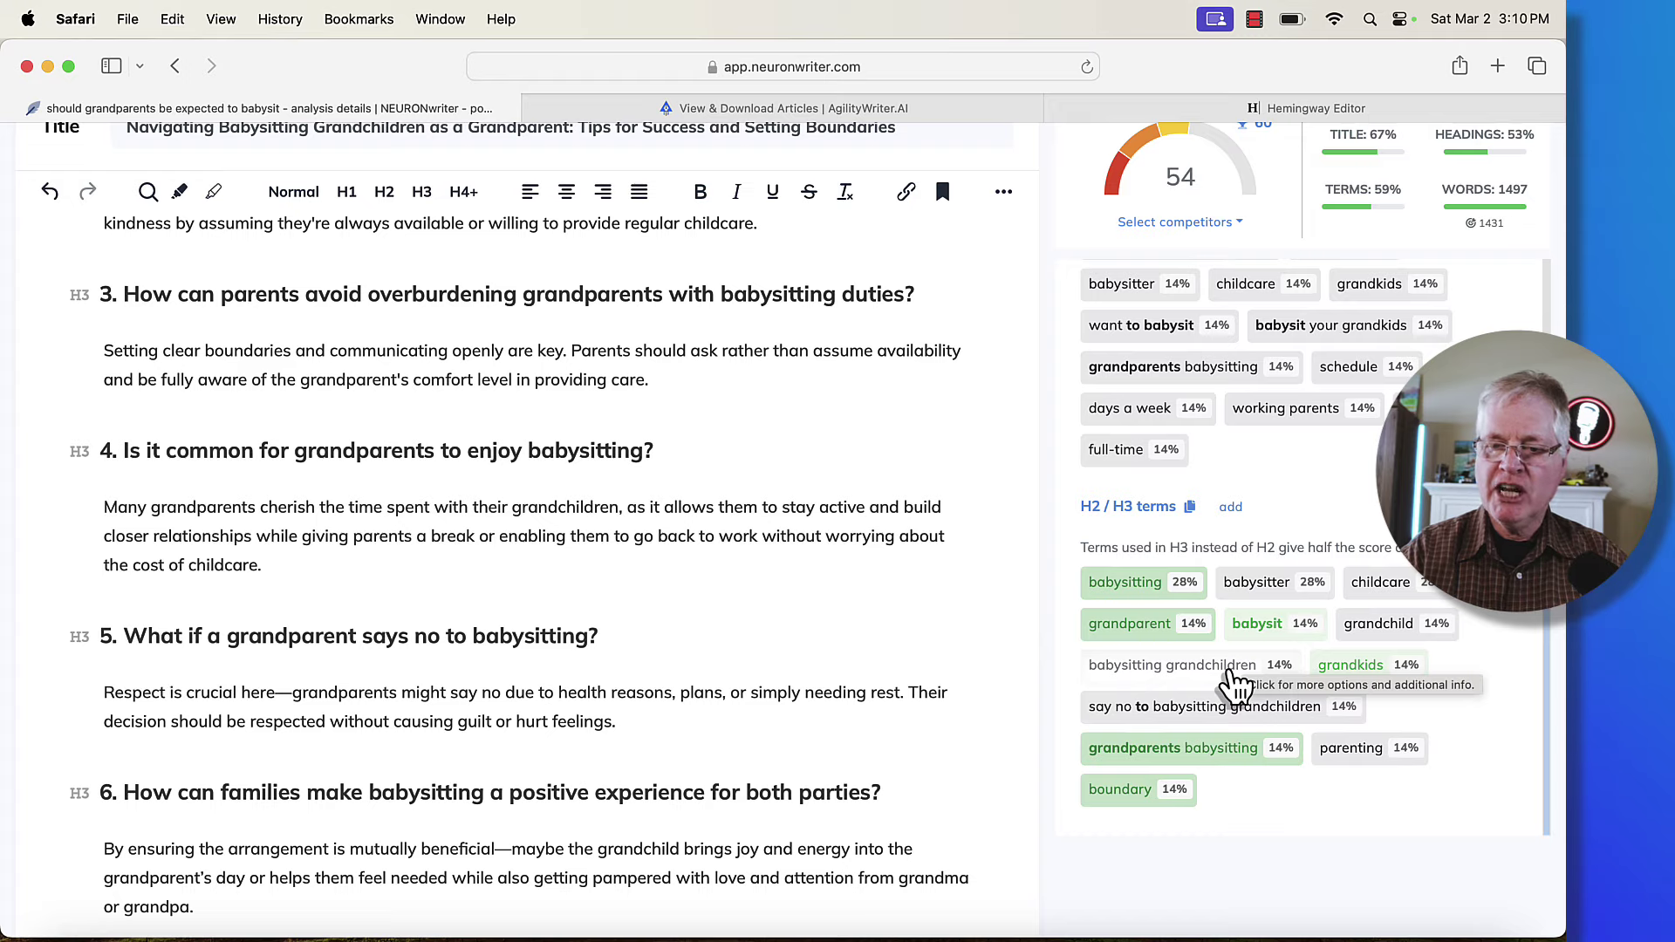
scroll(1234, 684, "up", 10)
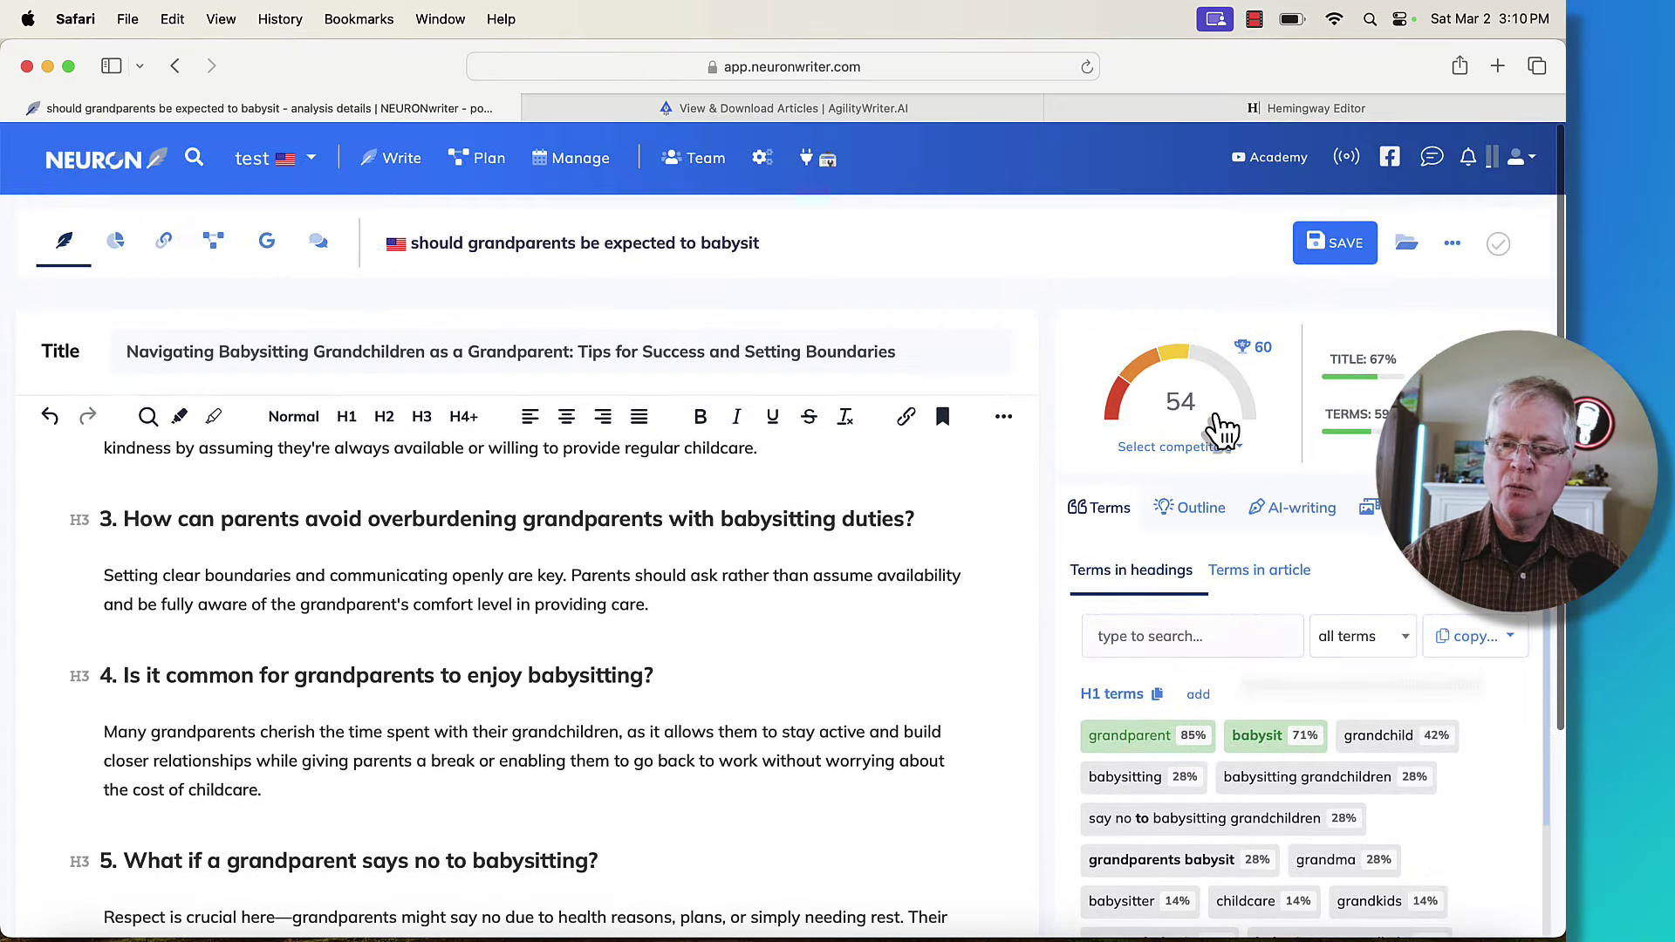
scroll(684, 645, "up", 15)
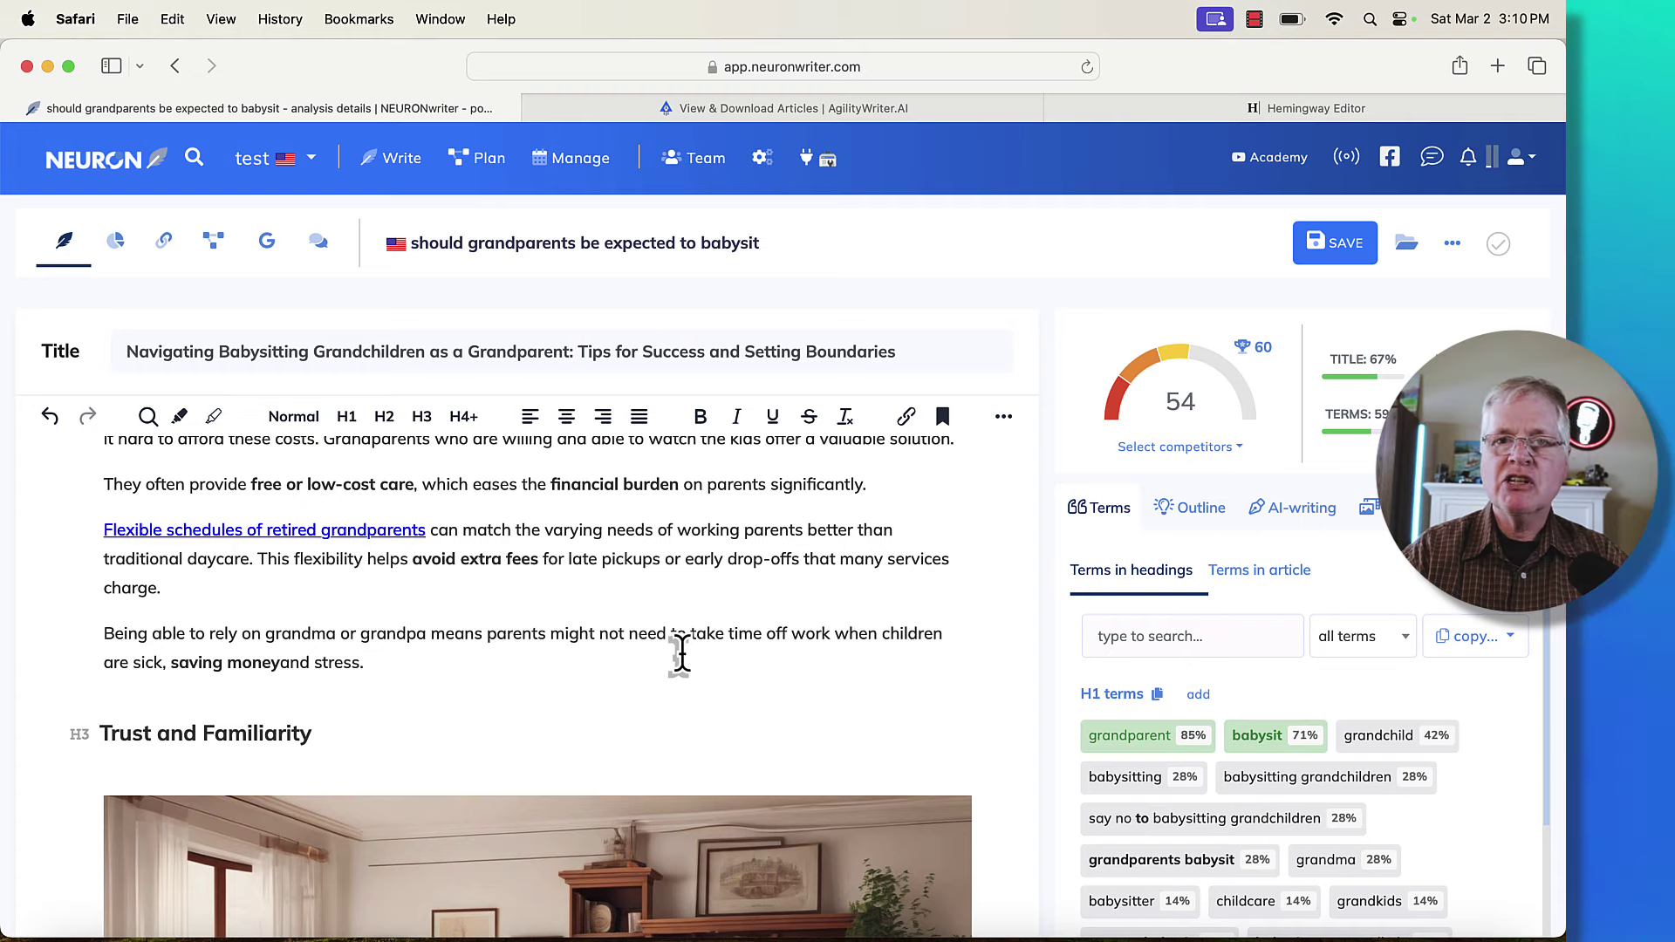
scroll(681, 654, "down", 15)
scroll(681, 654, "up", 2)
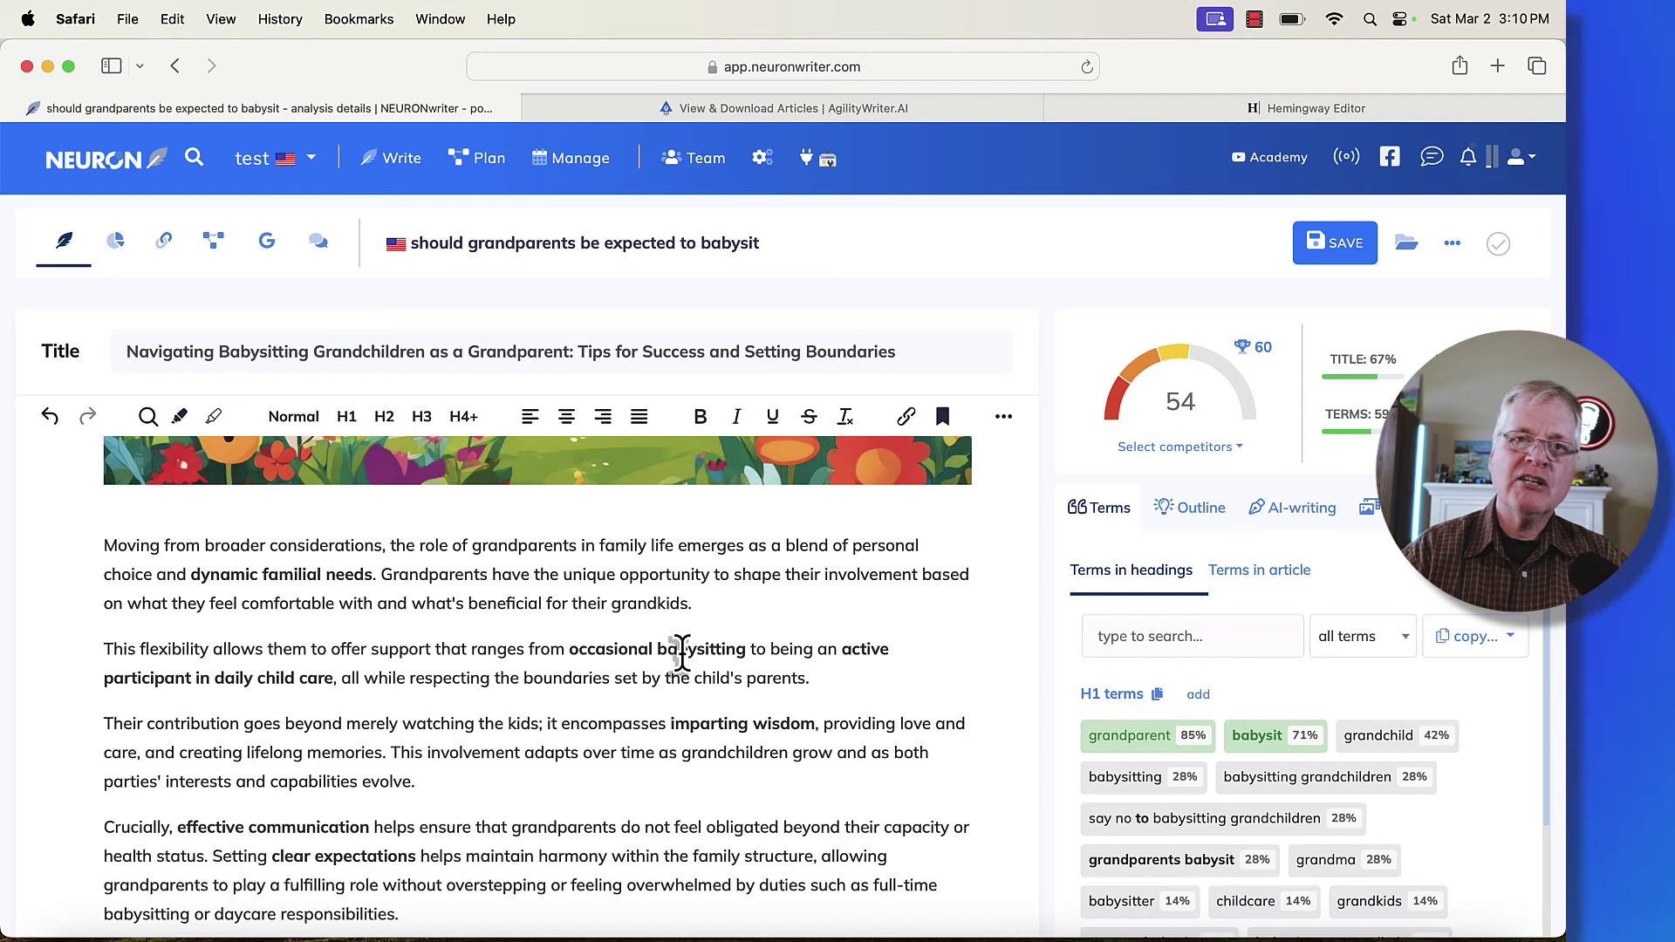
scroll(680, 654, "up", 15)
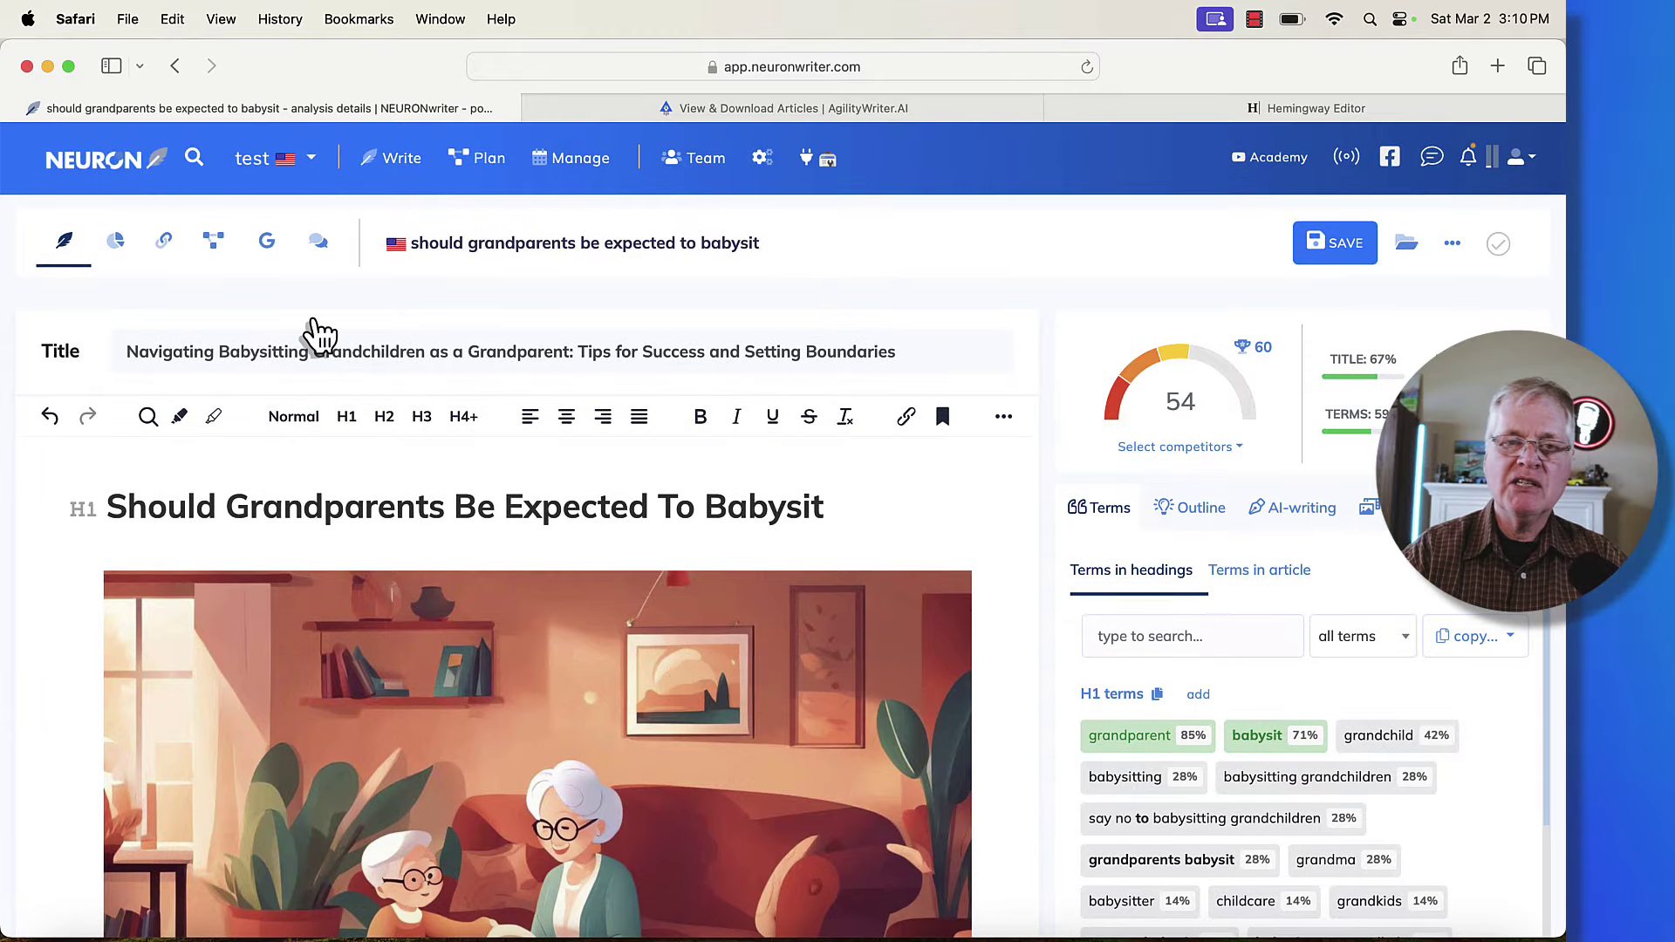
Open the 'are dahlias hard to grow in pots' query from the test project's home
left_click(259, 170)
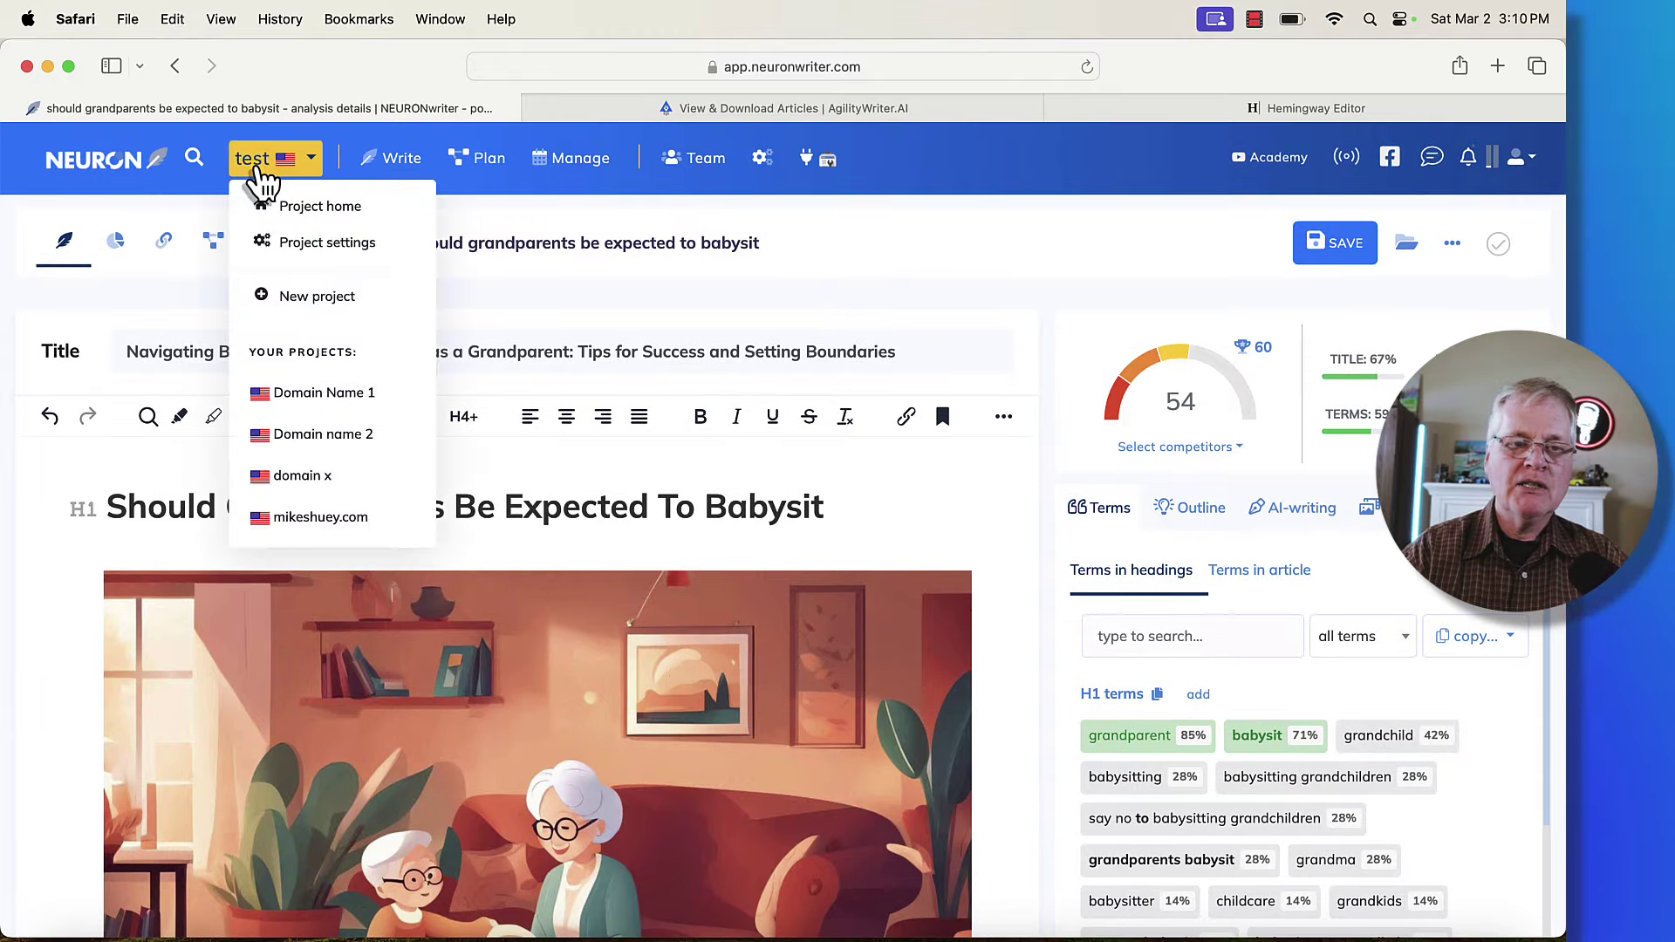
left_click(298, 217)
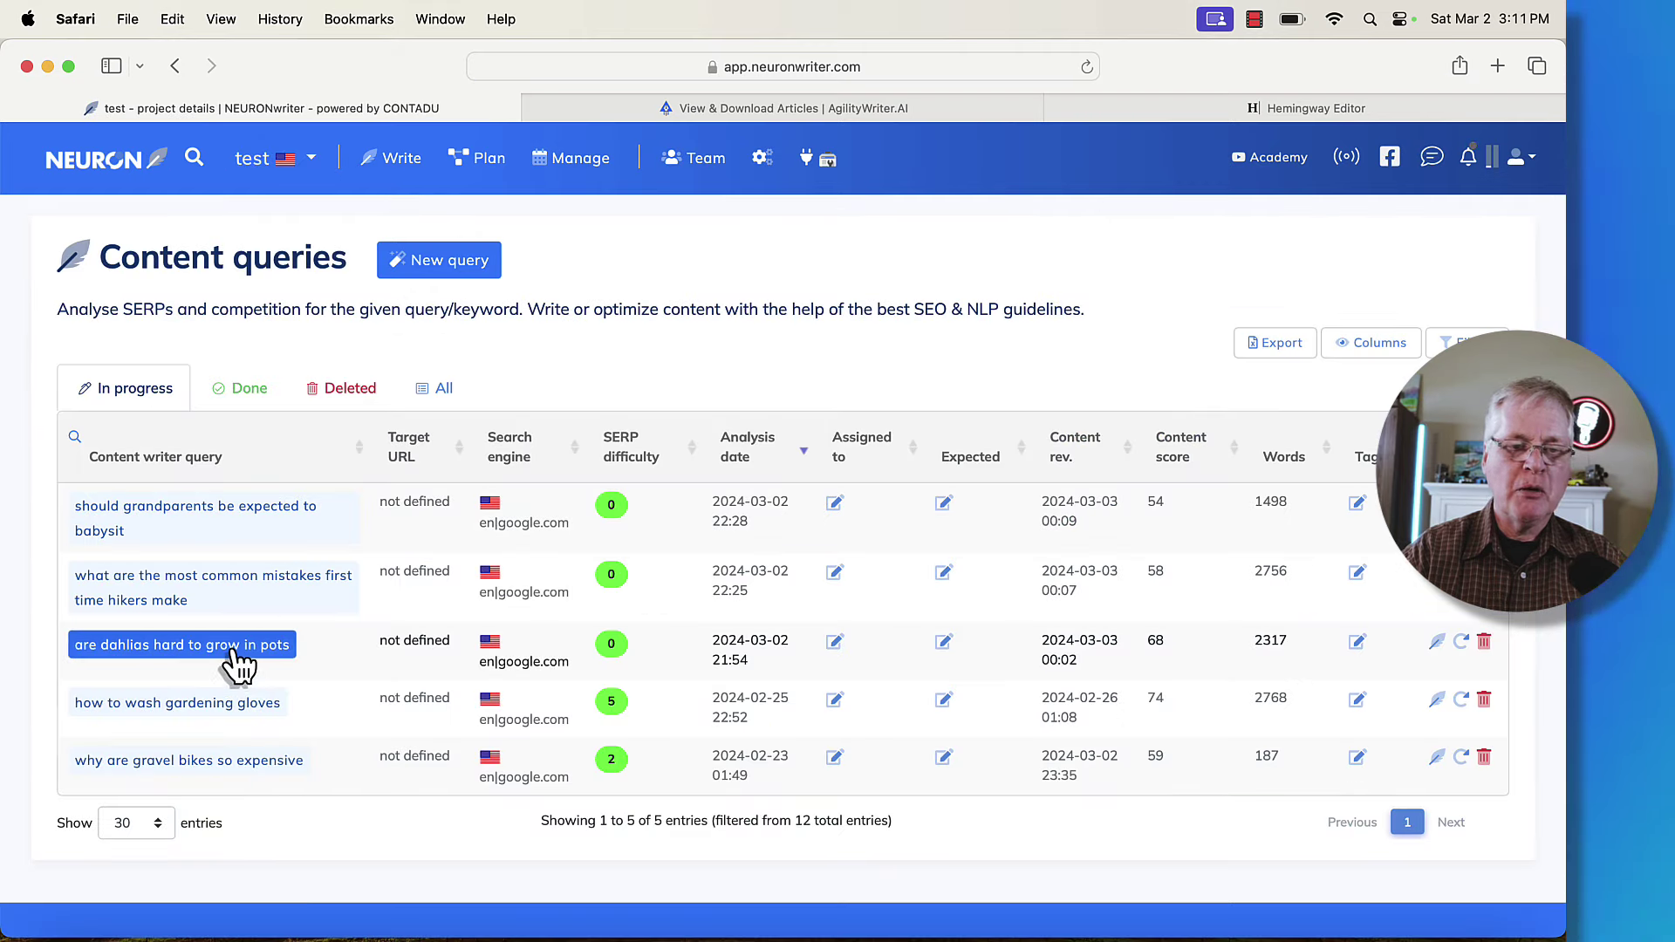
left_click(237, 666)
Paste the dahlias article text into Hemingway Editor, which rates it Grade 8
left_click_drag(111, 504, 454, 912)
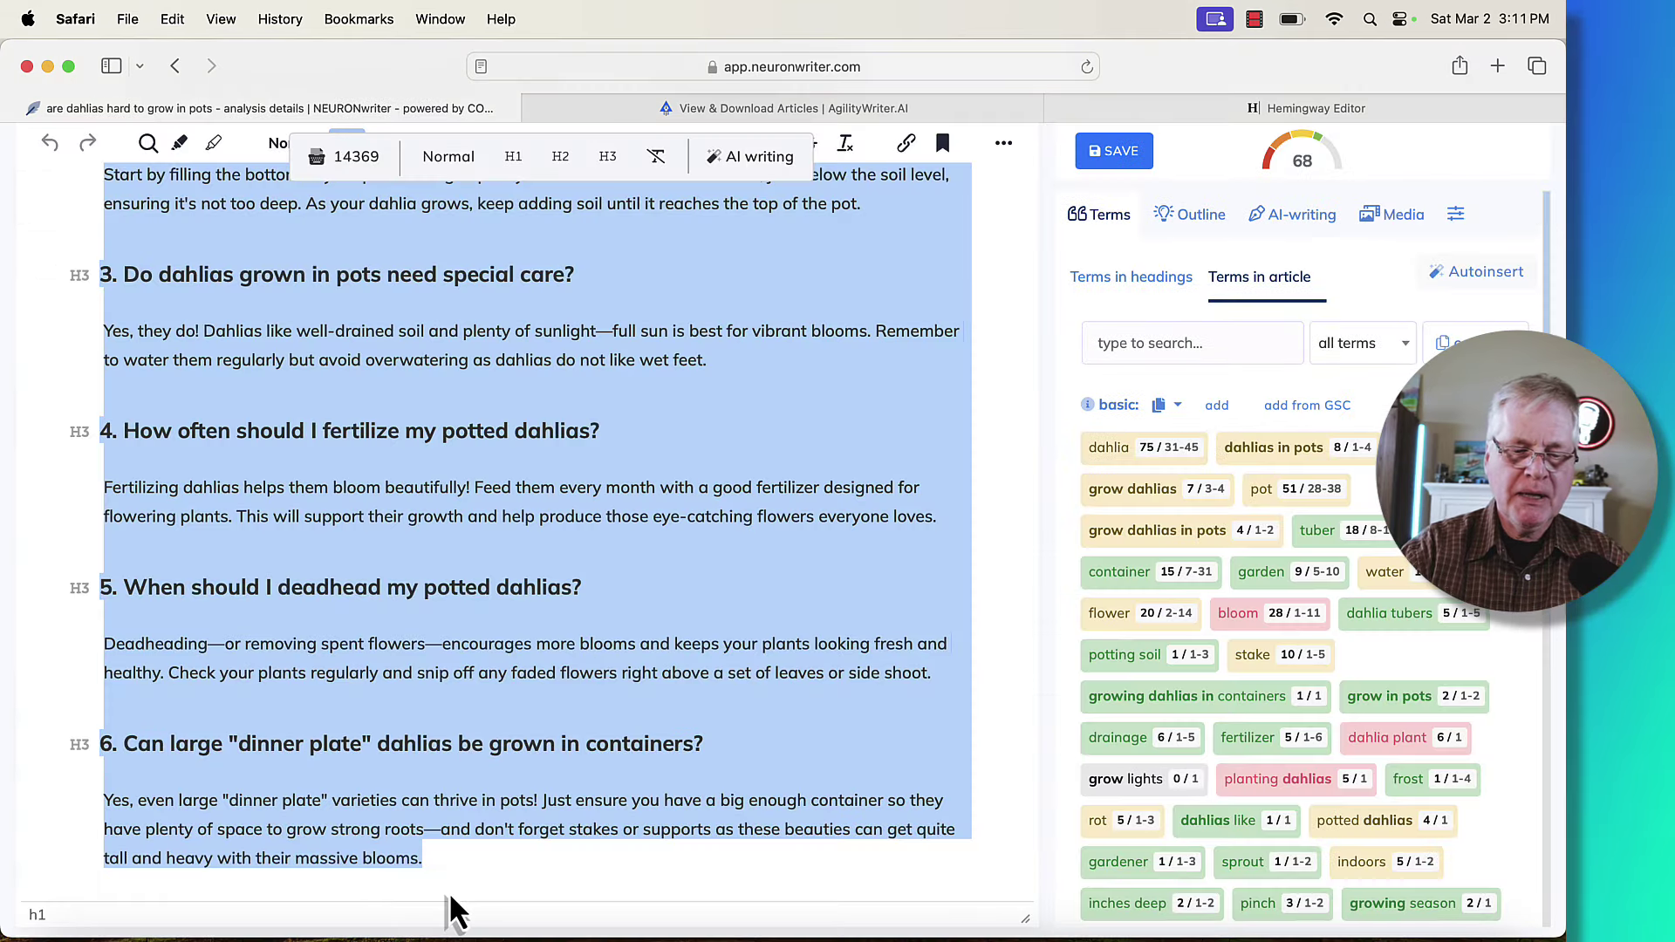
left_click(1160, 107)
key("super+v")
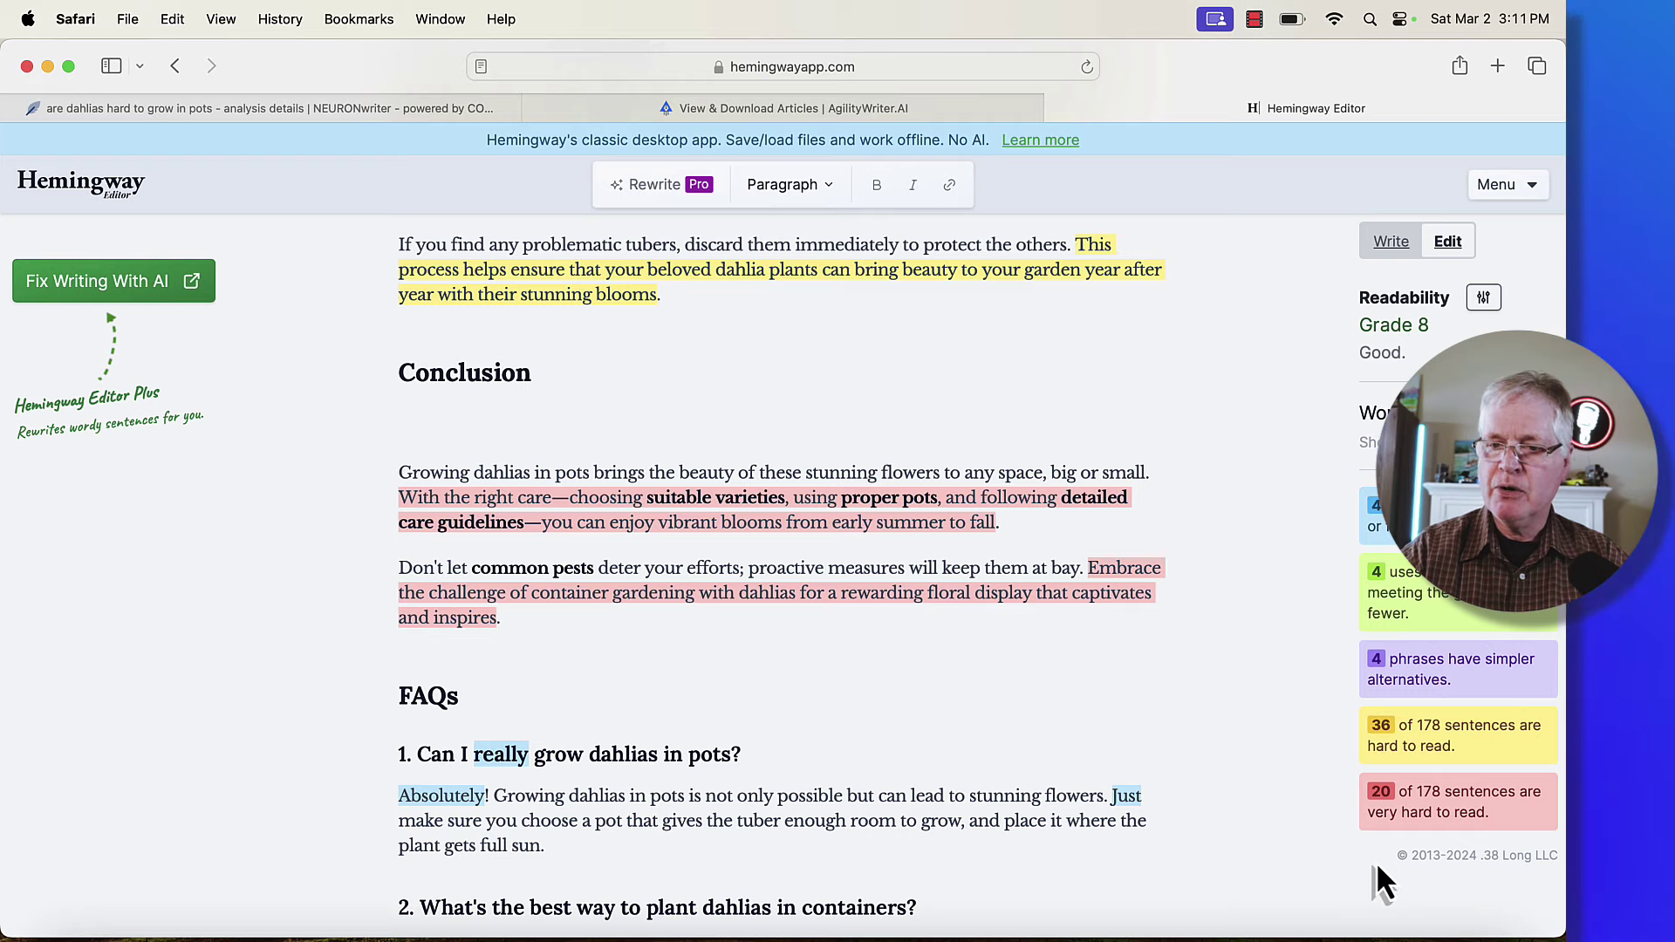
Scroll to the dahlias article's title in Hemingway and confirm its Grade 8 rating
scroll(1254, 773, "up", 20)
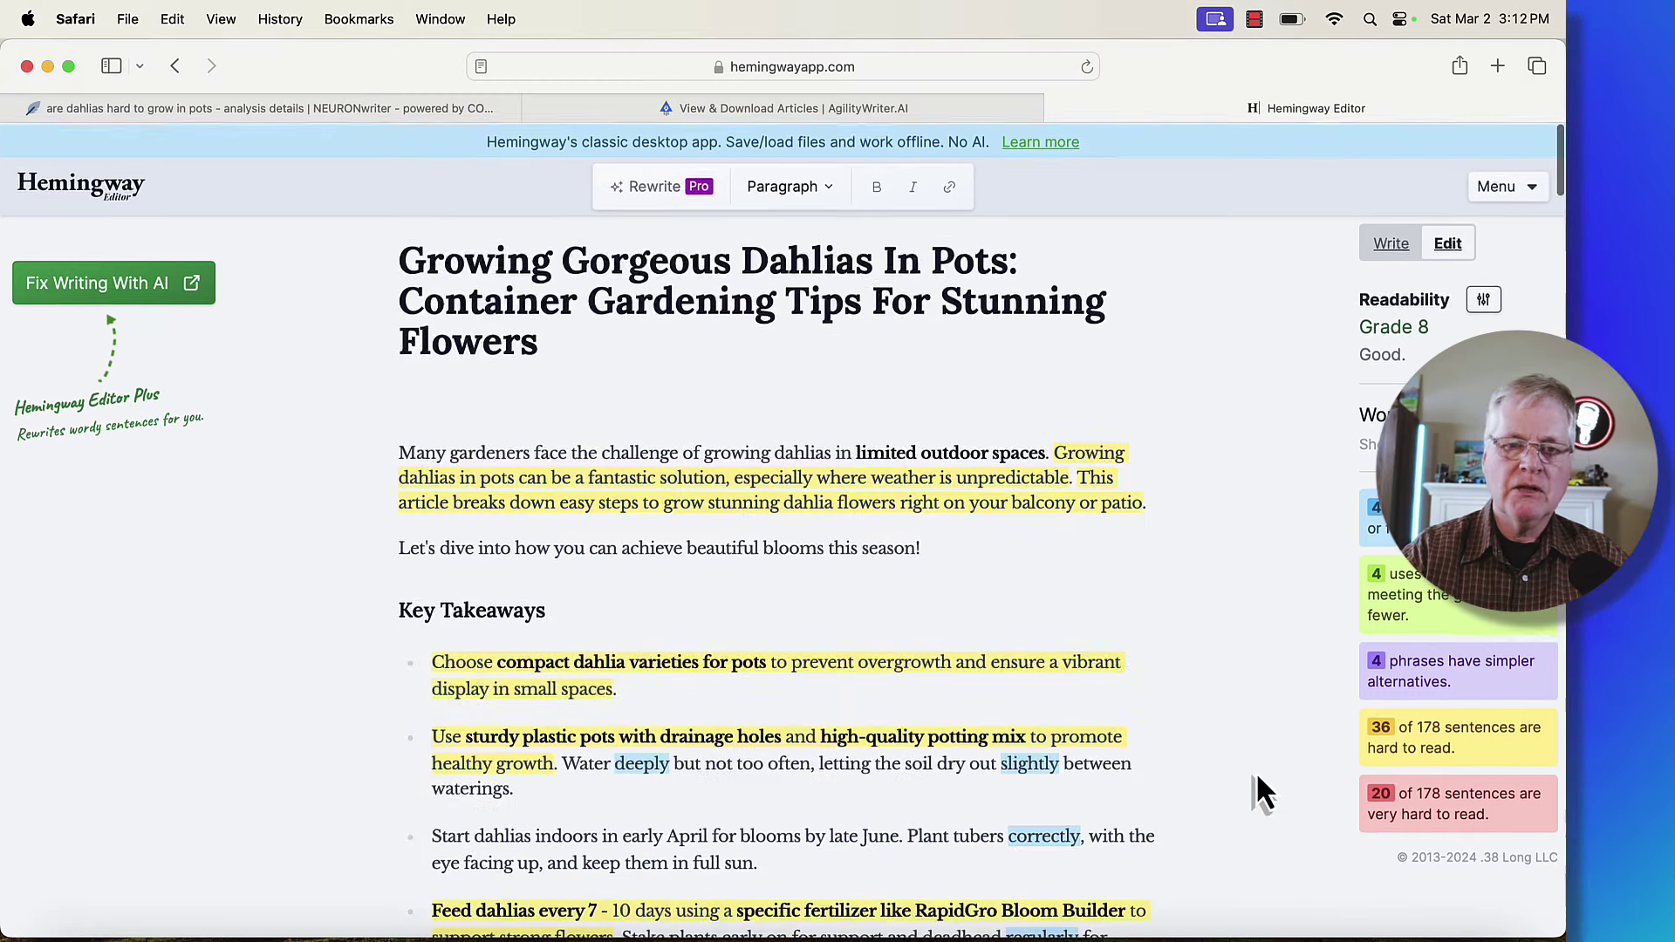
left_click_drag(402, 261, 524, 939)
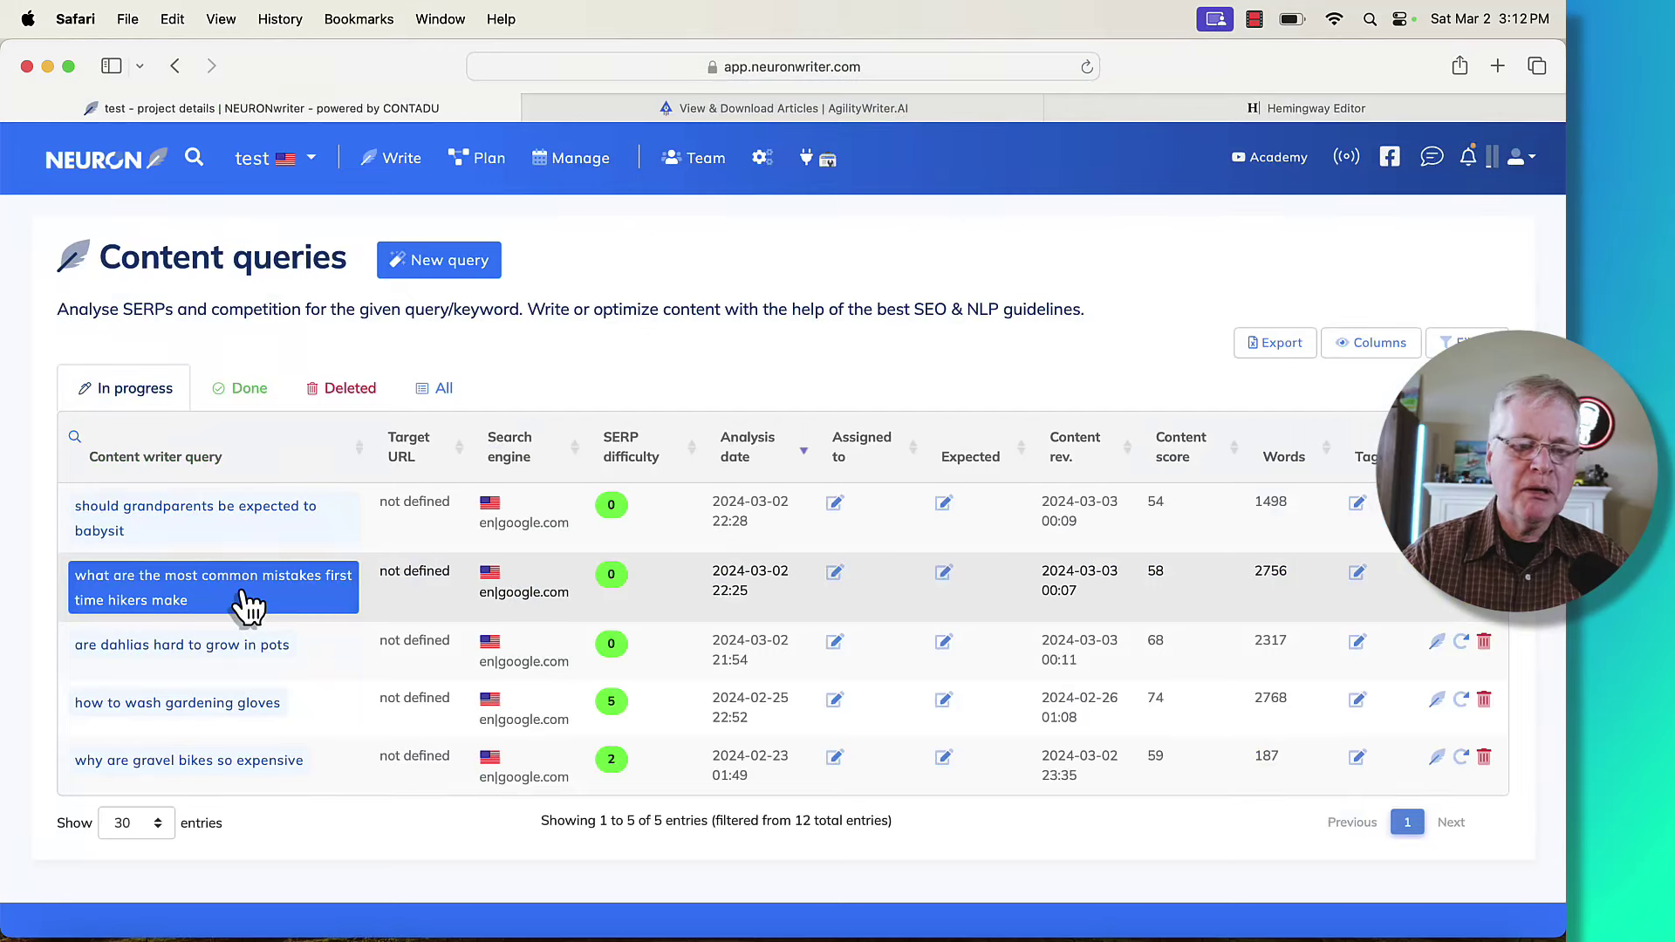
Paste the first-time hikers mistakes article into Hemingway, which rates it Grade 8
left_click(246, 588)
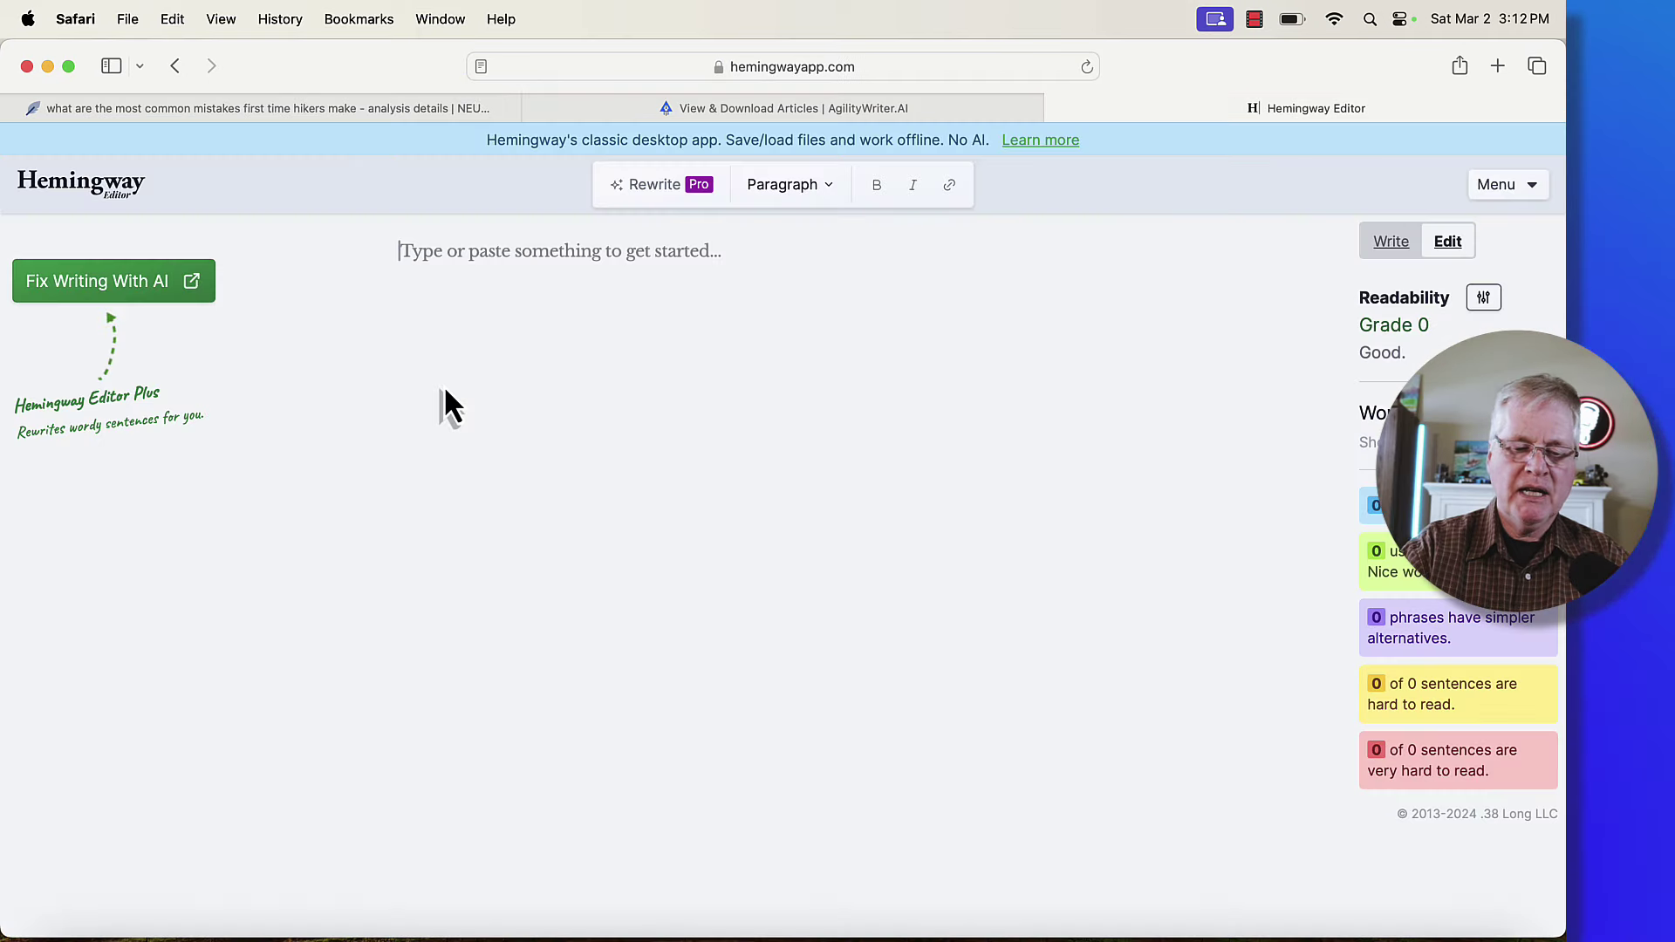
key("super+v")
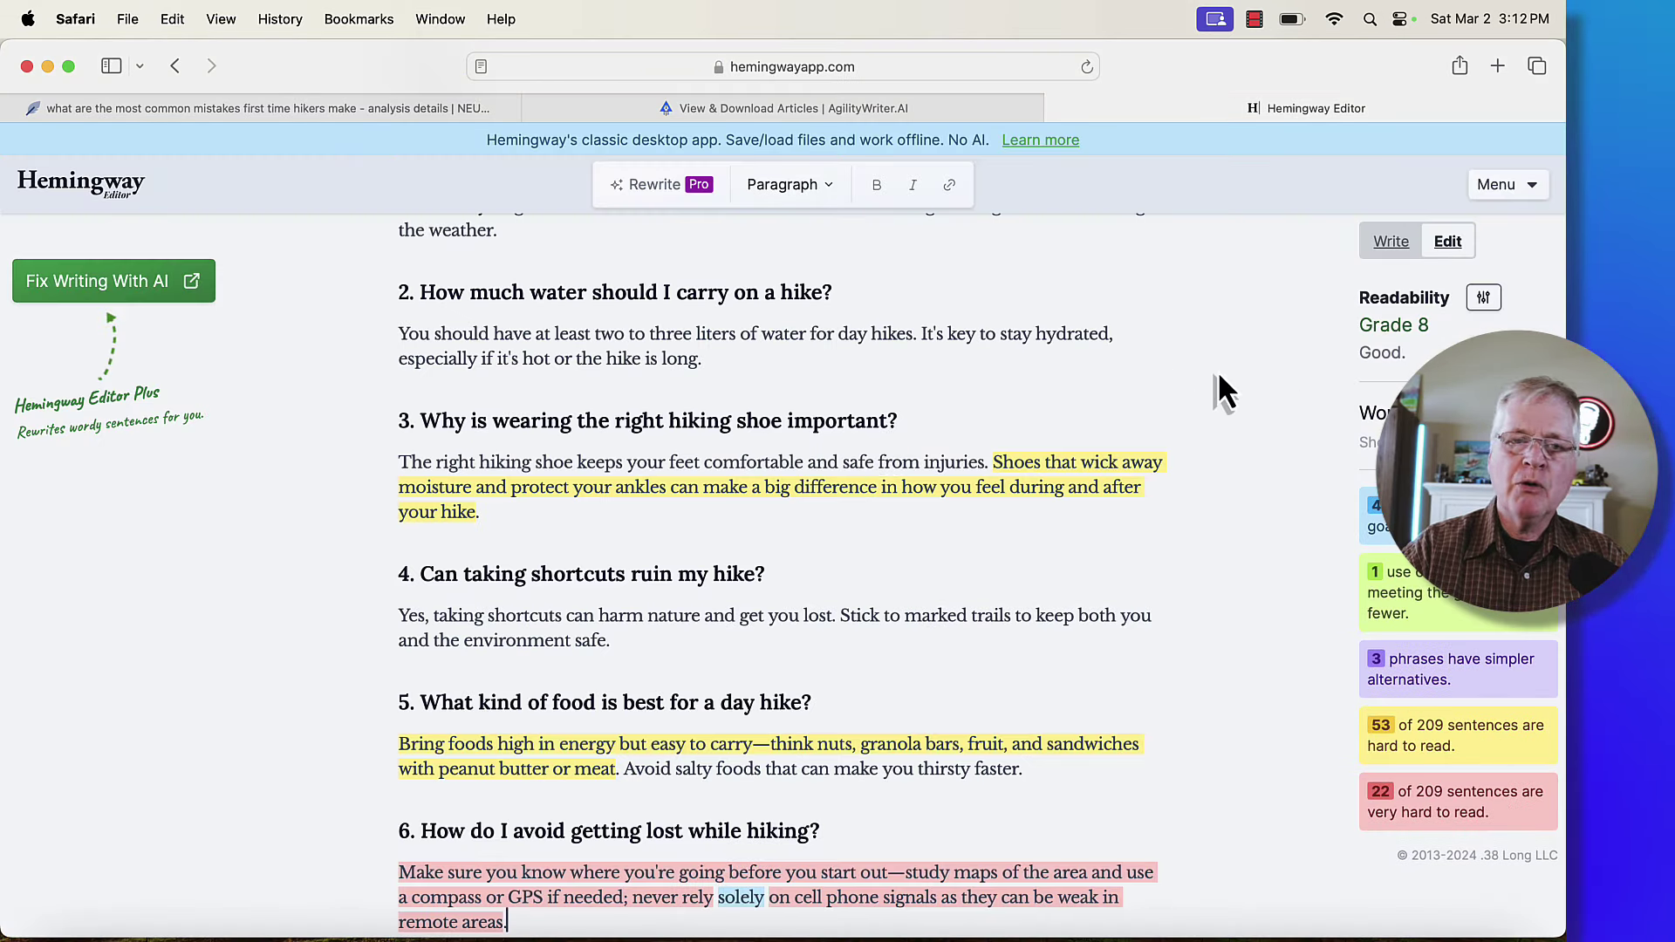
Open Agility Writer's Advanced Mode Article form to view its Advanced Settings and negative terms, then return to Hemingway
left_click(970, 109)
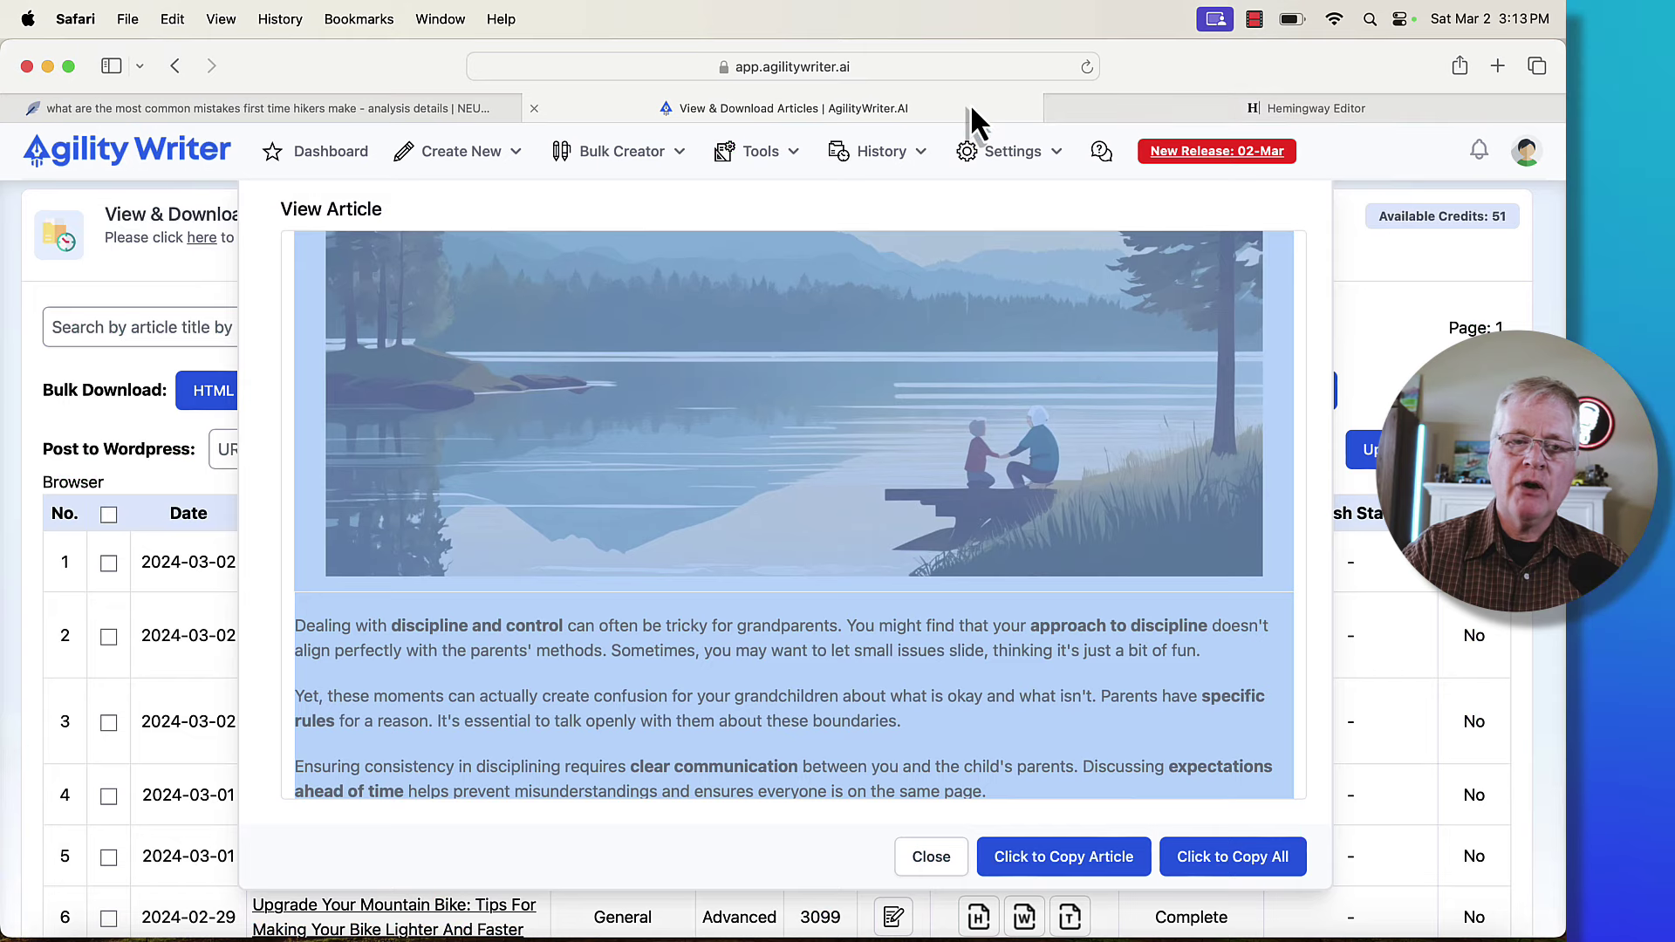
left_click(930, 856)
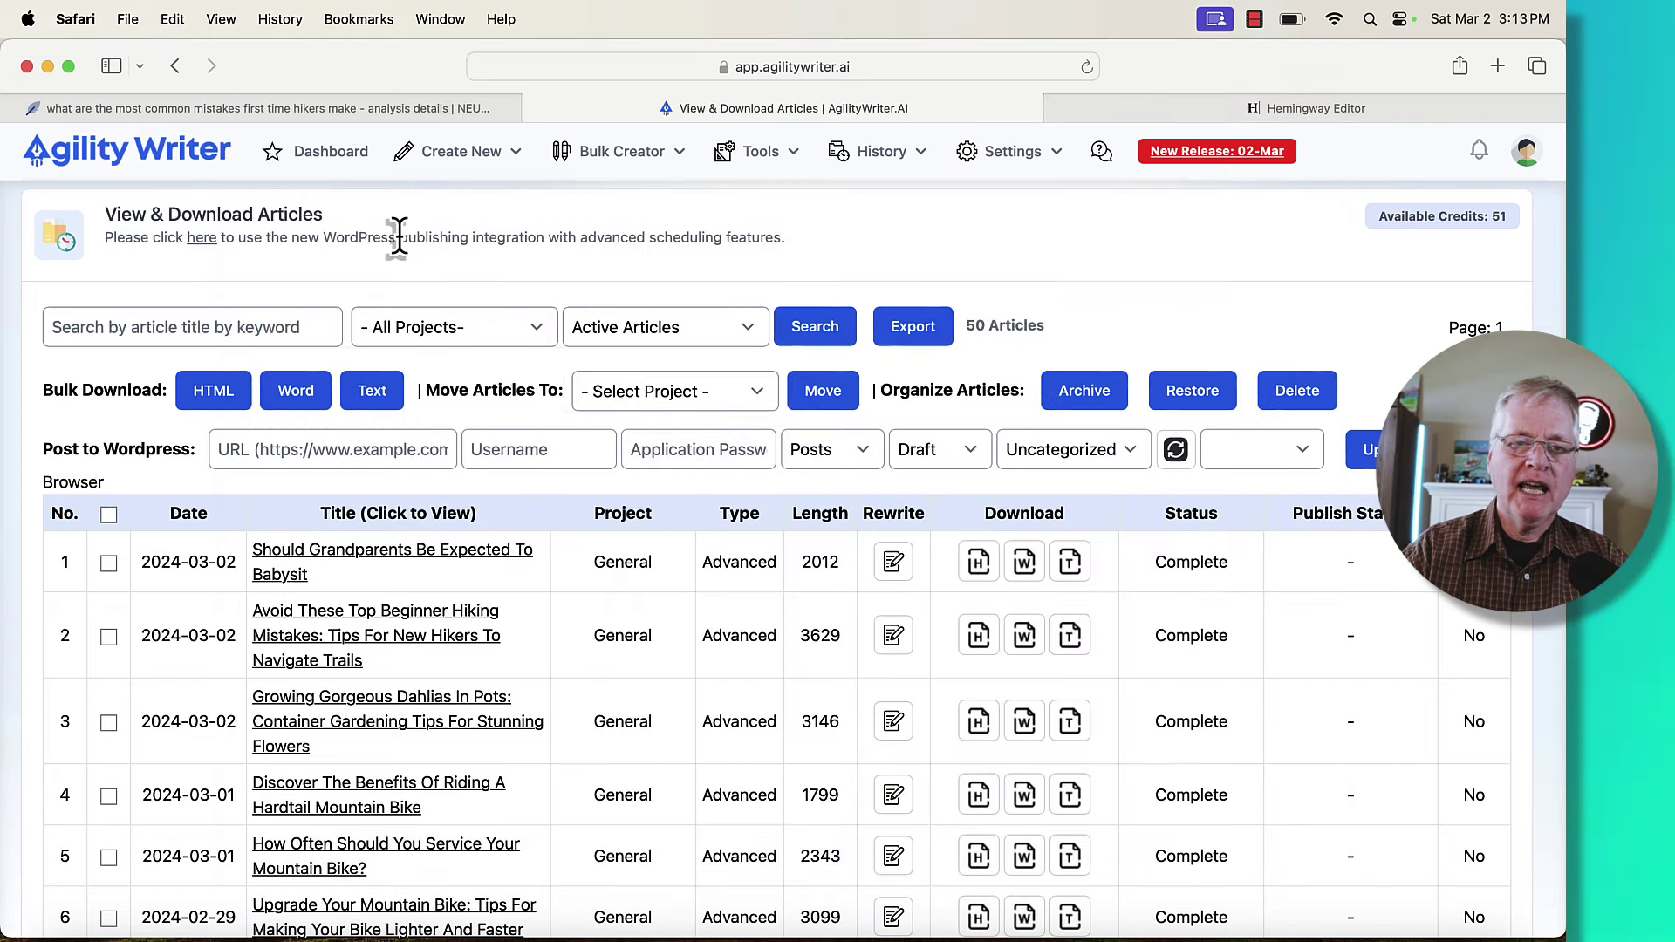
mouse_move(503, 157)
left_click(468, 338)
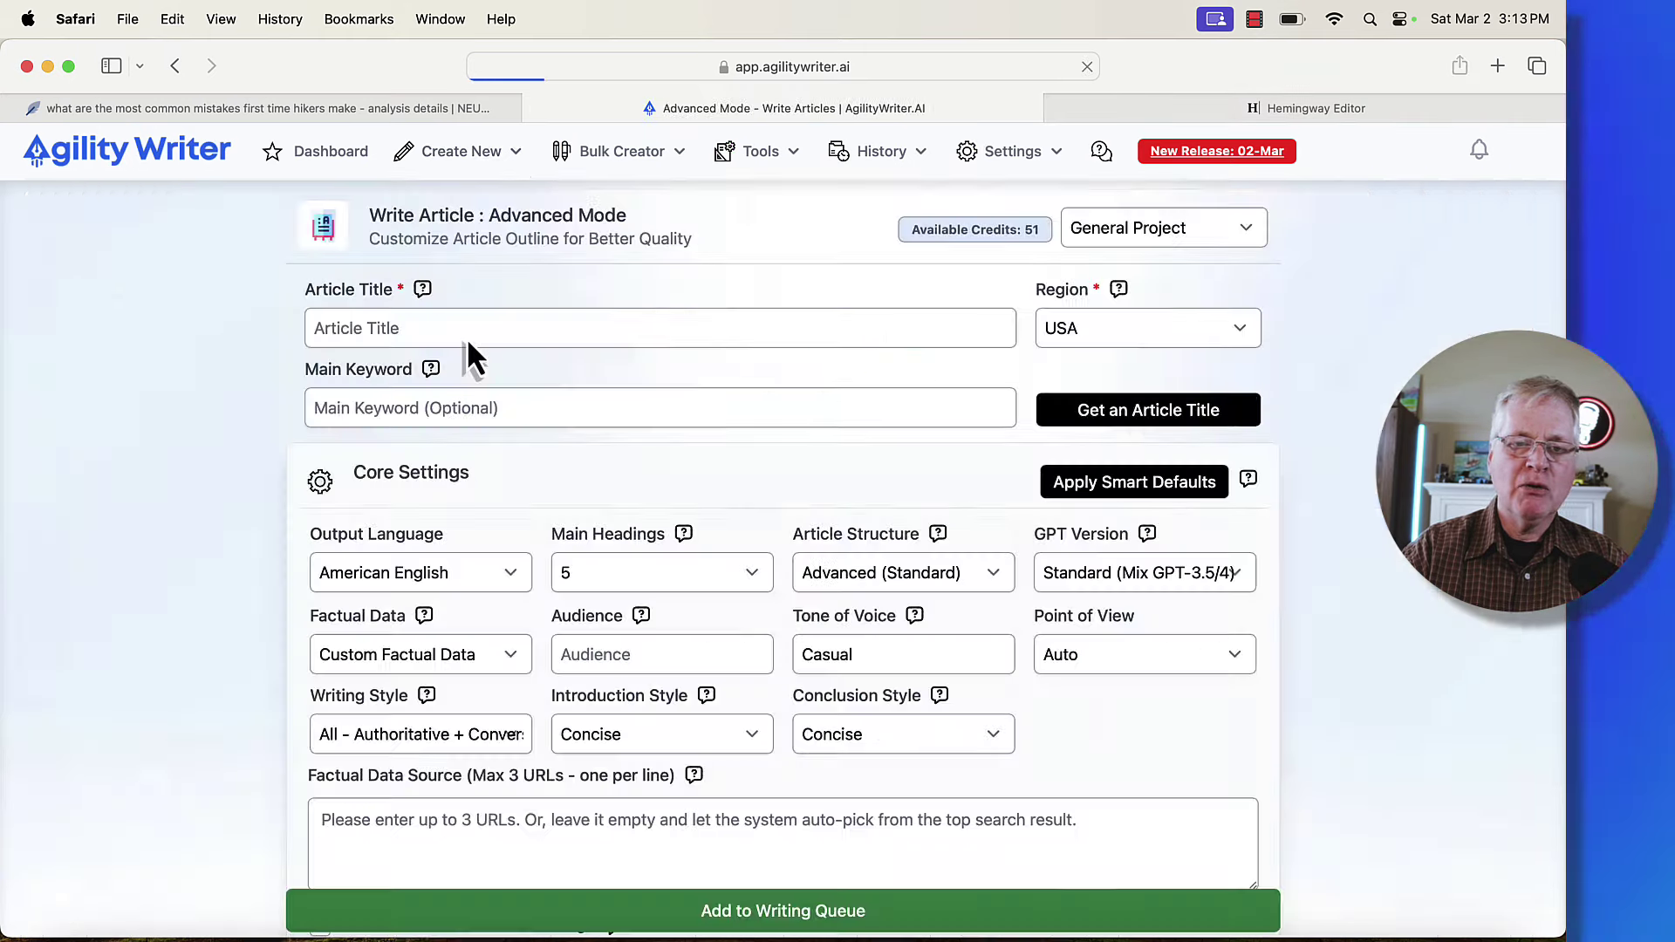
scroll(891, 526, "down", 20)
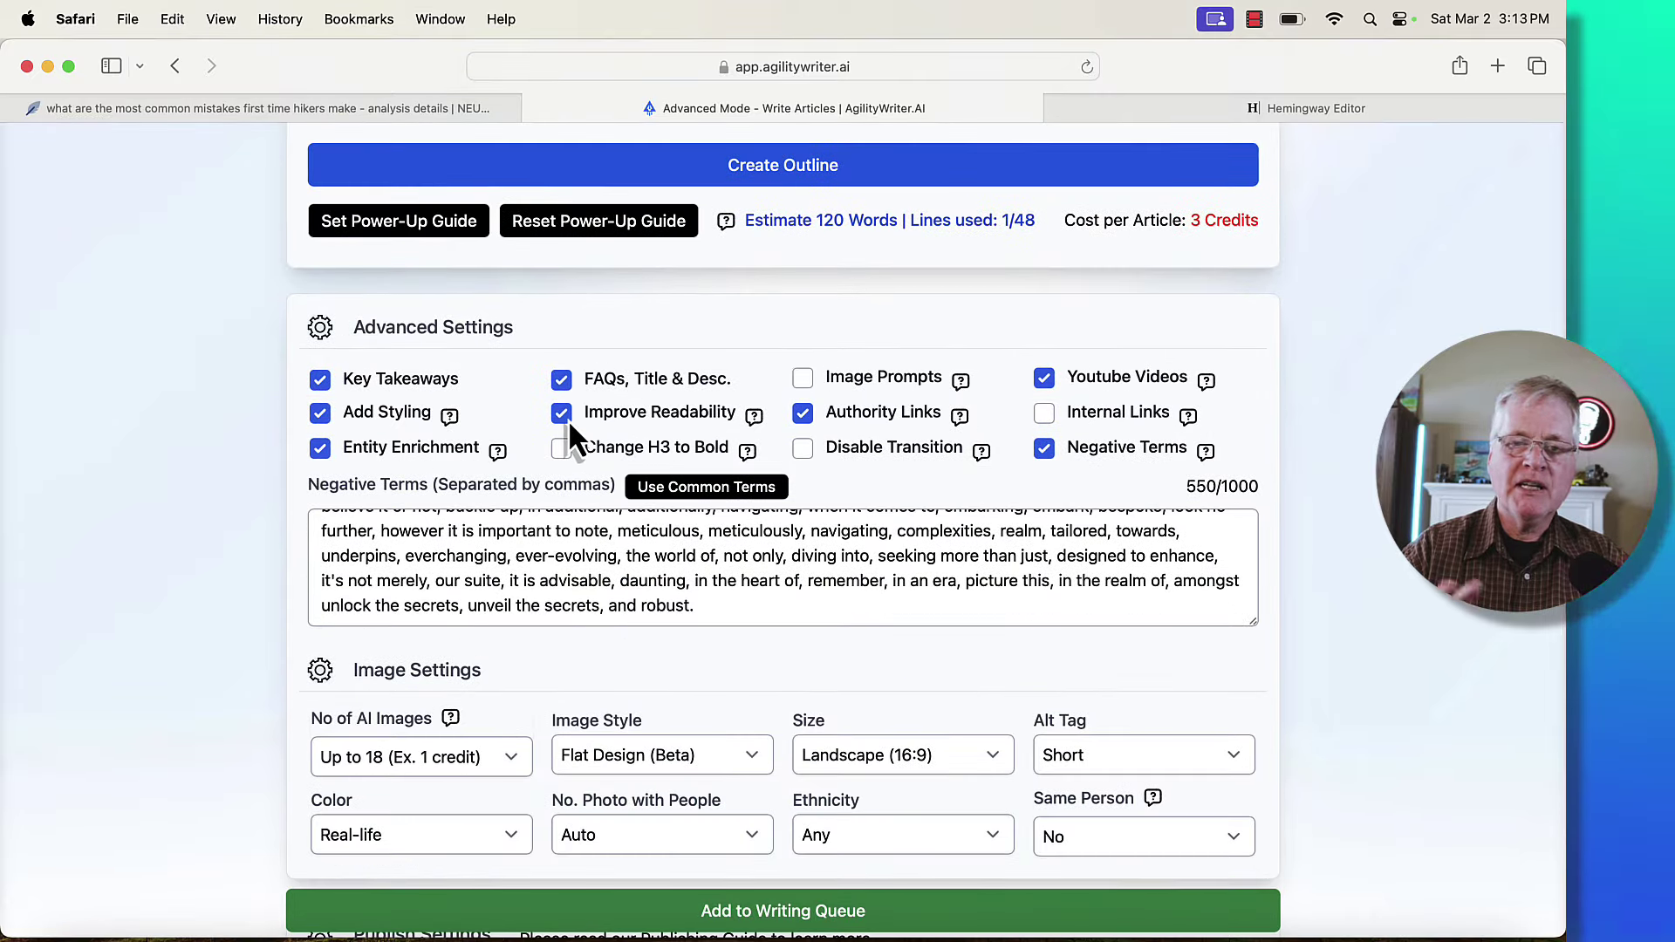
left_click(1406, 113)
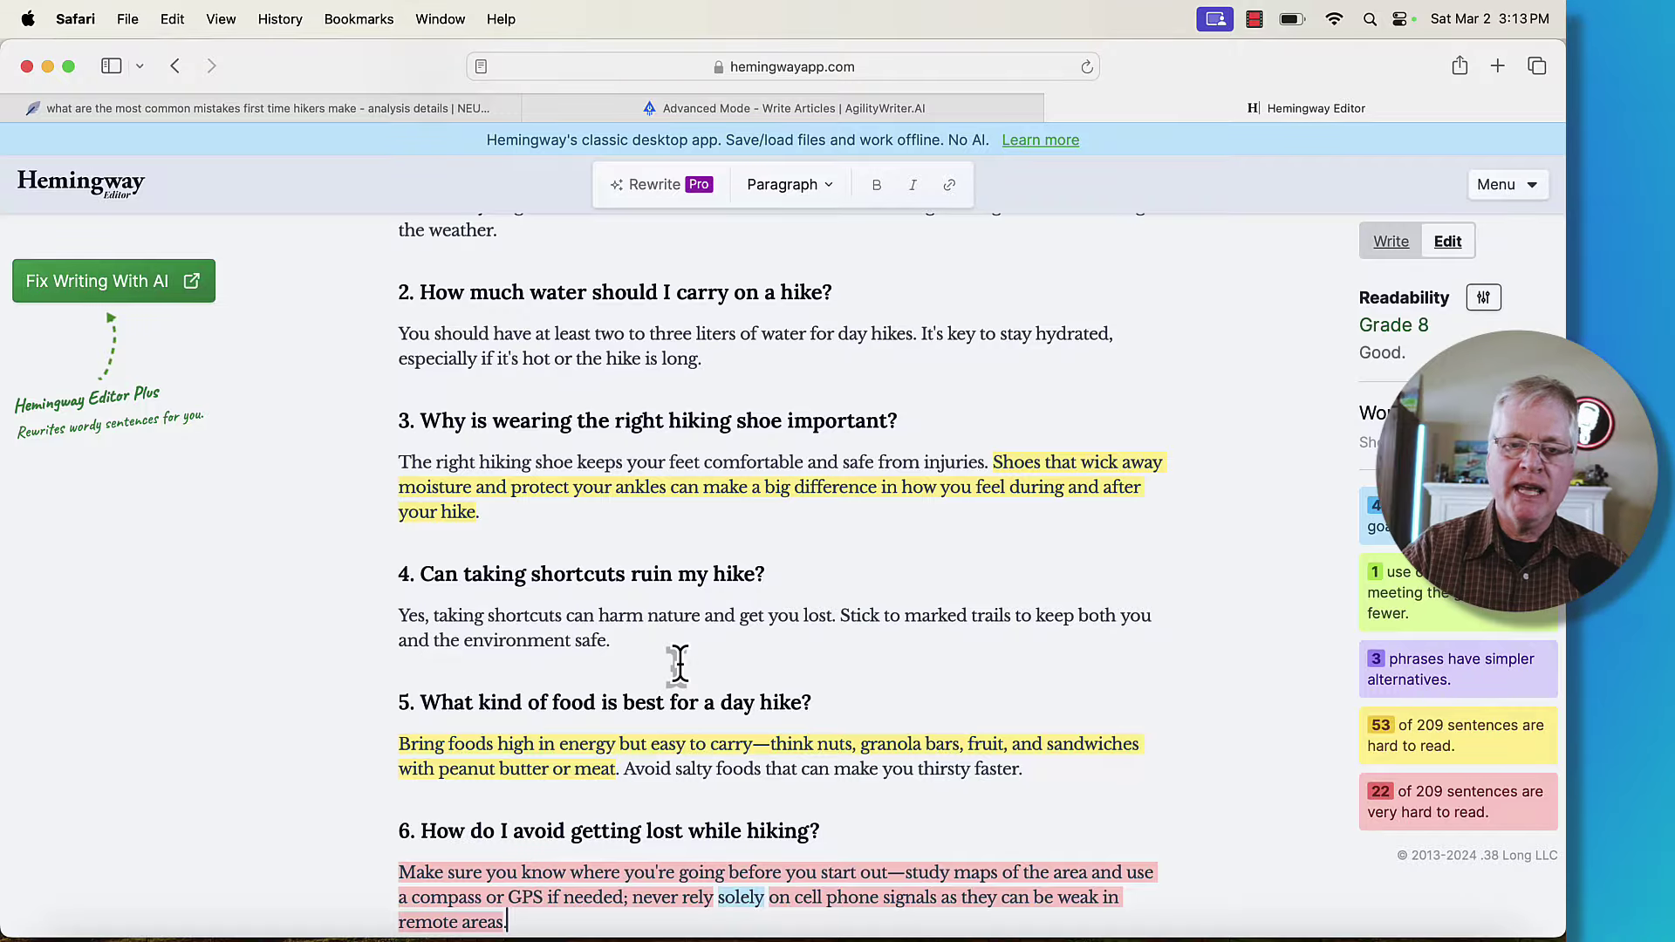
Scroll up to the hiking article's title in Hemingway, then go back to NEURONwriter's Content queries list
scroll(526, 689, "up", 20)
scroll(527, 687, "up", 15)
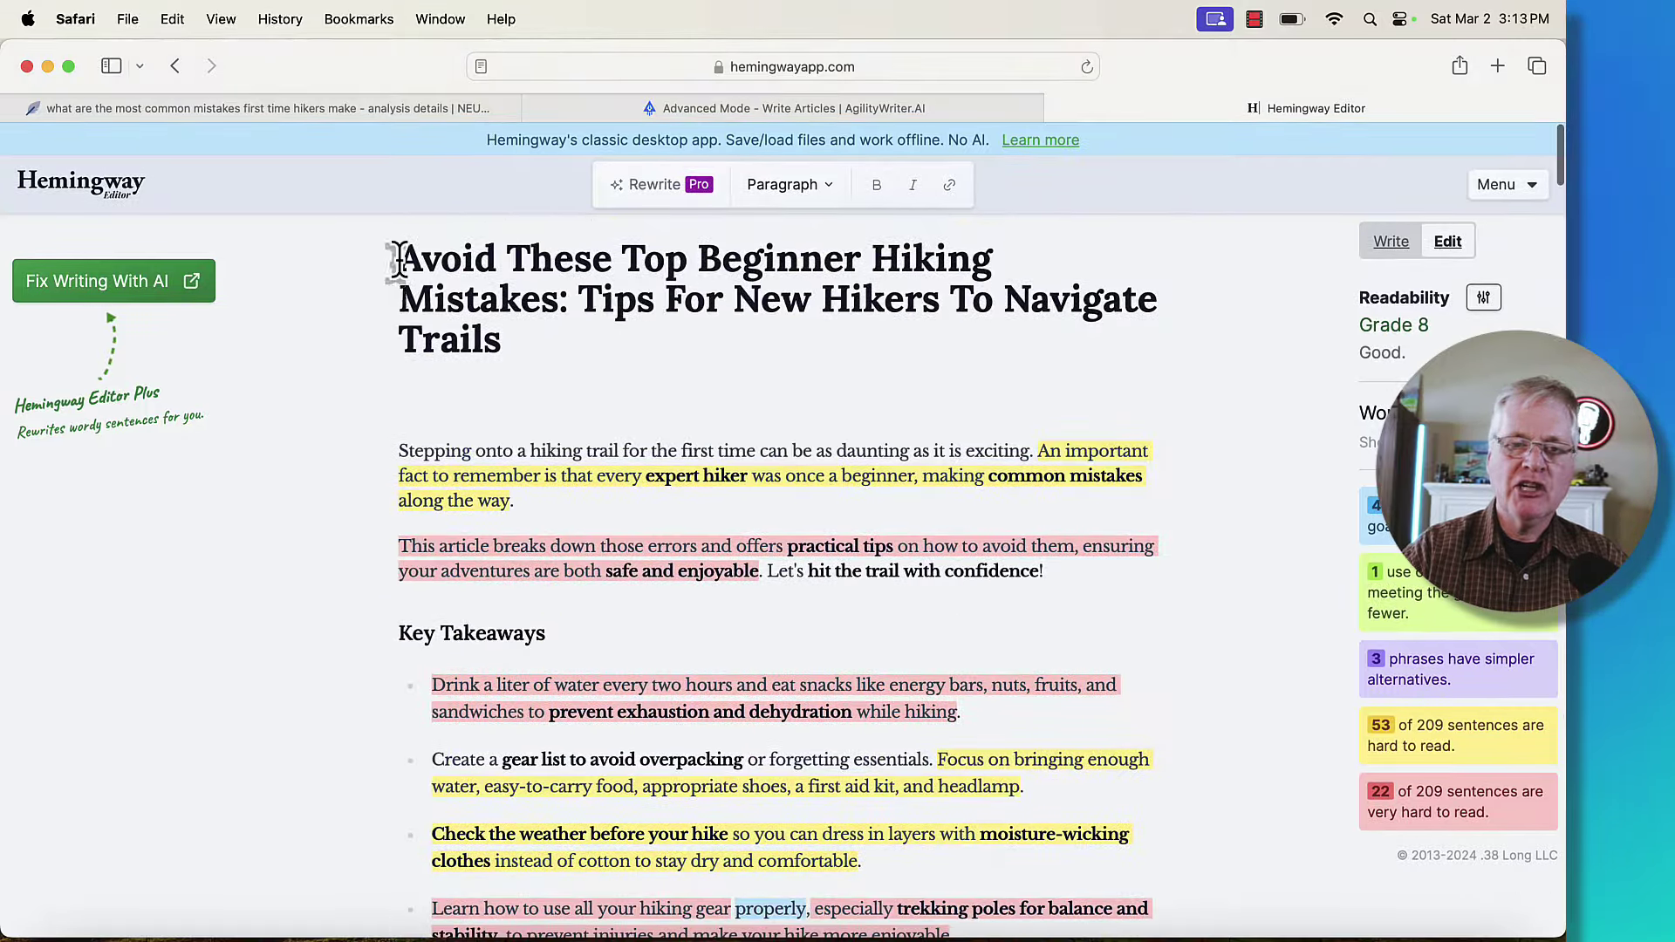
left_click(396, 259)
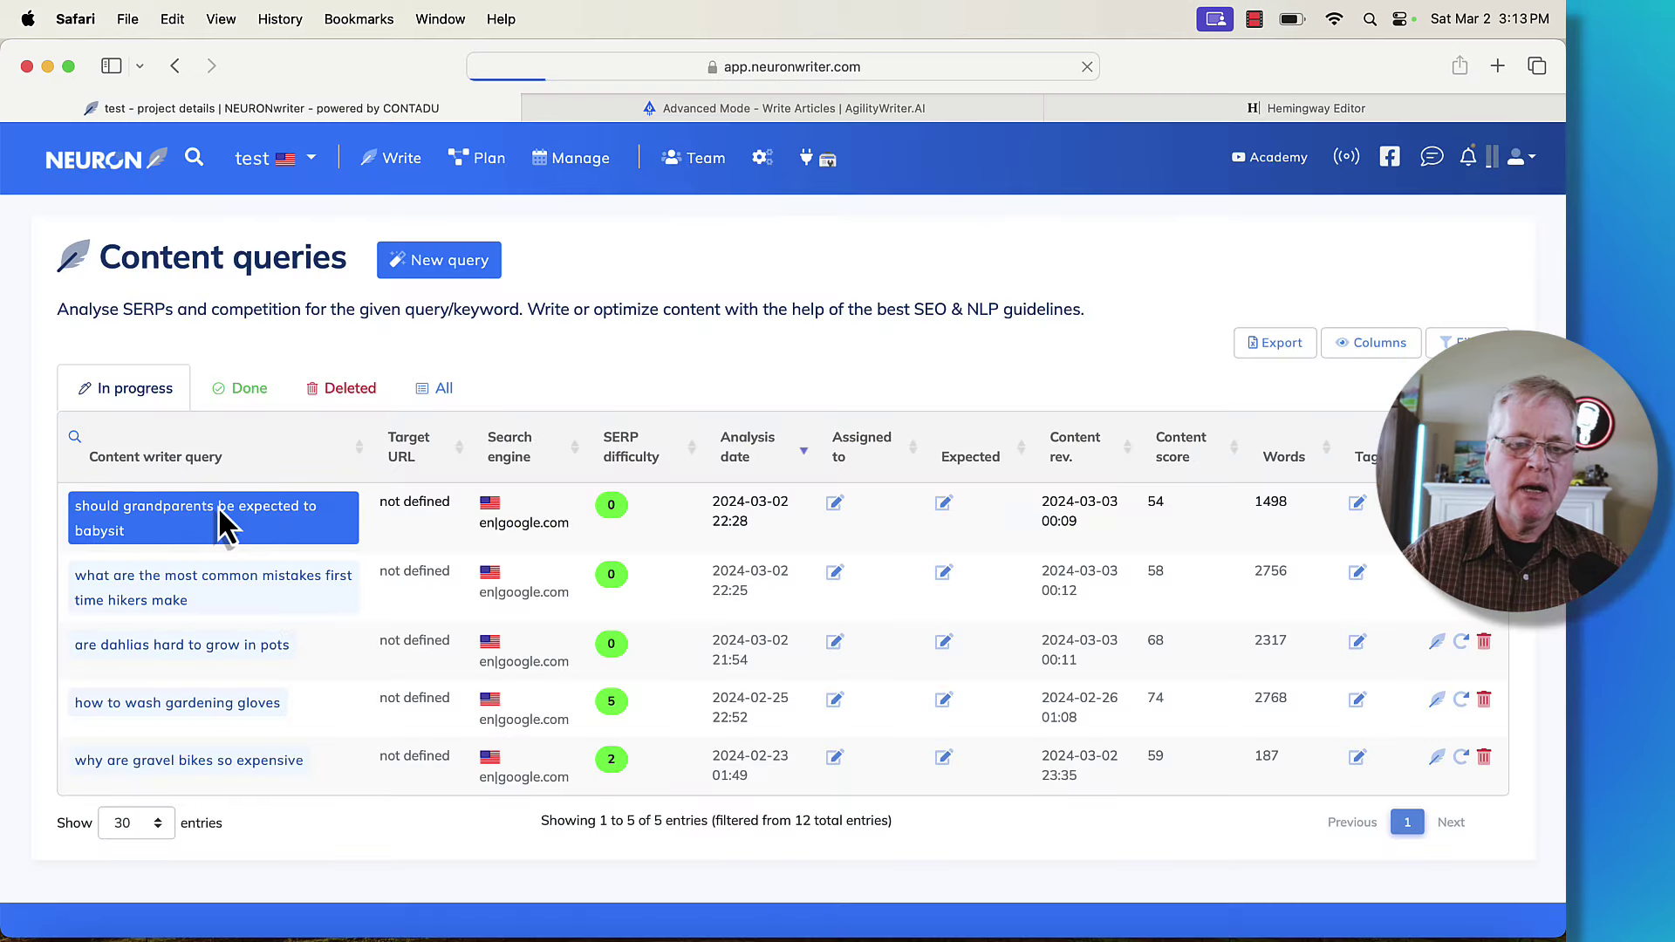
Copy the grandparents babysitting article into Hemingway, which rates it Grade 11, then go back to Agility Writer
key("super+a")
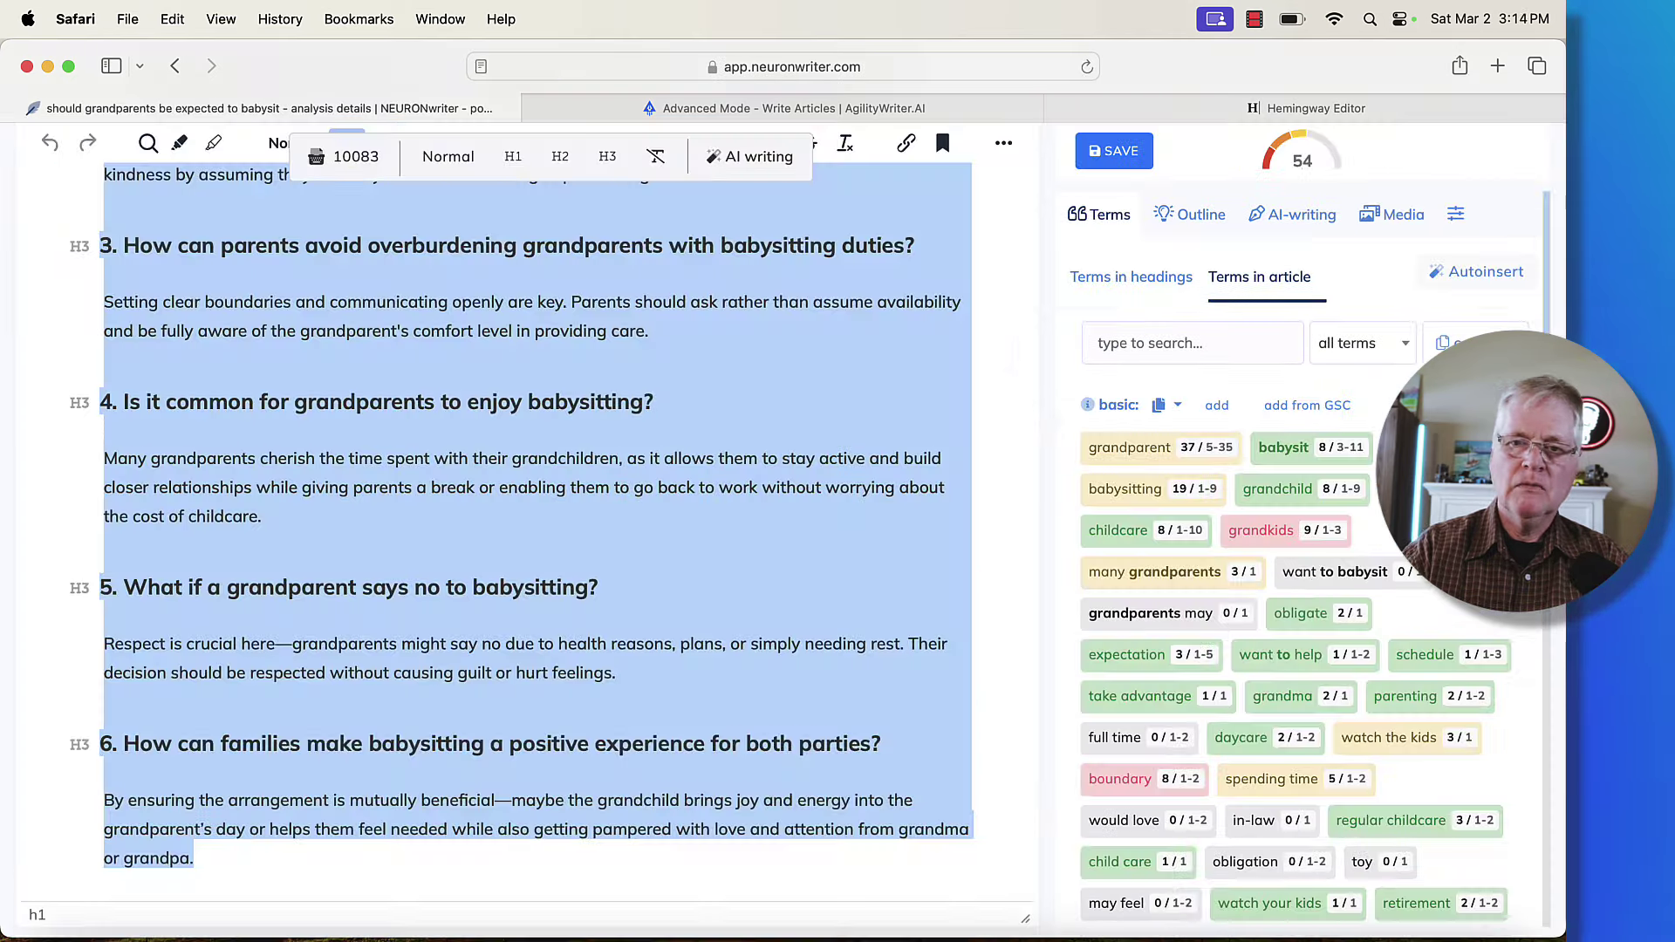
left_click(1308, 108)
key("super+v")
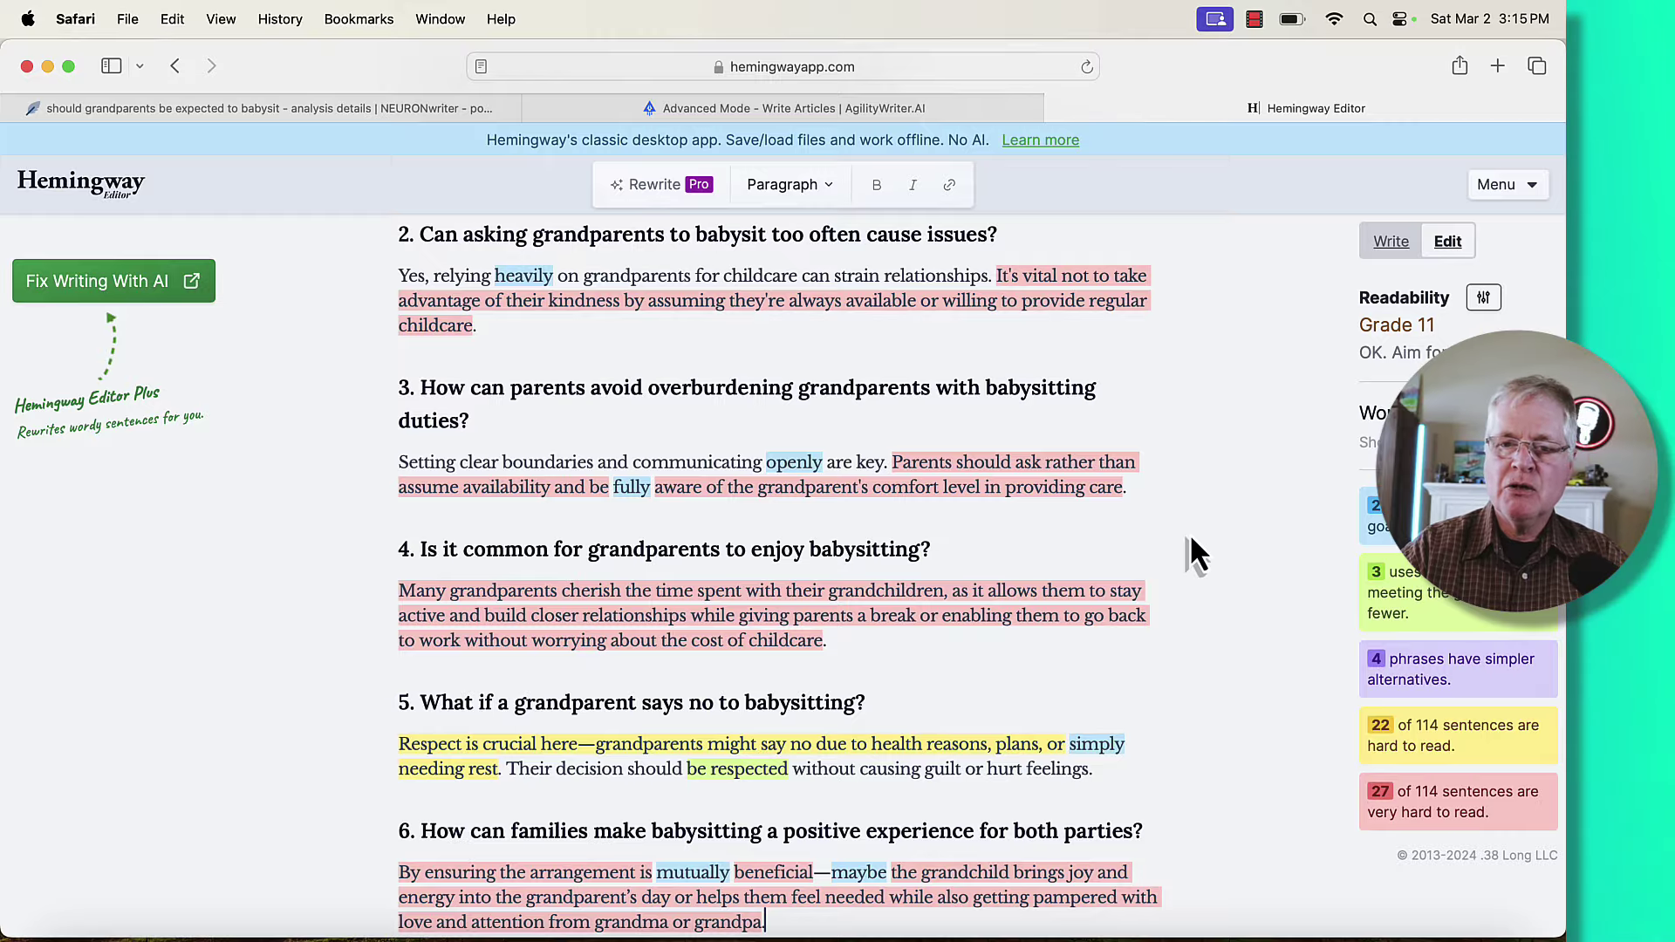
scroll(1190, 532, "up", 20)
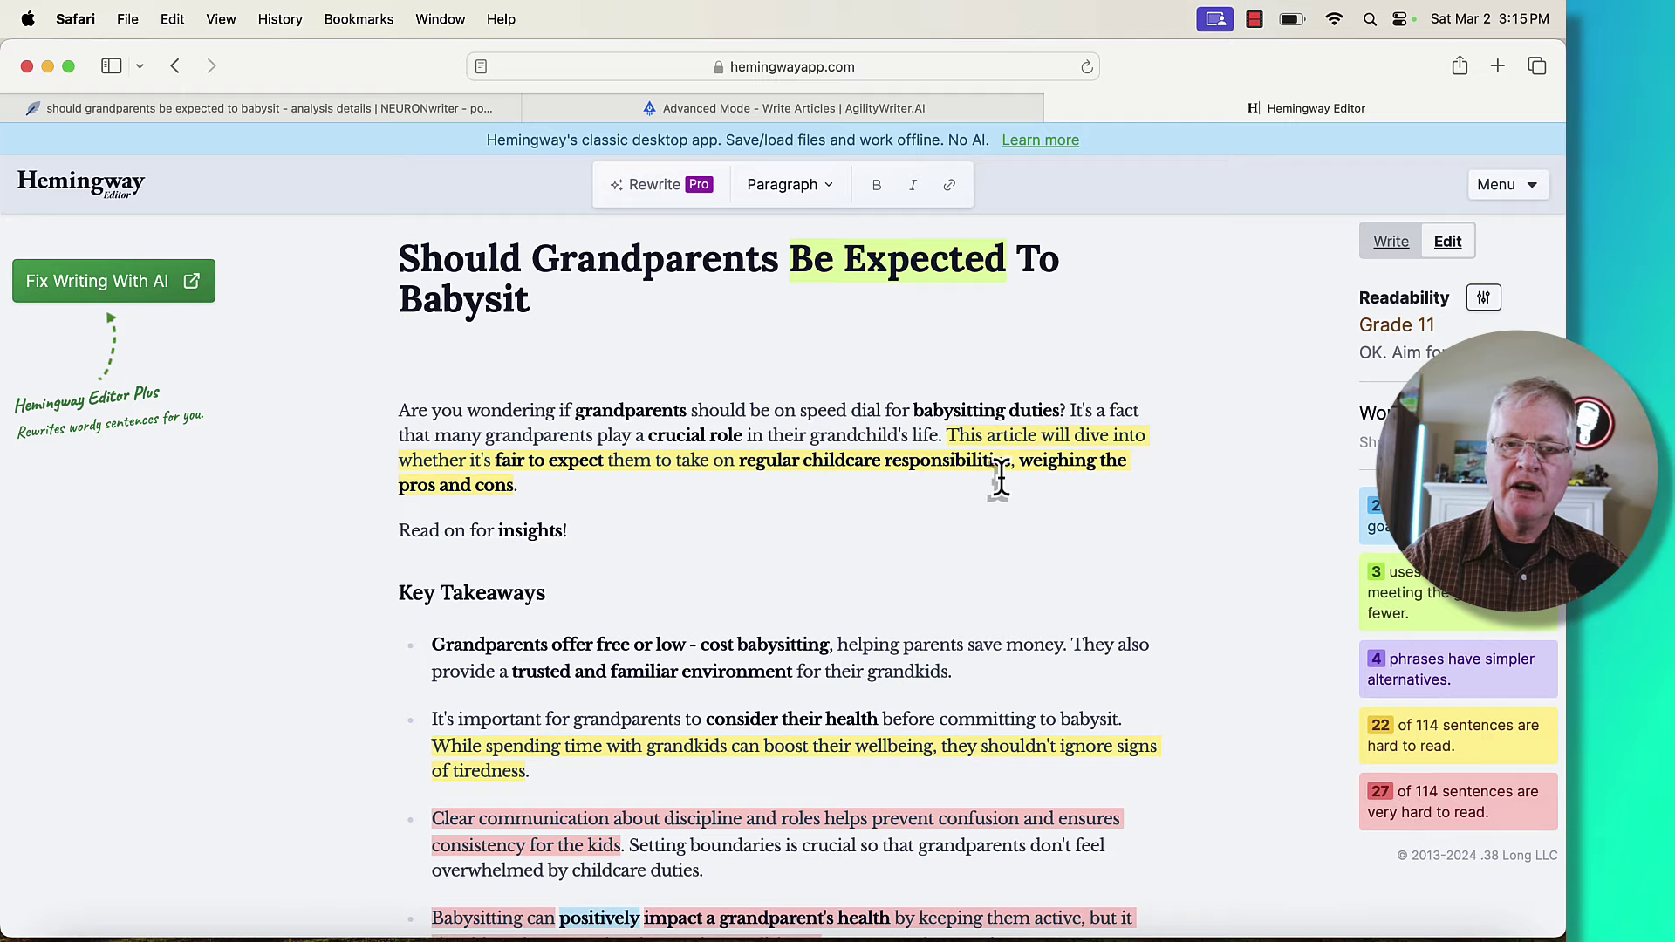
left_click(955, 108)
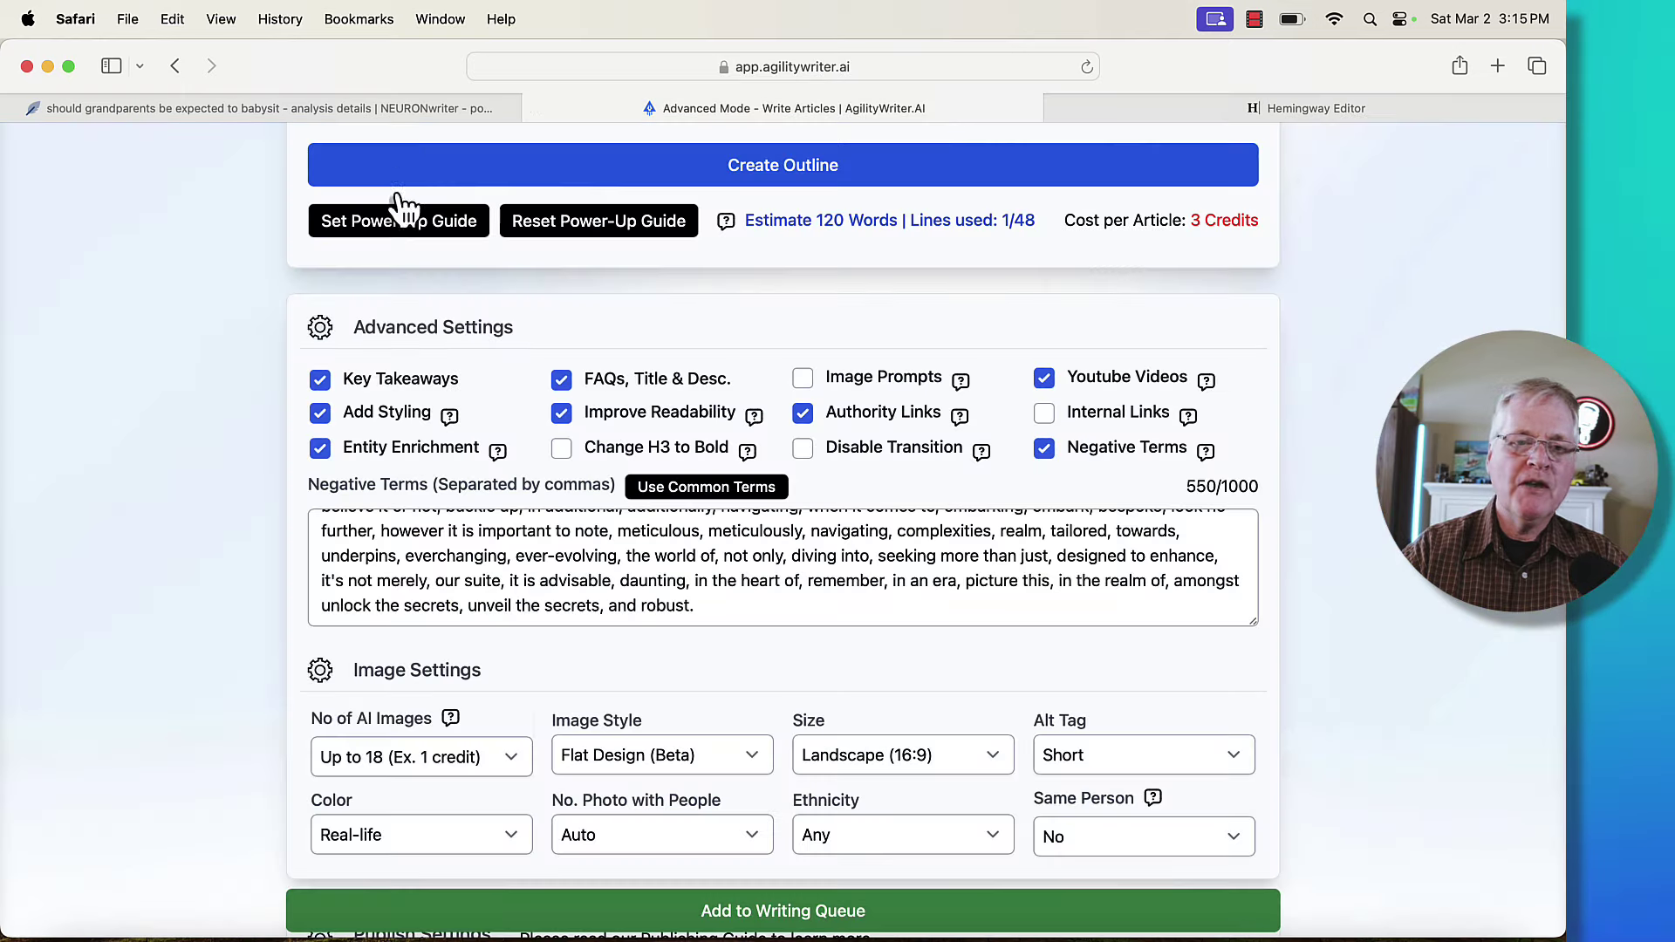
Go back to the agilitywriter.ai homepage and open Pricing to view the monthly plans, Basic $25 to Ultimate $898
scroll(479, 315, "up", 15)
left_click(177, 67)
left_click(177, 66)
left_click(176, 67)
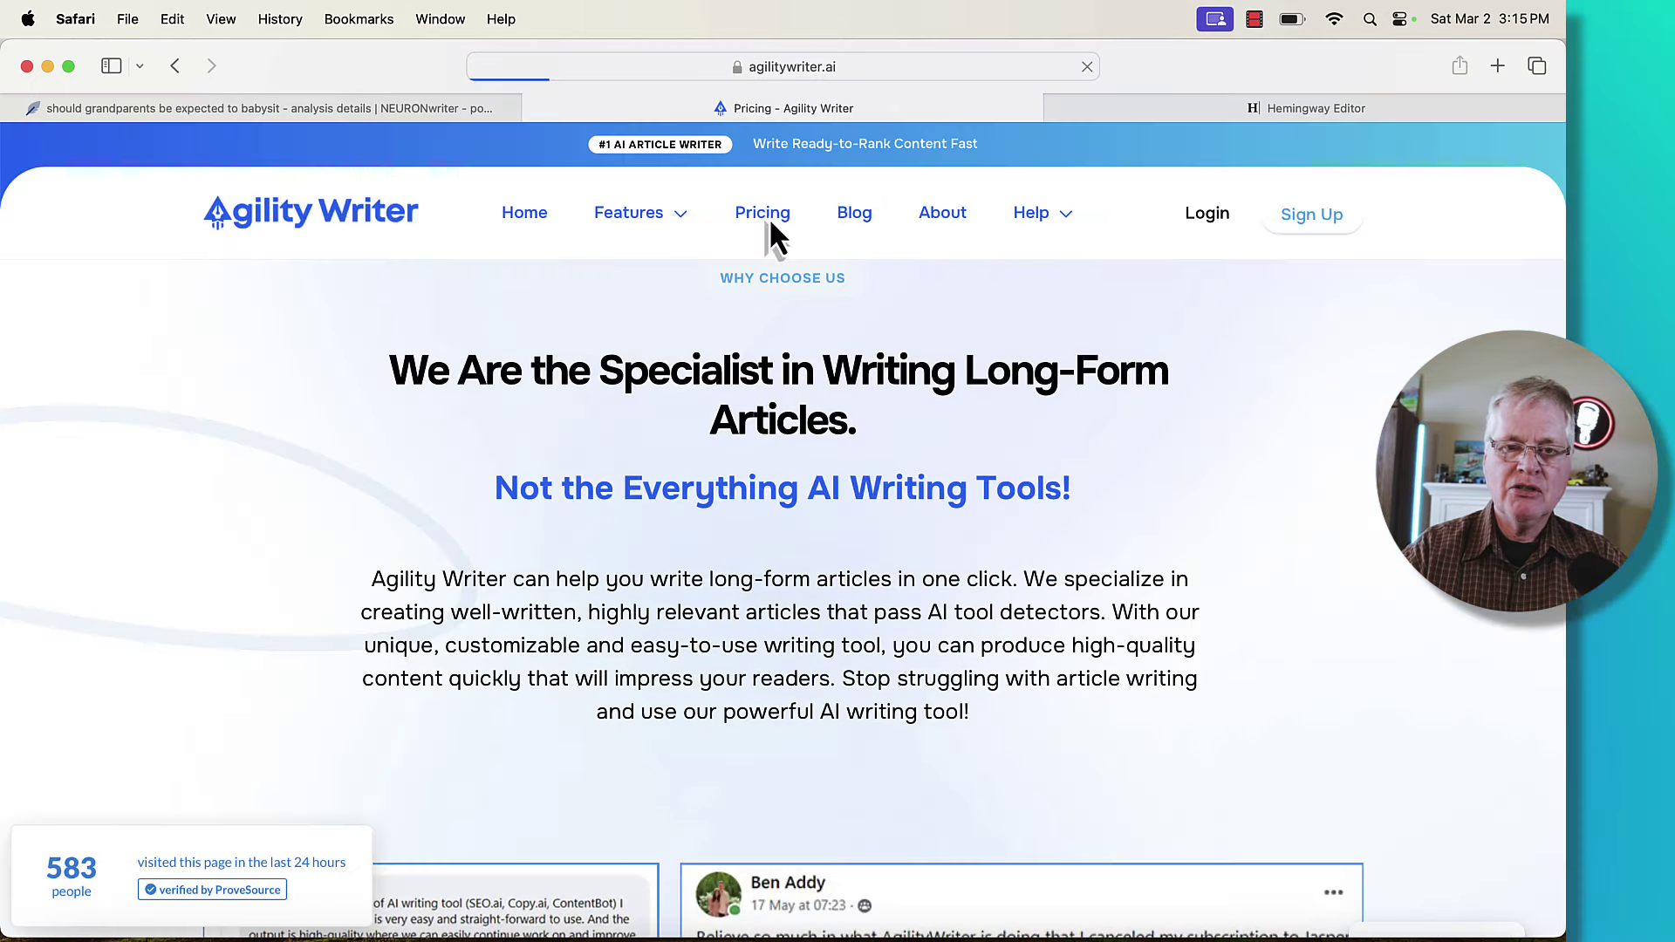
left_click(762, 213)
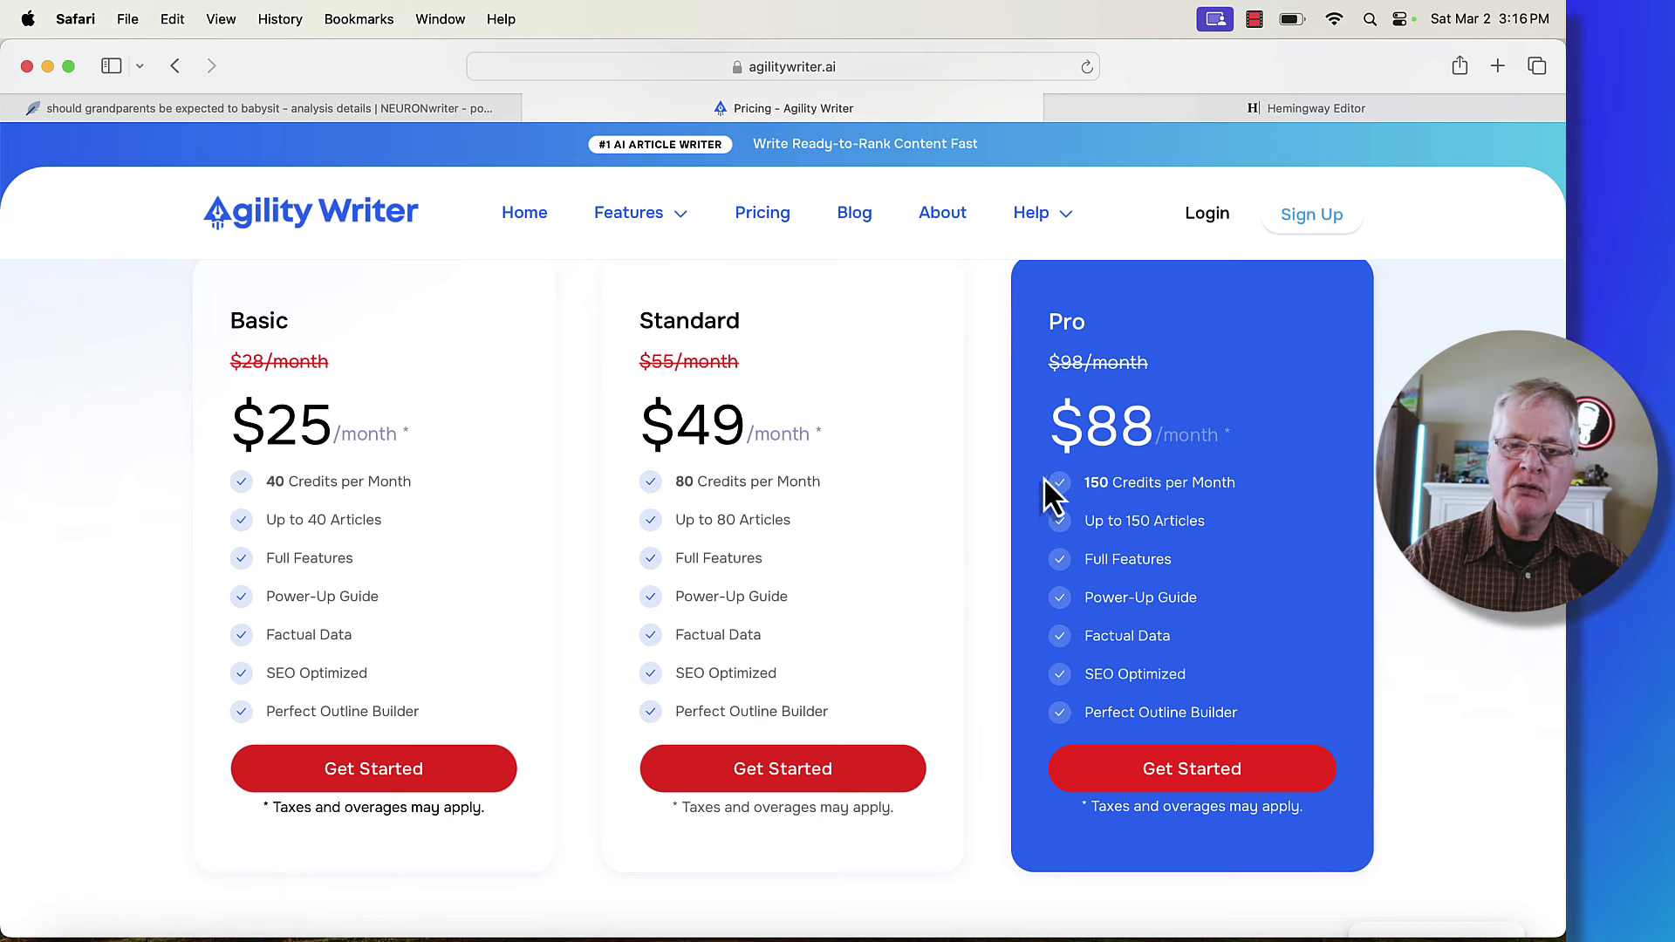
scroll(876, 422, "up", 1)
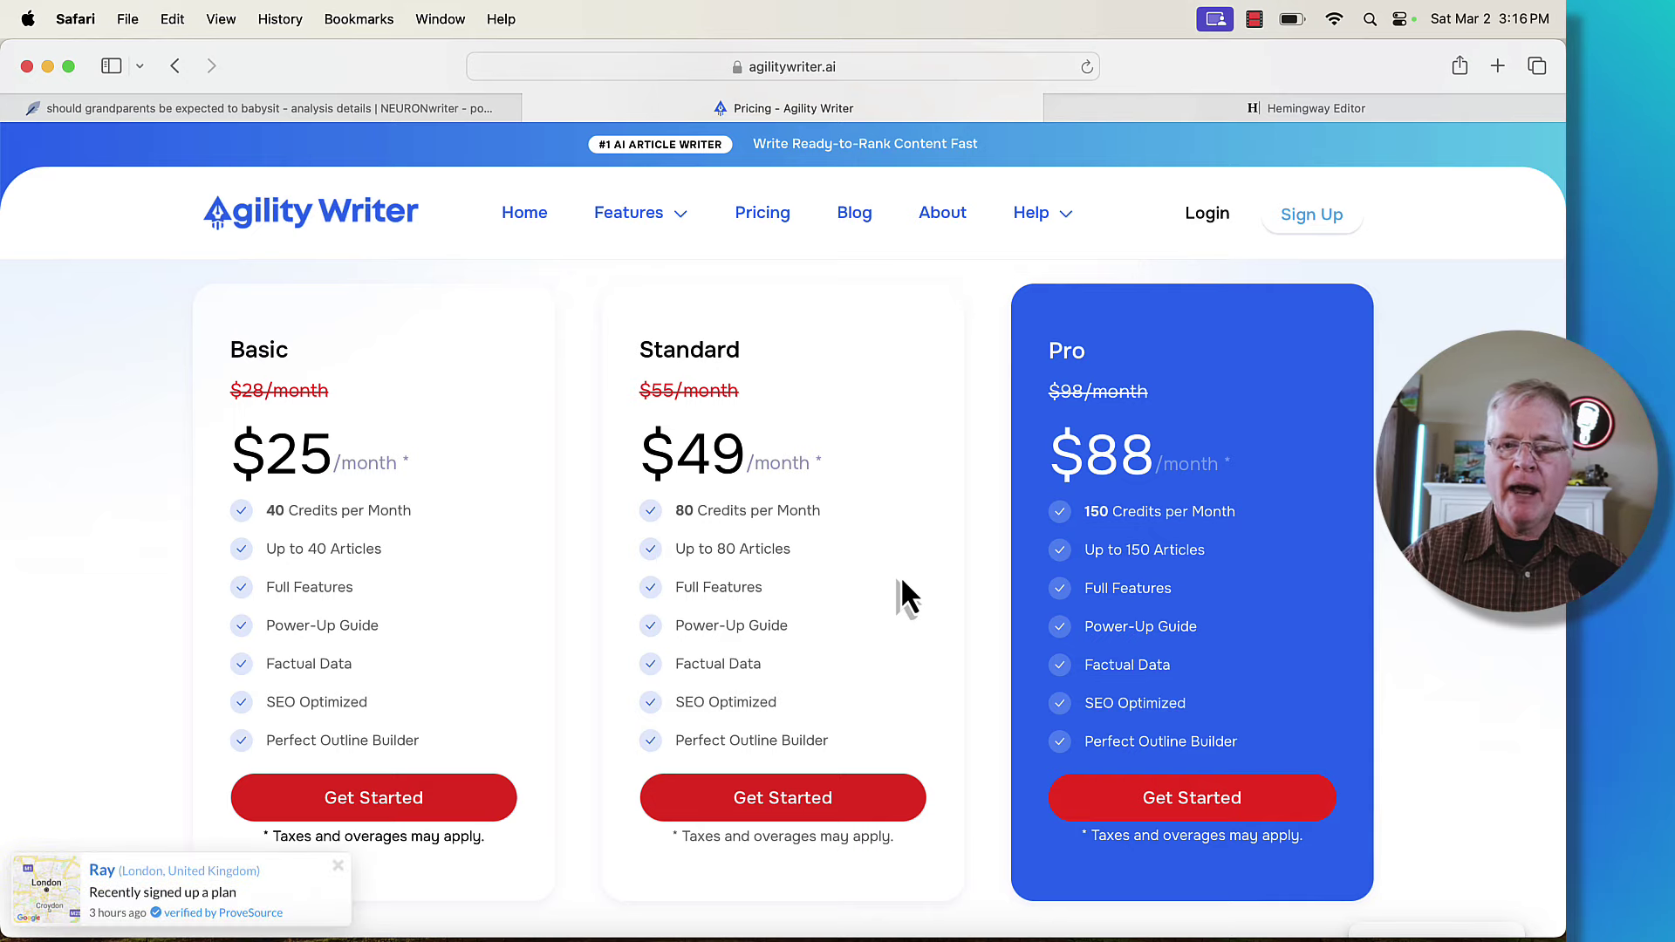
scroll(901, 583, "down", 10)
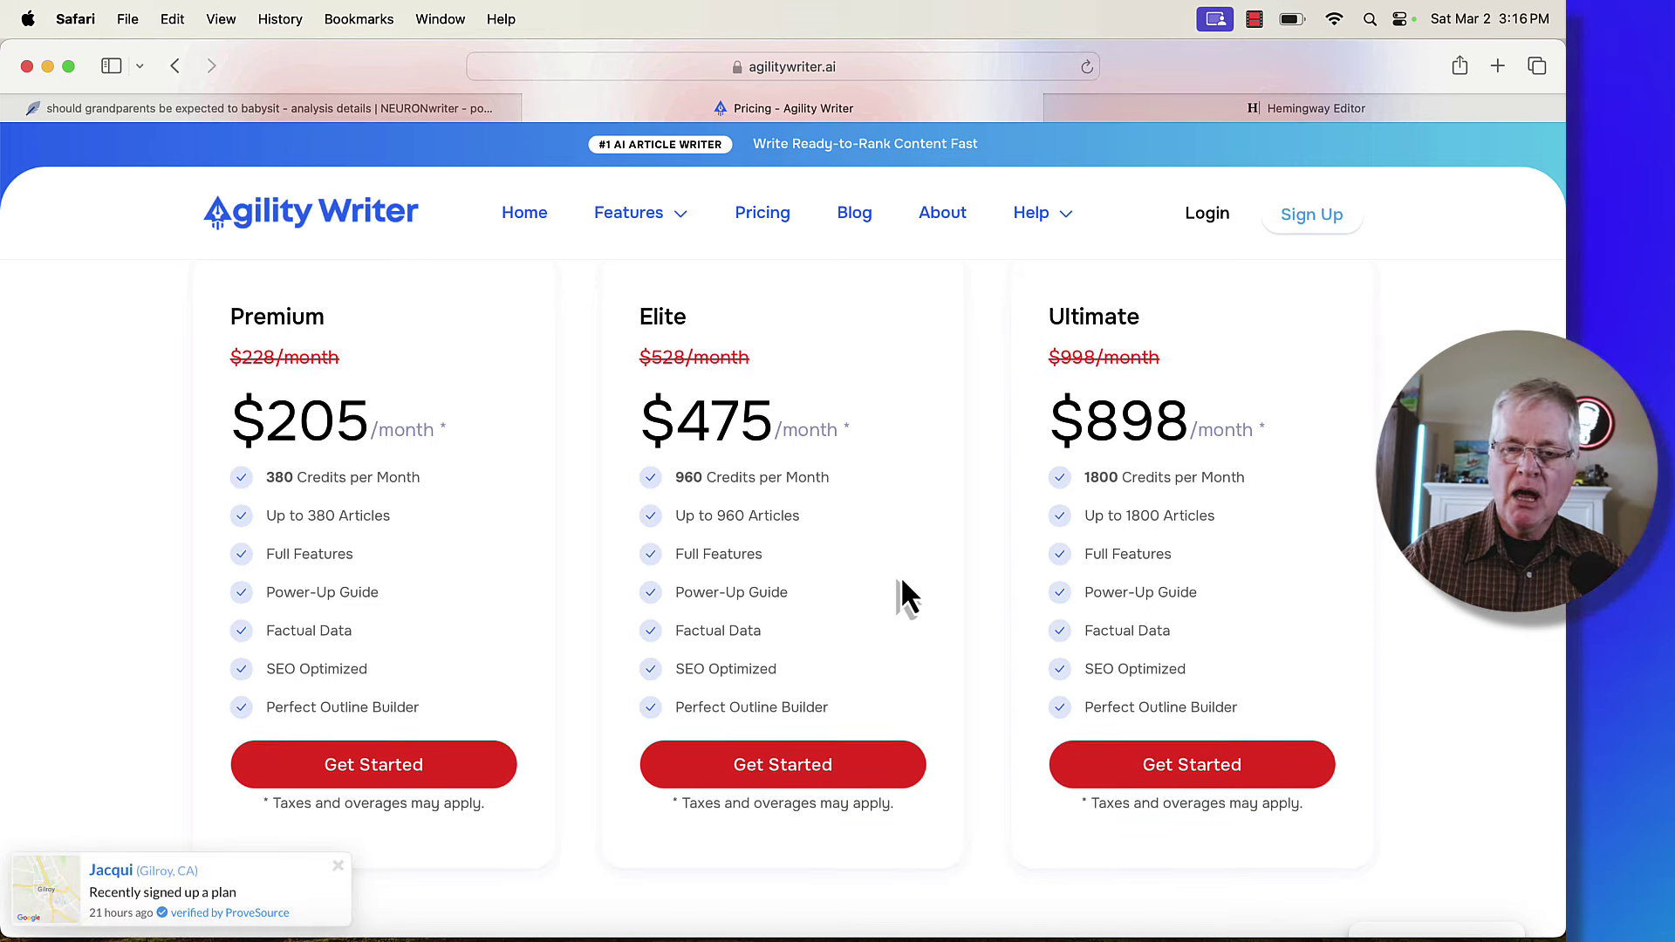
Scroll through the yearly plans to the 'Try Us at $1' offer, then jump back to the pricing top
scroll(902, 582, "down", 2)
scroll(903, 583, "down", 8)
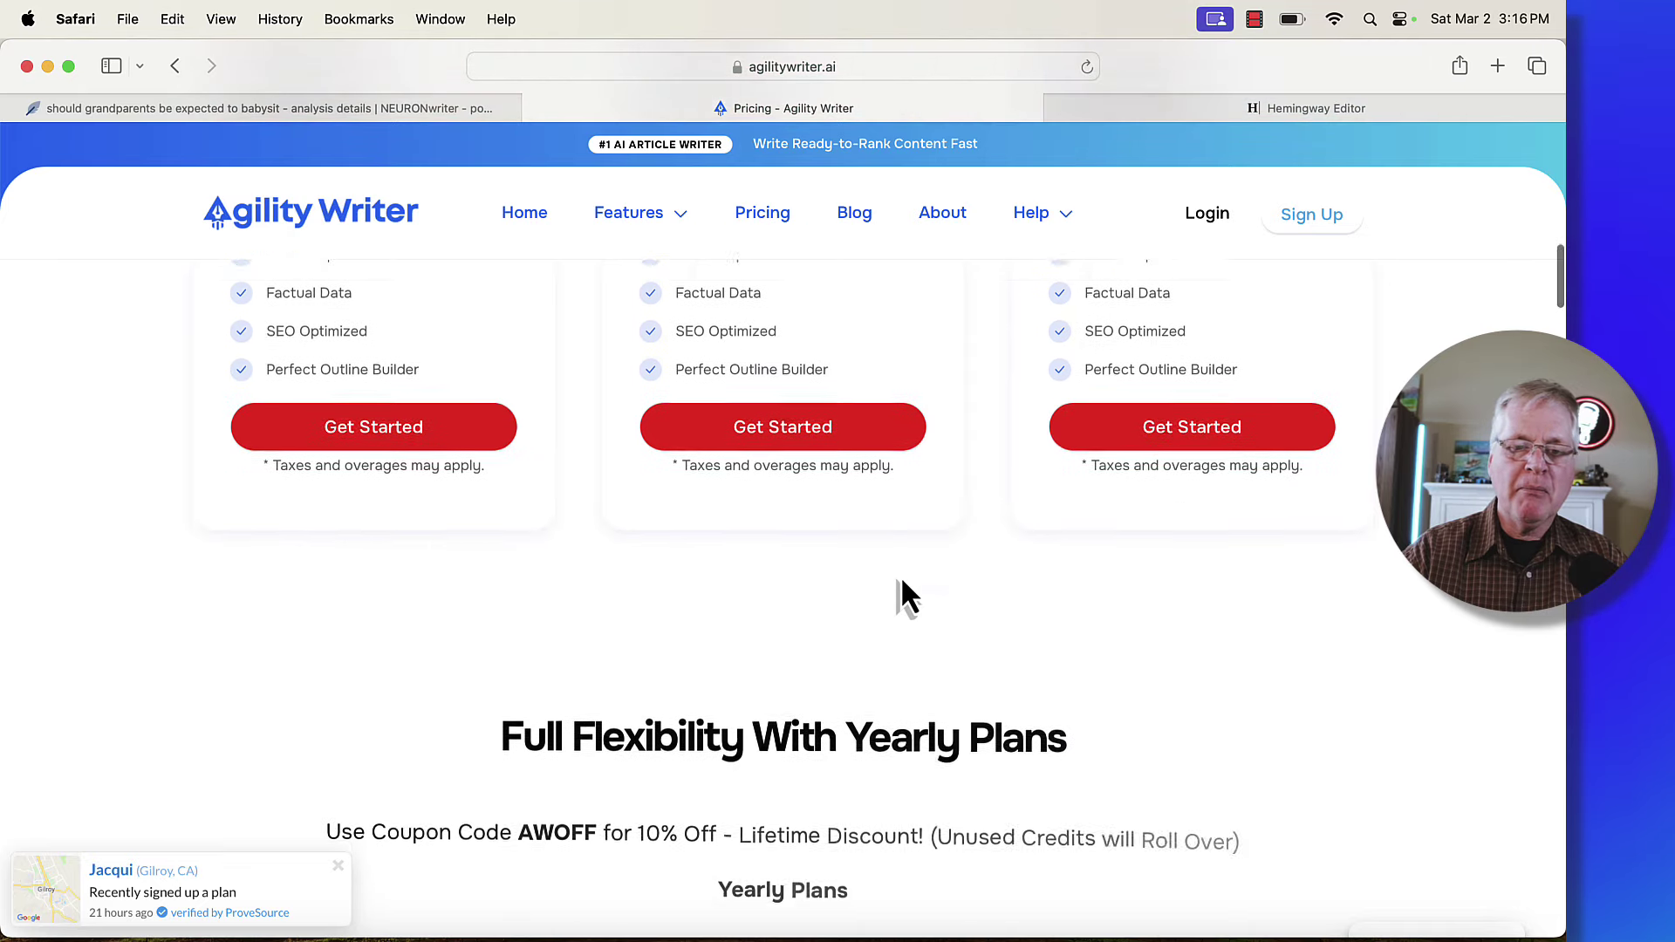
scroll(493, 384, "up", 2)
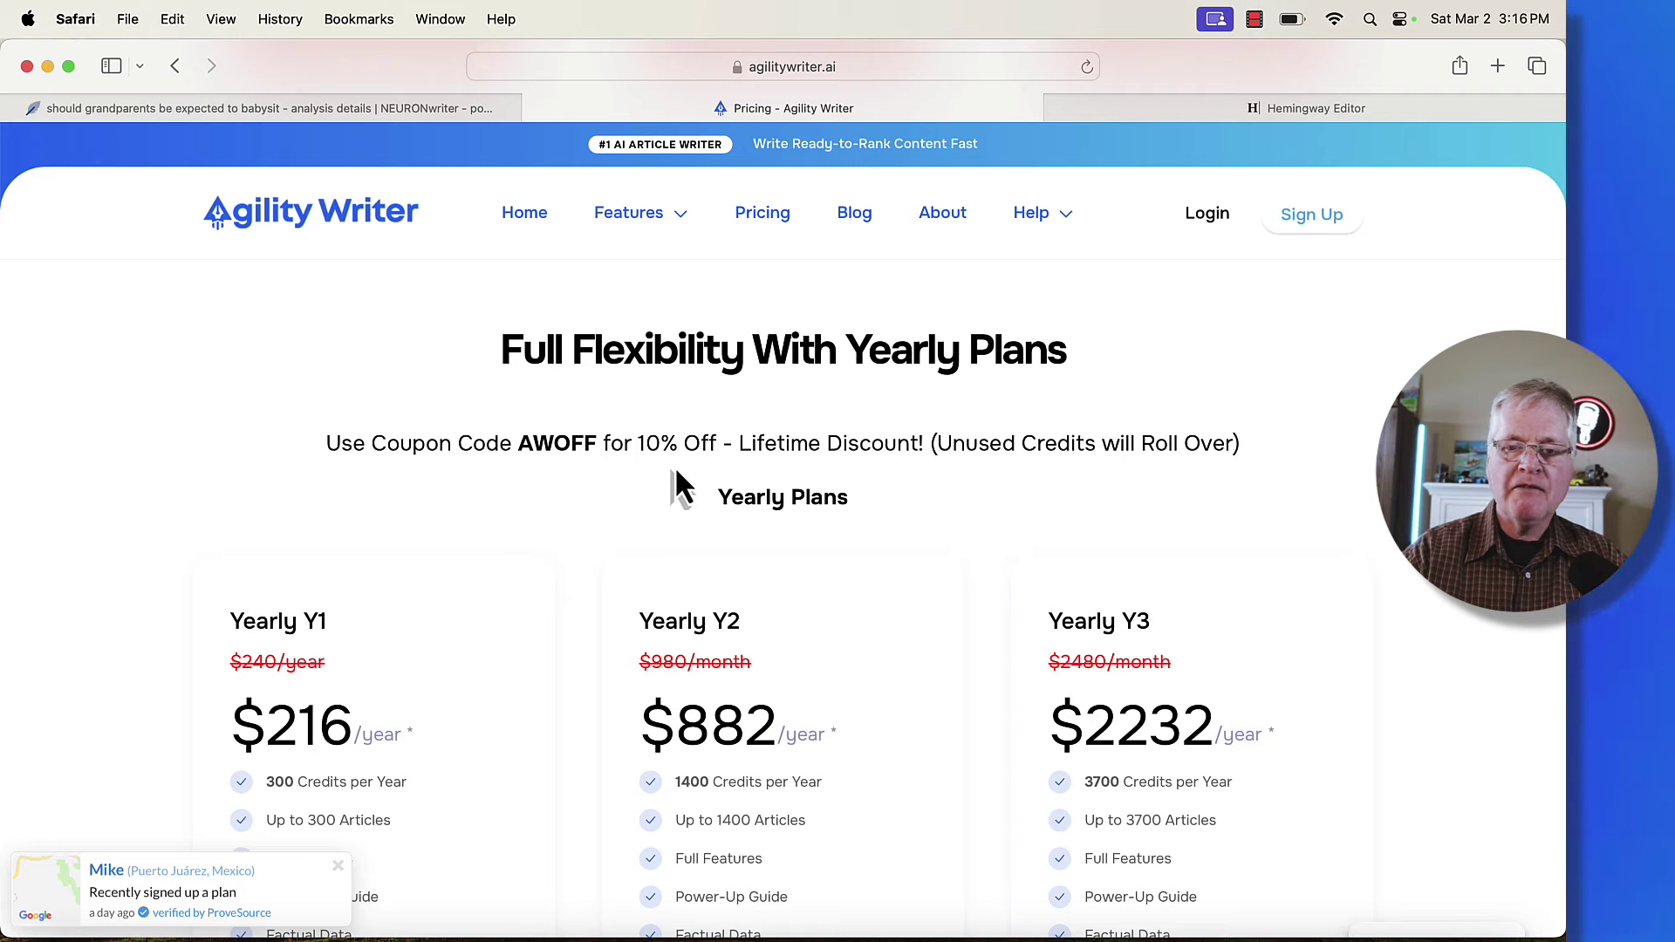
scroll(894, 583, "down", 4)
scroll(895, 580, "down", 5)
scroll(893, 573, "down", 1)
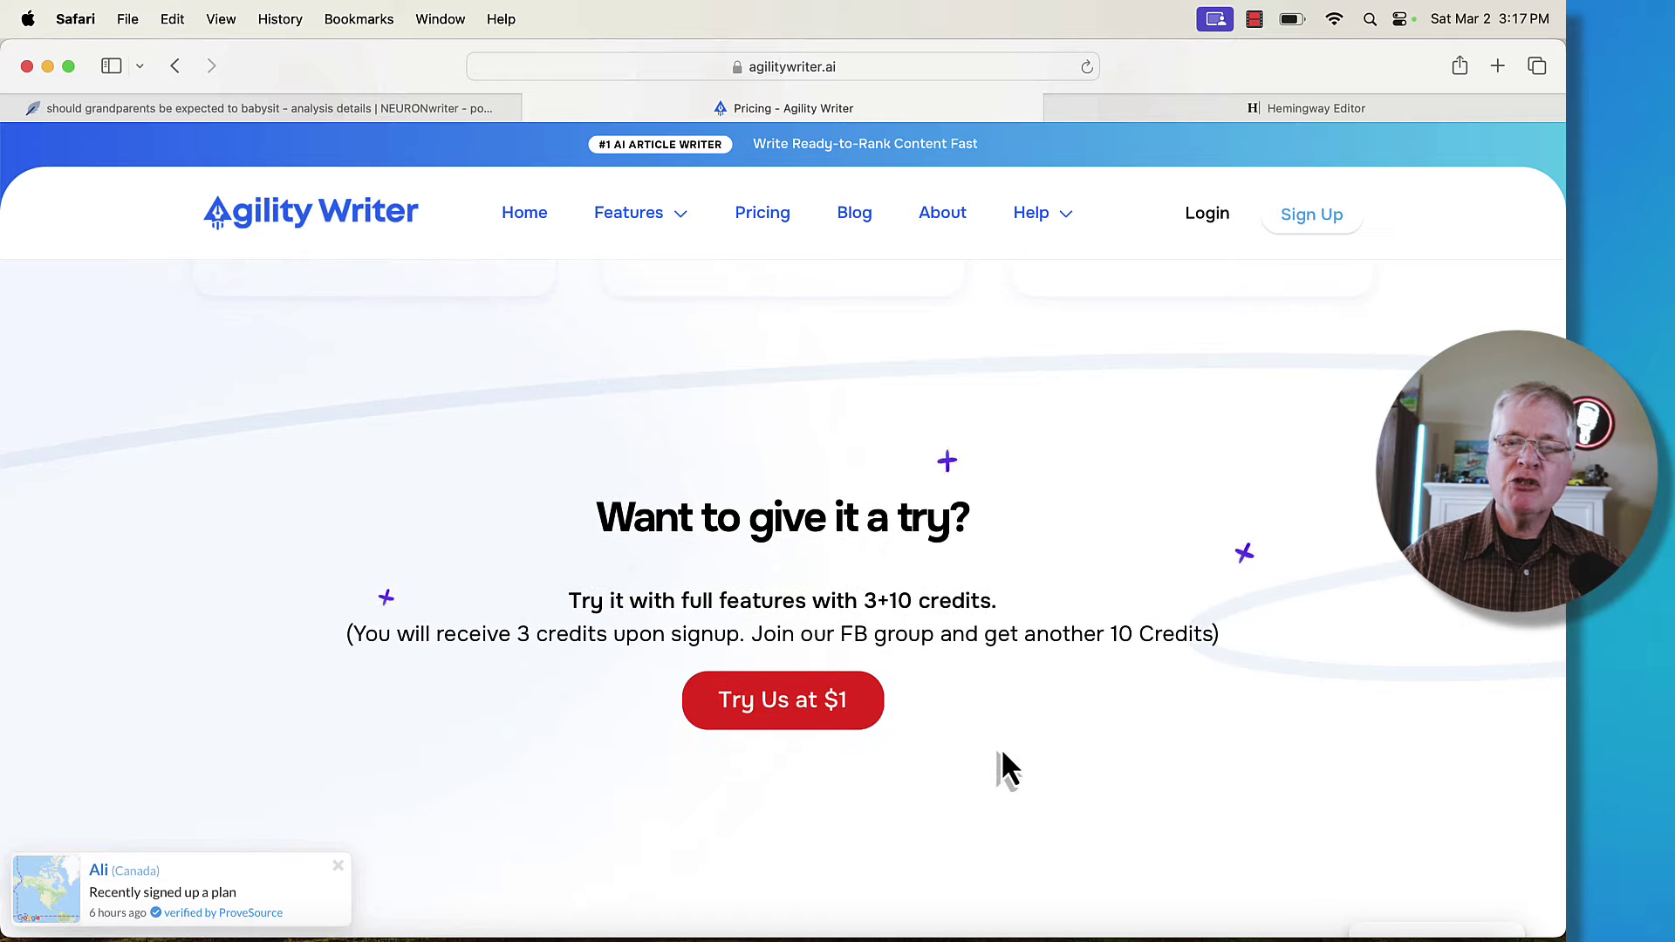
left_click(802, 729)
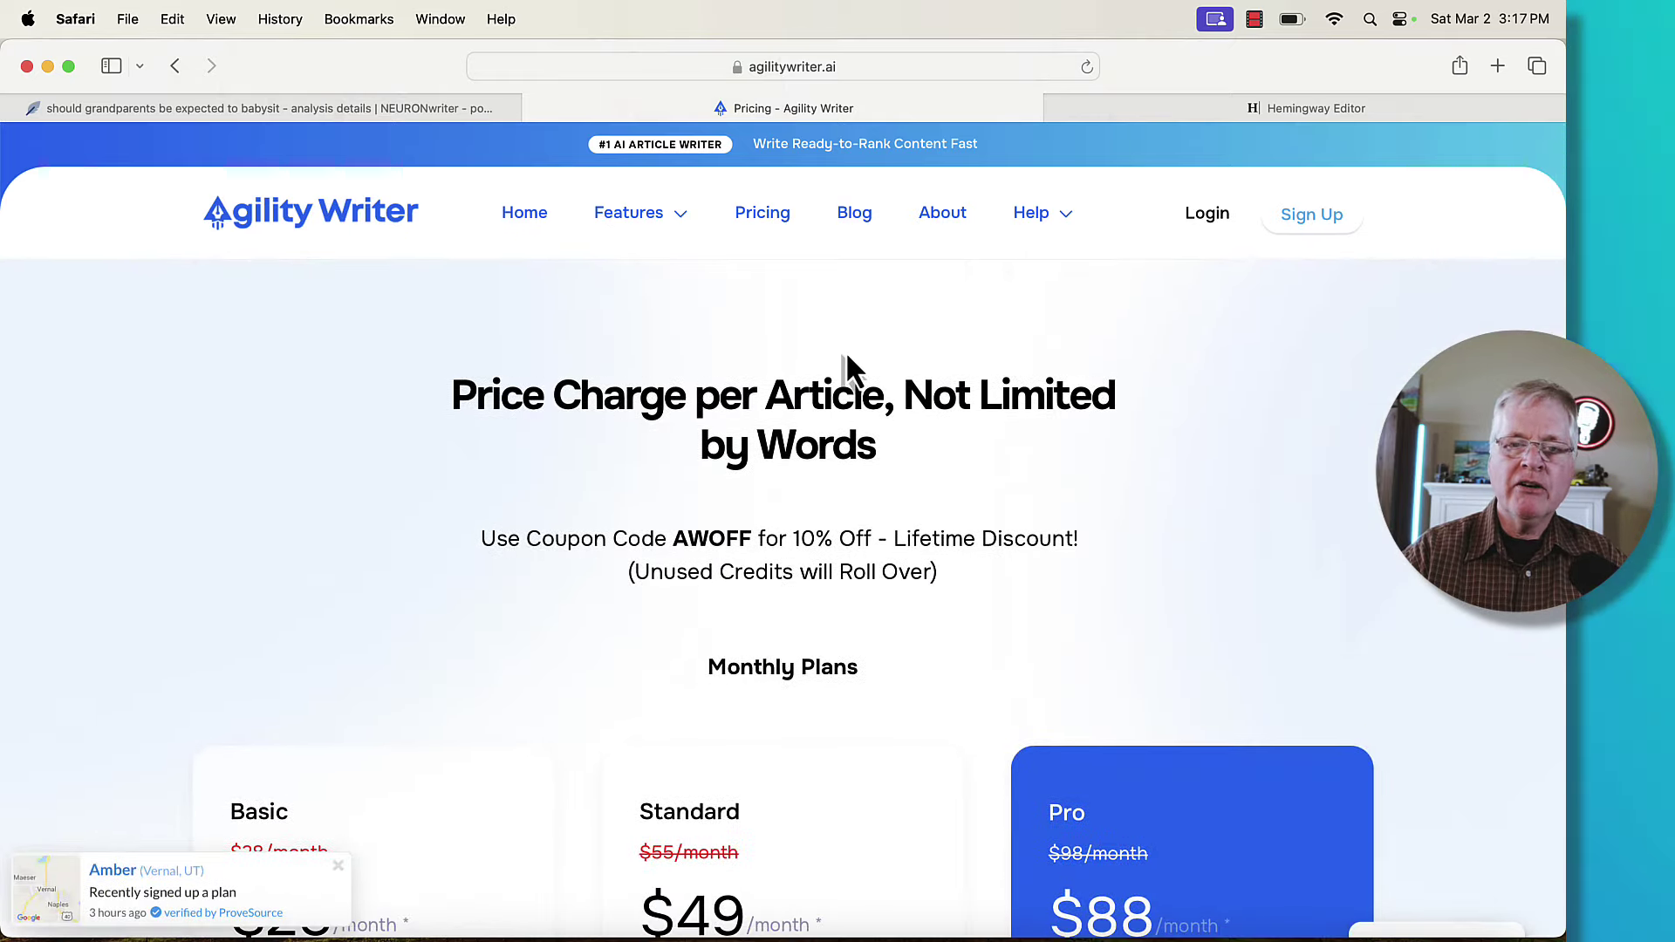